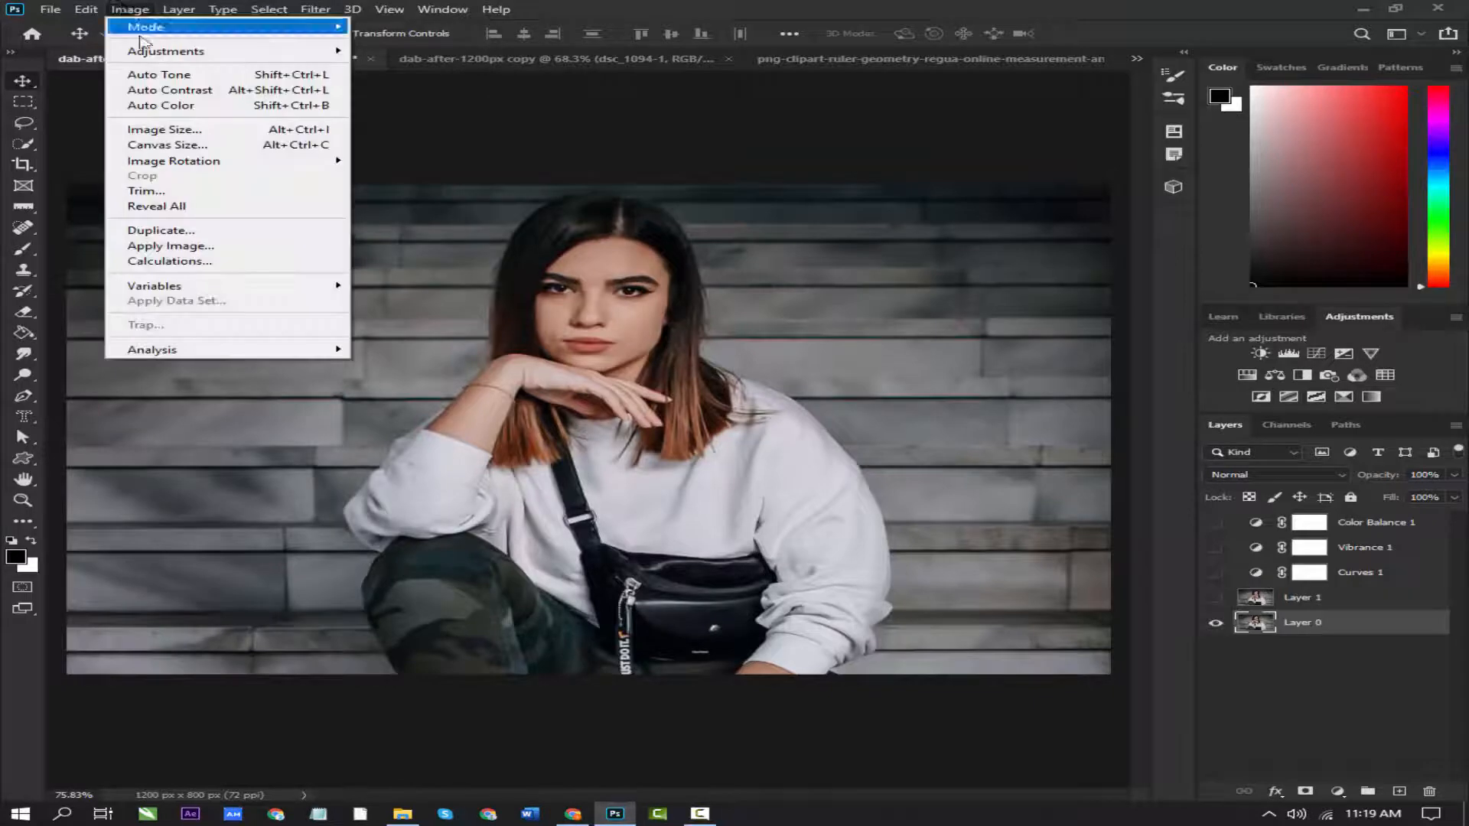
pyautogui.moveTo(165, 28)
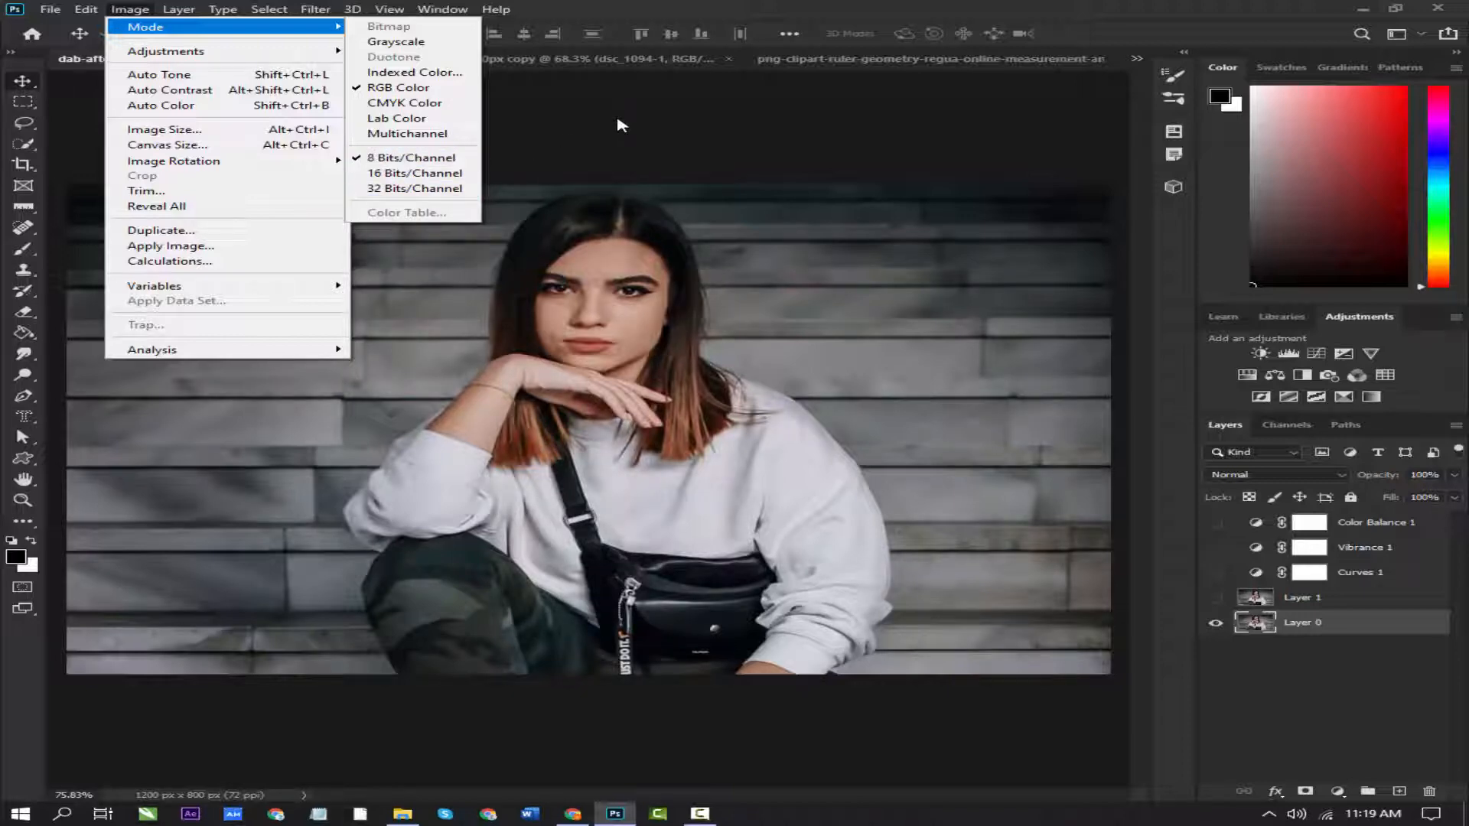
pyautogui.moveTo(286, 52)
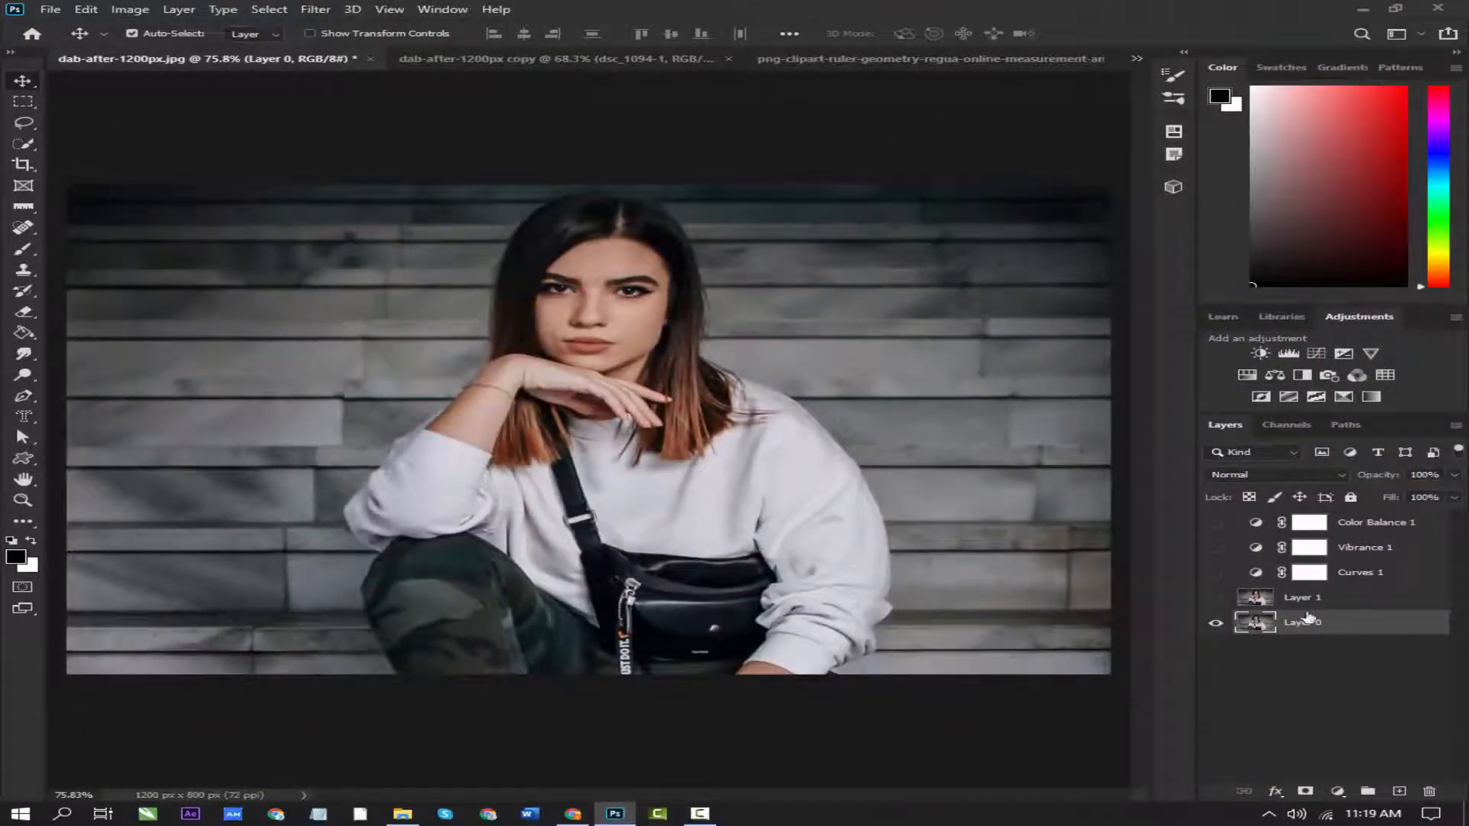
# Apply a direct Brightness/Contrast adjustment to Layer 0 with brightness 44 and contrast -8
pyautogui.click(147, 11)
pyautogui.moveTo(151, 52)
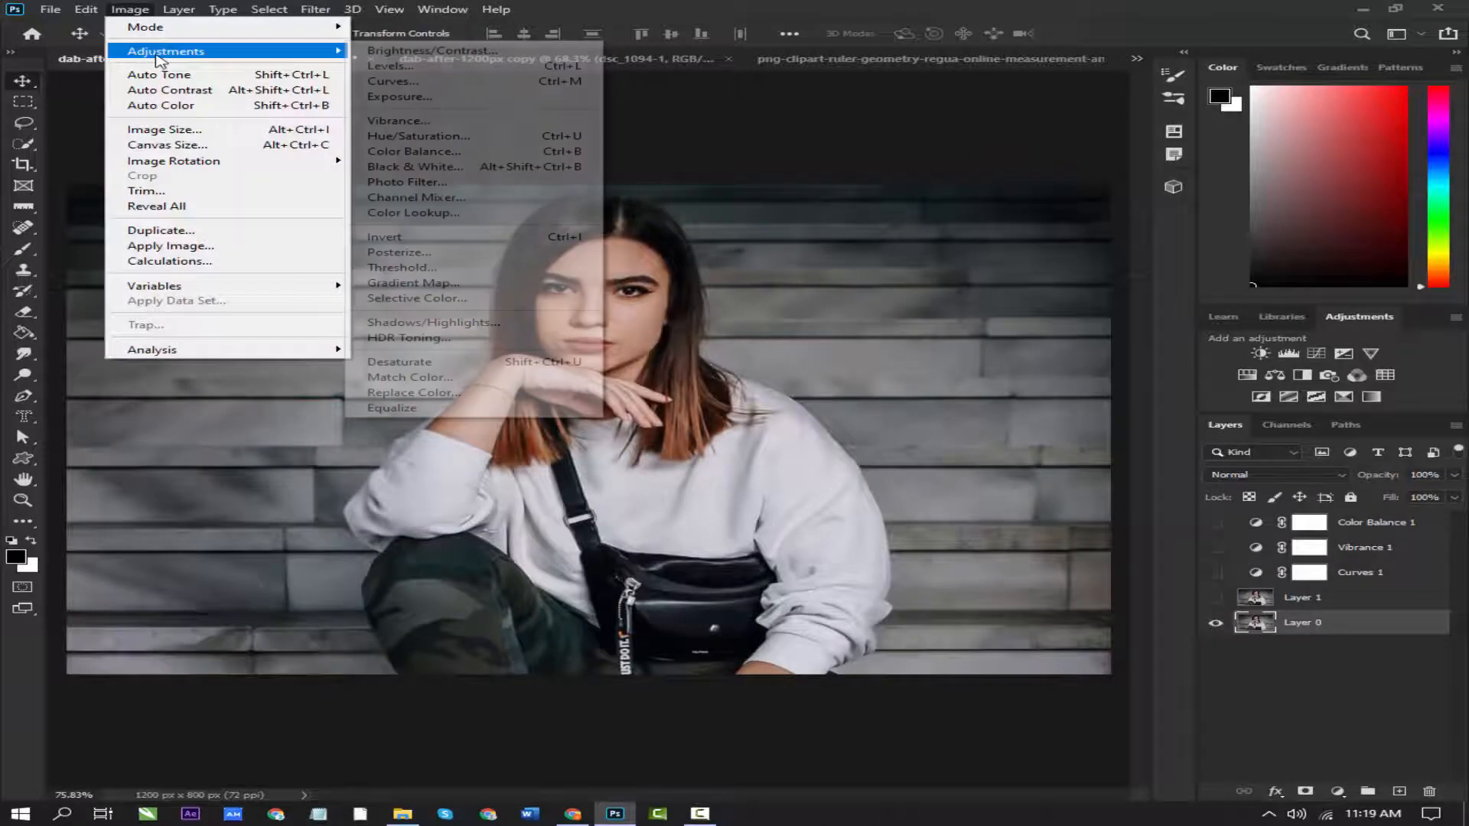
pyautogui.click(387, 60)
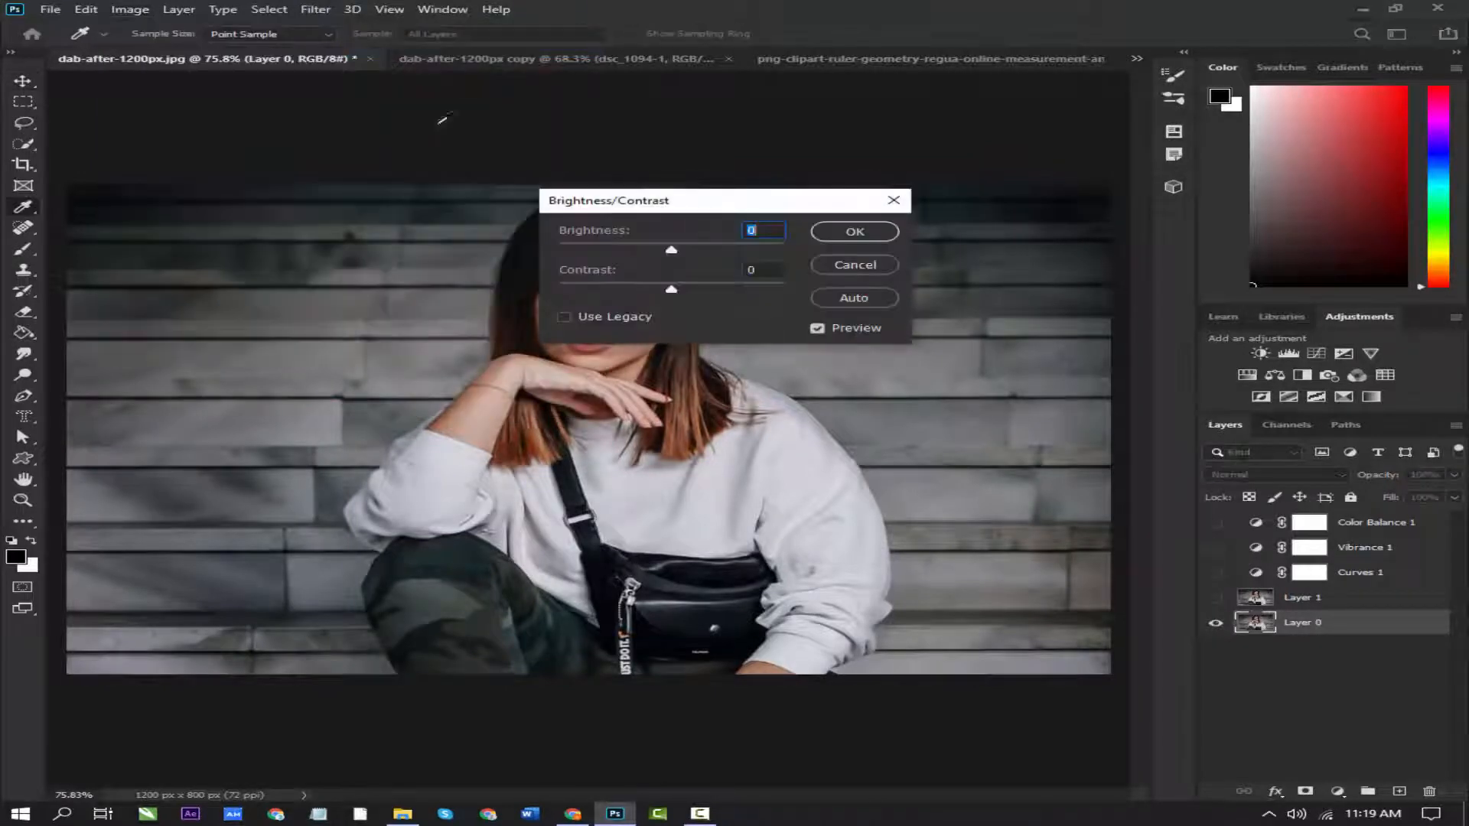
pyautogui.moveTo(783, 208); pyautogui.dragTo(945, 129)
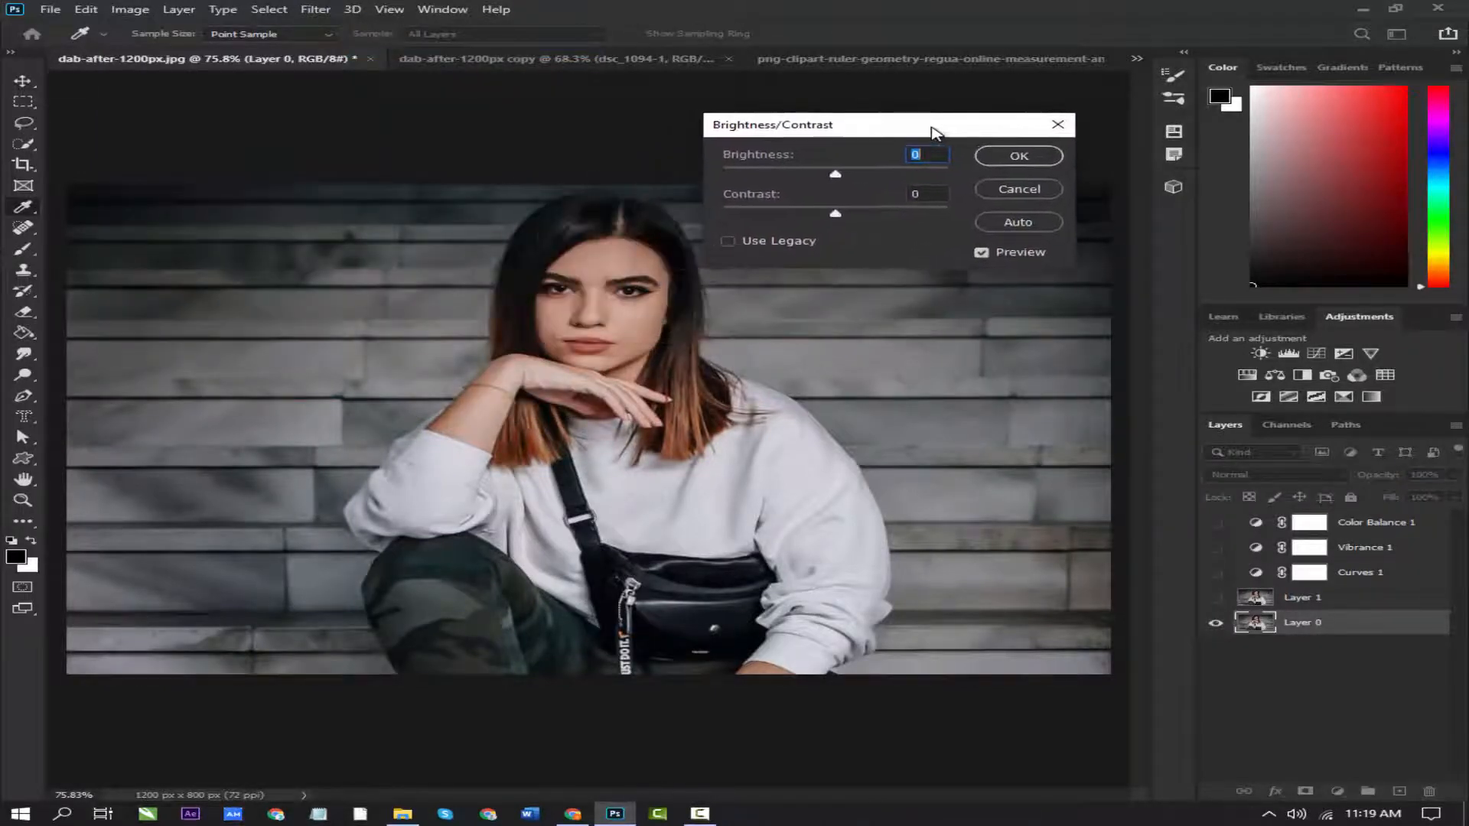
pyautogui.moveTo(838, 175); pyautogui.dragTo(819, 220)
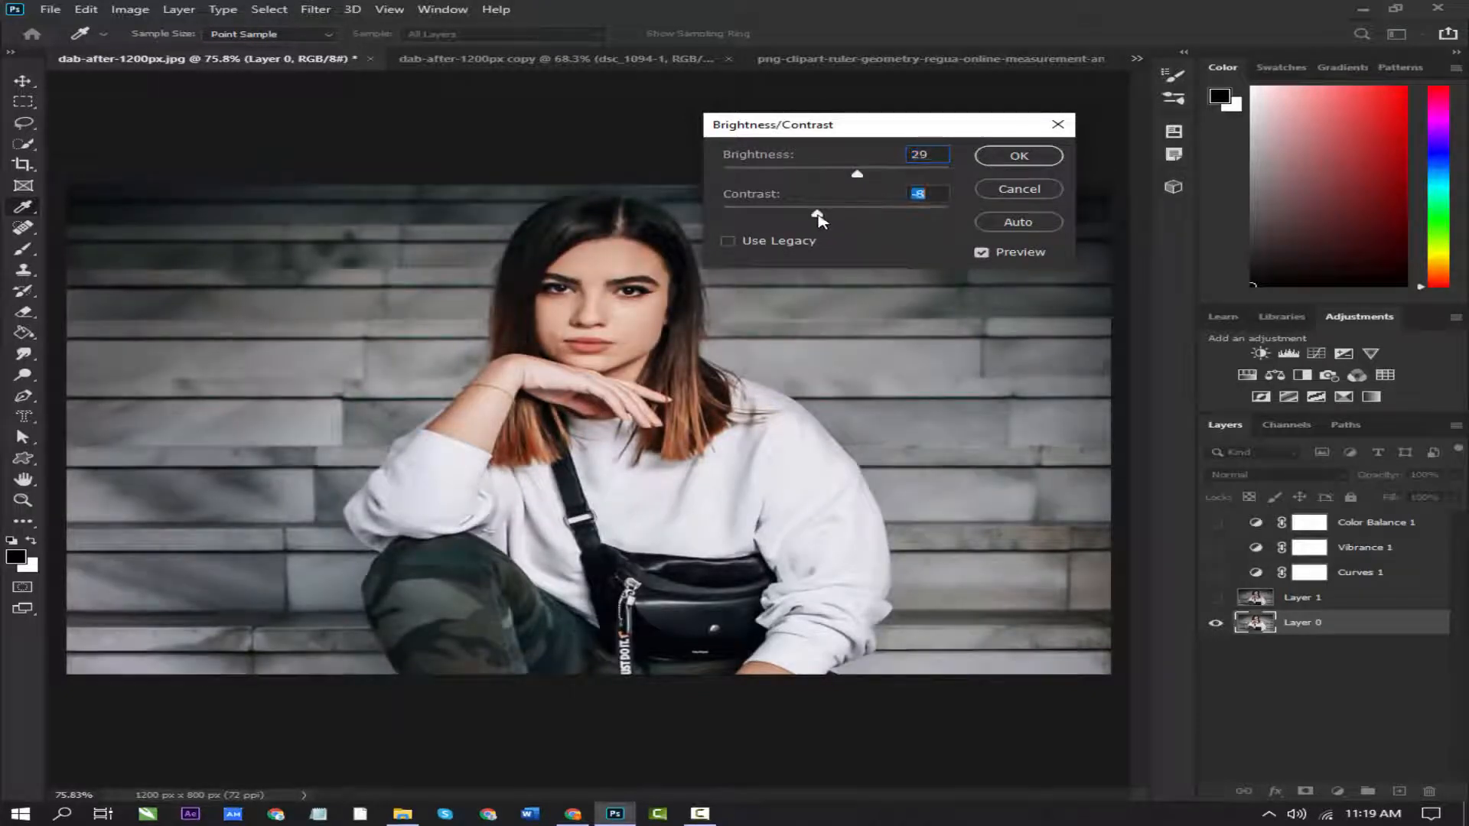
pyautogui.moveTo(862, 177); pyautogui.dragTo(870, 177)
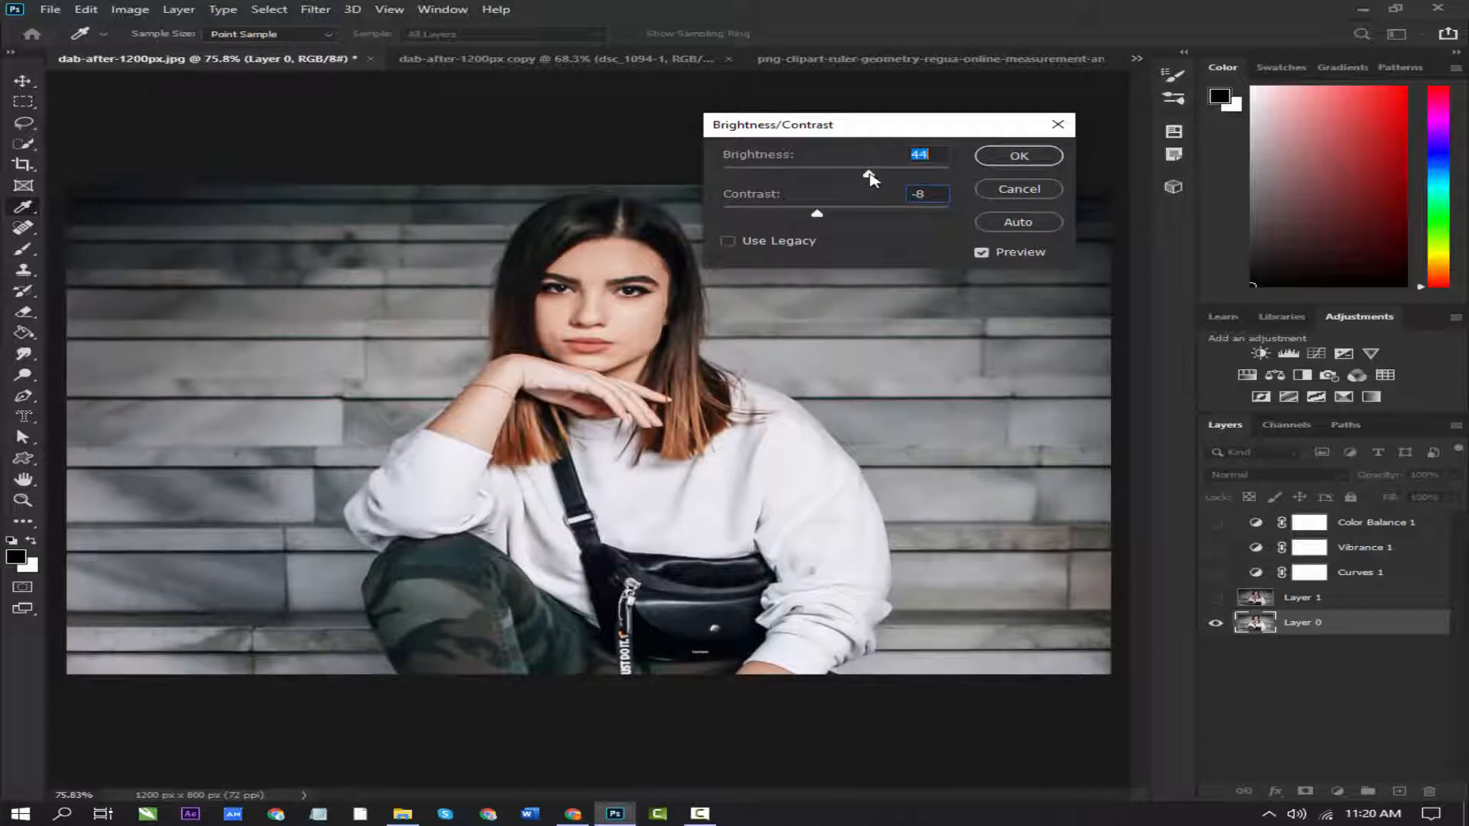
pyautogui.click(1018, 157)
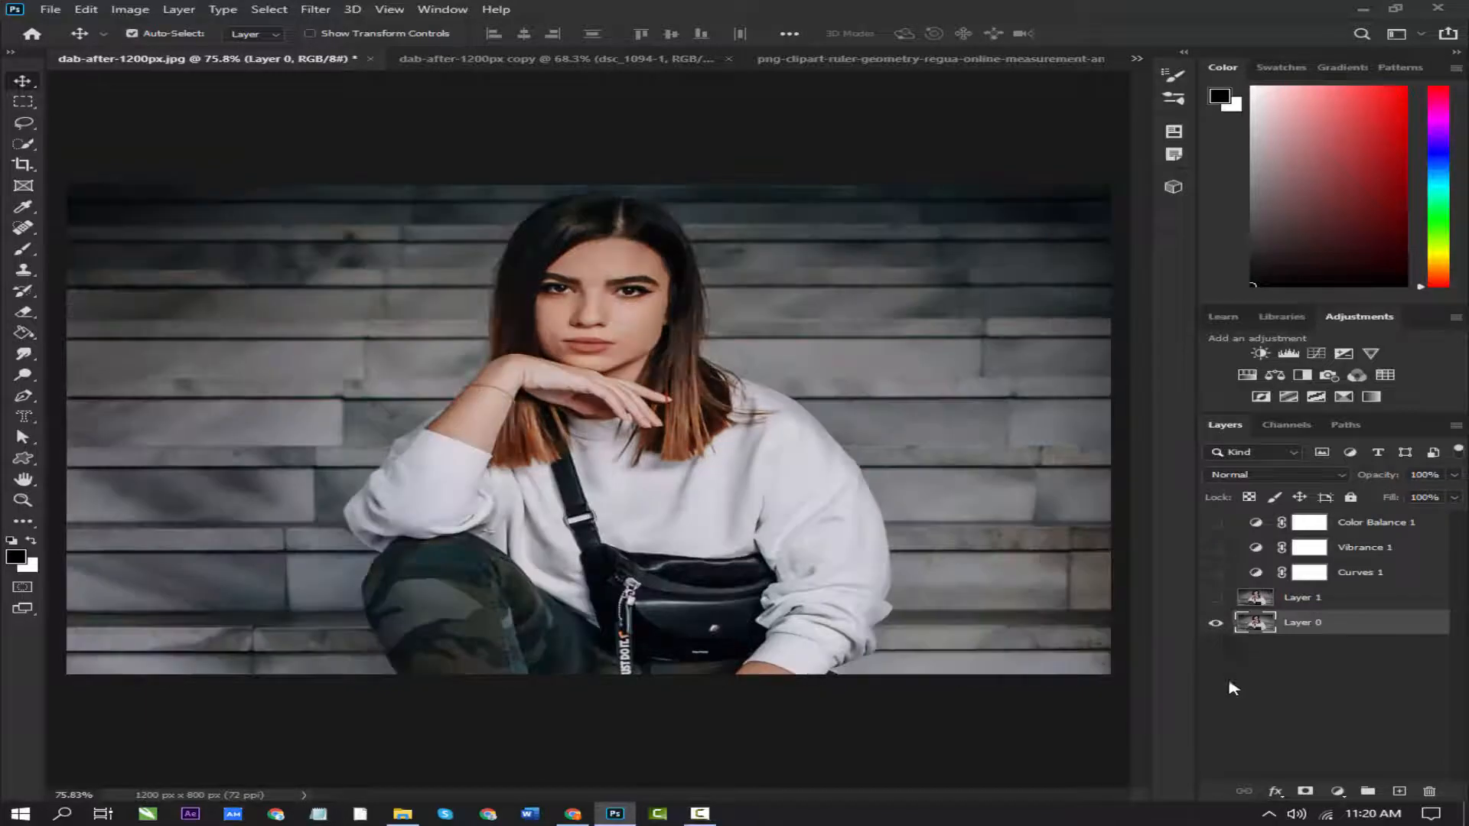
# Add a Brightness/Contrast adjustment layer above Layer 0 with brightness 40 and contrast -3
pyautogui.click(1337, 793)
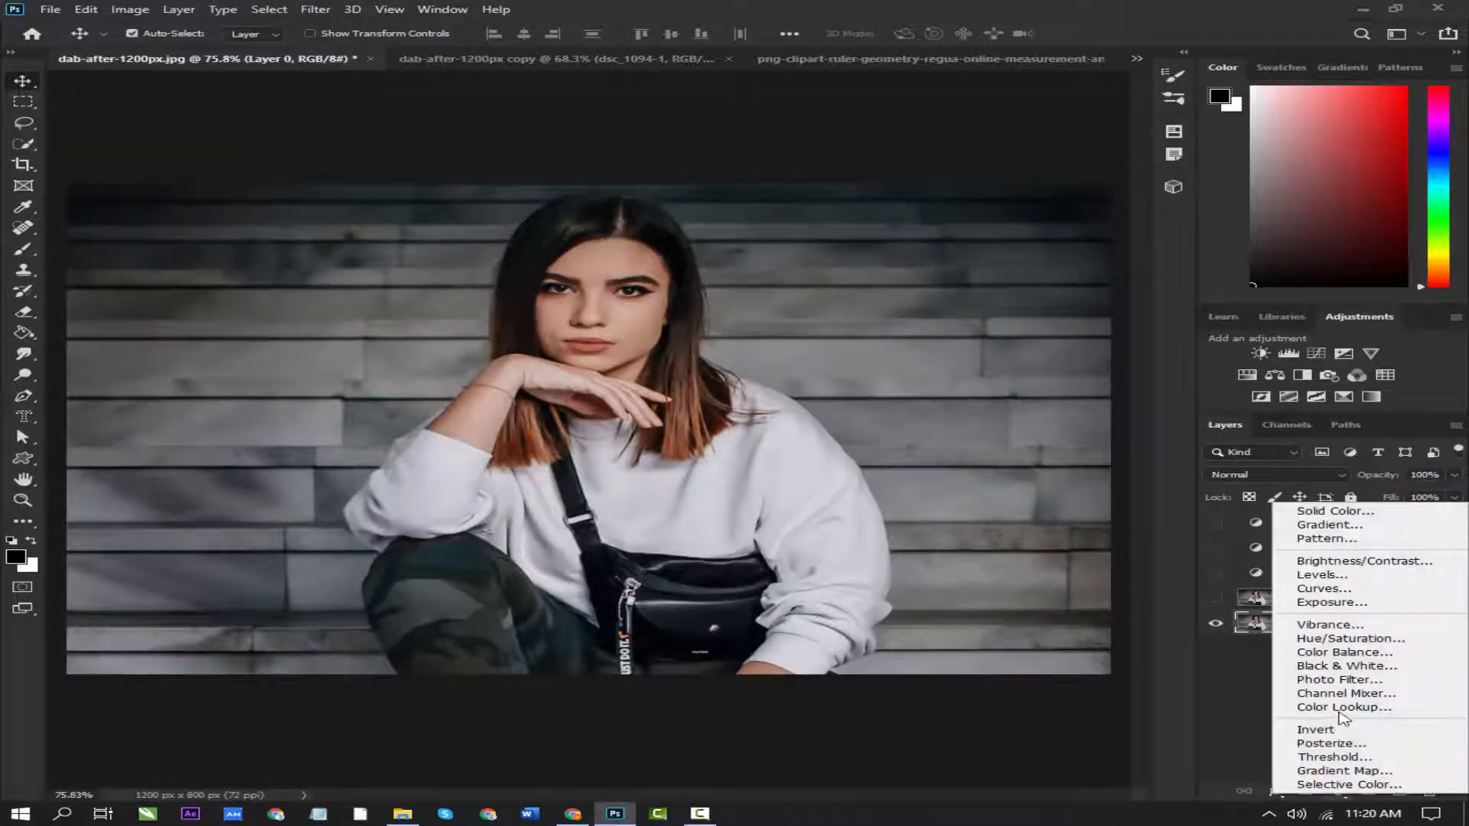
pyautogui.click(1317, 563)
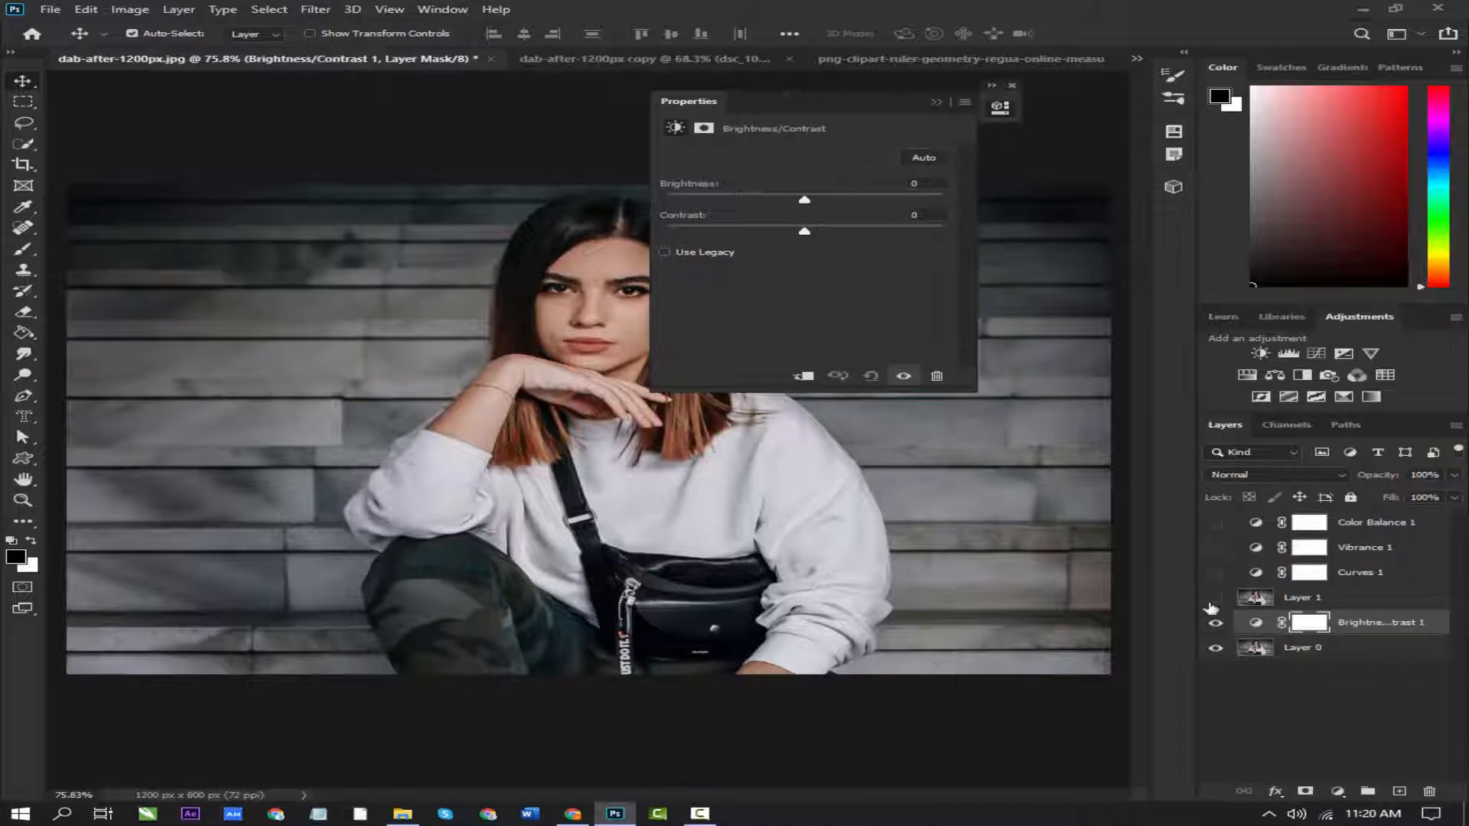
pyautogui.moveTo(812, 209); pyautogui.dragTo(798, 236)
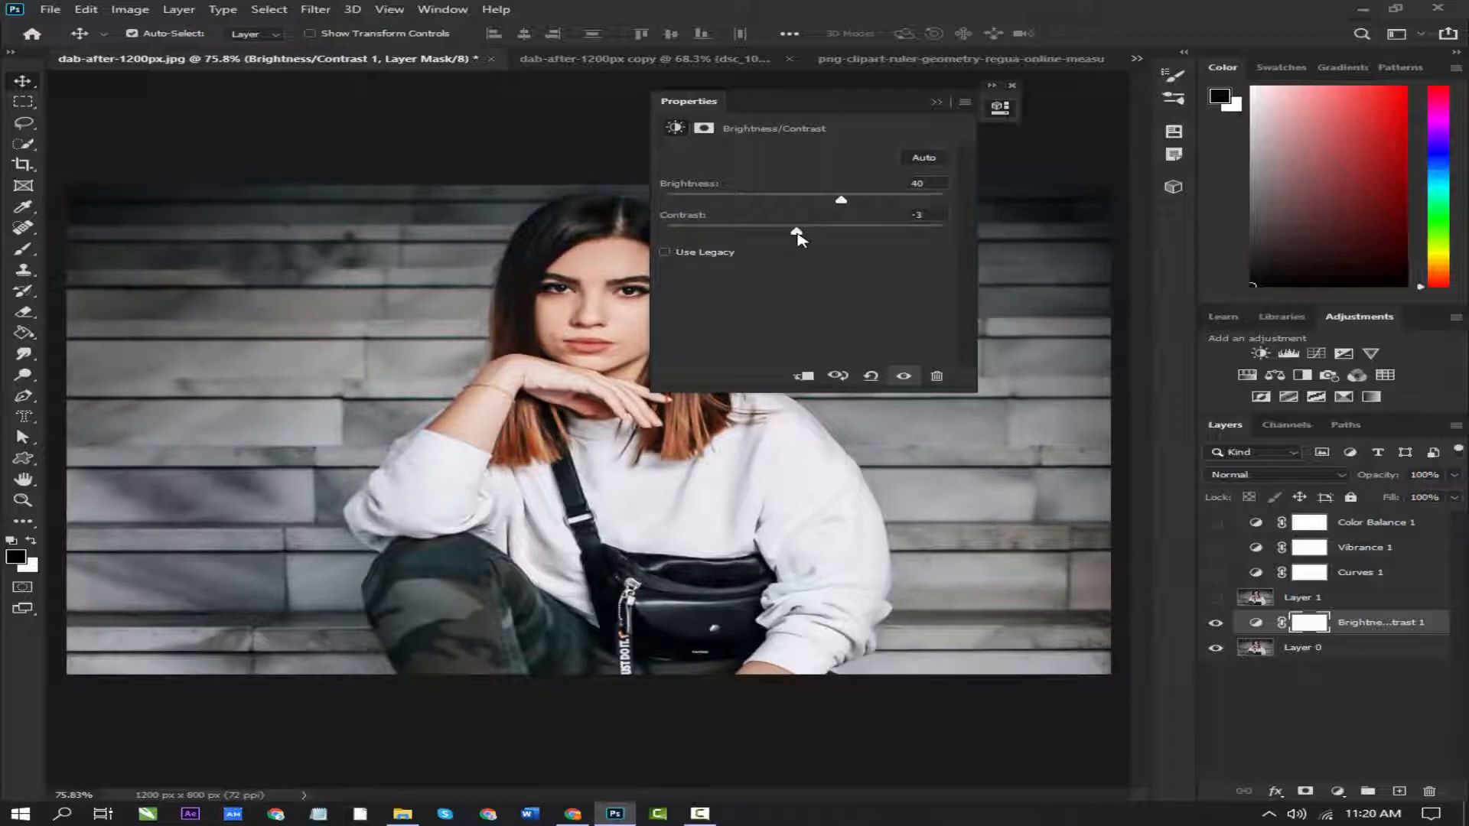
pyautogui.click(946, 102)
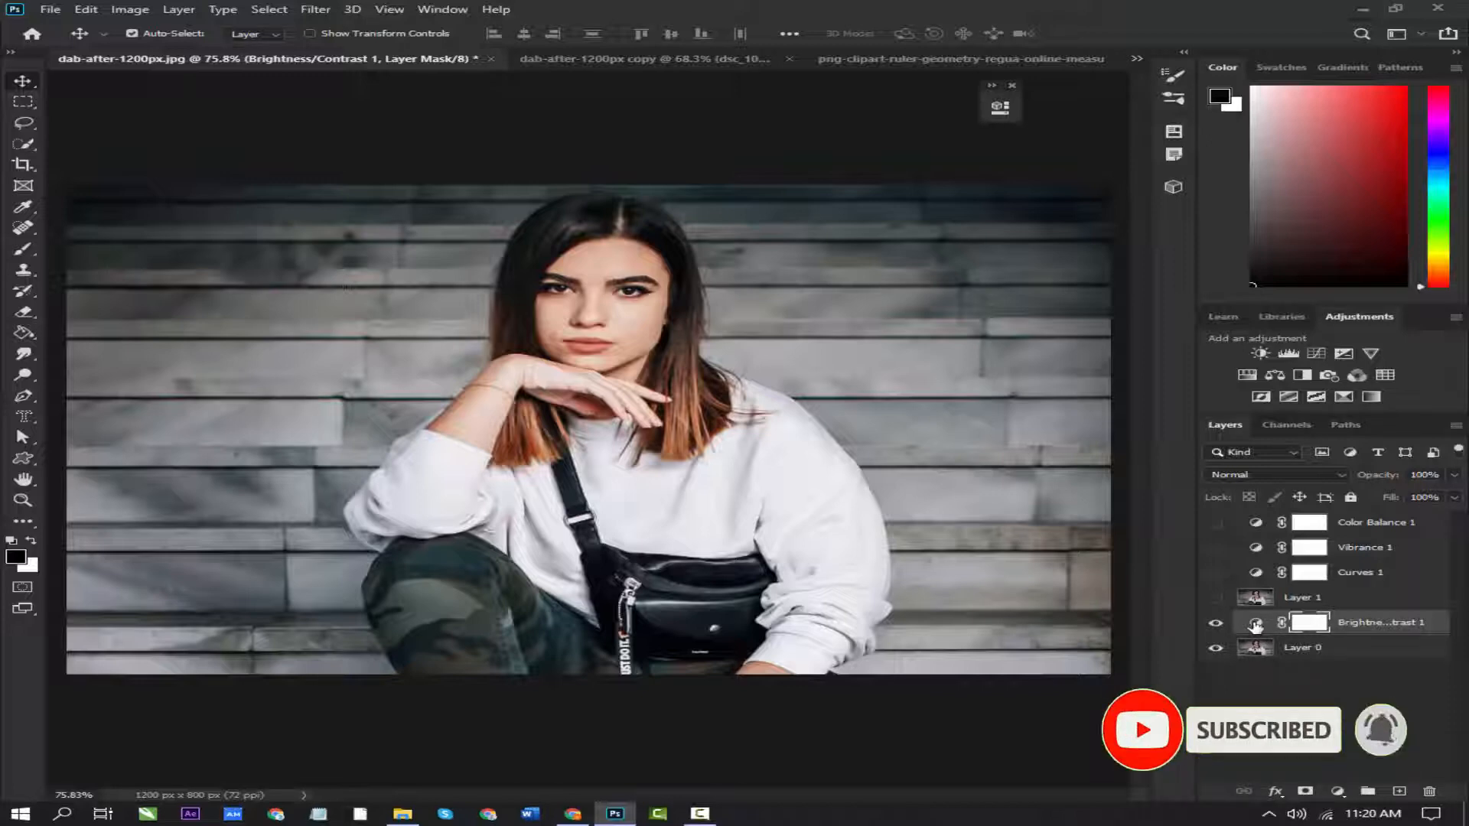
# Reopen the Brightness/Contrast adjustment layer's settings, readjust its brightness and contrast, and close the settings
pyautogui.doubleClick(1255, 624)
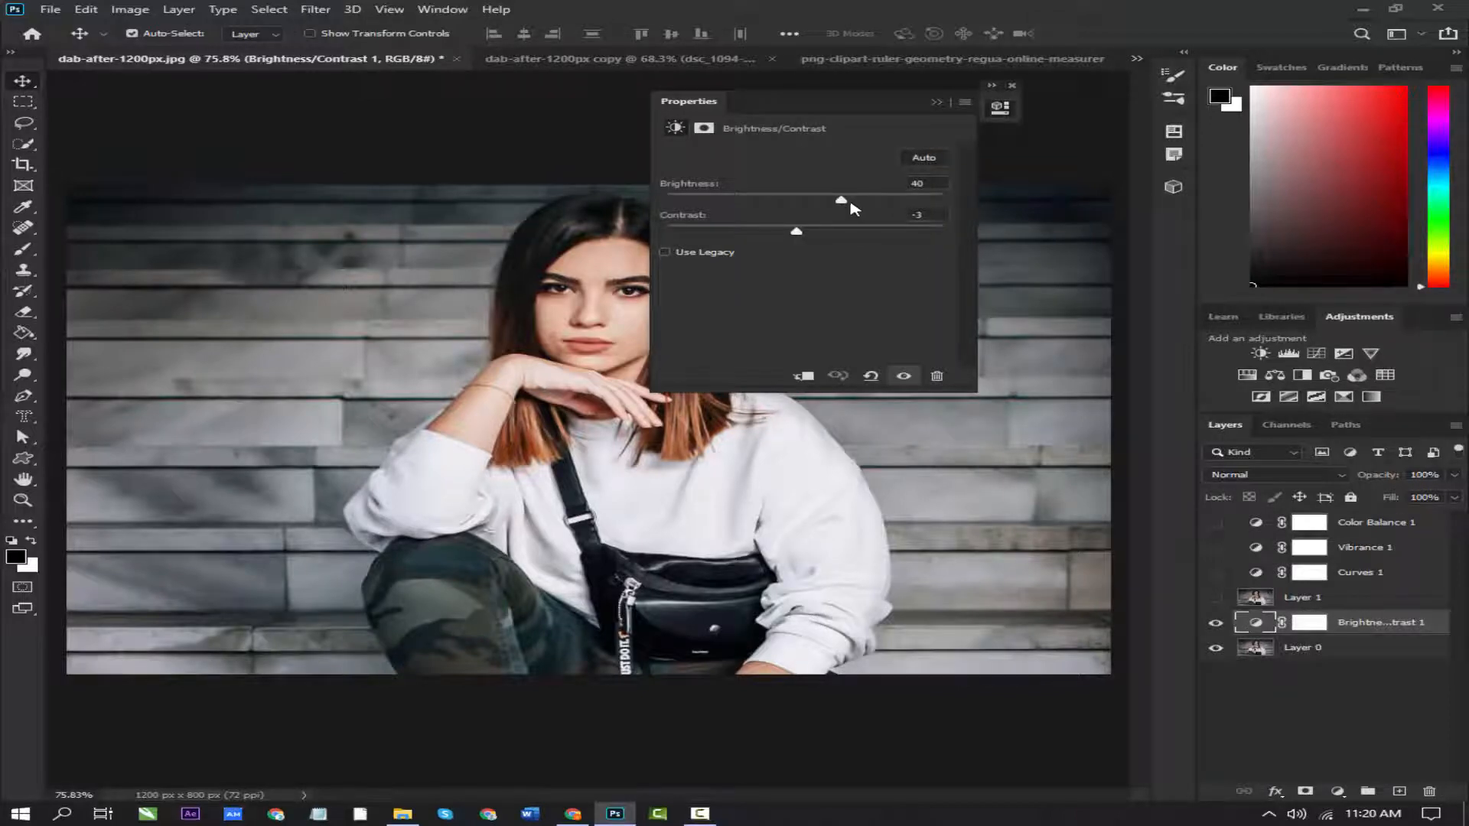
pyautogui.moveTo(840, 200); pyautogui.dragTo(841, 230)
pyautogui.click(937, 103)
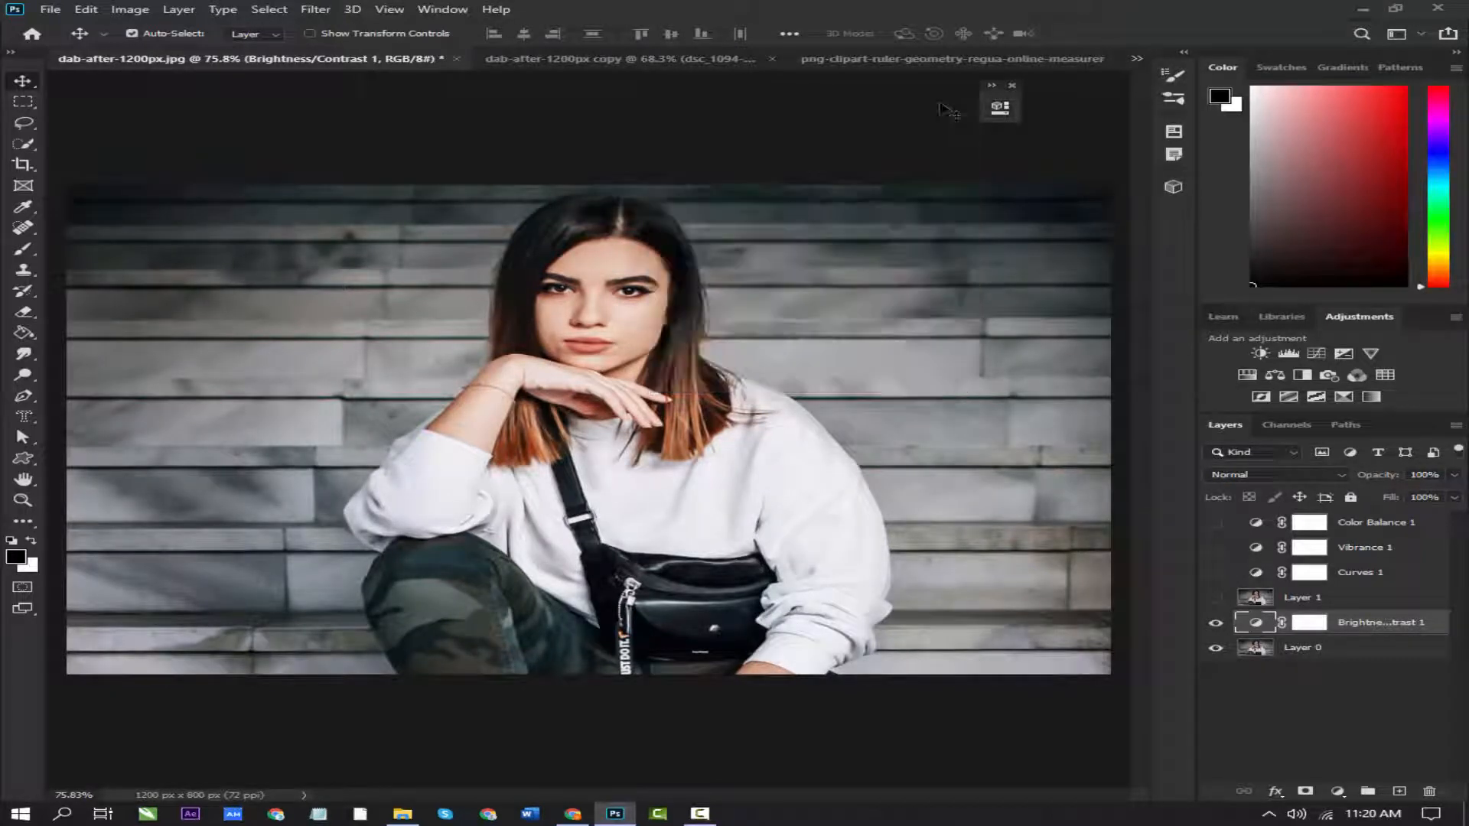
pyautogui.click(1010, 86)
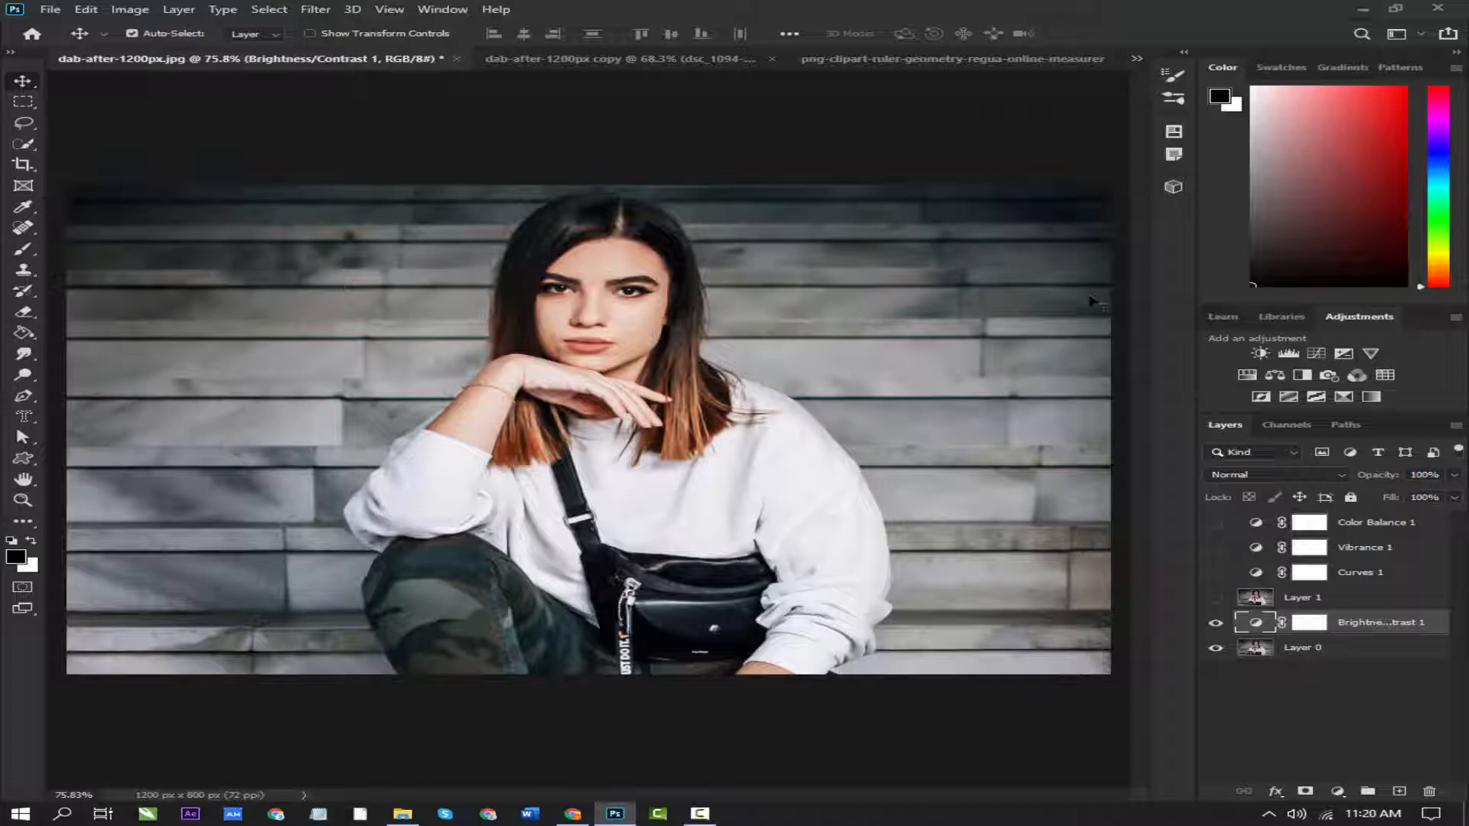
# Hide the Brightness/Contrast adjustment layer and select Layer 0
pyautogui.click(1216, 623)
pyautogui.click(156, 8)
pyautogui.moveTo(145, 9)
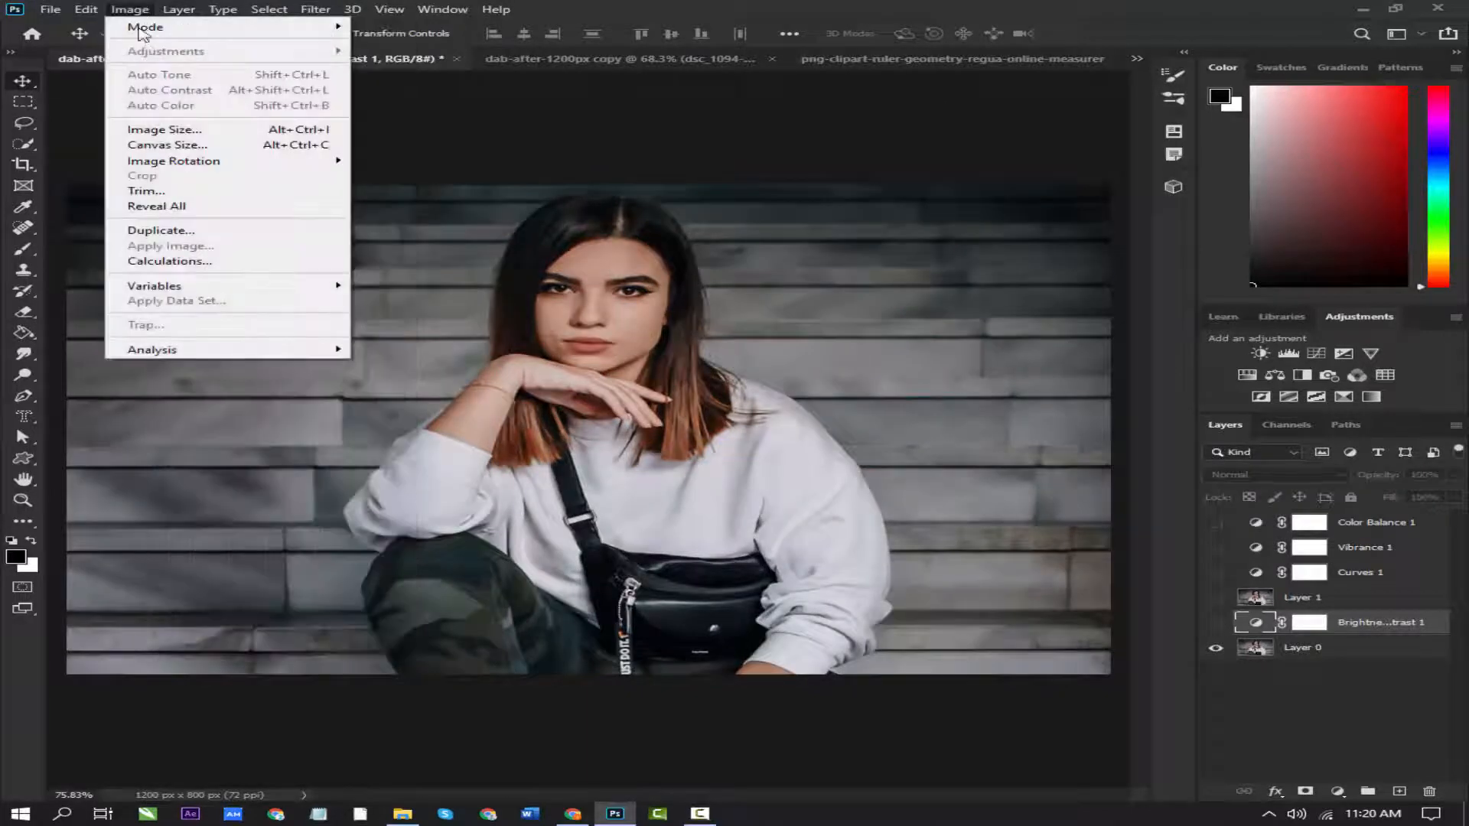
pyautogui.click(1325, 654)
pyautogui.click(1325, 650)
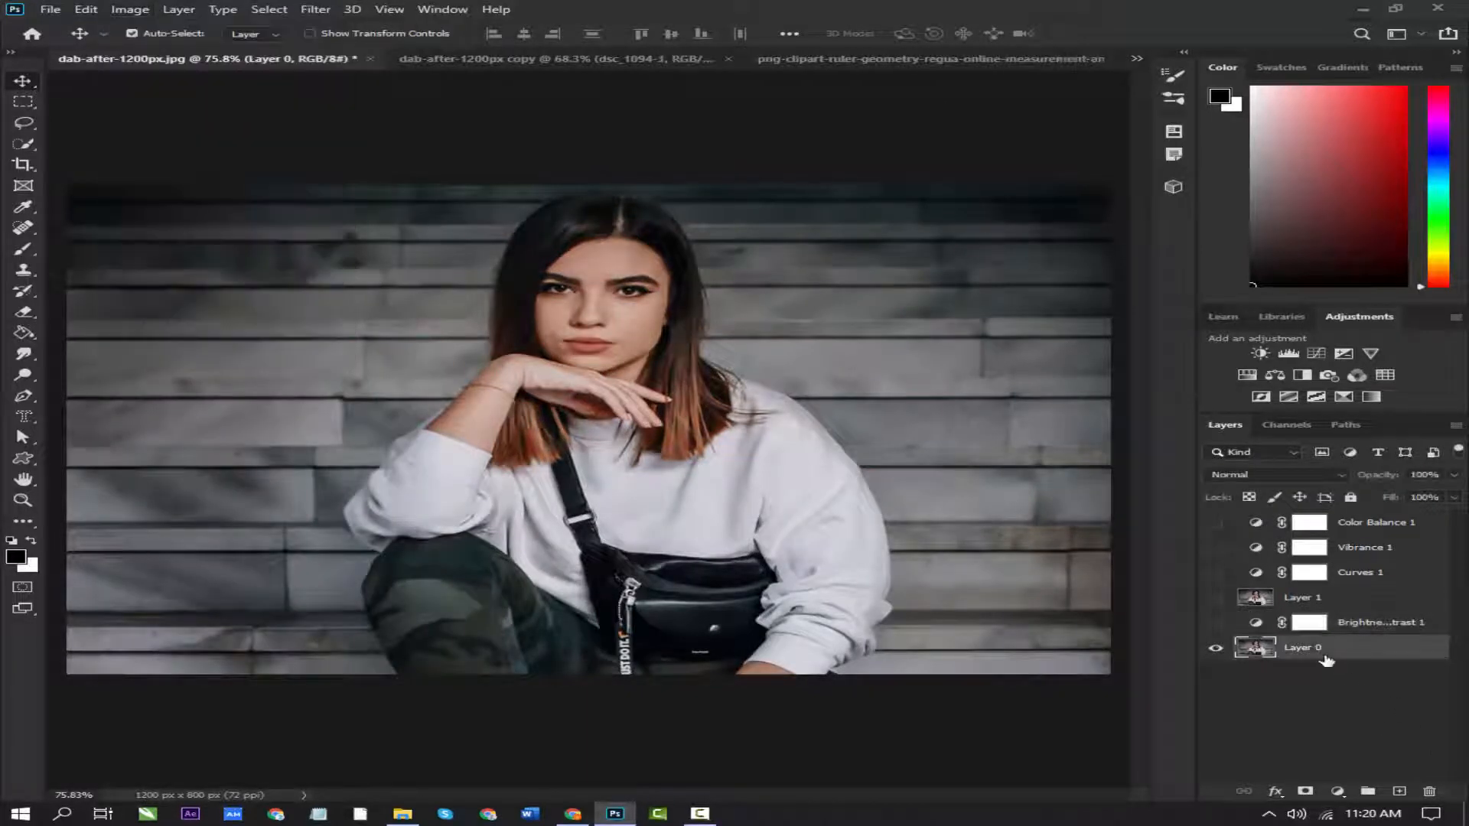
# Apply Auto Tone to Layer 0
pyautogui.click(147, 8)
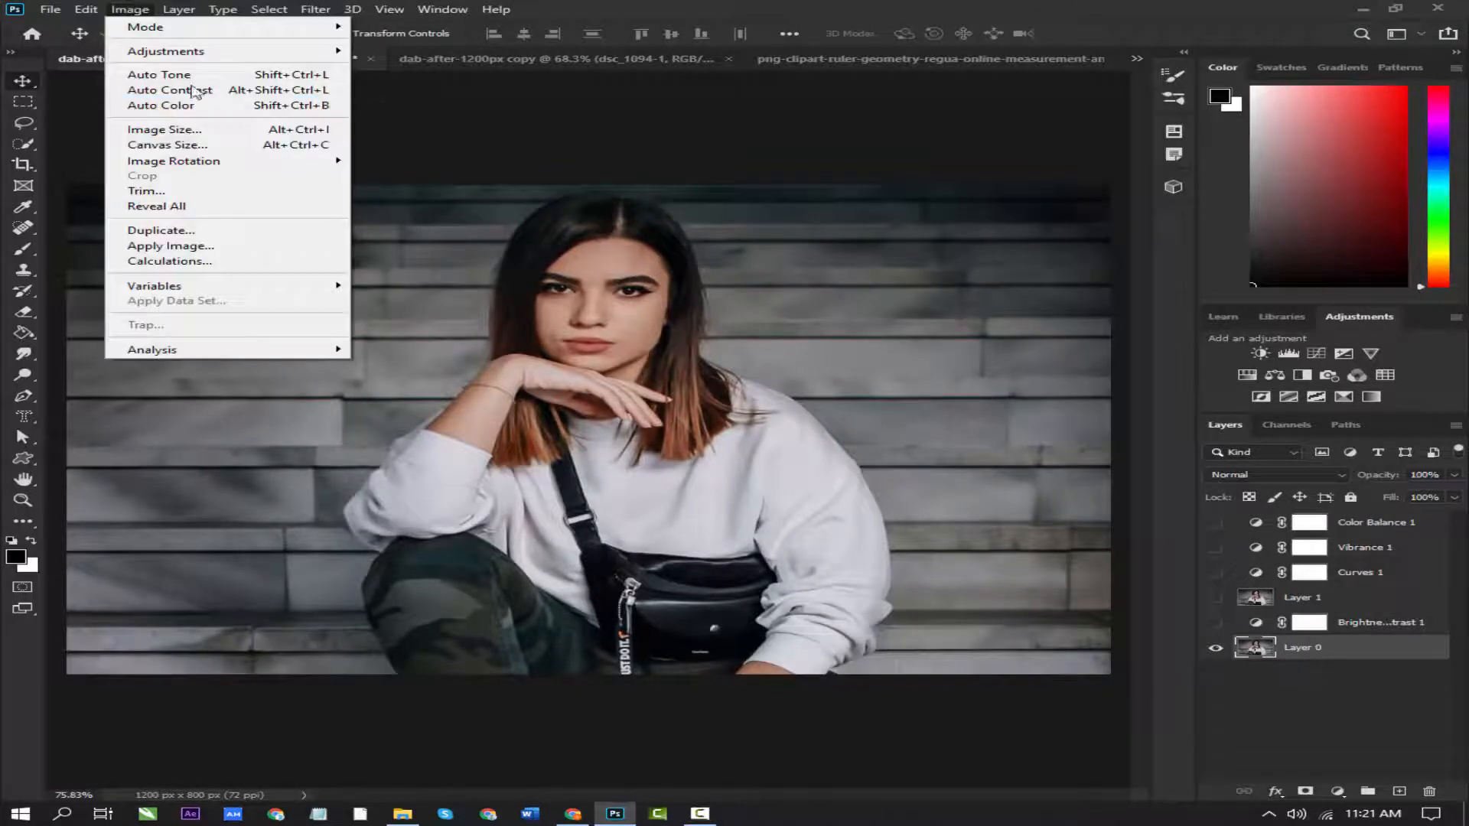
pyautogui.moveTo(204, 57)
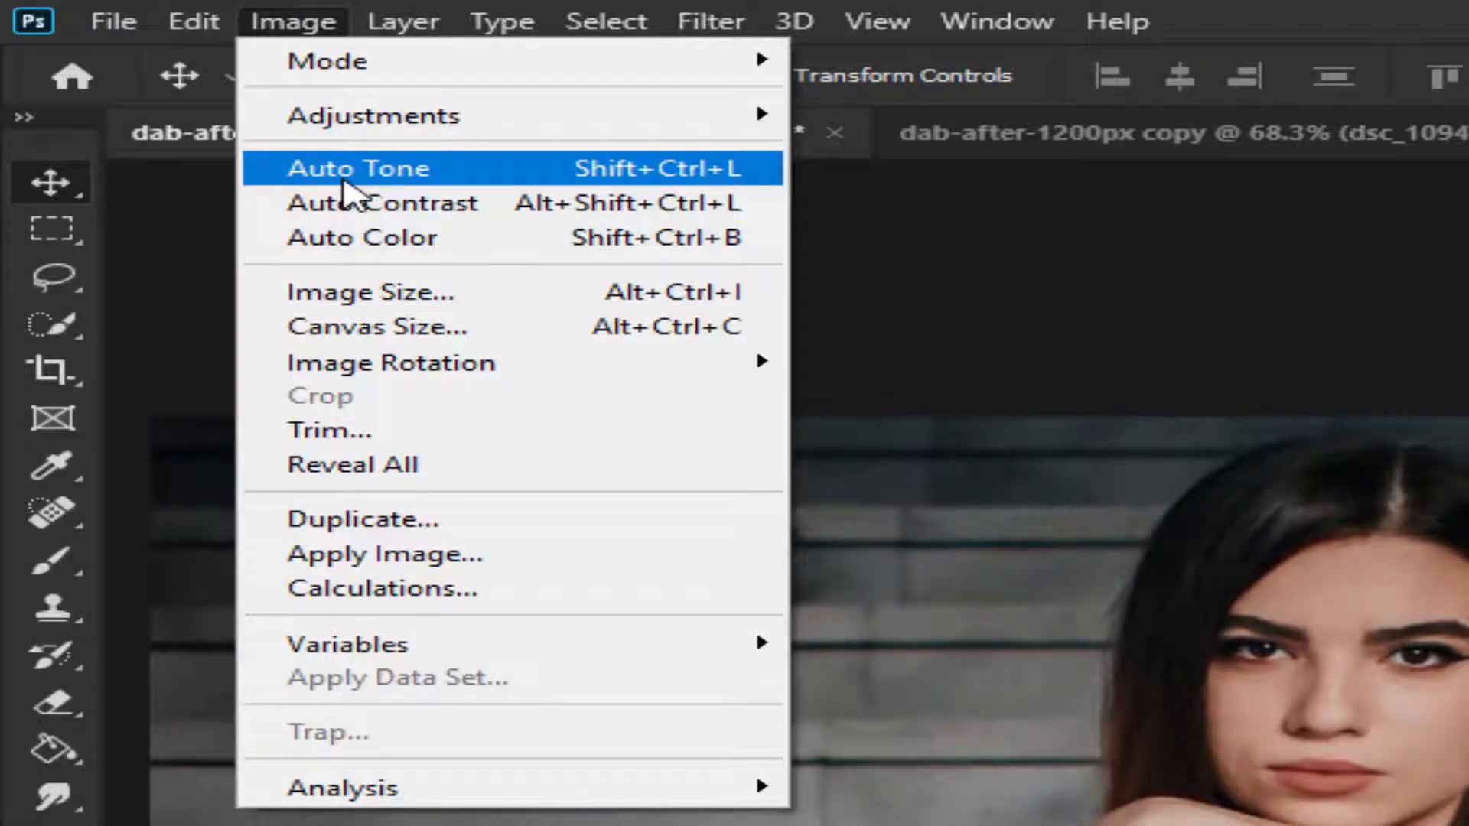
pyautogui.click(344, 185)
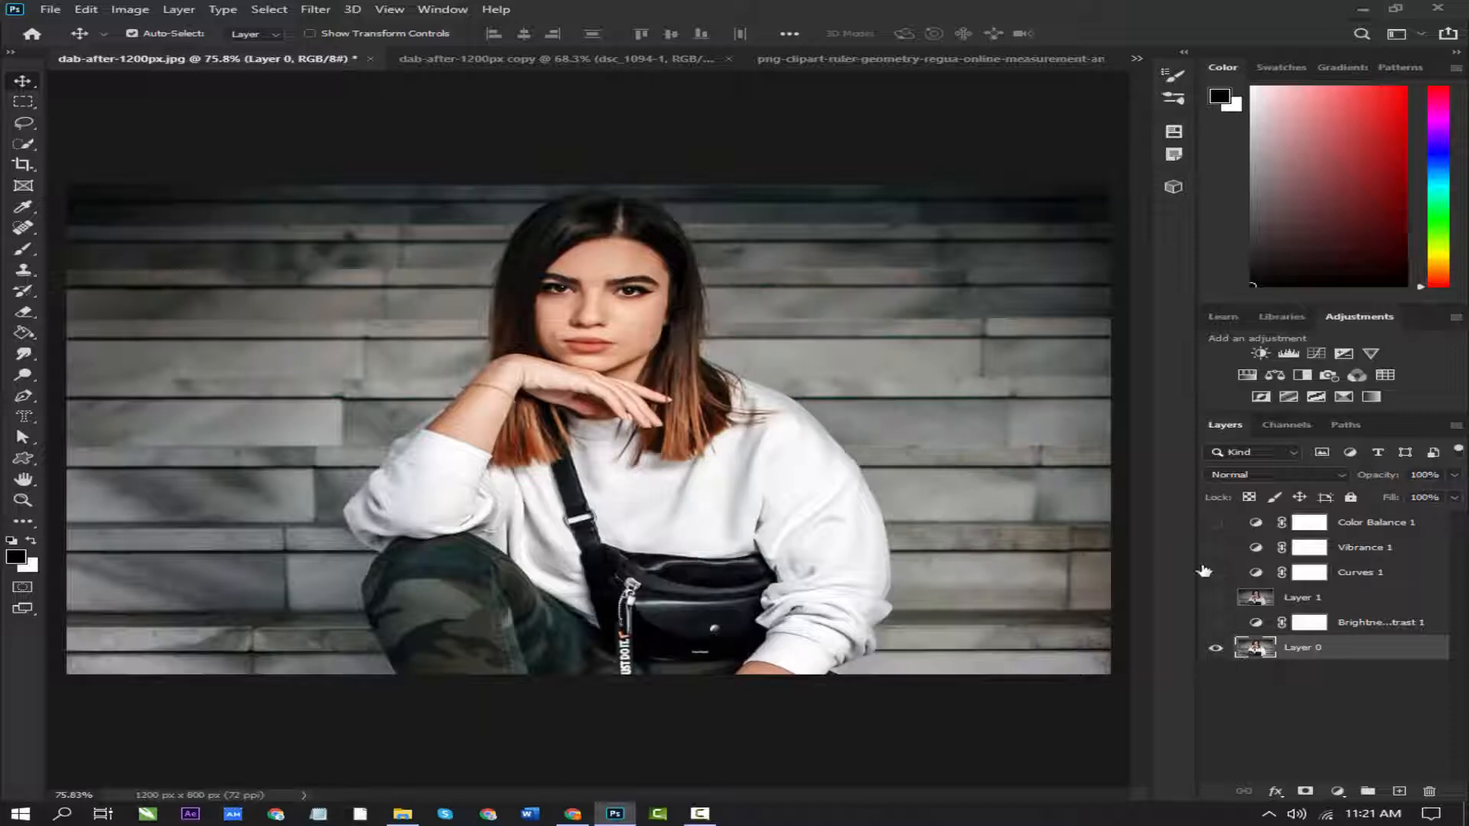
pyautogui.click(129, 10)
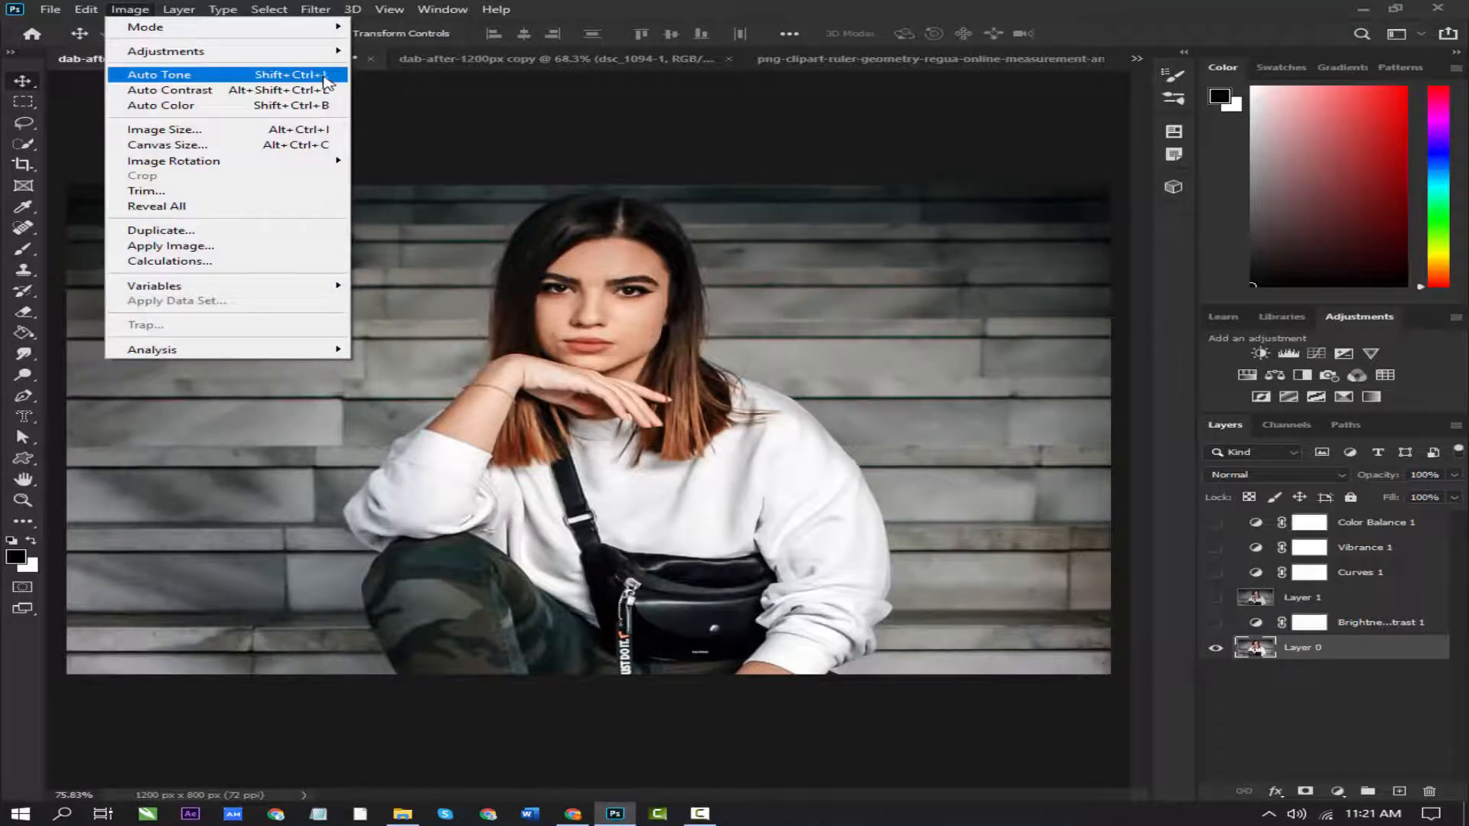
pyautogui.click(777, 417)
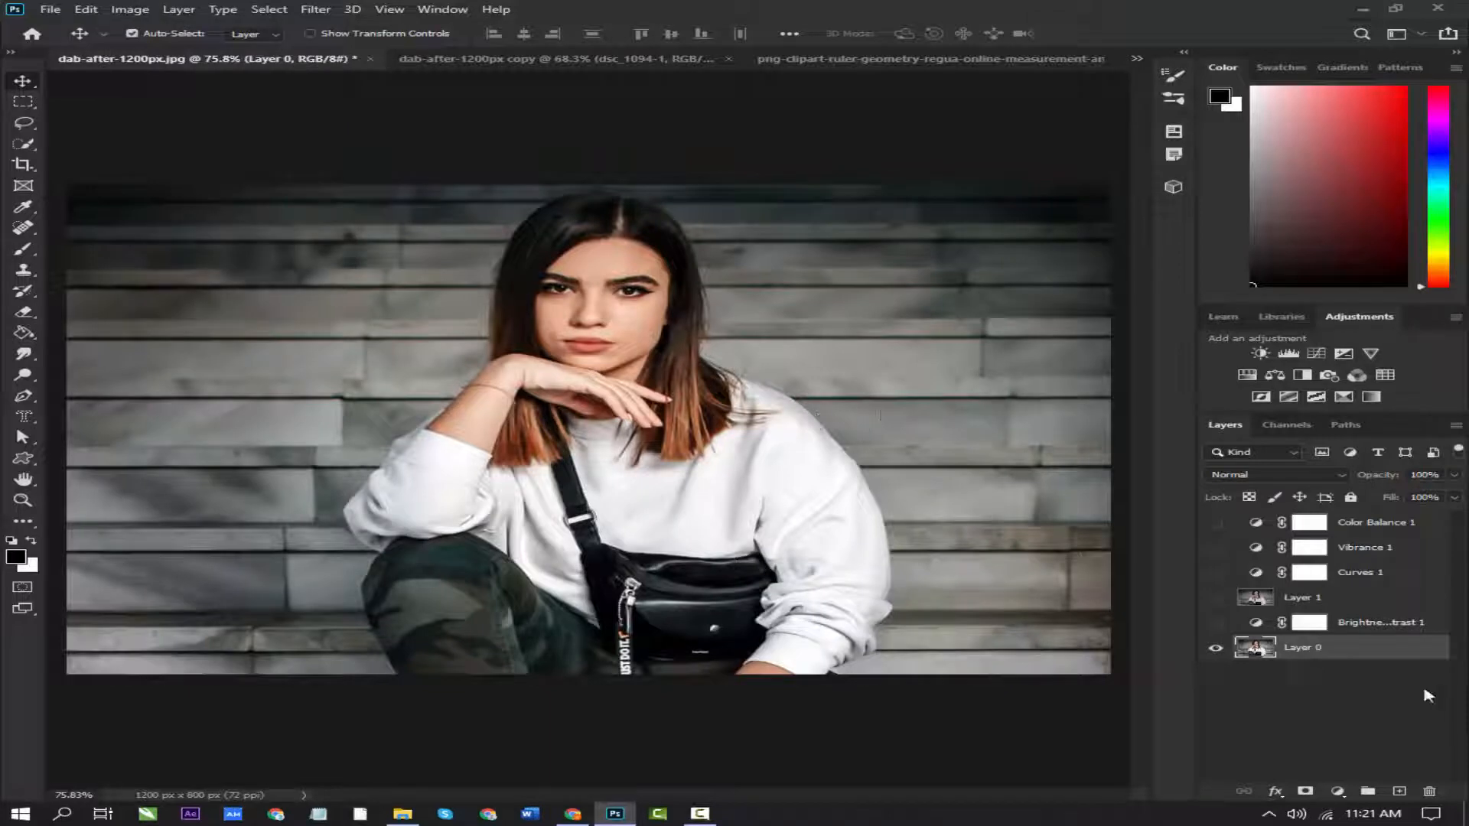
# Show Layer 1 in place of Layer 0 and apply Auto Tone to Layer 1
pyautogui.click(1216, 650)
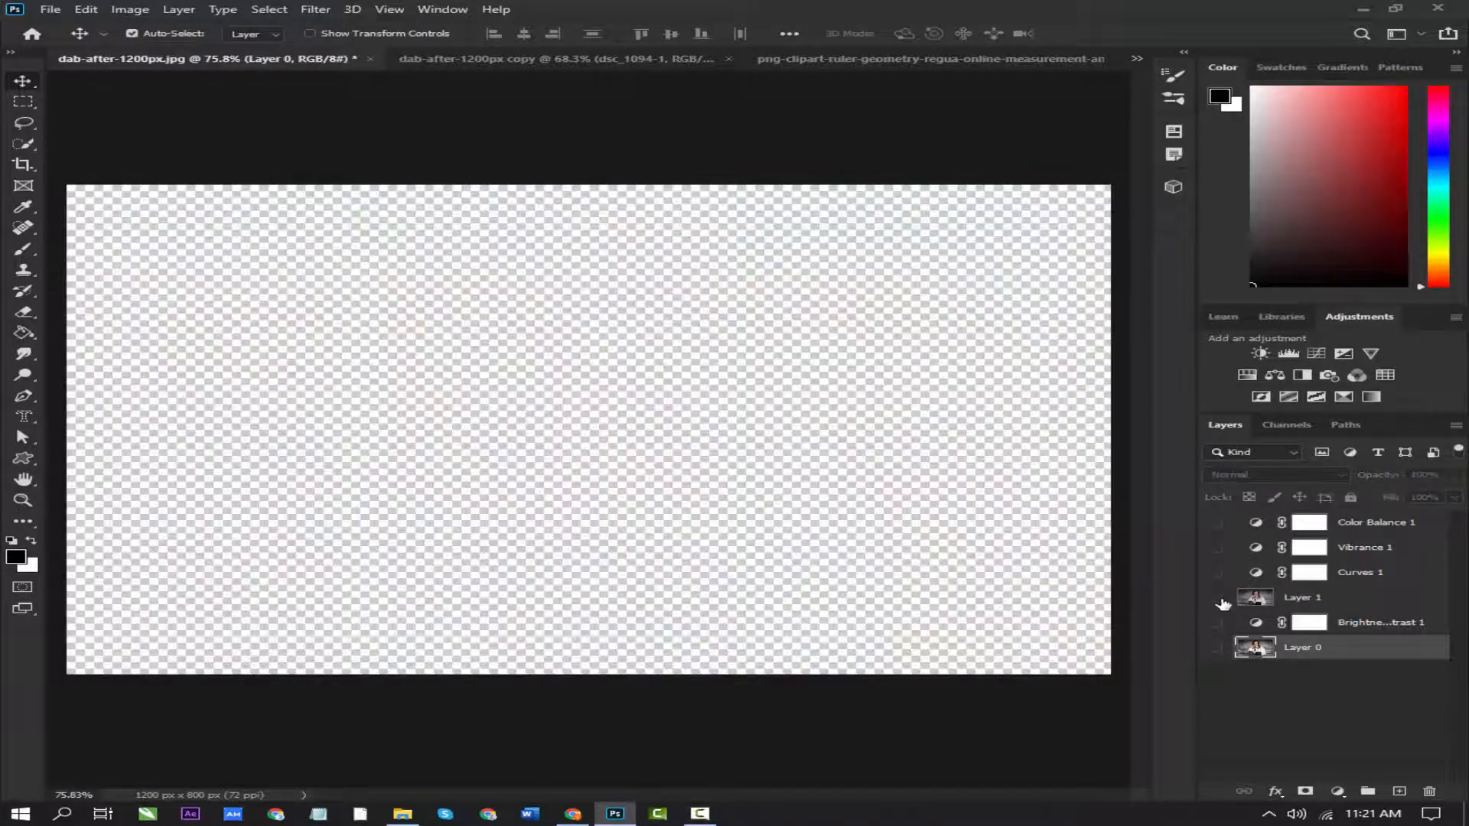
pyautogui.click(1216, 598)
pyautogui.click(1309, 600)
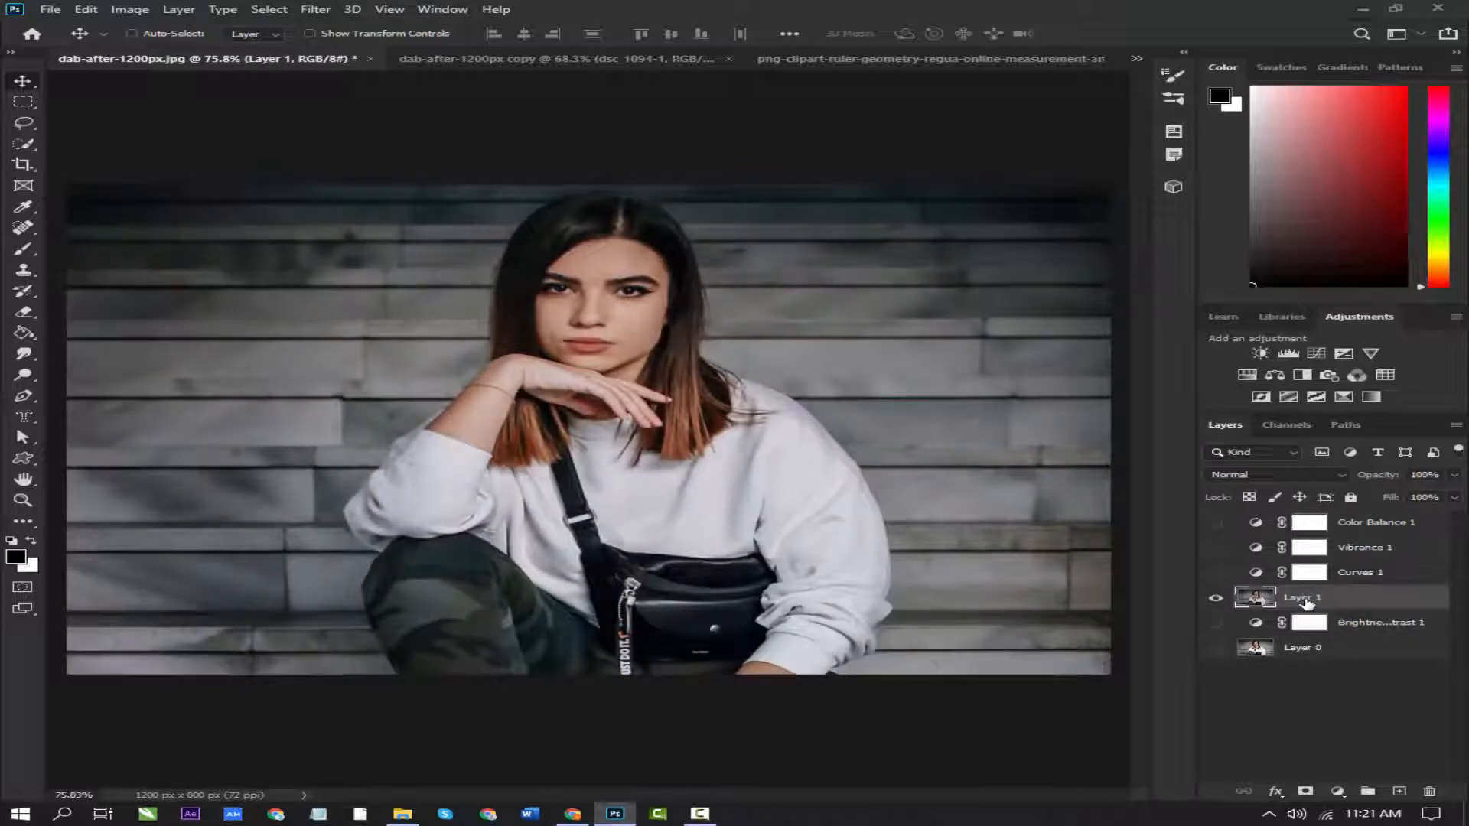
pyautogui.hotkey('ctrl', 'shift', 'l')
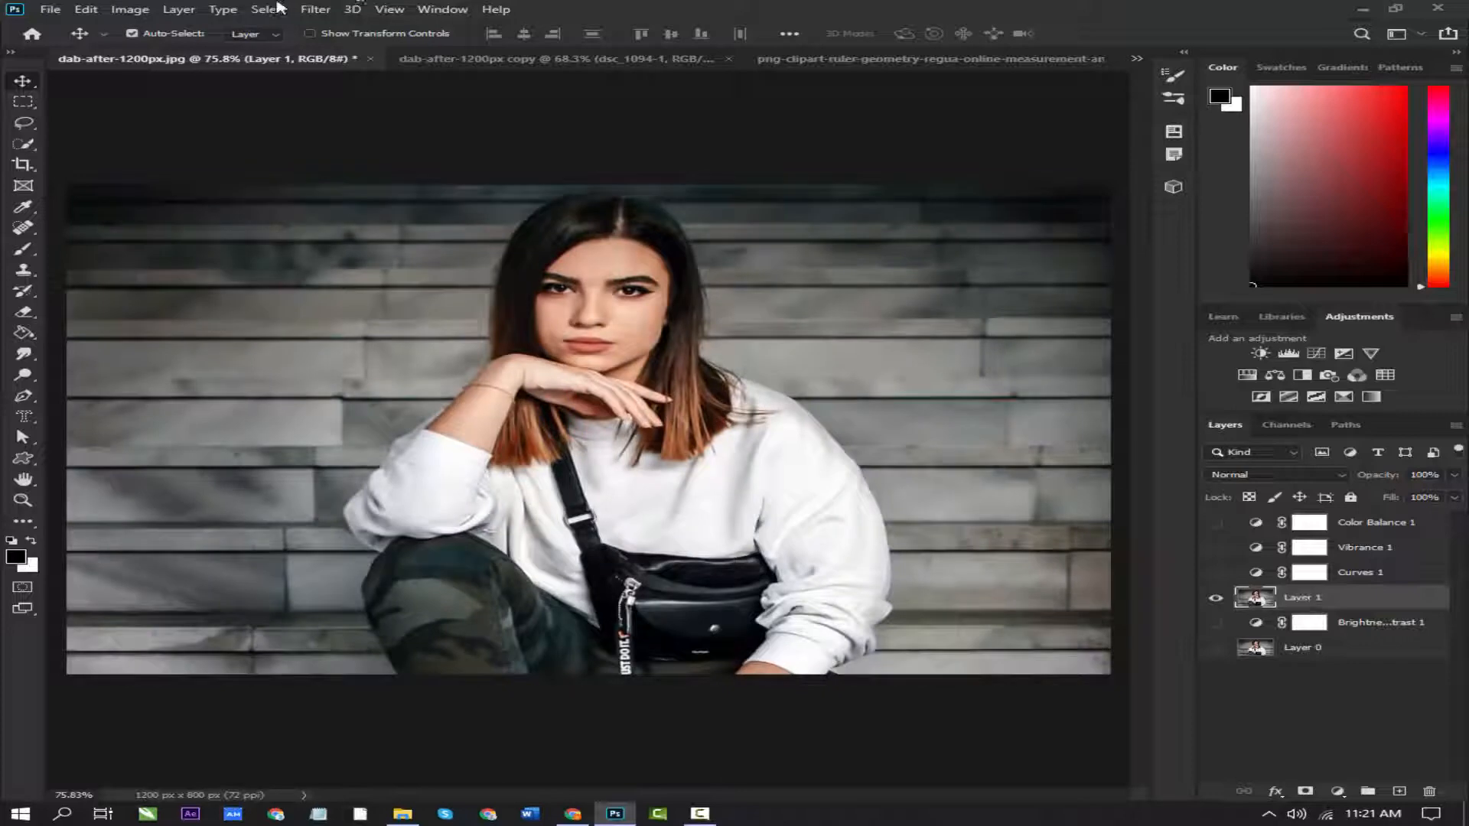
pyautogui.click(129, 9)
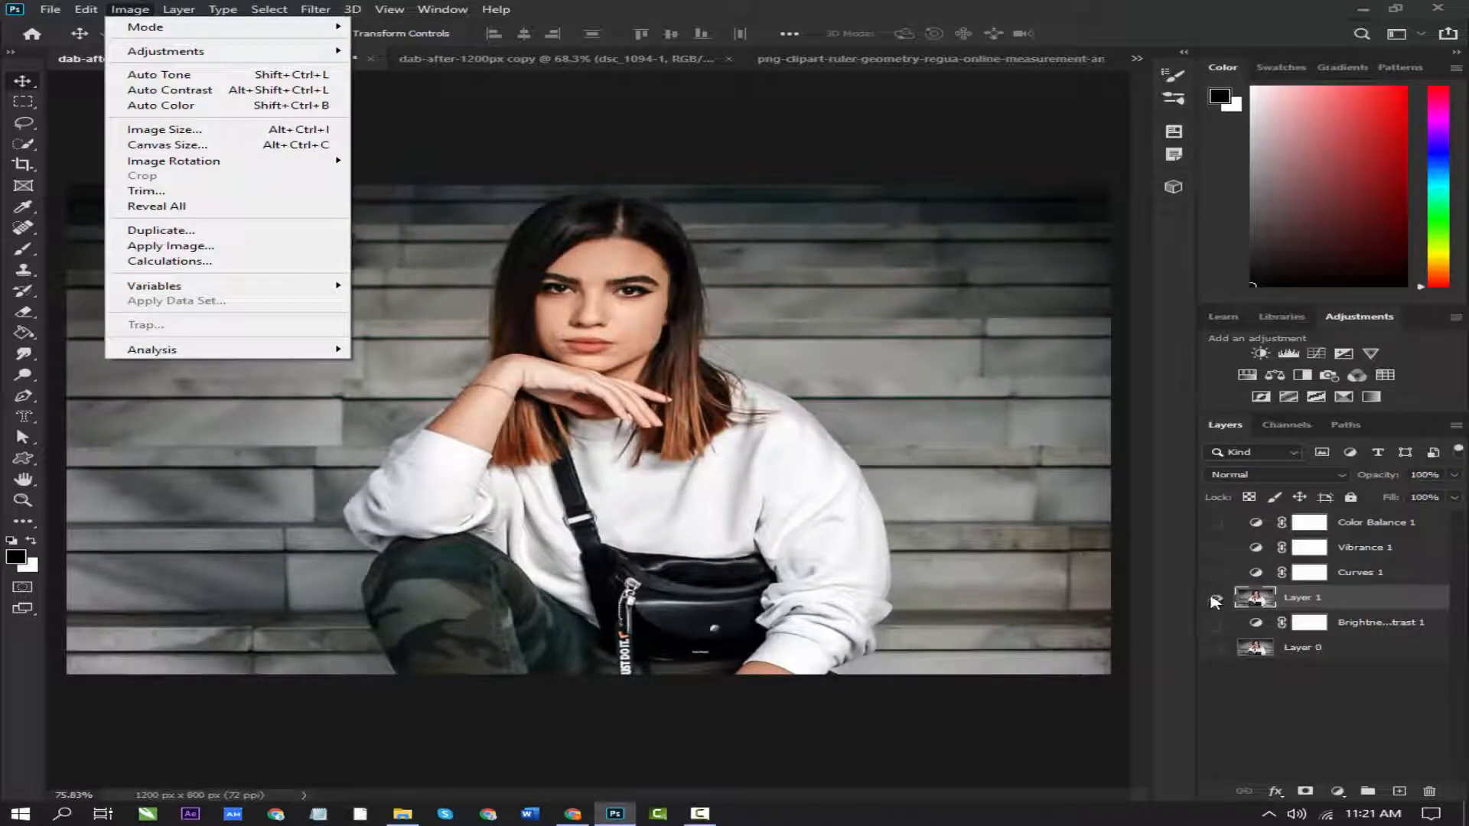
pyautogui.click(855, 303)
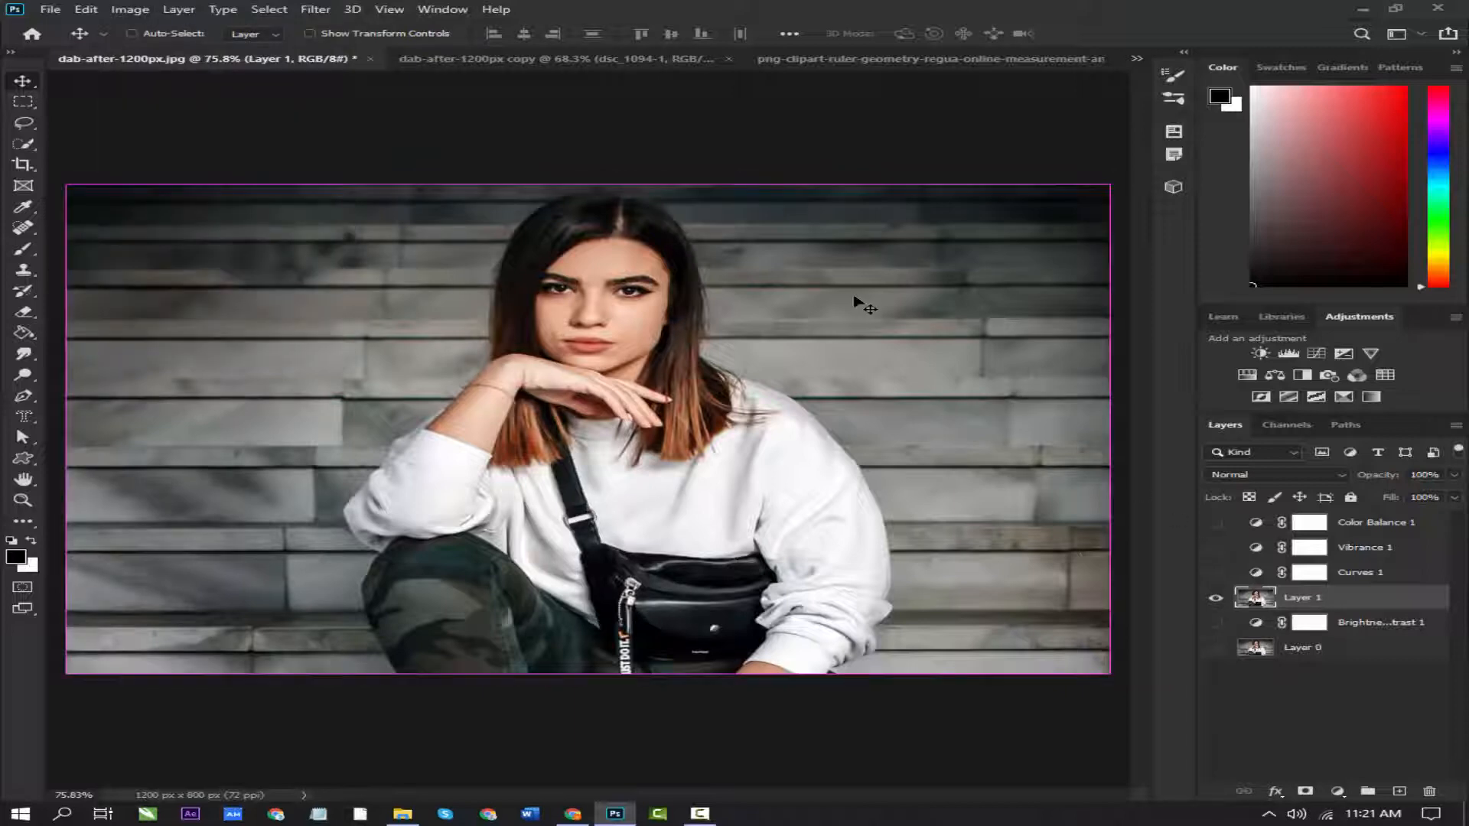
# Undo the Auto Tone corrections and make Layer 0 the only visible and selected layer
pyautogui.hotkey('ctrl', 'z')
pyautogui.click(1215, 598)
pyautogui.press('ctrl')
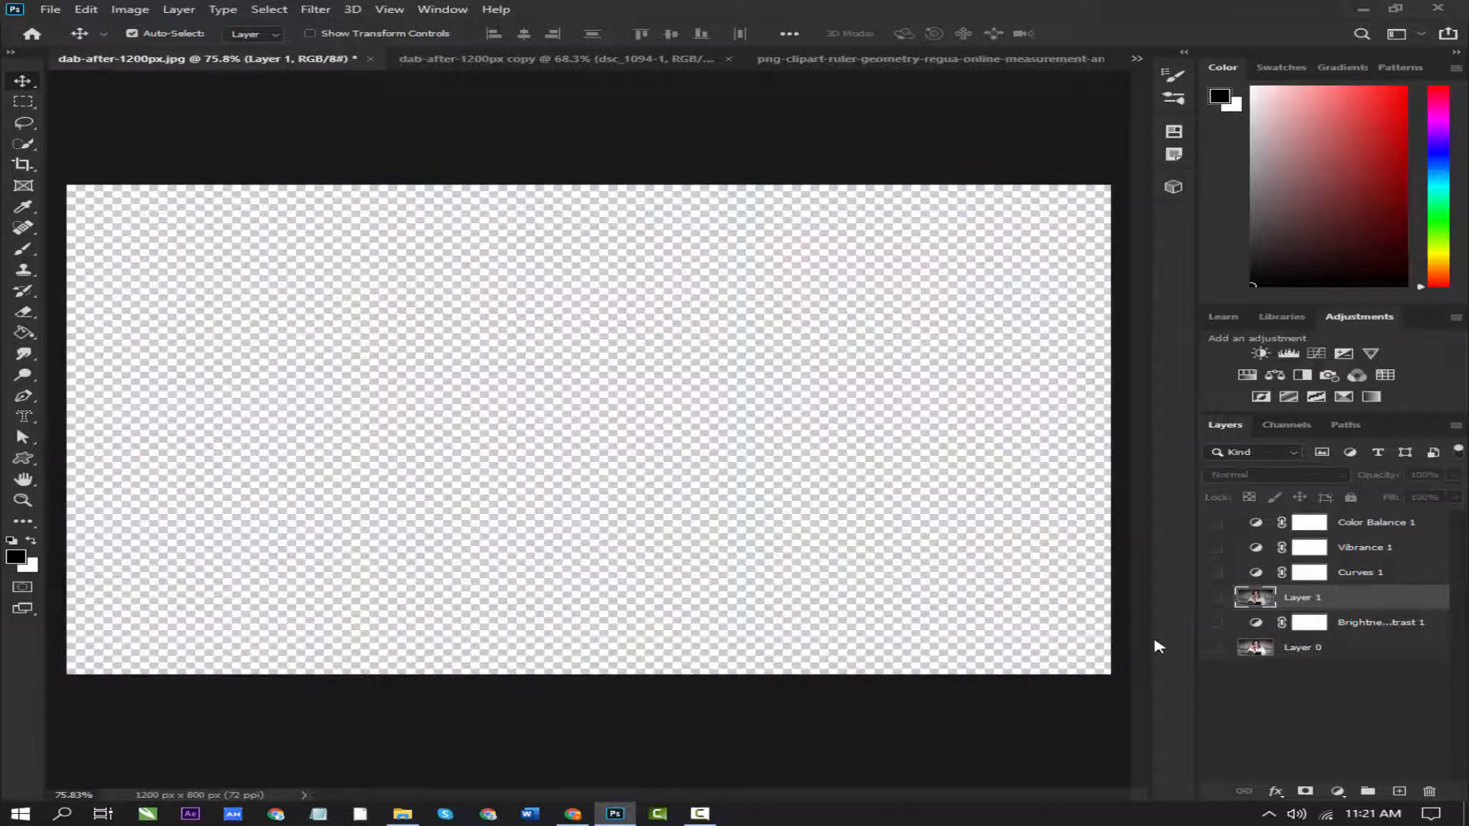
pyautogui.click(1215, 648)
pyautogui.click(1215, 648)
pyautogui.click(1215, 649)
pyautogui.click(111, 9)
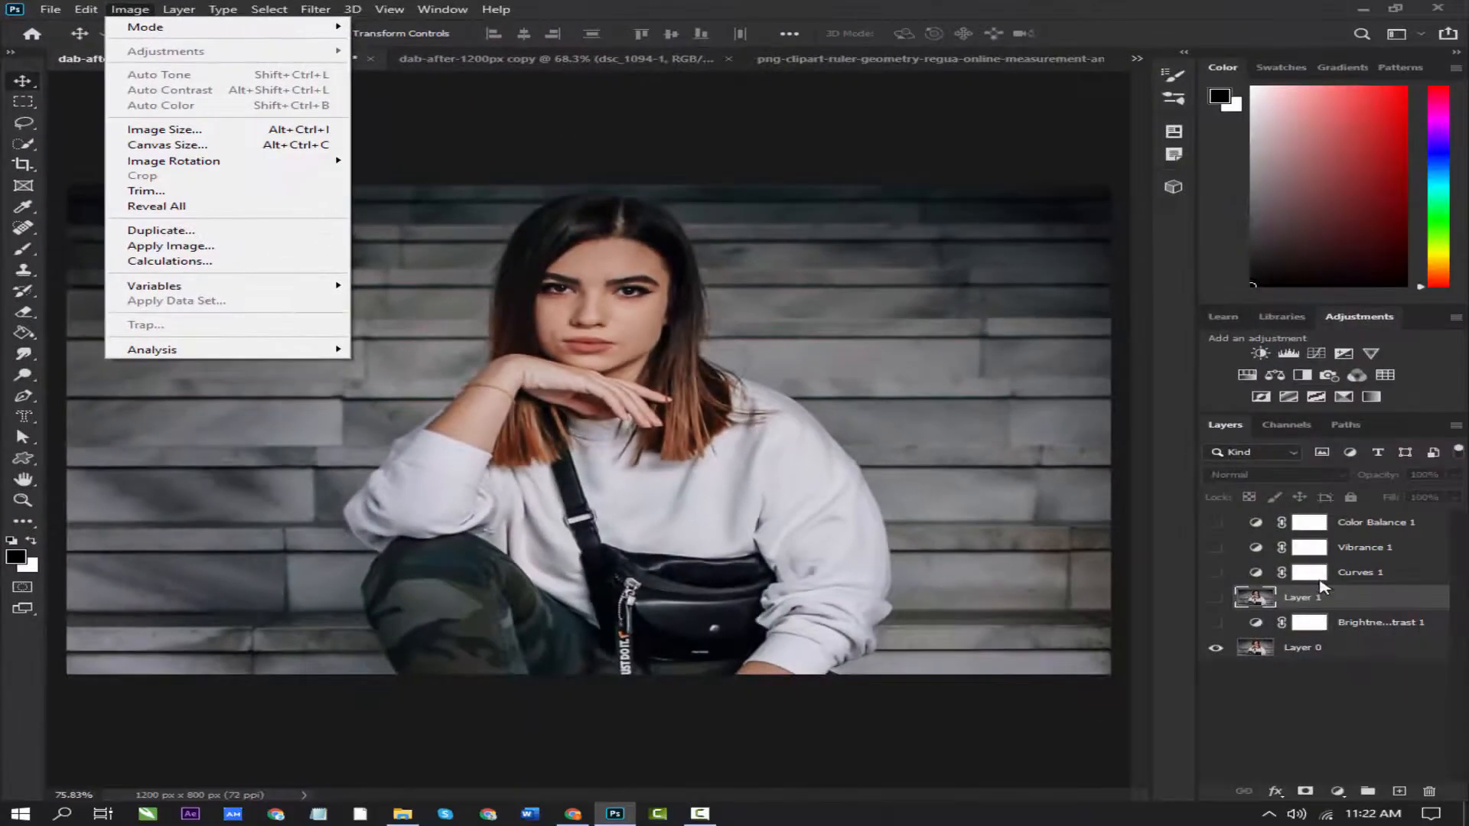
pyautogui.click(1330, 648)
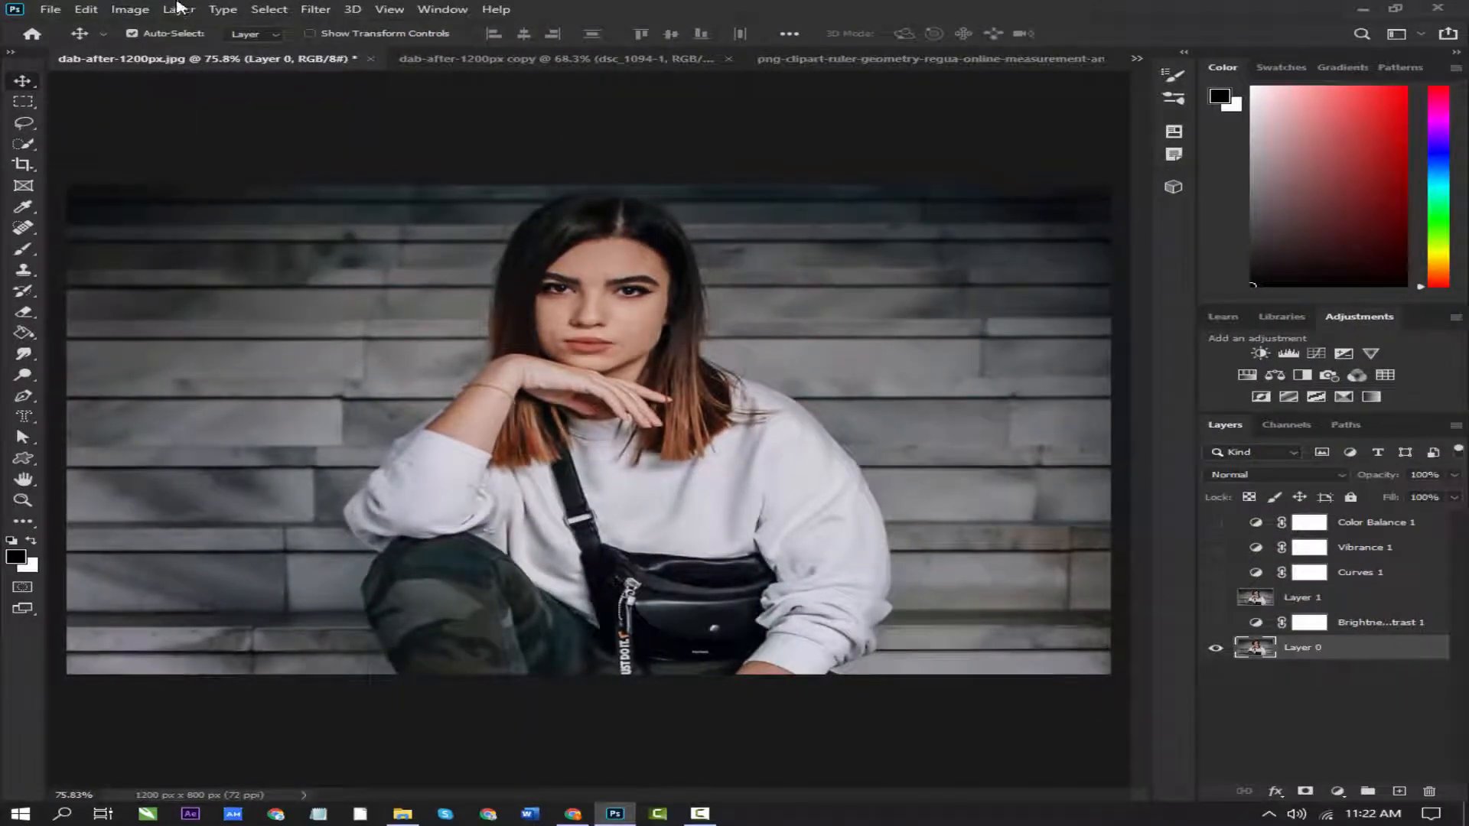
# Try Auto Contrast on Layer 0 and undo it
pyautogui.click(131, 9)
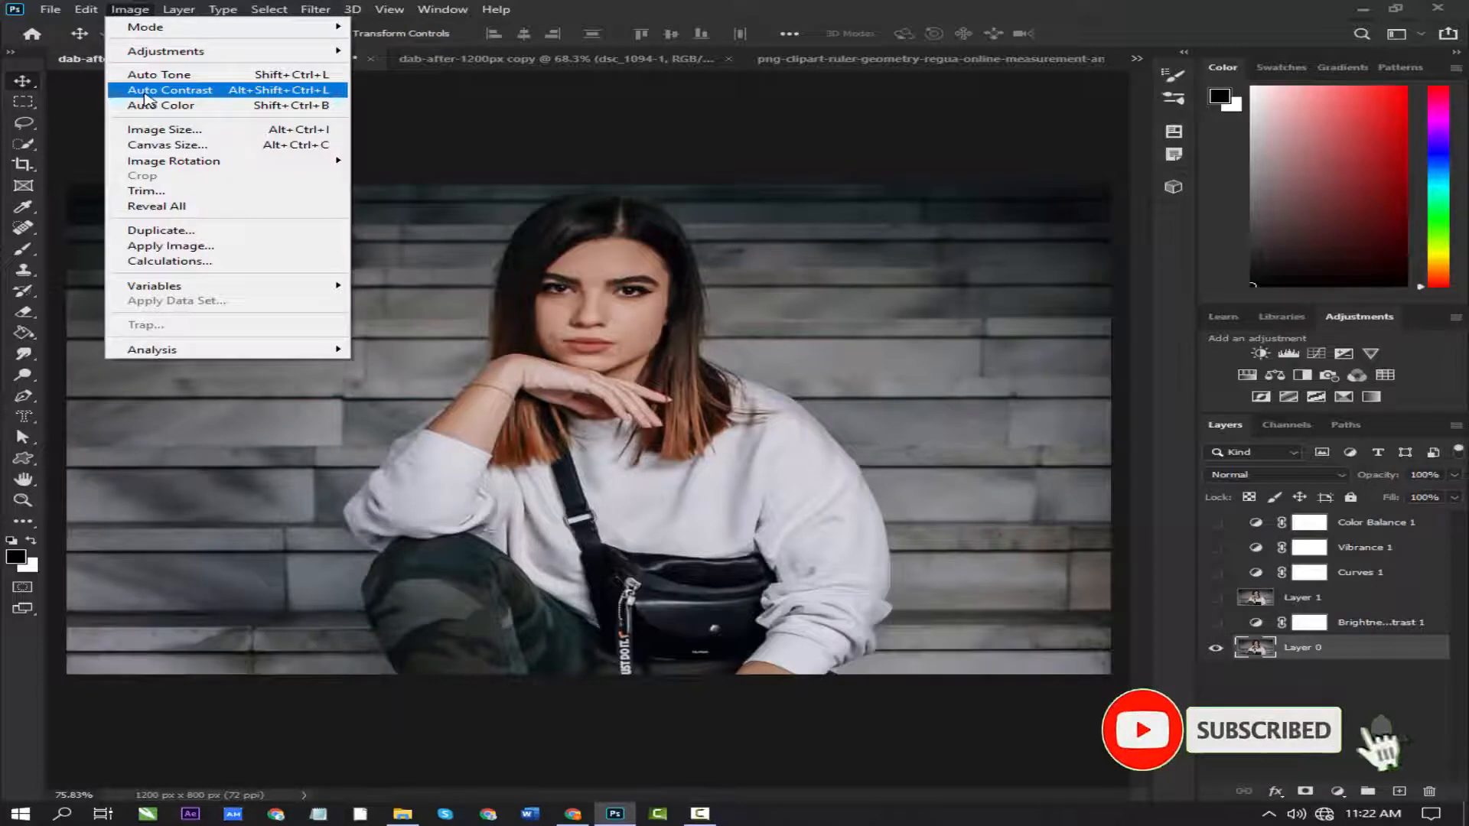
pyautogui.click(146, 94)
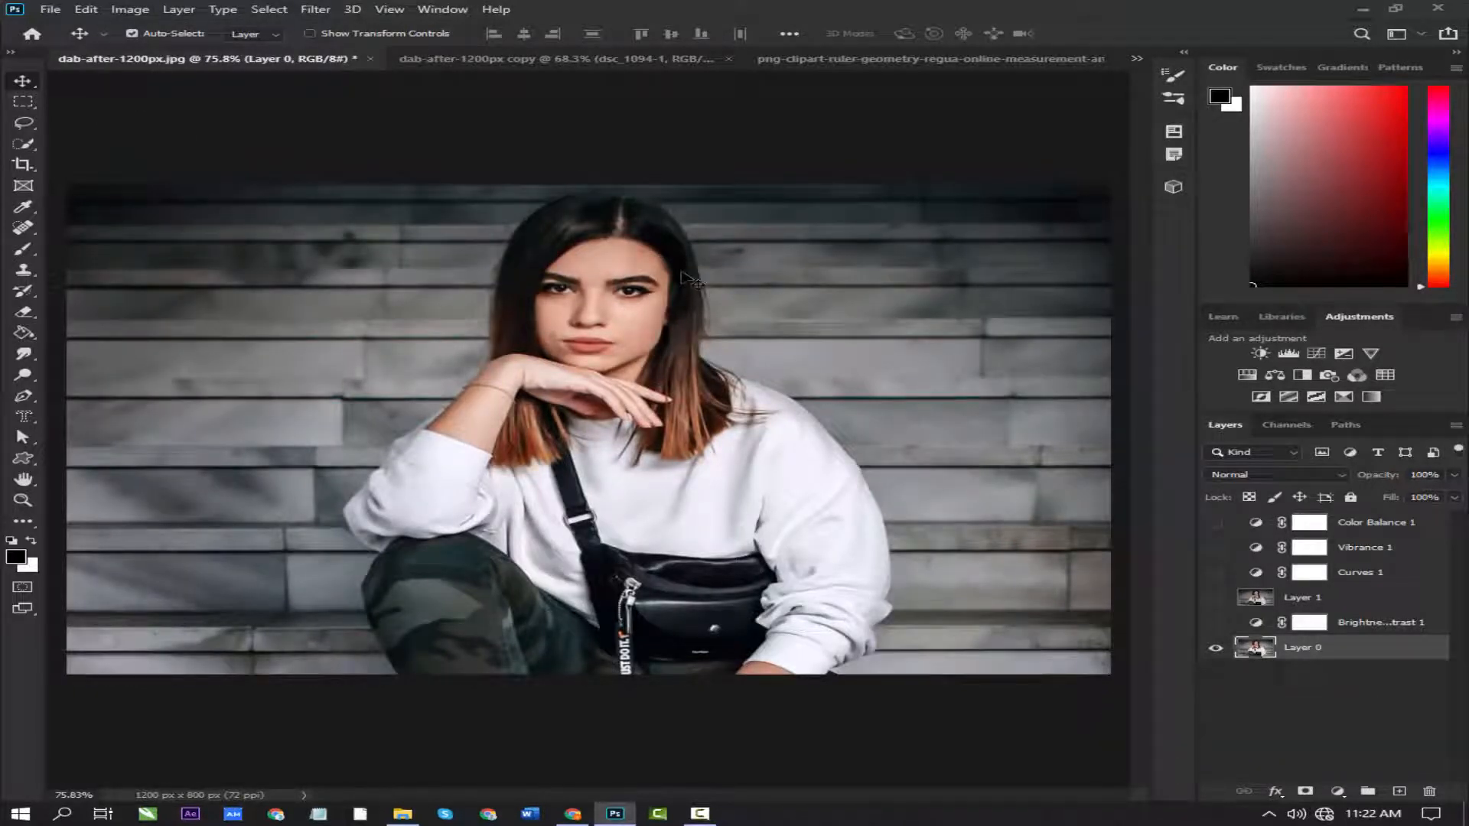
pyautogui.hotkey('ctrl', 'z')
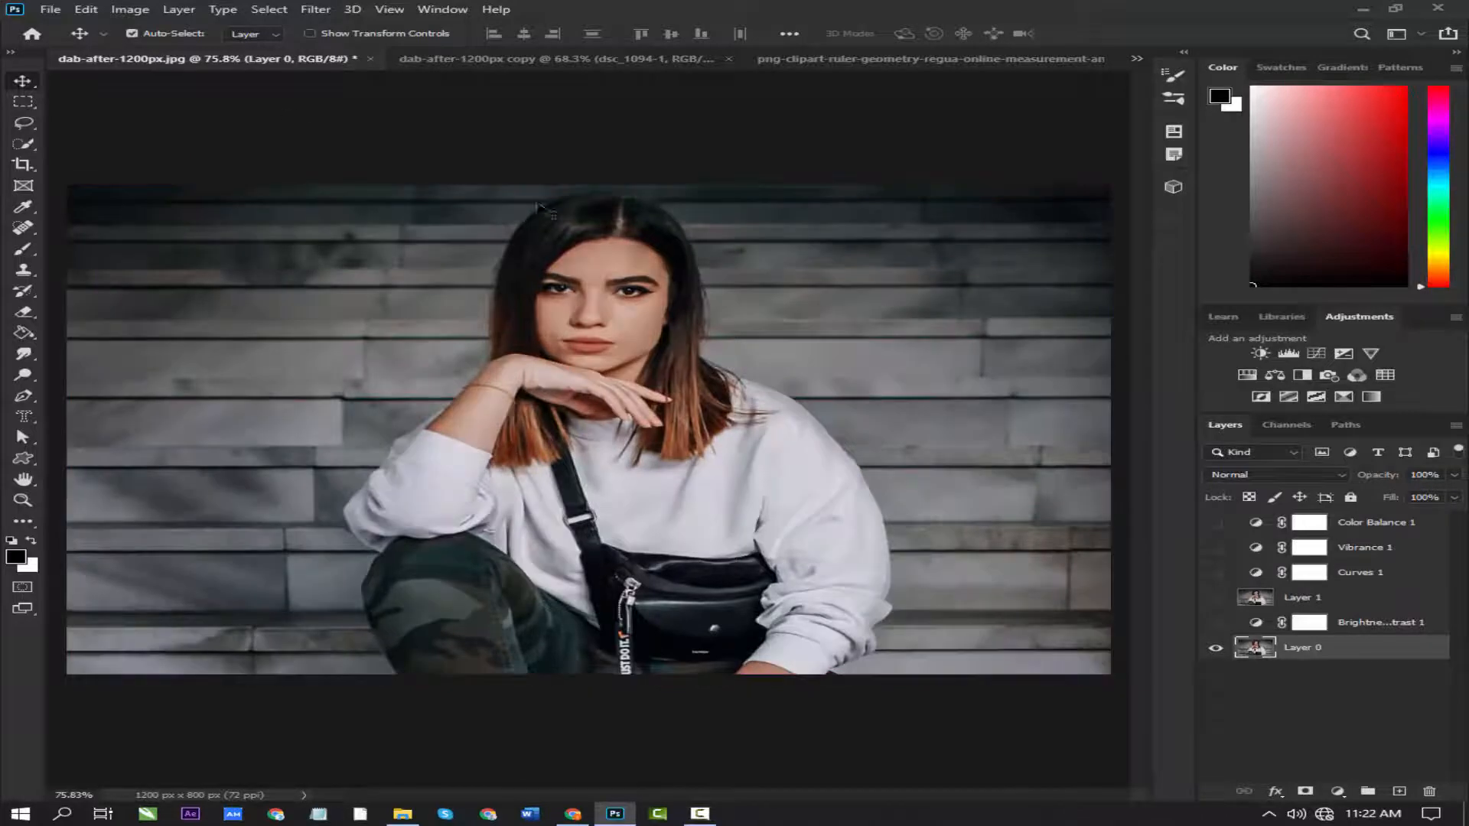
# Apply Auto Color to Layer 0
pyautogui.click(130, 9)
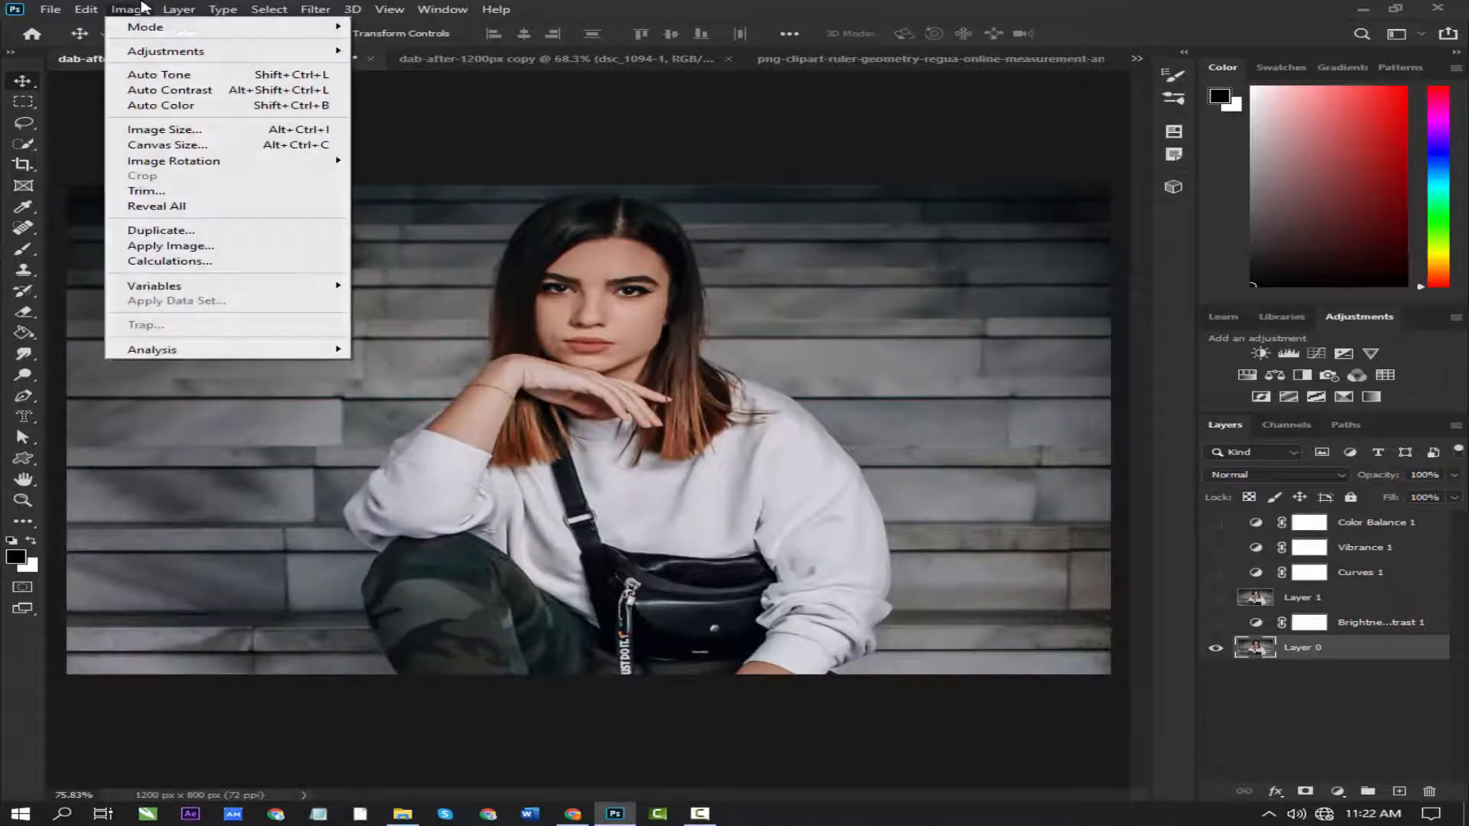
pyautogui.click(141, 106)
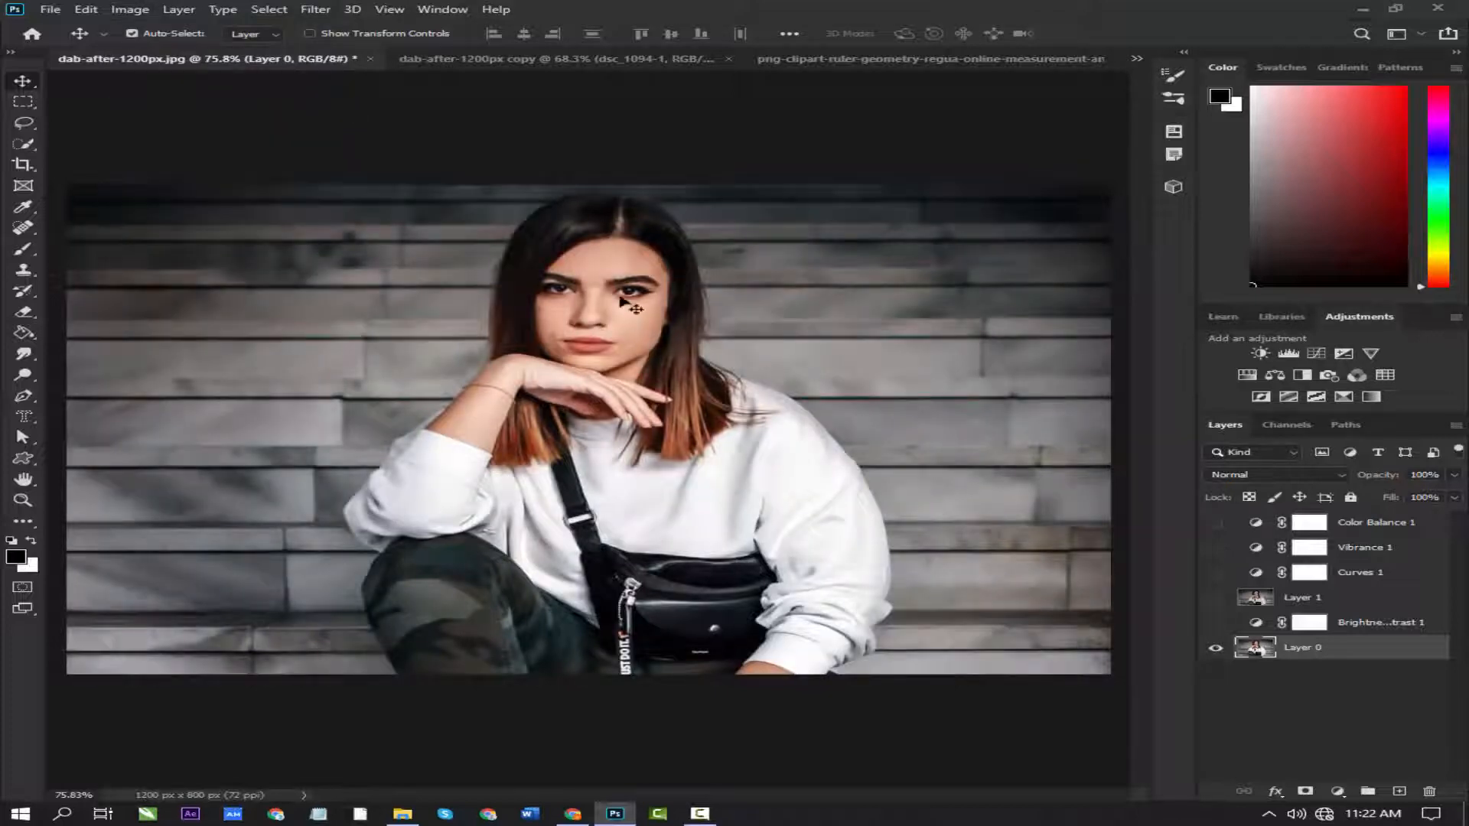
# Toggle Layer 0's visibility off and on to inspect the photo
pyautogui.click(130, 9)
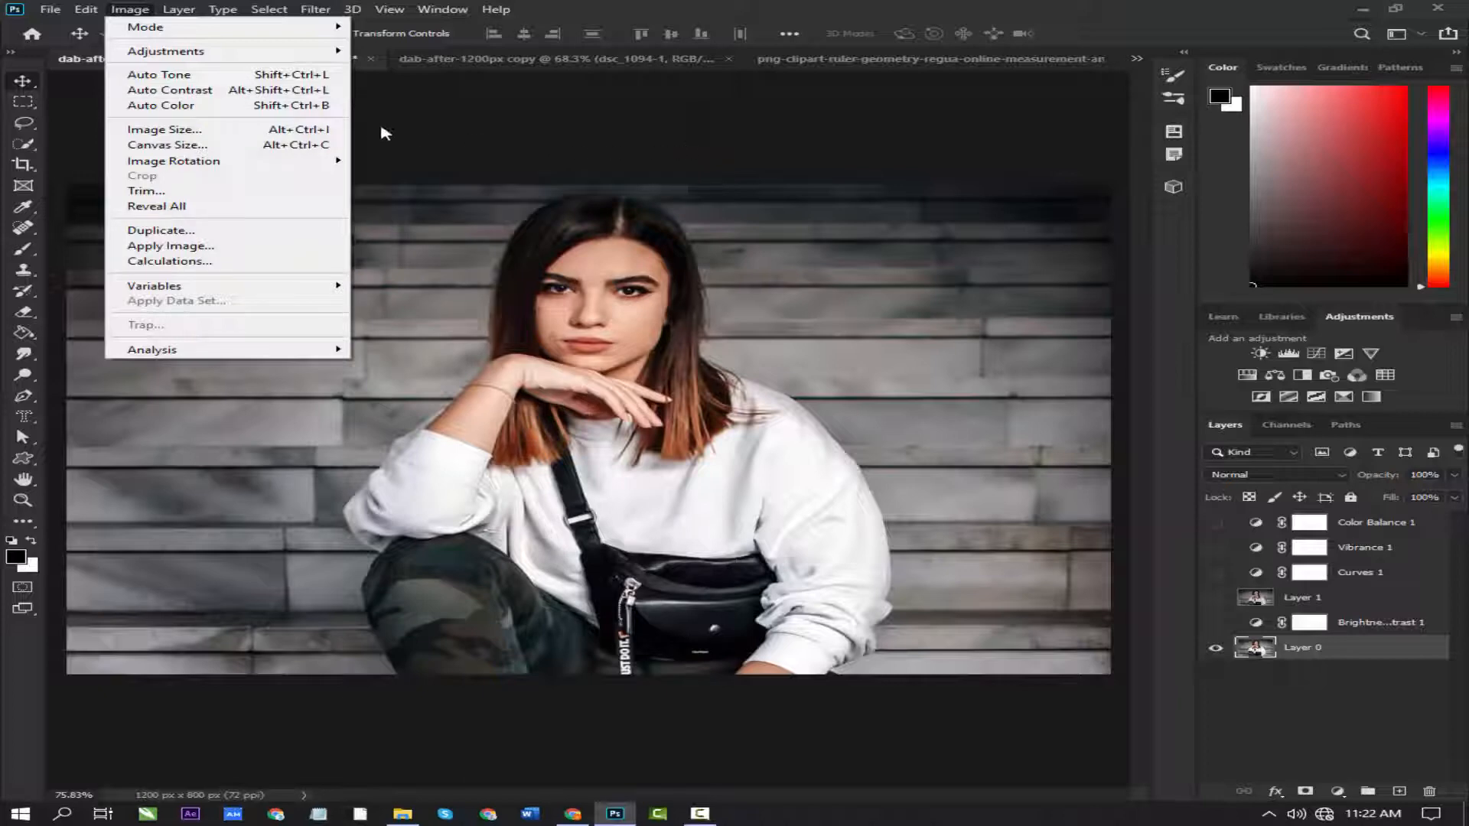
pyautogui.click(1221, 650)
pyautogui.click(1219, 649)
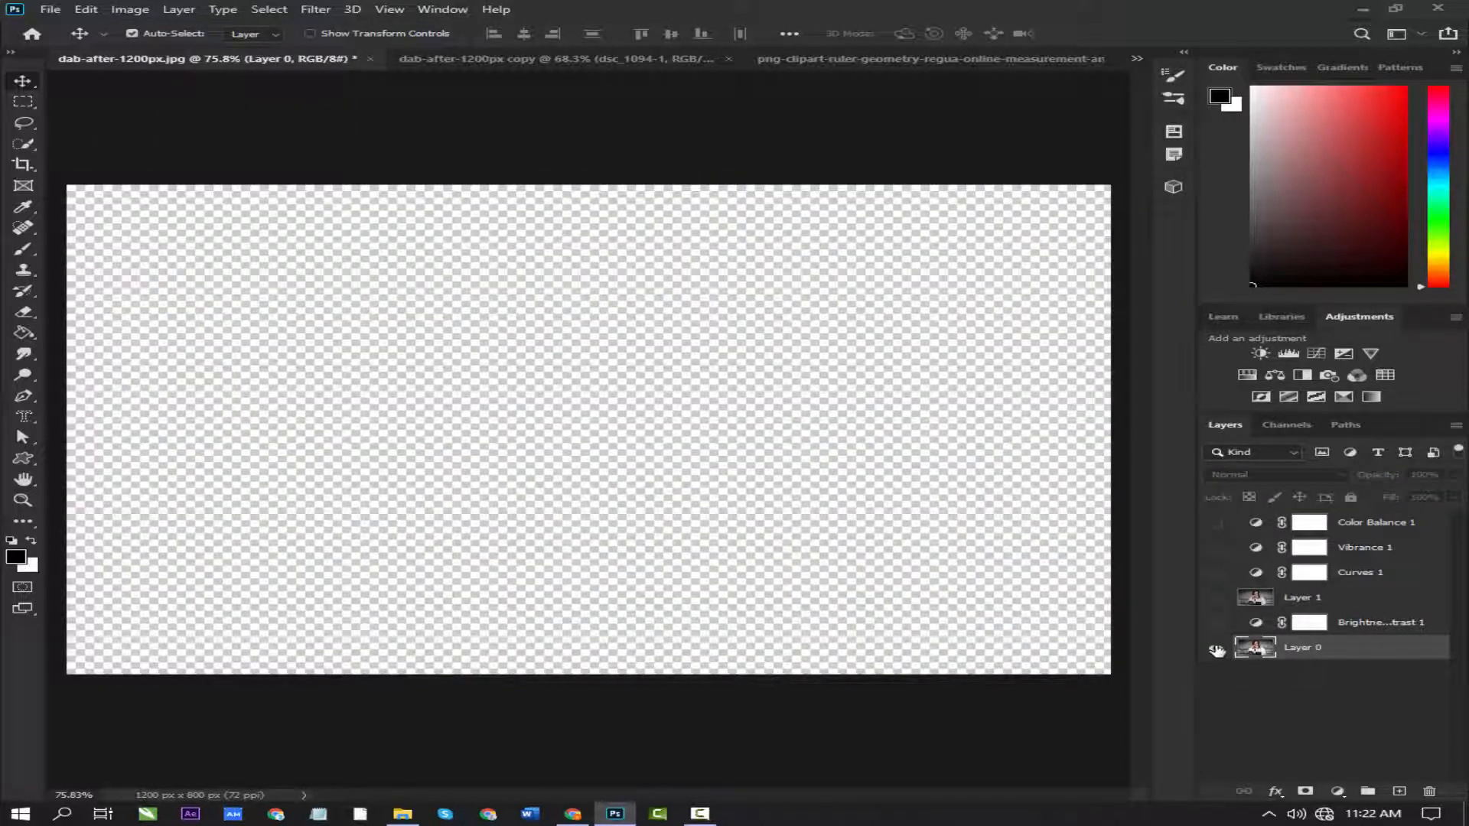
pyautogui.click(1216, 650)
pyautogui.click(1216, 649)
pyautogui.click(1216, 649)
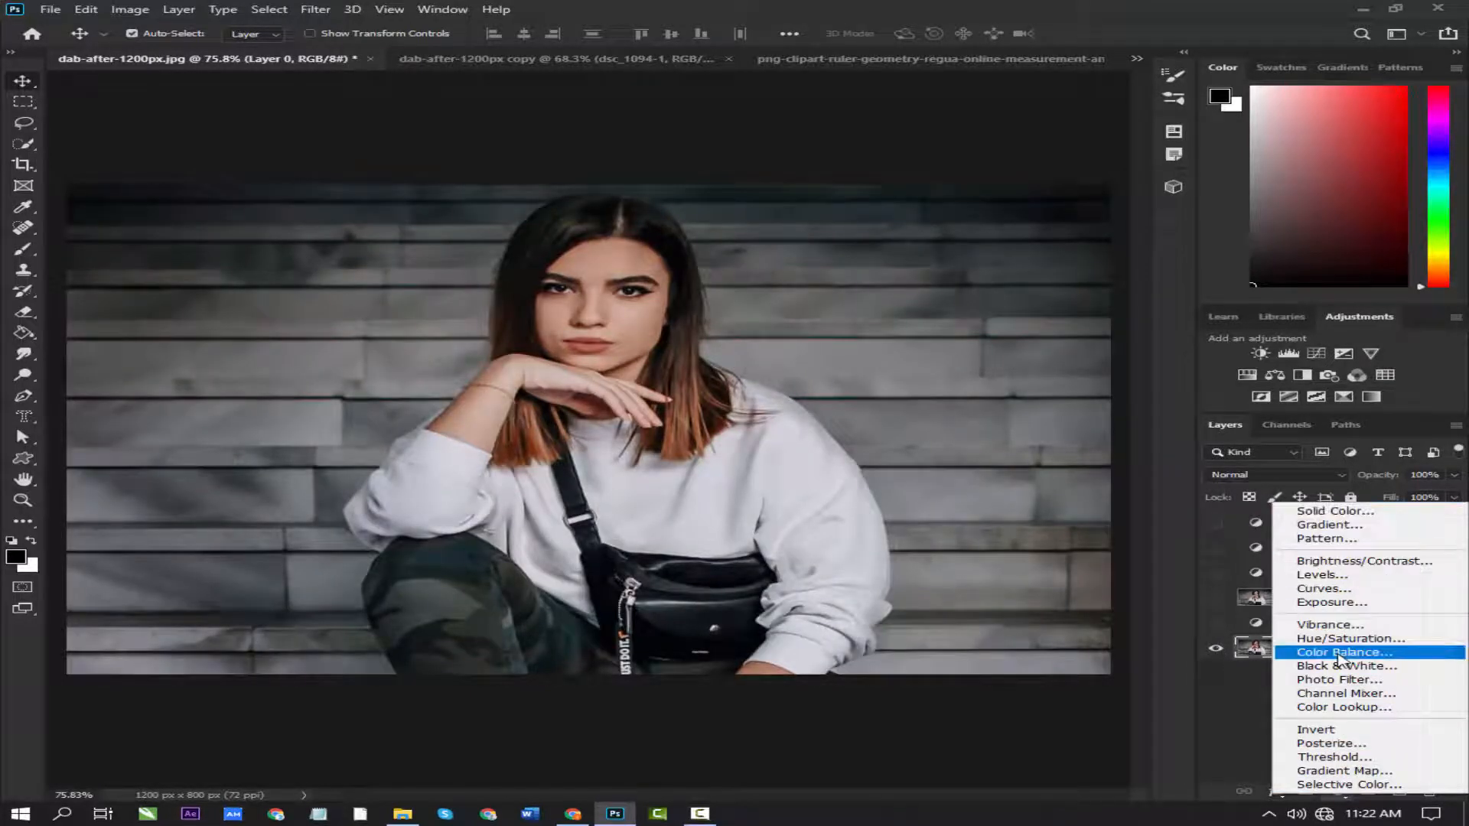
# Try a Color Balance adjustment layer above Layer 0 and delete it
pyautogui.click(1345, 651)
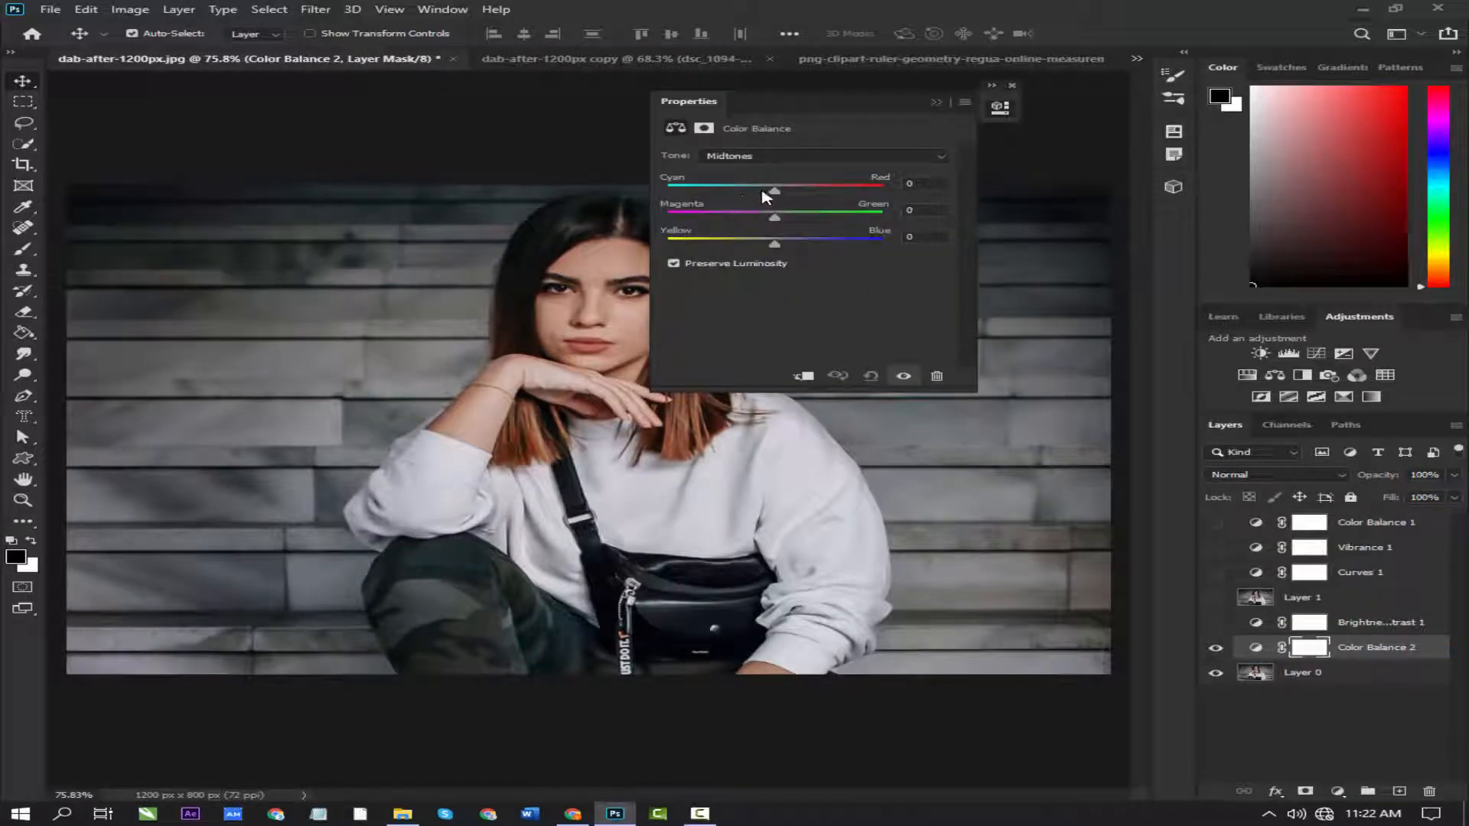
pyautogui.moveTo(774, 195); pyautogui.dragTo(779, 244)
pyautogui.click(938, 101)
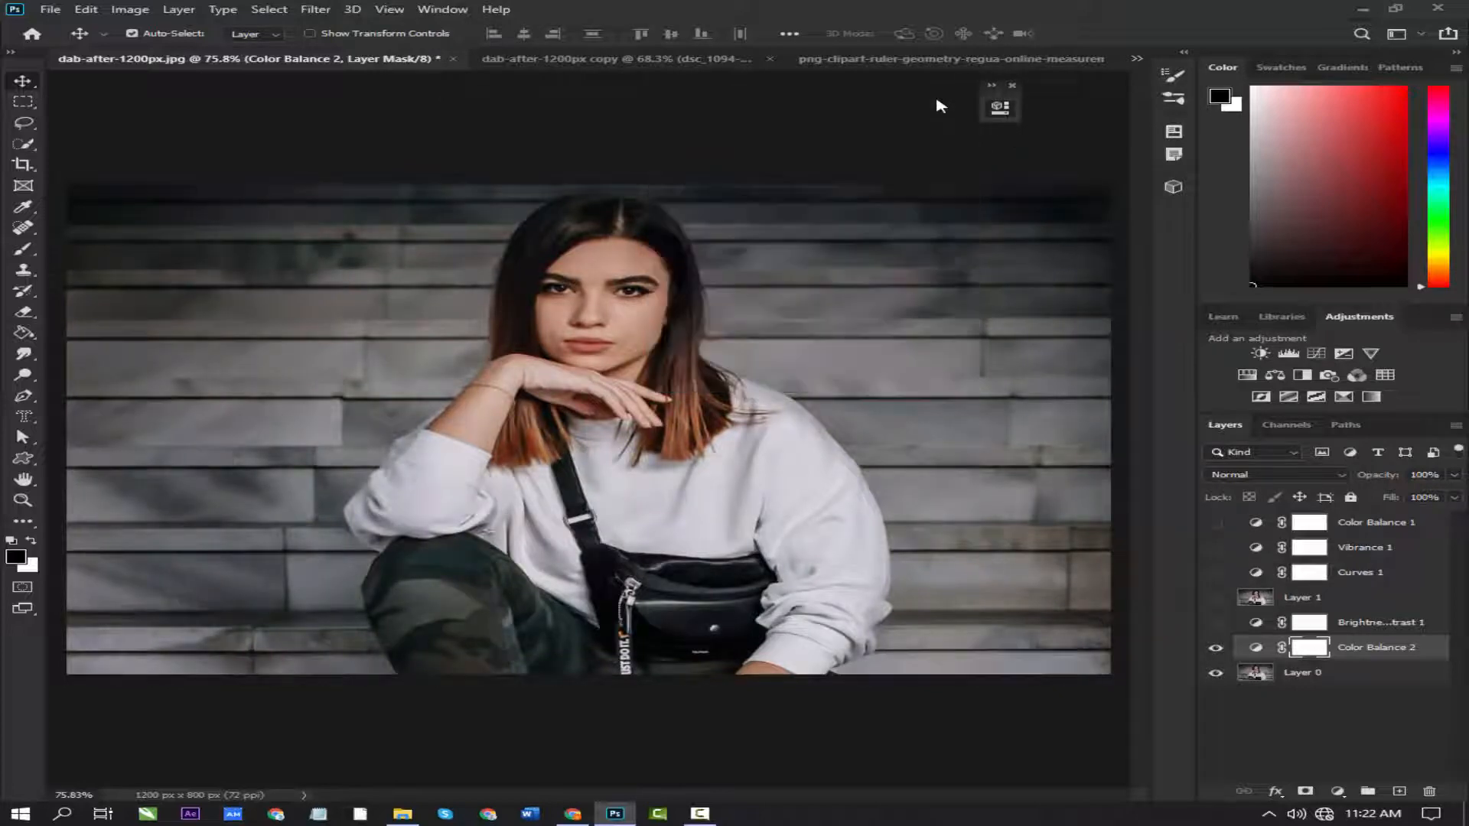
pyautogui.click(1011, 84)
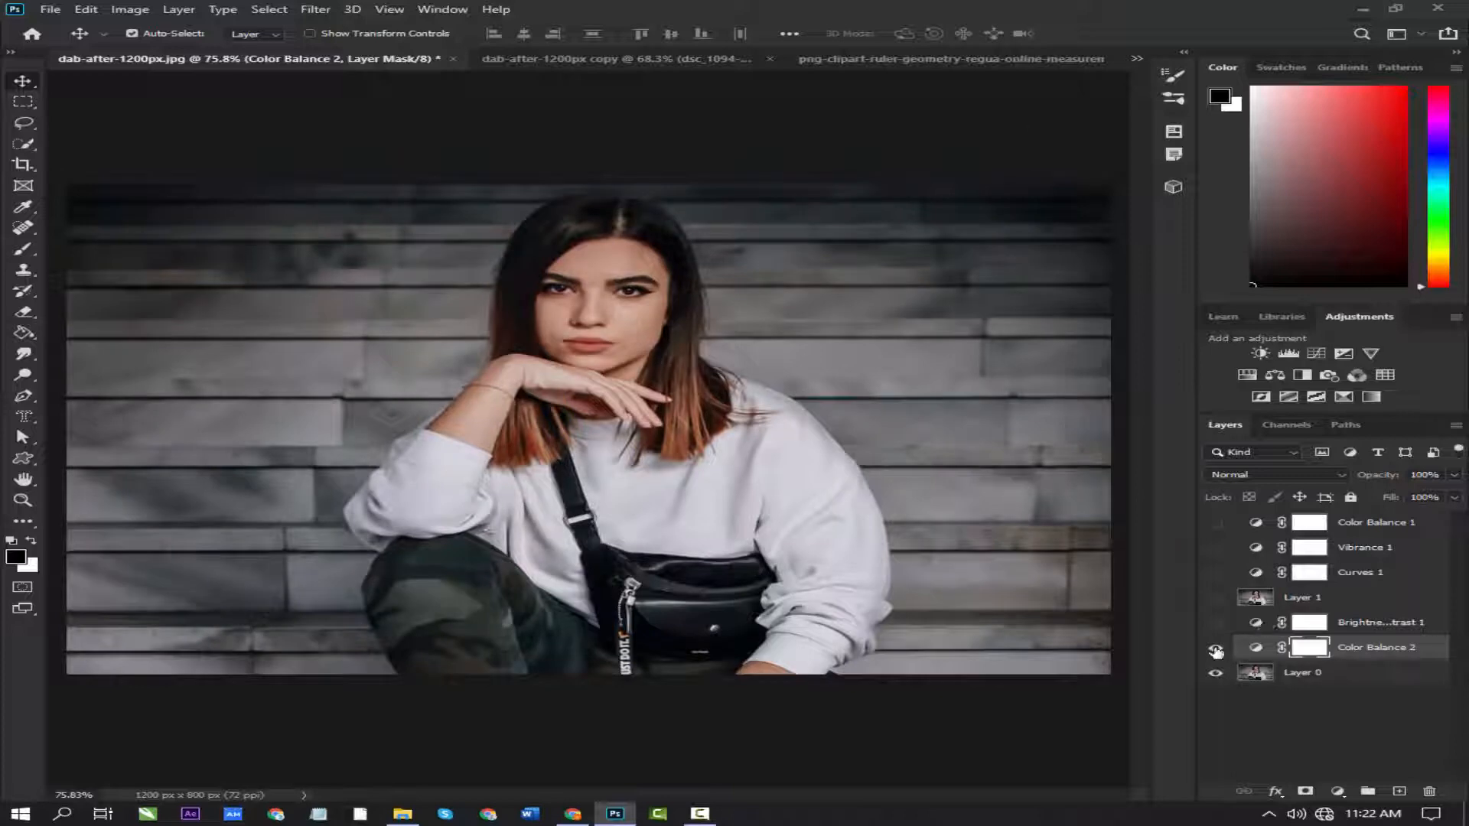
pyautogui.moveTo(1379, 658); pyautogui.dragTo(1428, 790)
# Open the Image Size settings and review the available width units and Fit To presets
pyautogui.click(127, 9)
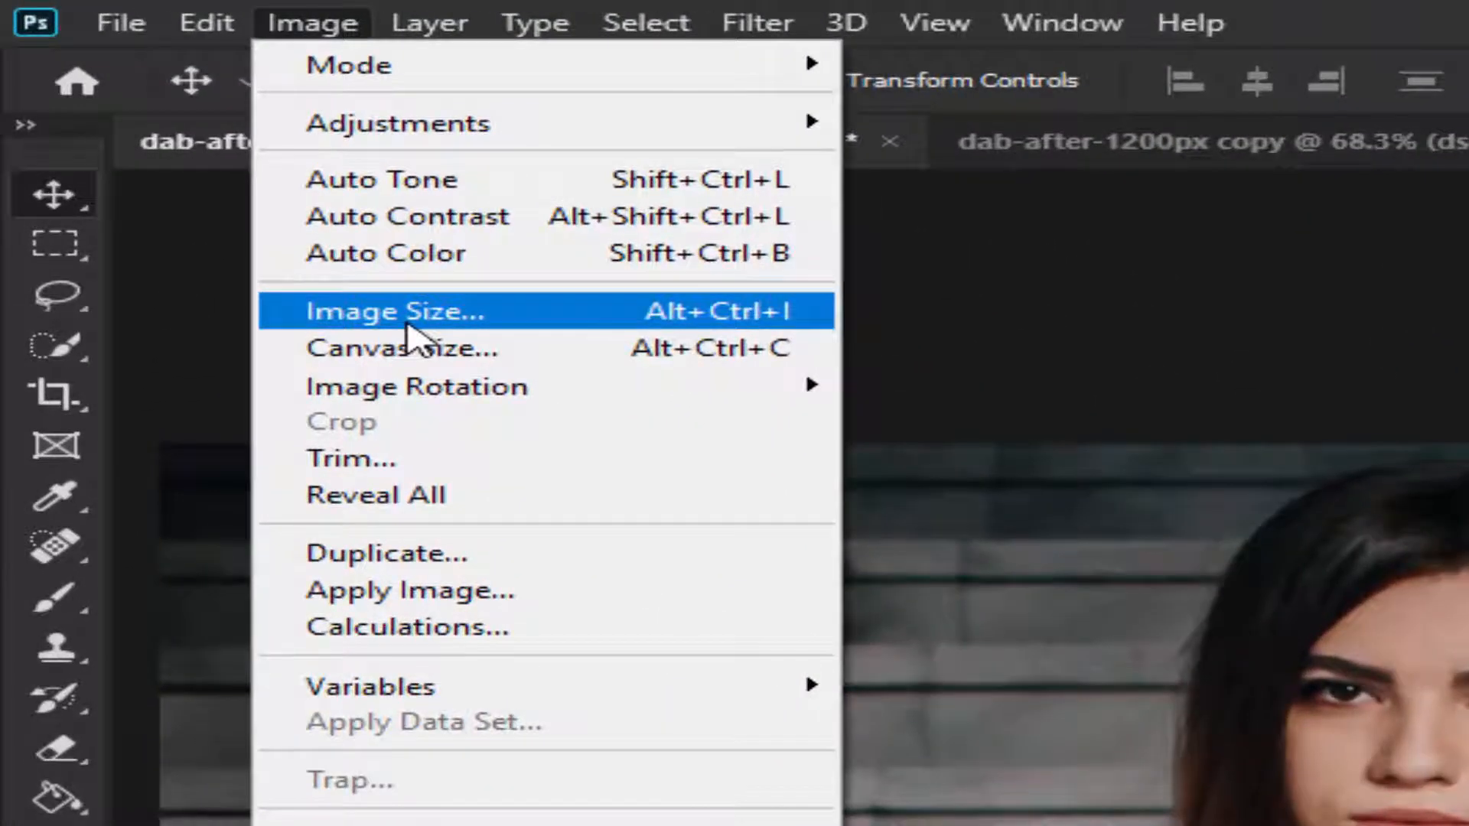
pyautogui.click(406, 321)
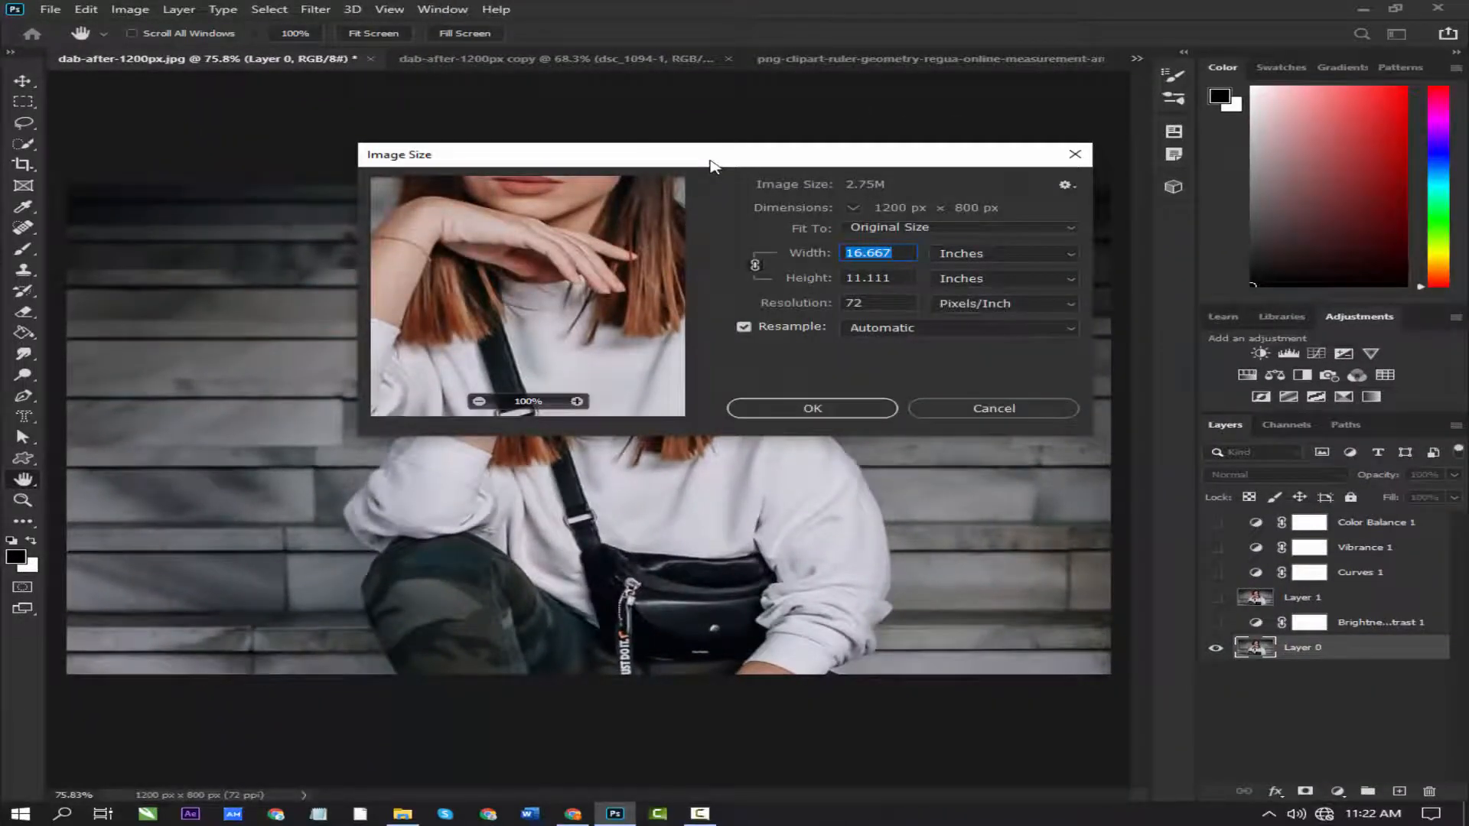
pyautogui.moveTo(712, 165); pyautogui.dragTo(715, 137)
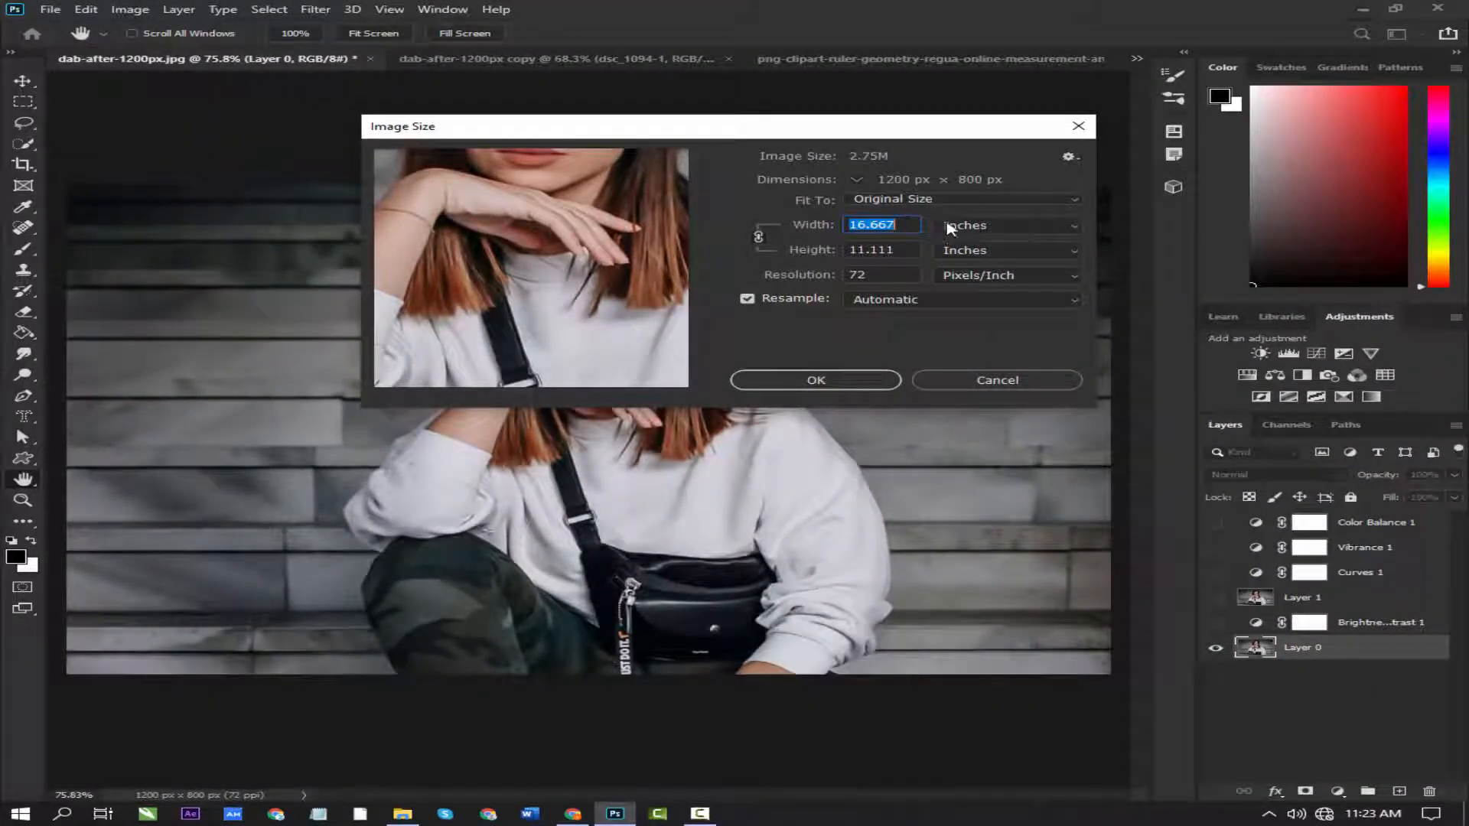
pyautogui.click(991, 231)
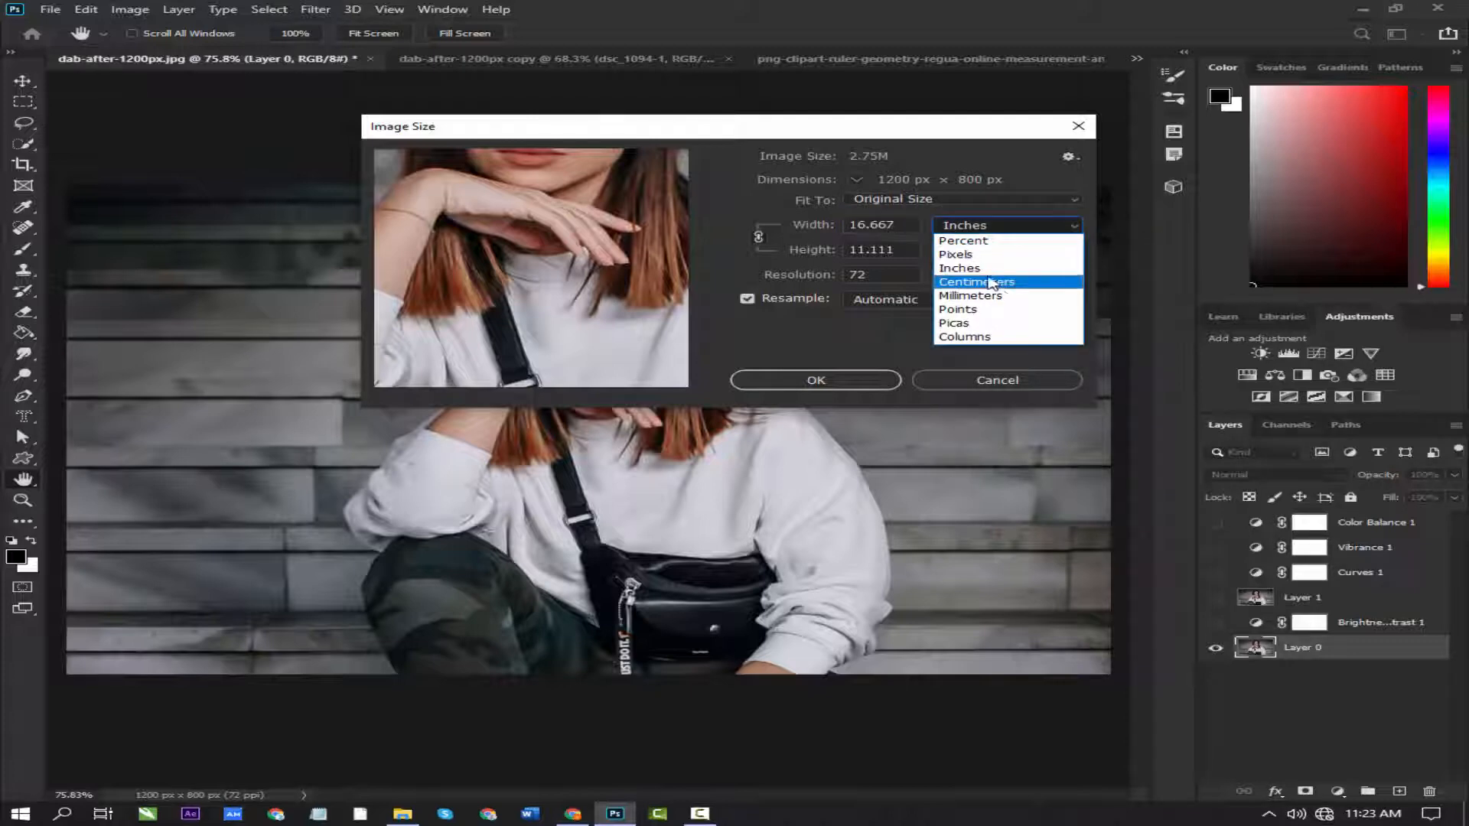
pyautogui.click(971, 226)
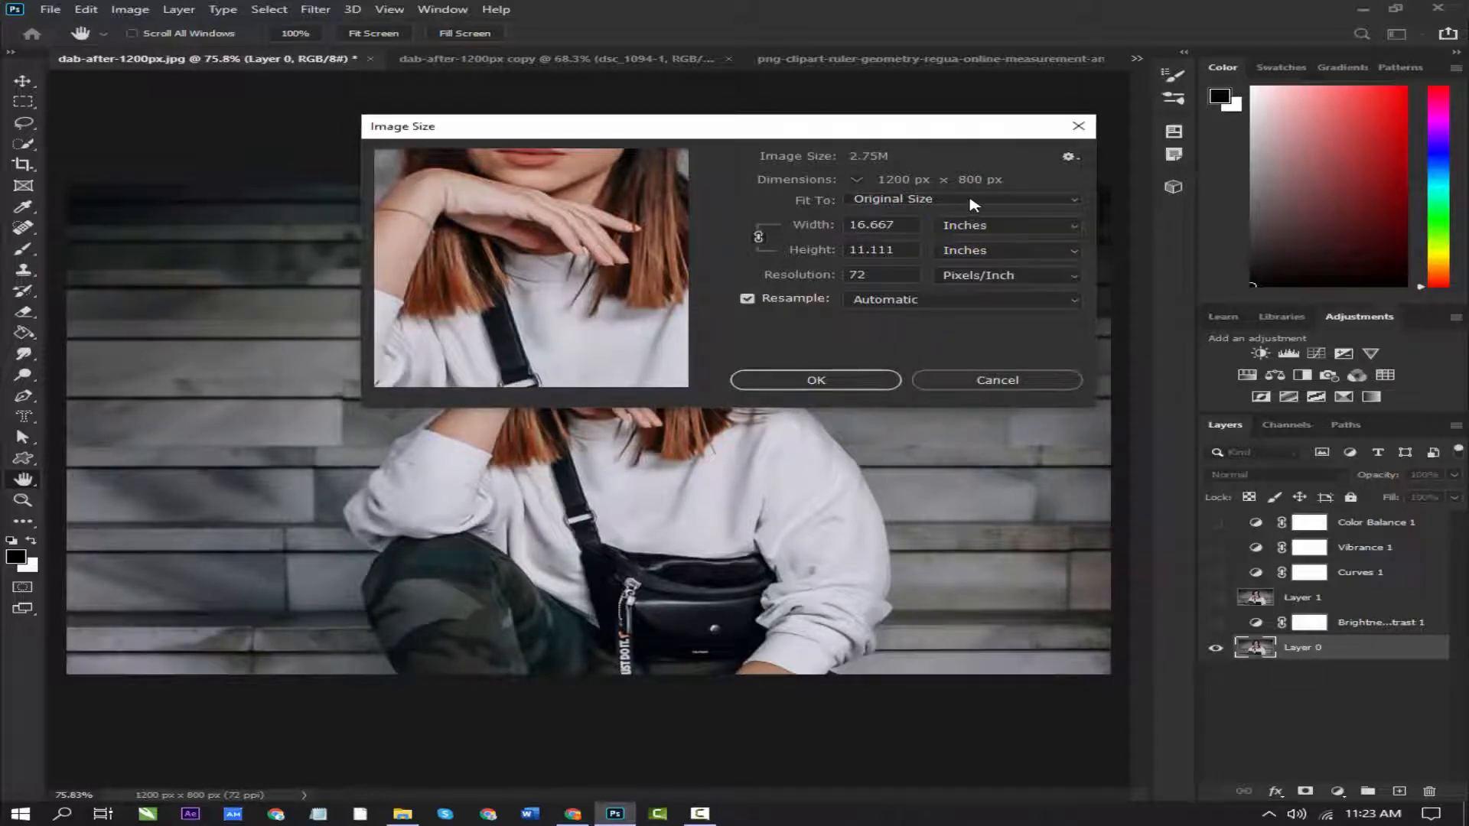
pyautogui.click(976, 201)
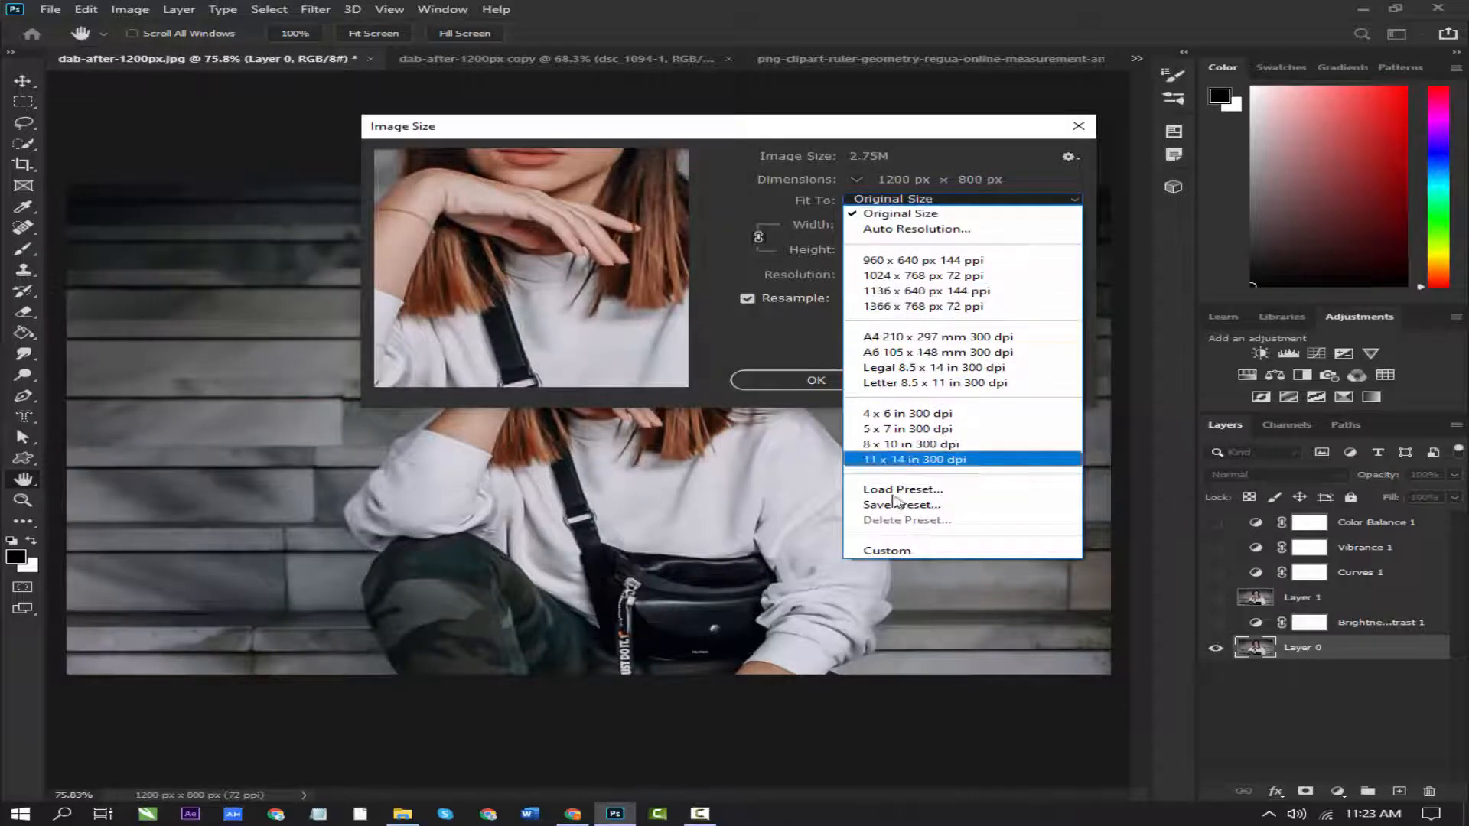
pyautogui.click(987, 205)
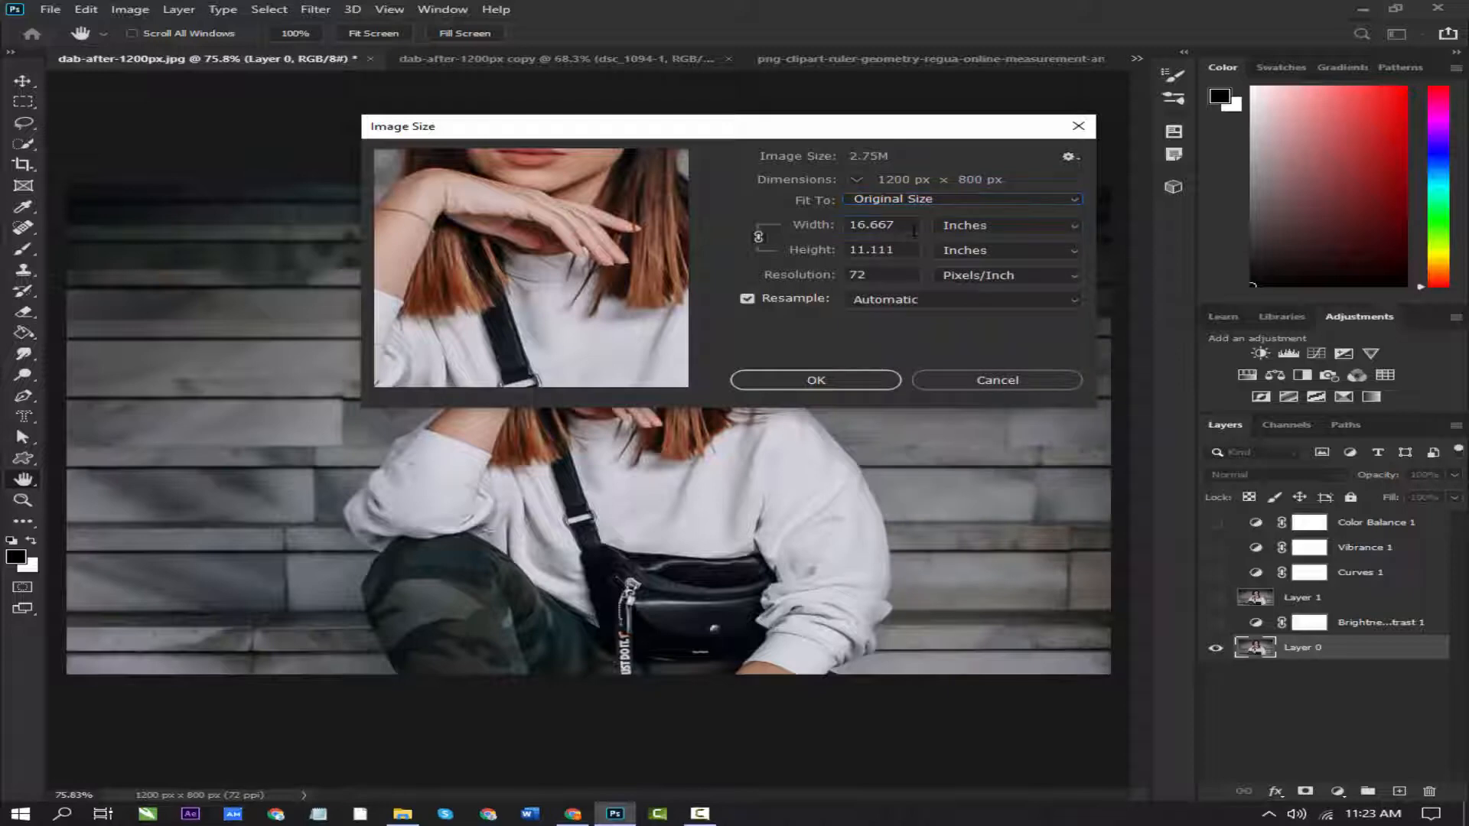
# Try image widths of 17, 18 and 19 inches and a height of 12 inches, with the proportions unlinked
pyautogui.moveTo(897, 226); pyautogui.dragTo(844, 224)
pyautogui.write('17')
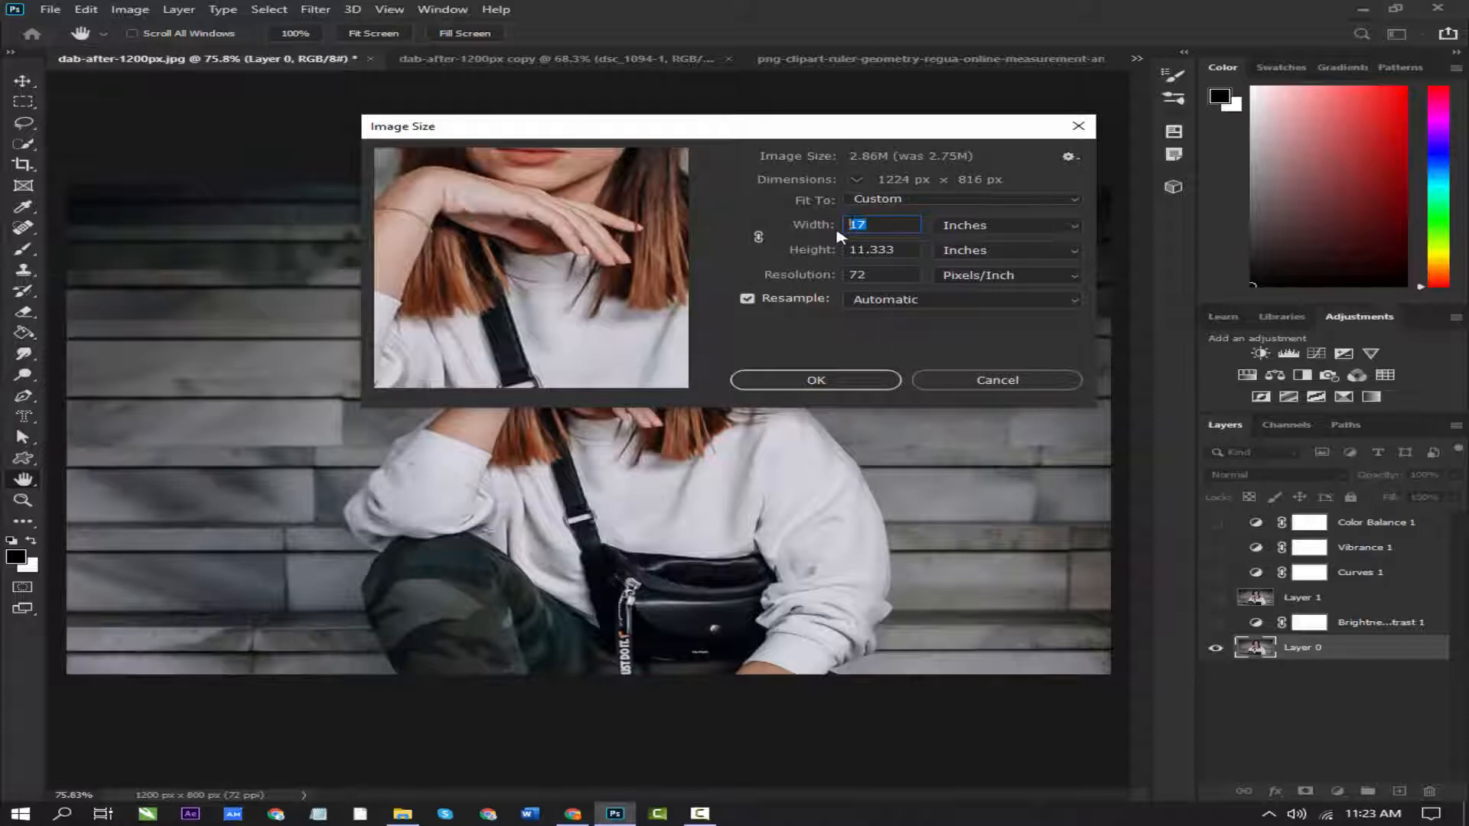
pyautogui.write('18')
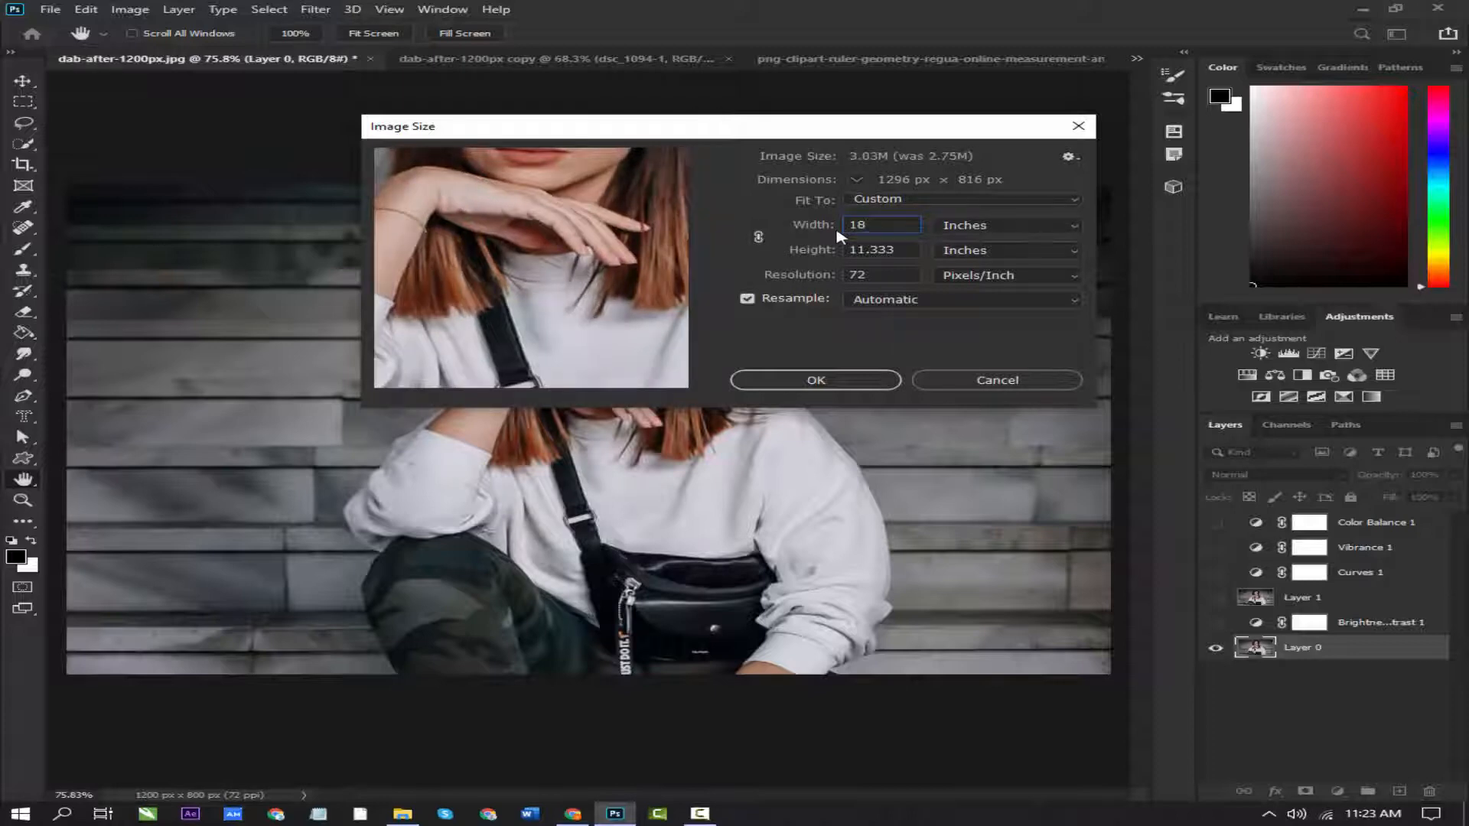
pyautogui.press('Up')
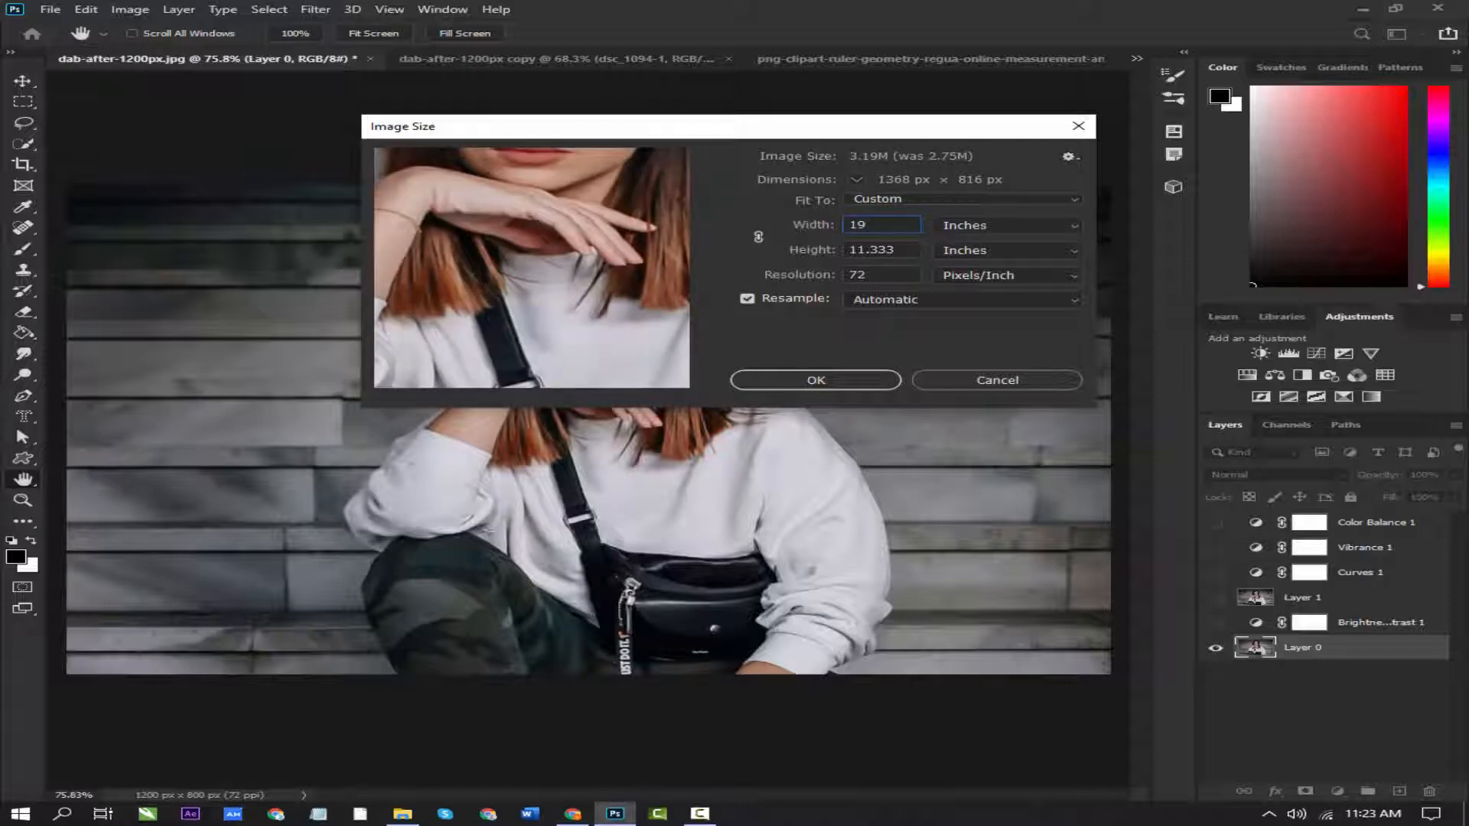
pyautogui.moveTo(904, 249); pyautogui.dragTo(869, 250)
pyautogui.write('12')
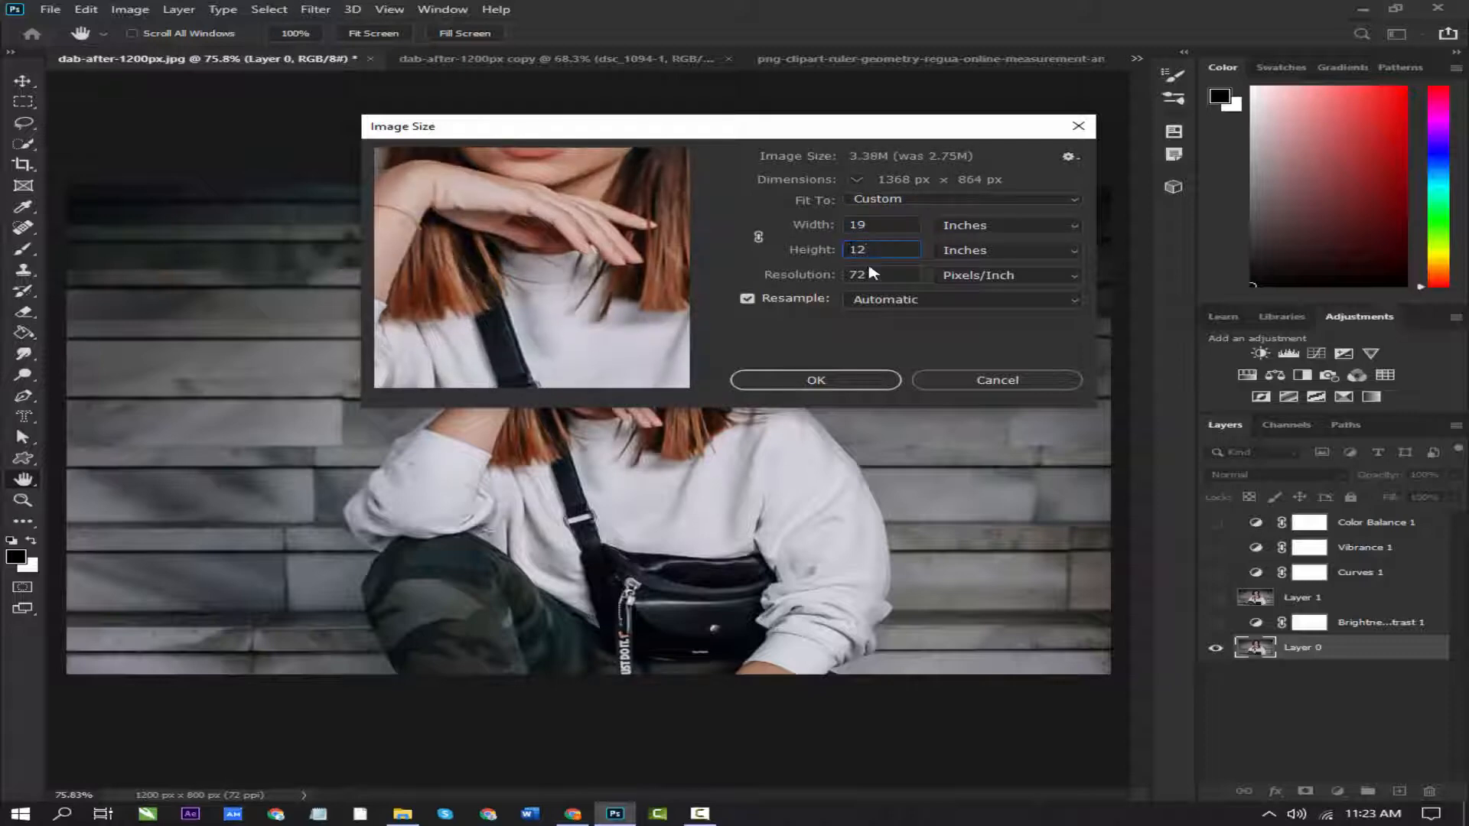
# Review the resolution units and resample methods, and leave the Image Size settings without applying the resize
pyautogui.click(1020, 274)
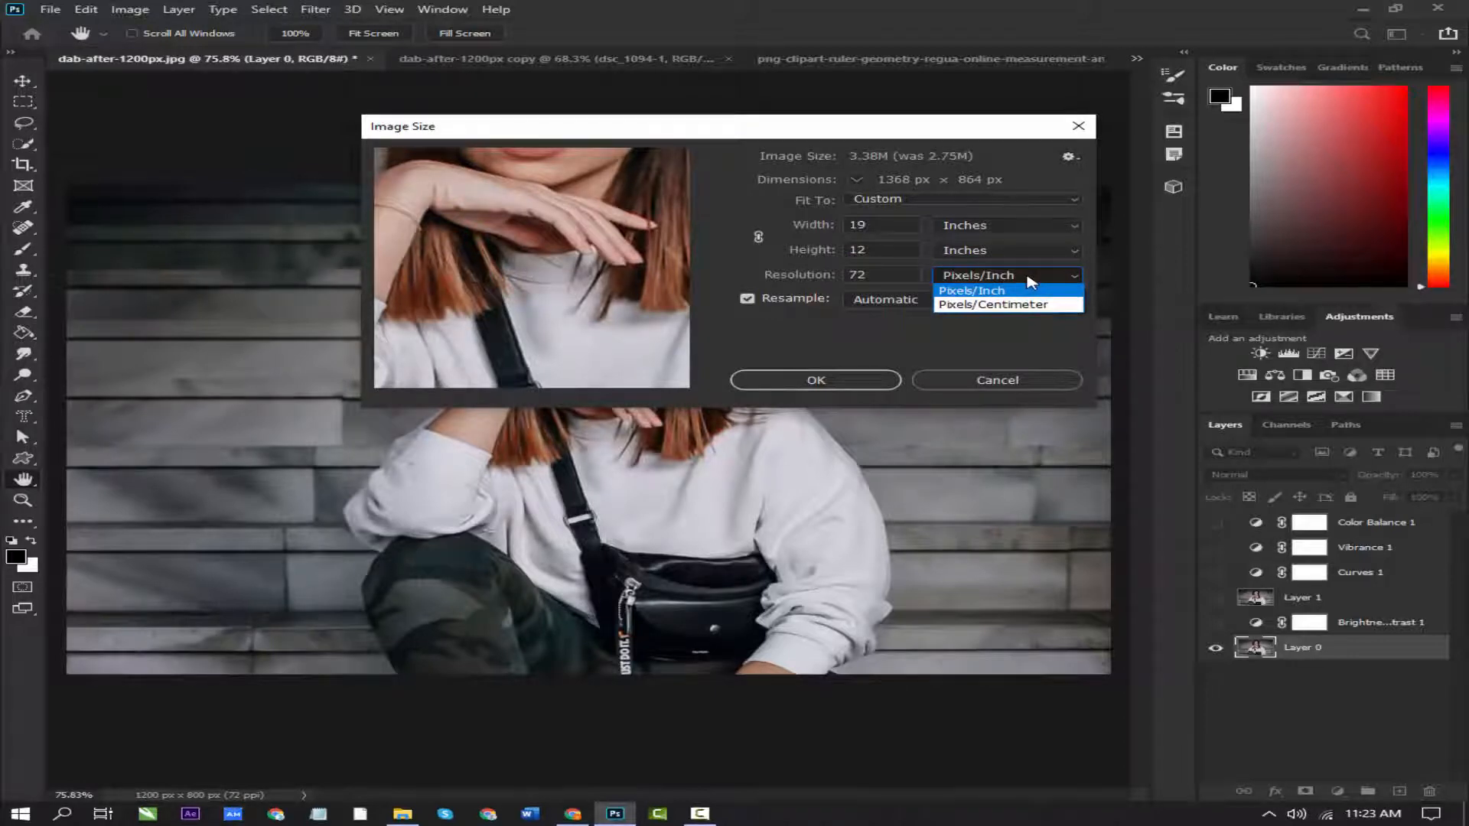
pyautogui.click(1027, 277)
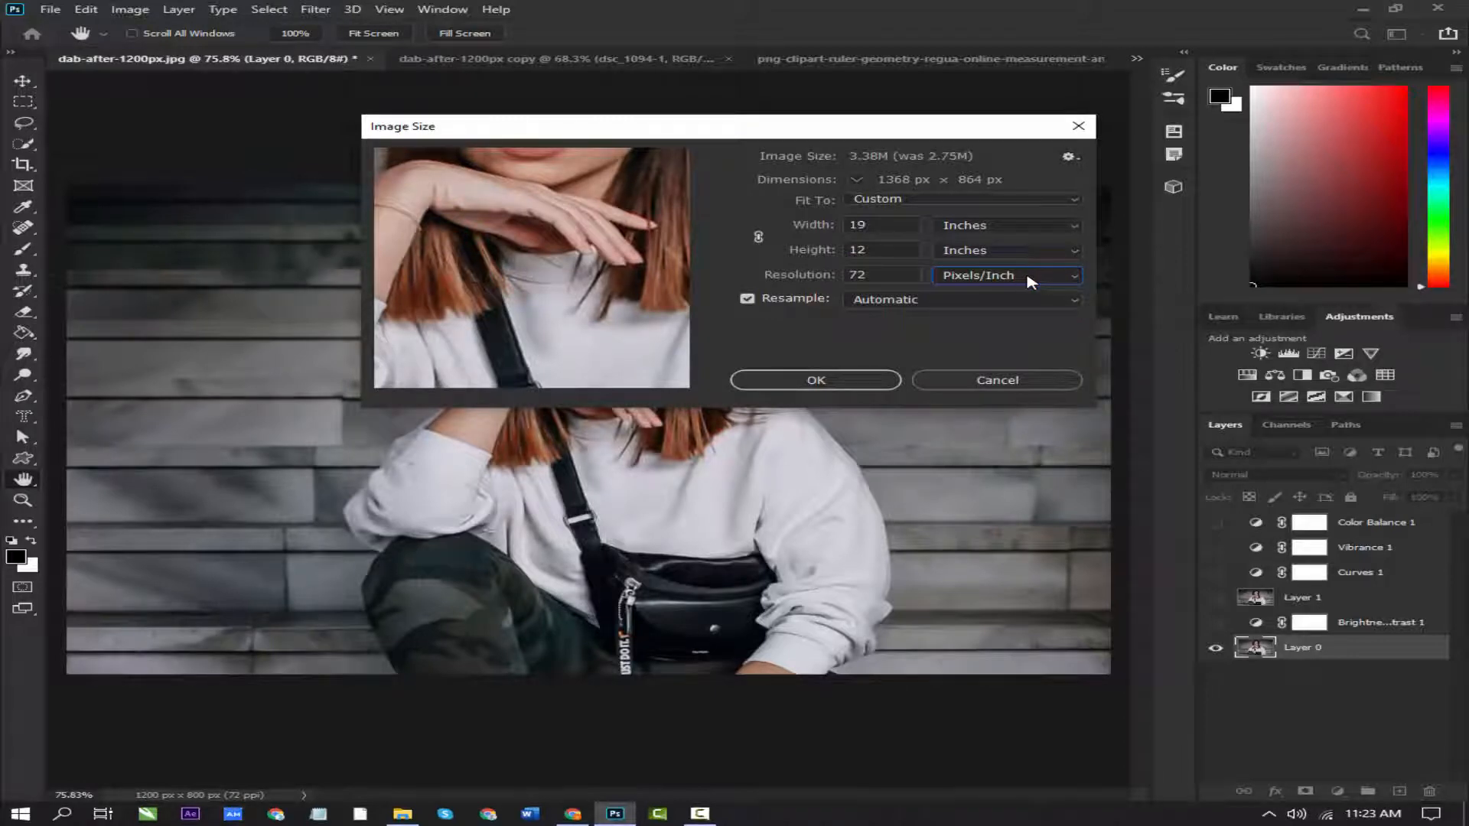
pyautogui.click(962, 306)
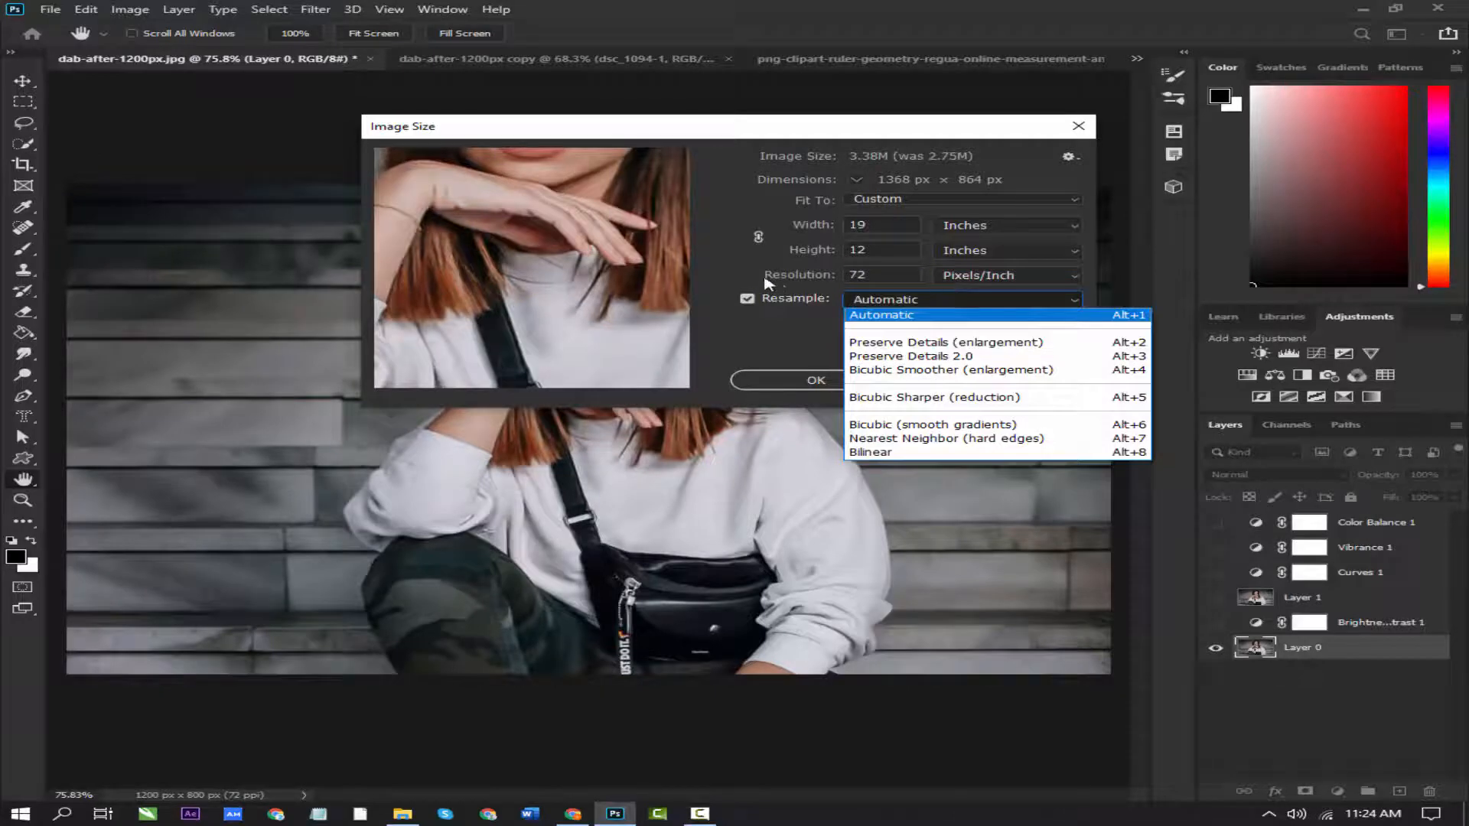
pyautogui.click(720, 260)
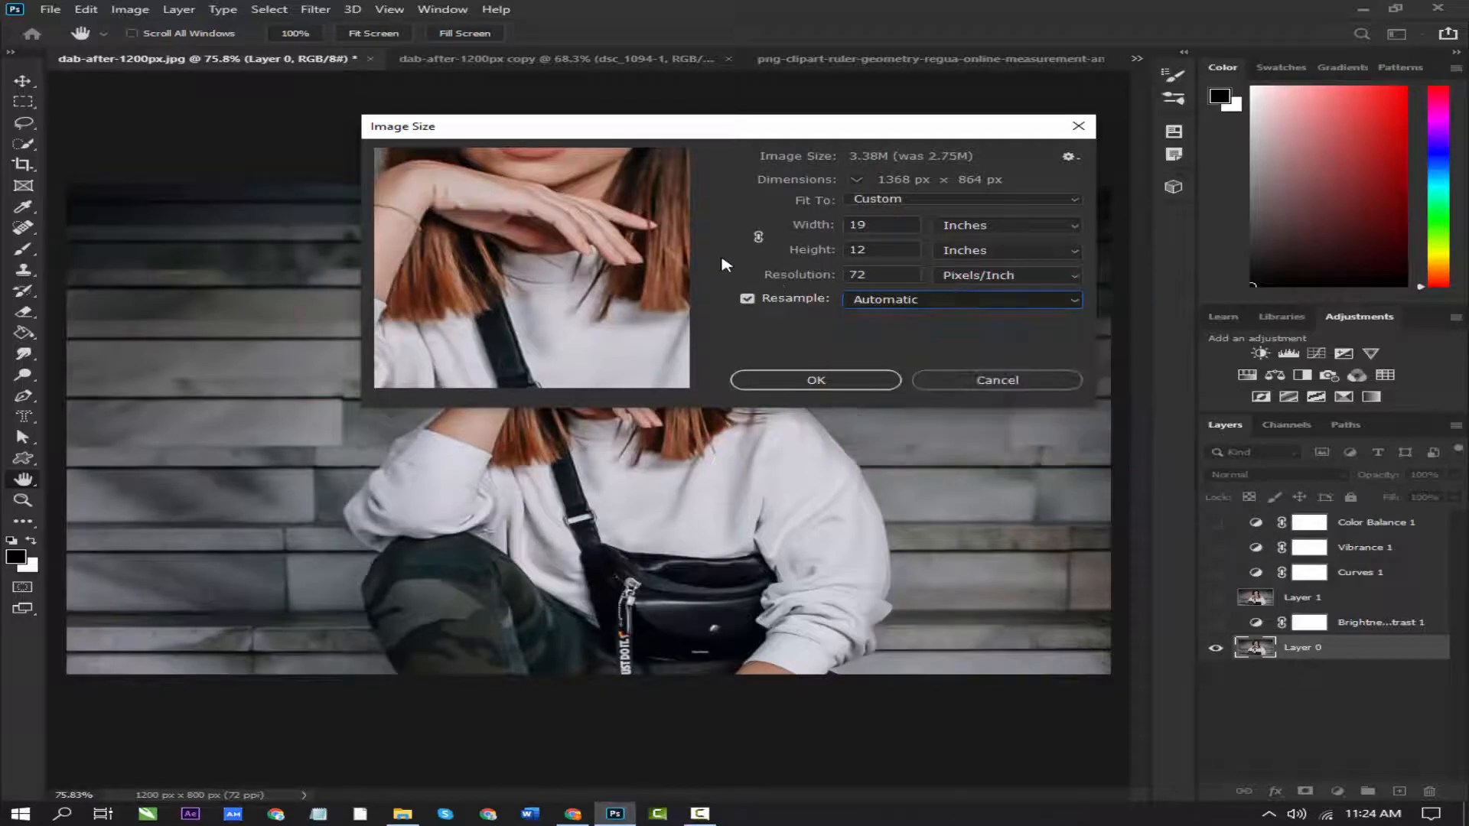
pyautogui.click(983, 391)
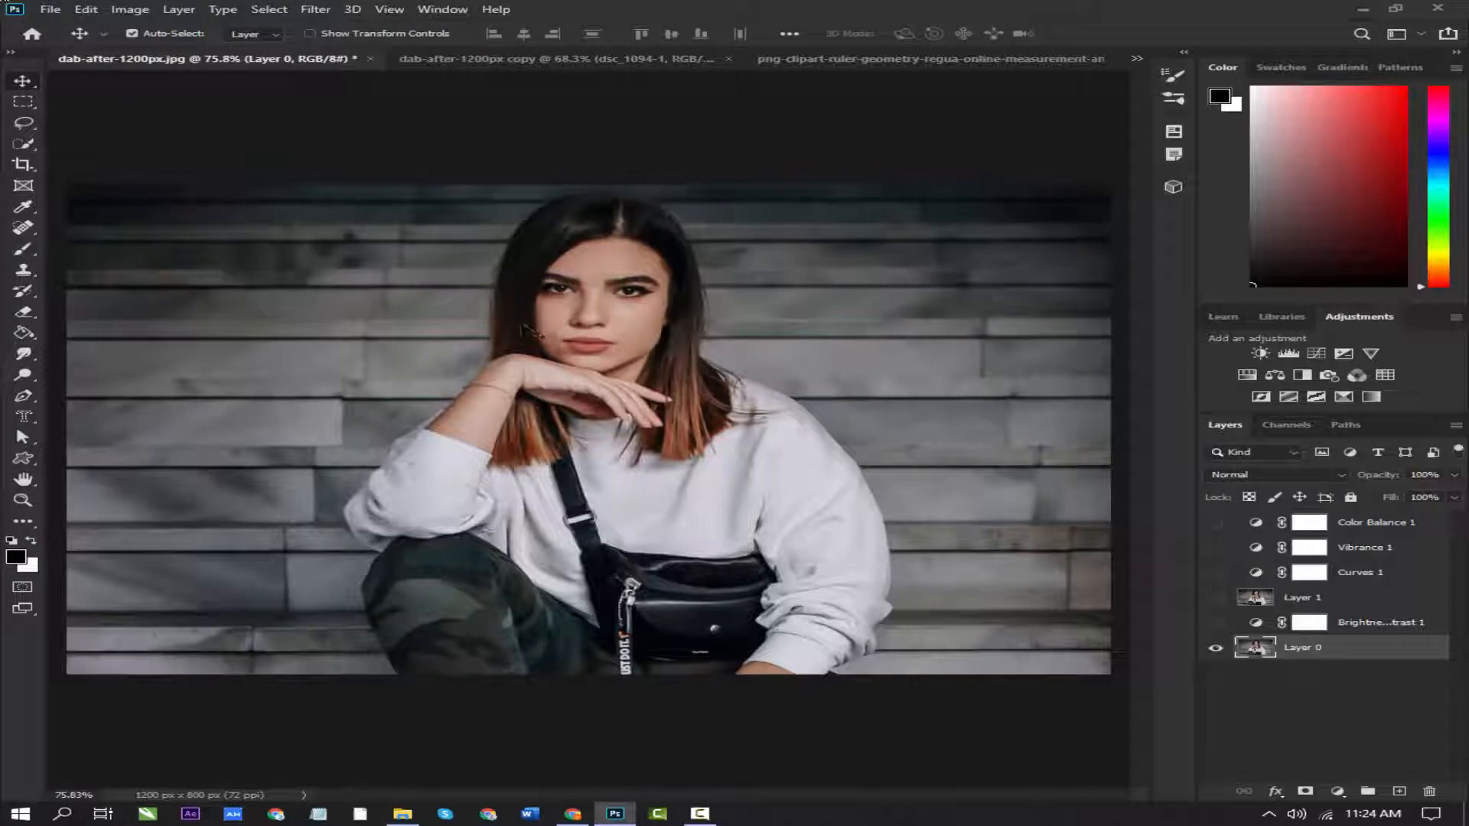
# Widen the canvas to 1400 pixels using the Canvas Size settings
pyautogui.click(138, 9)
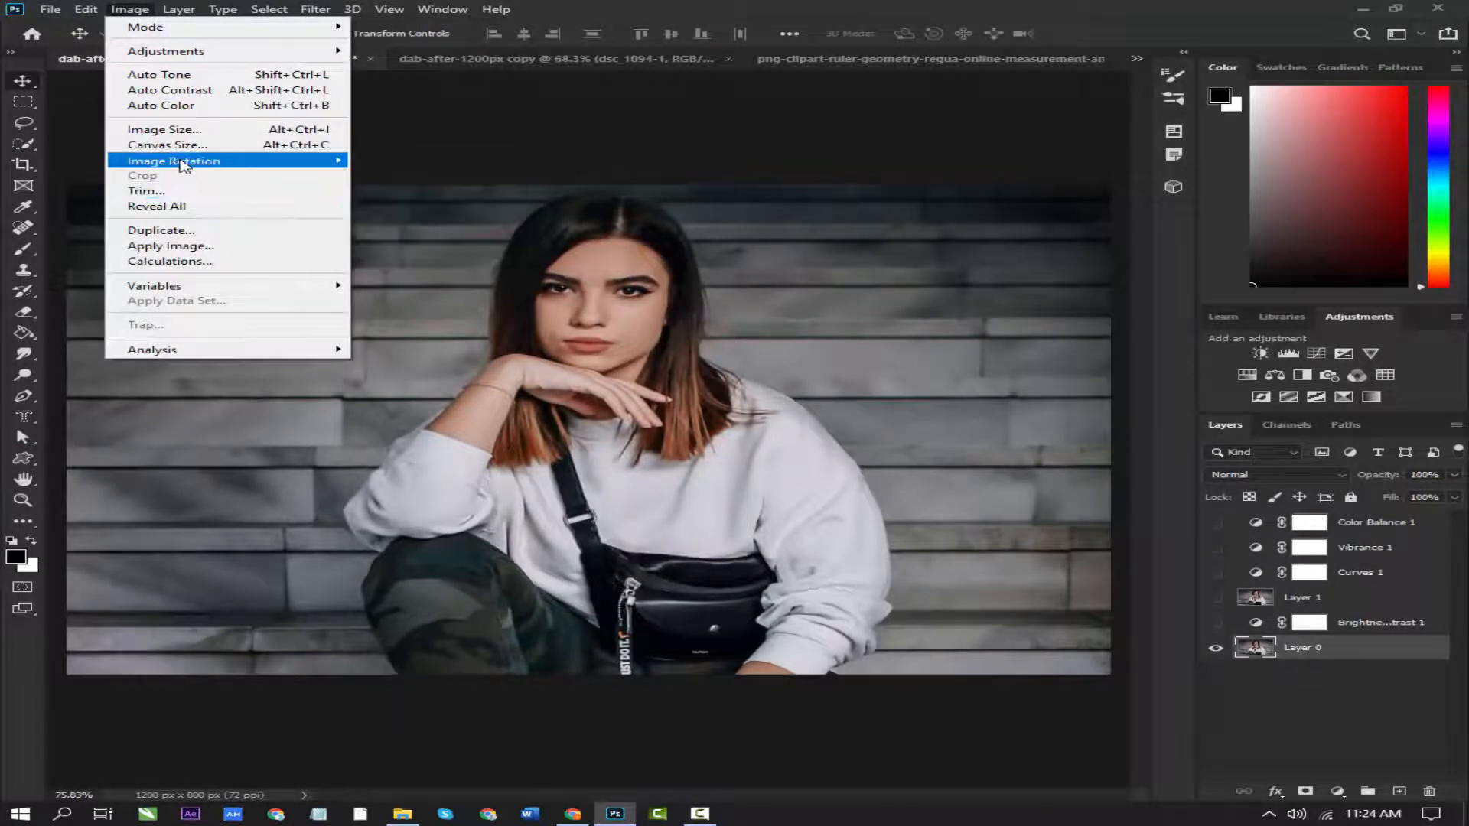
pyautogui.click(614, 143)
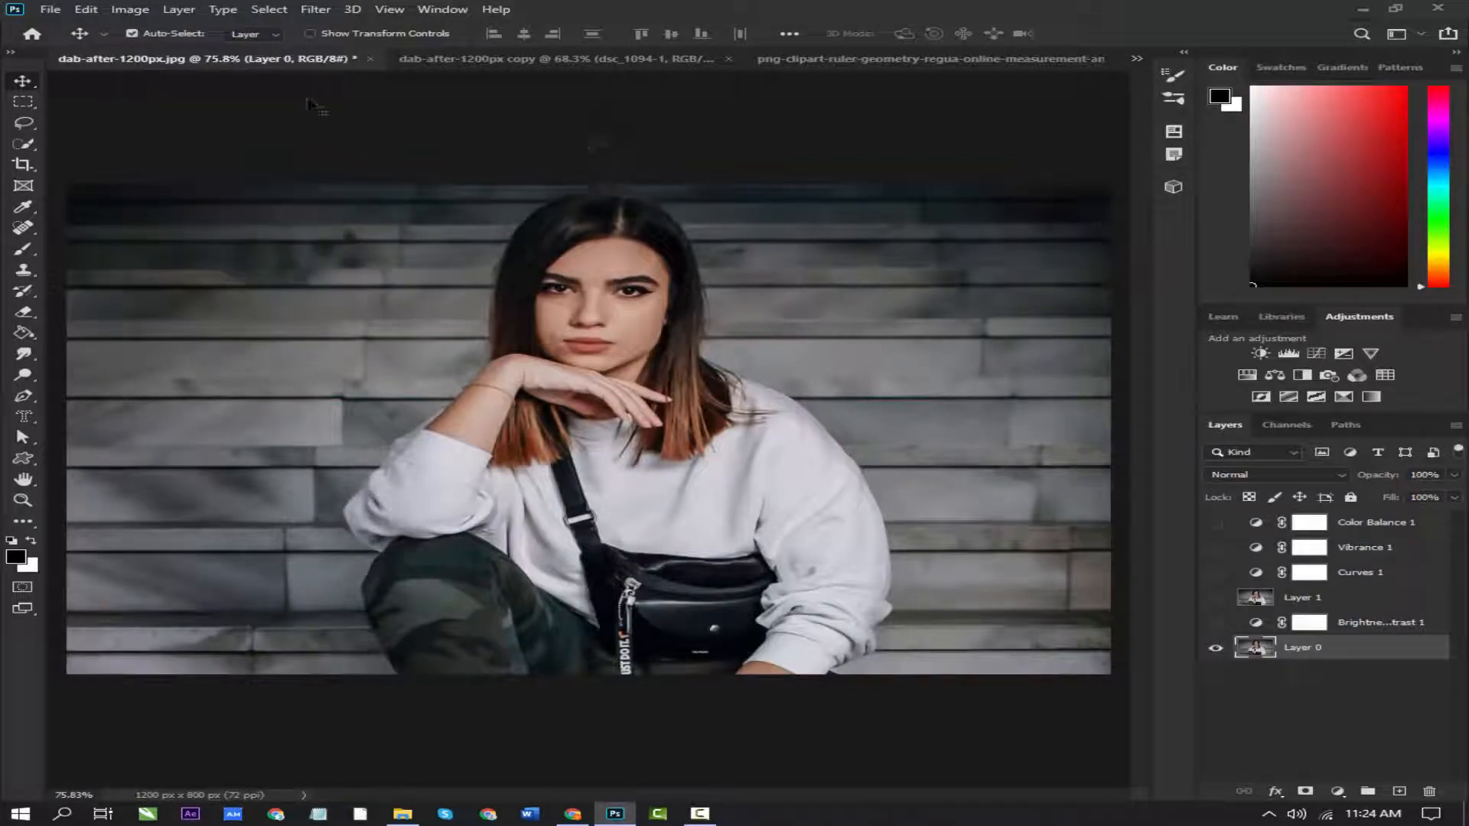
pyautogui.click(130, 9)
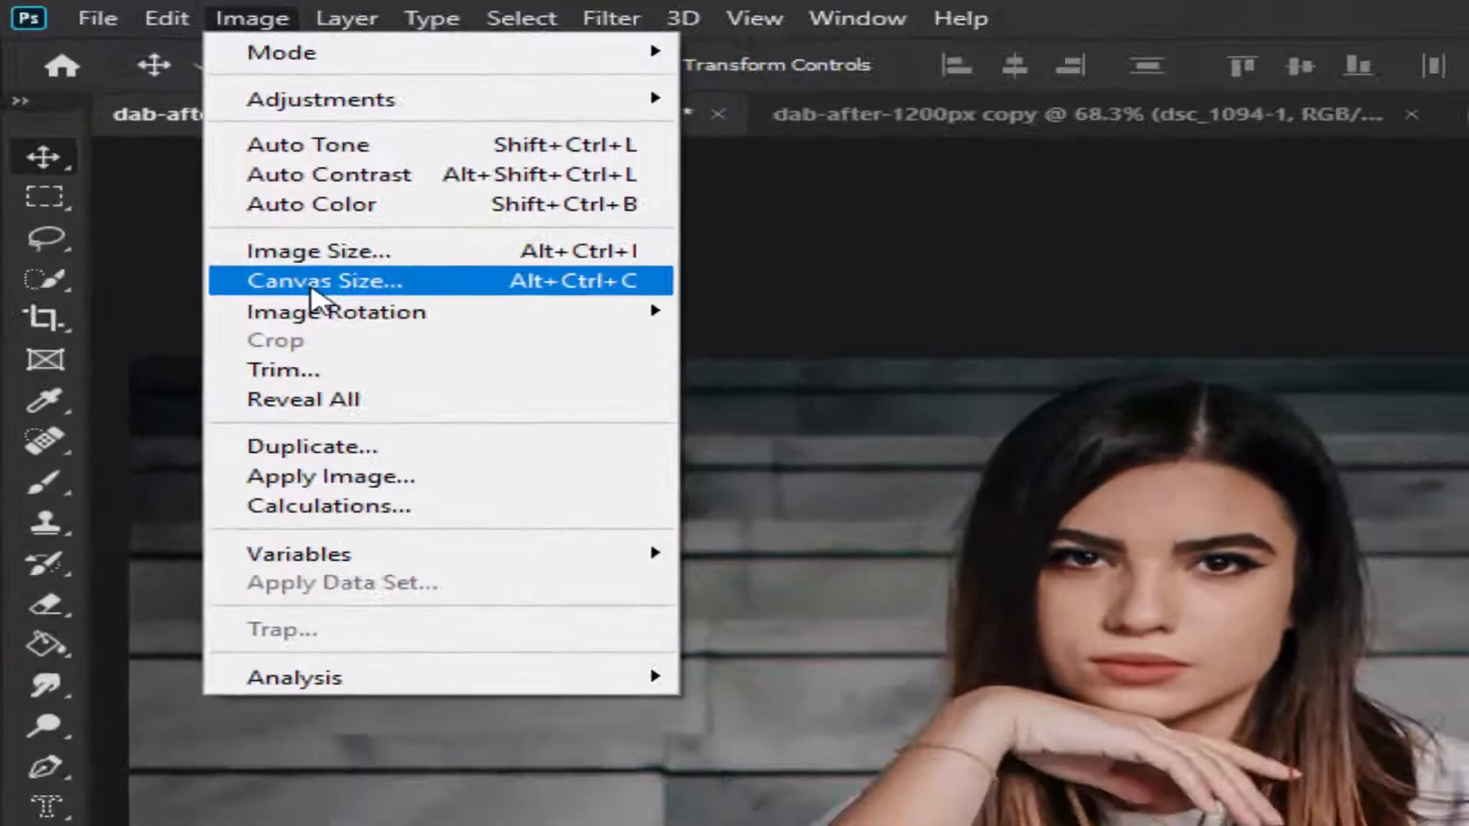
pyautogui.click(226, 202)
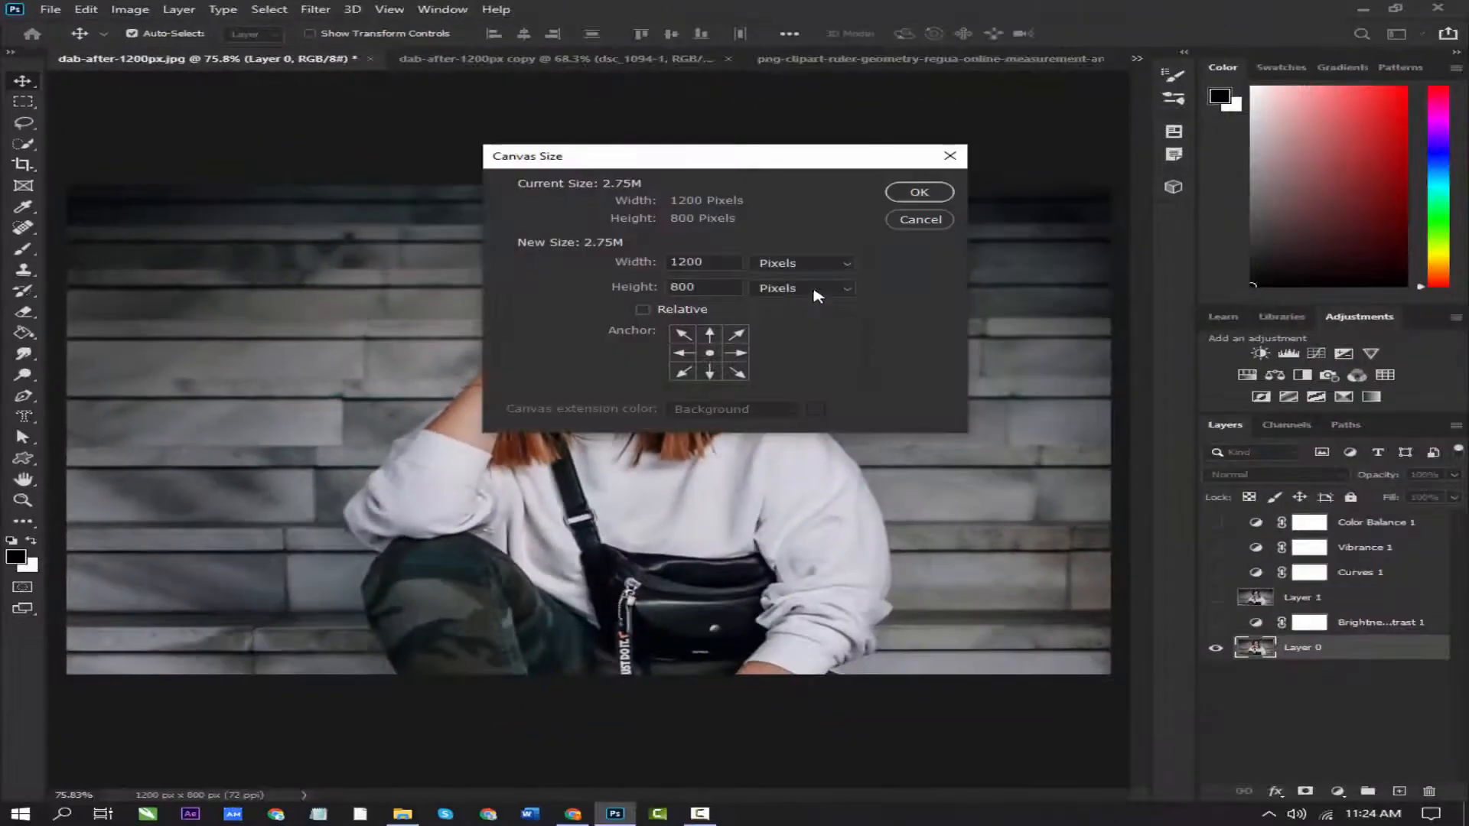
pyautogui.moveTo(773, 161); pyautogui.dragTo(920, 163)
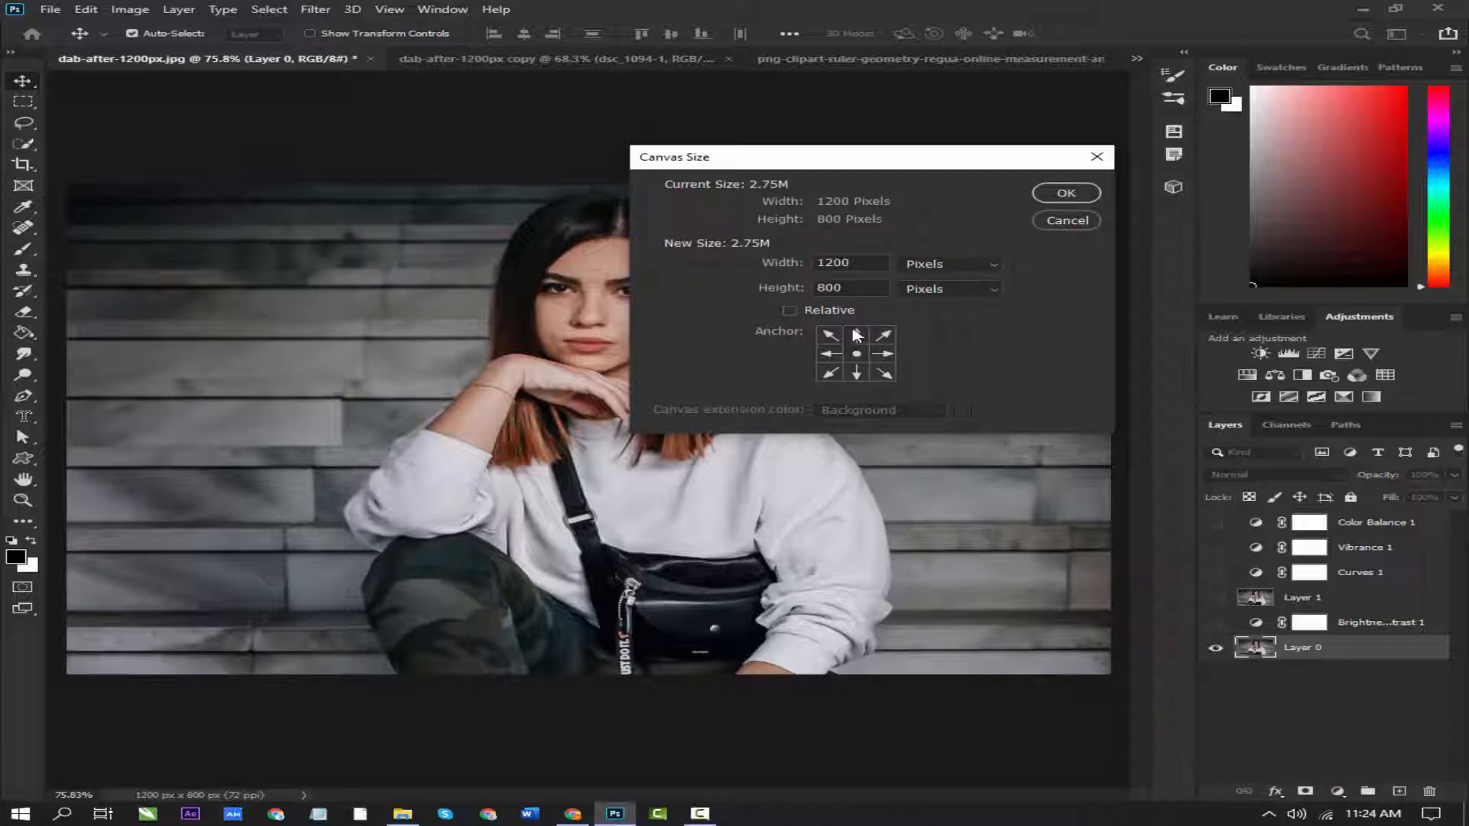
pyautogui.doubleClick(871, 266)
pyautogui.write('1400')
pyautogui.click(1068, 197)
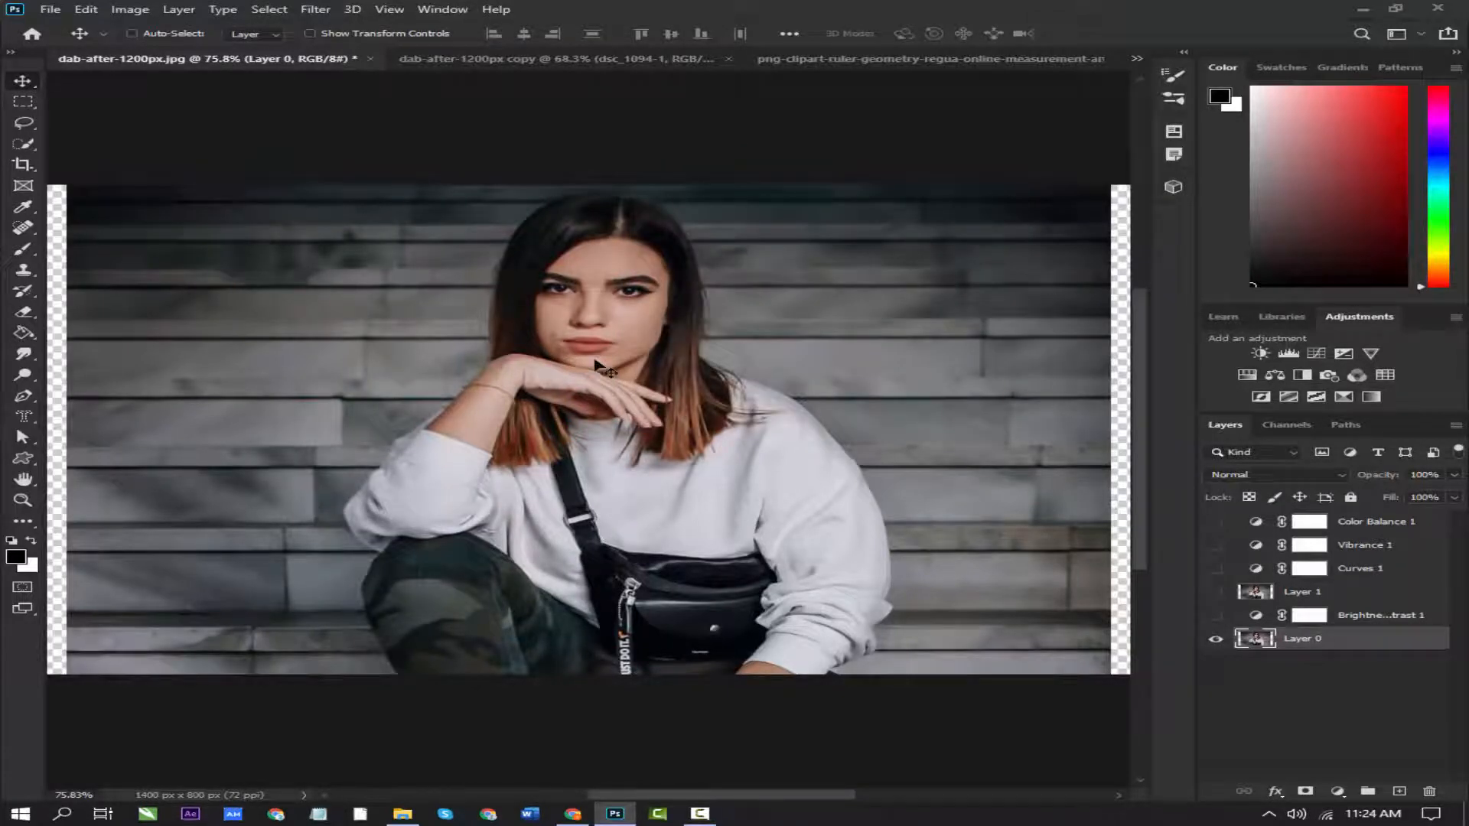
# Try rotating the whole image by 180° and undo the rotation
pyautogui.hotkey('ctrl', '0')
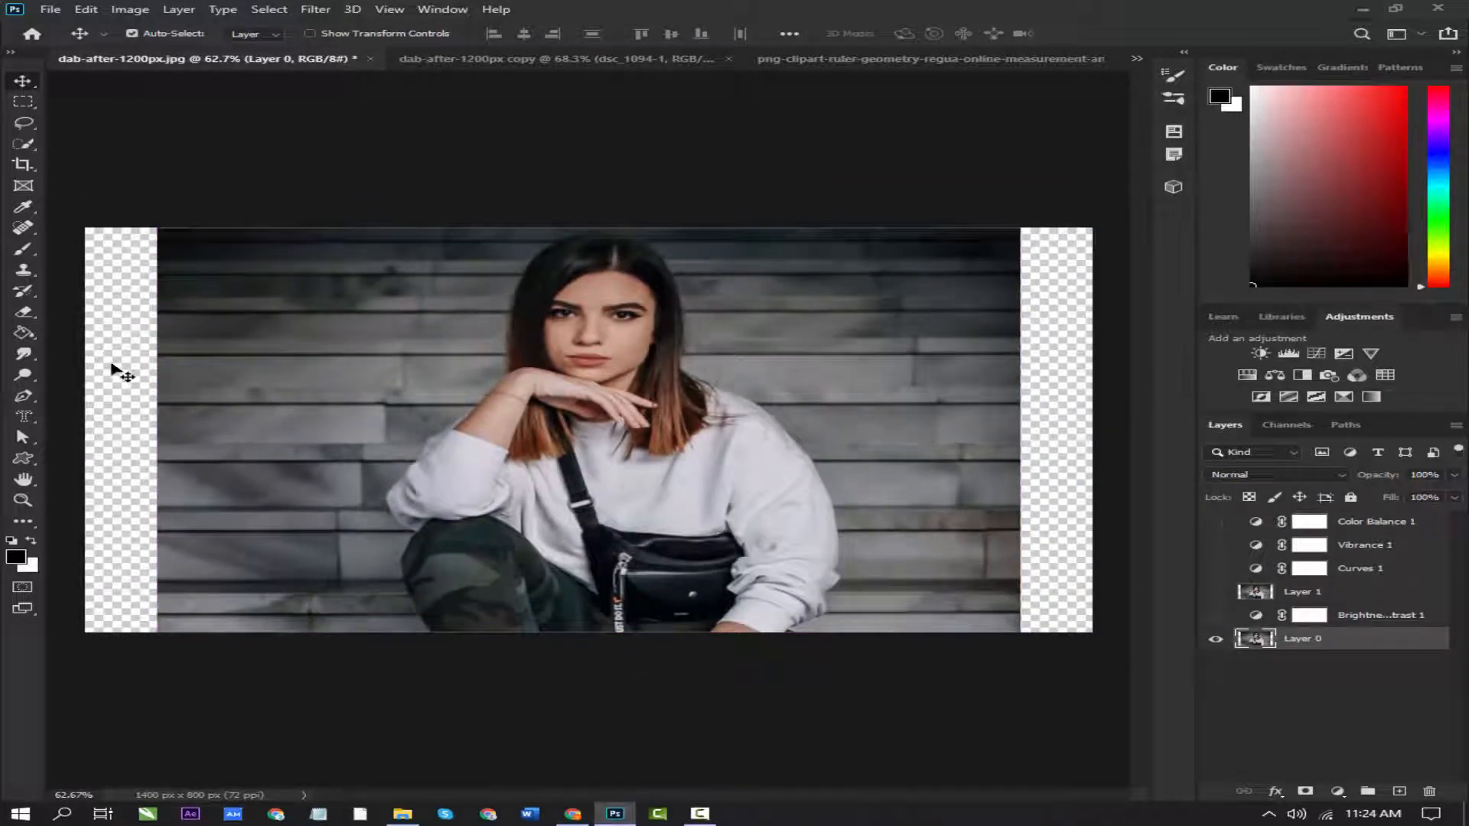
pyautogui.scroll(1, 1012, 375)
pyautogui.scroll(6, 1012, 378)
pyautogui.scroll(-7, 1011, 378)
pyautogui.click(127, 11)
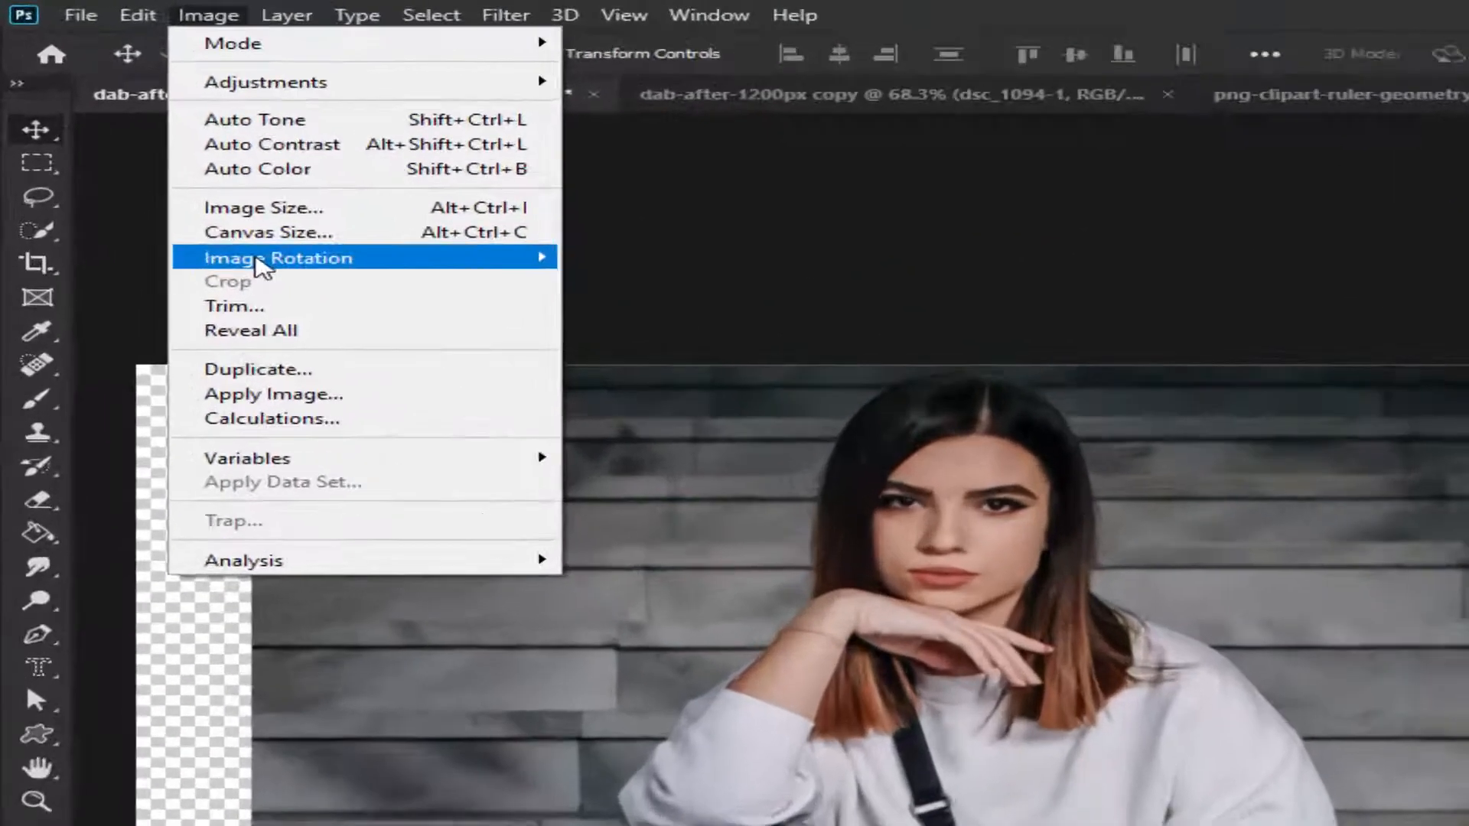
pyautogui.moveTo(260, 264)
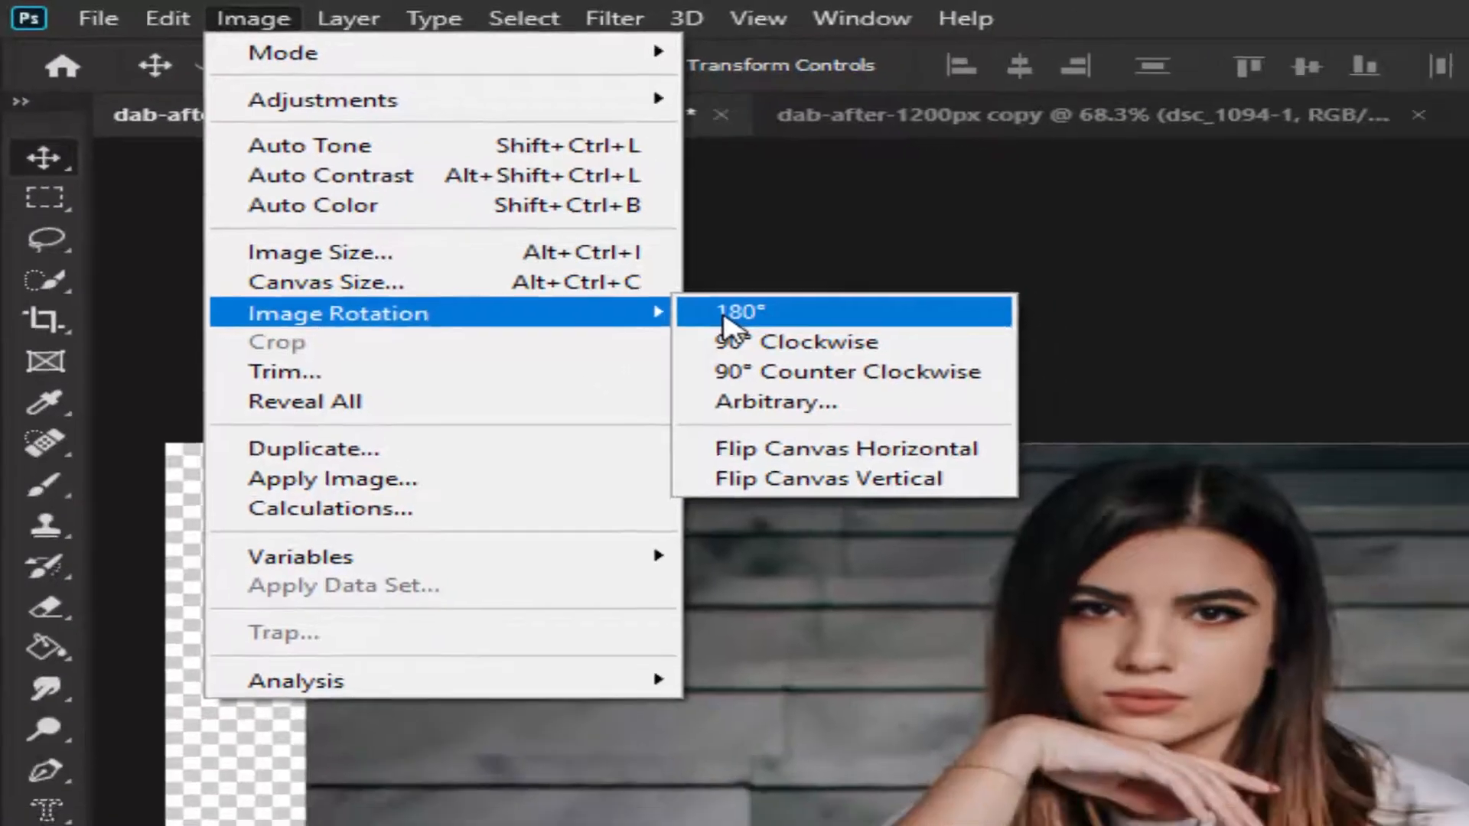
pyautogui.click(849, 367)
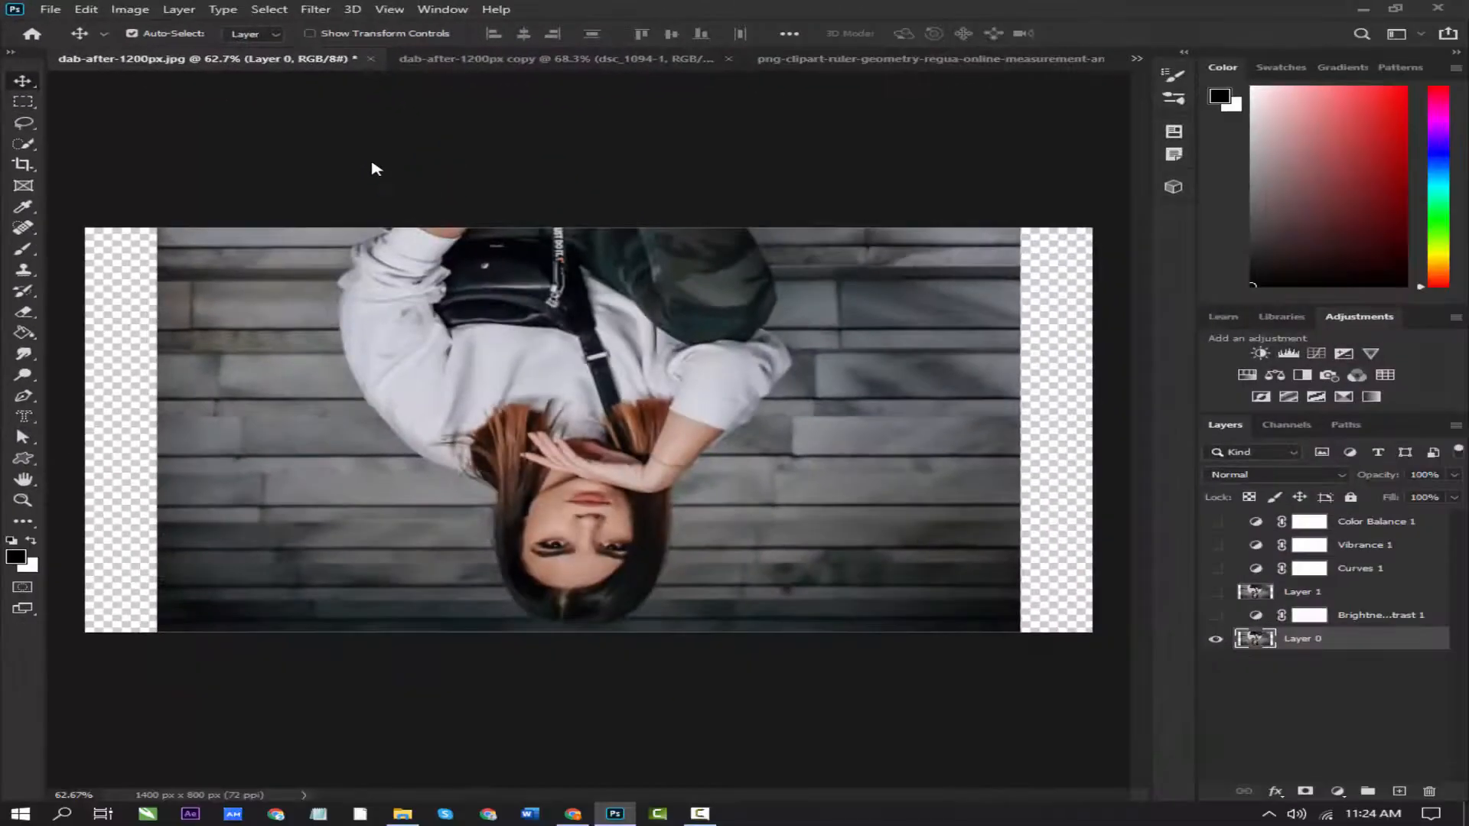
pyautogui.hotkey('ctrl', 'z')
# Trim the transparent pixels away from all four sides of the portrait canvas
pyautogui.click(127, 9)
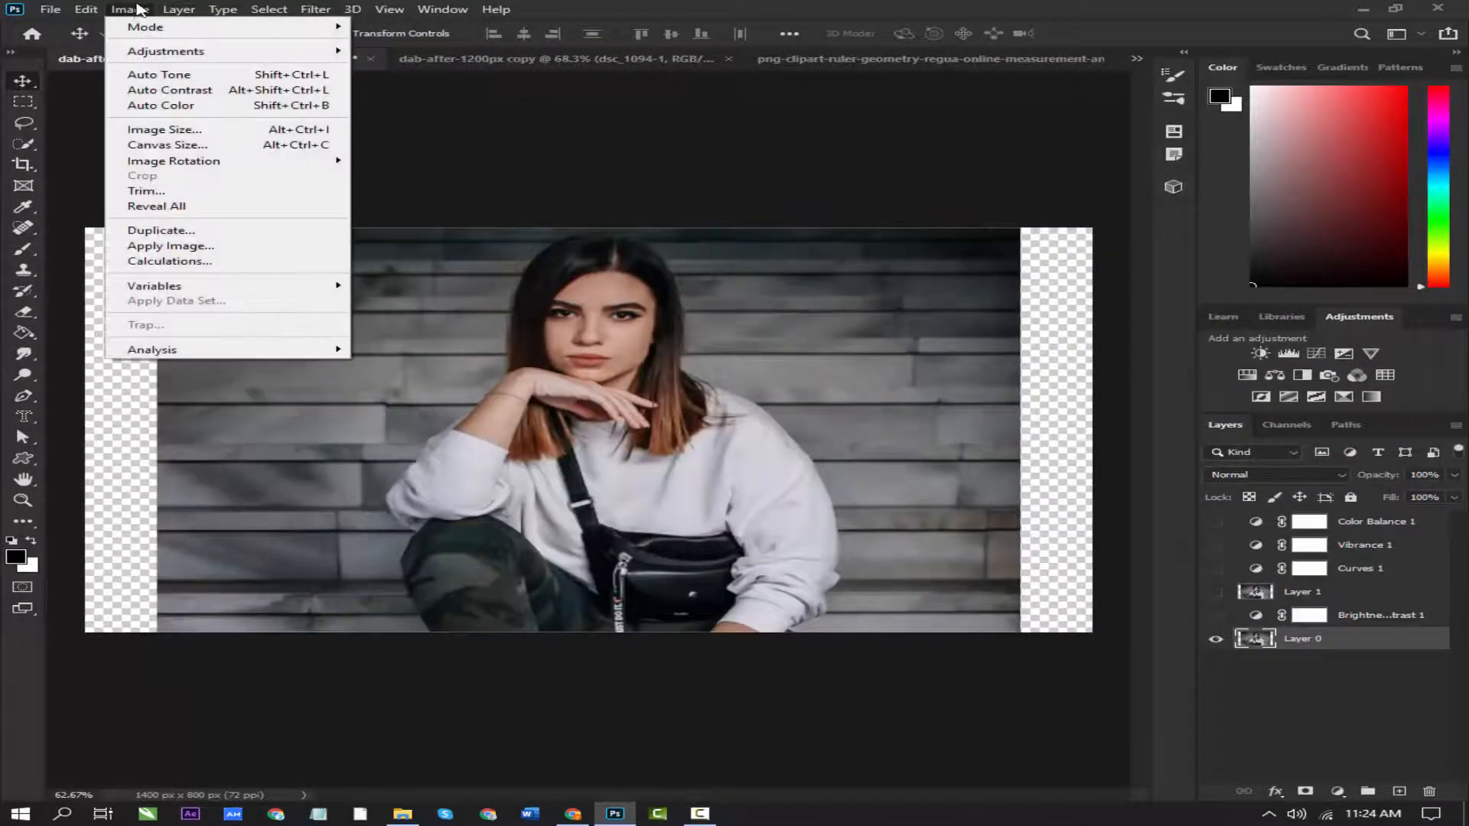
pyautogui.moveTo(183, 160)
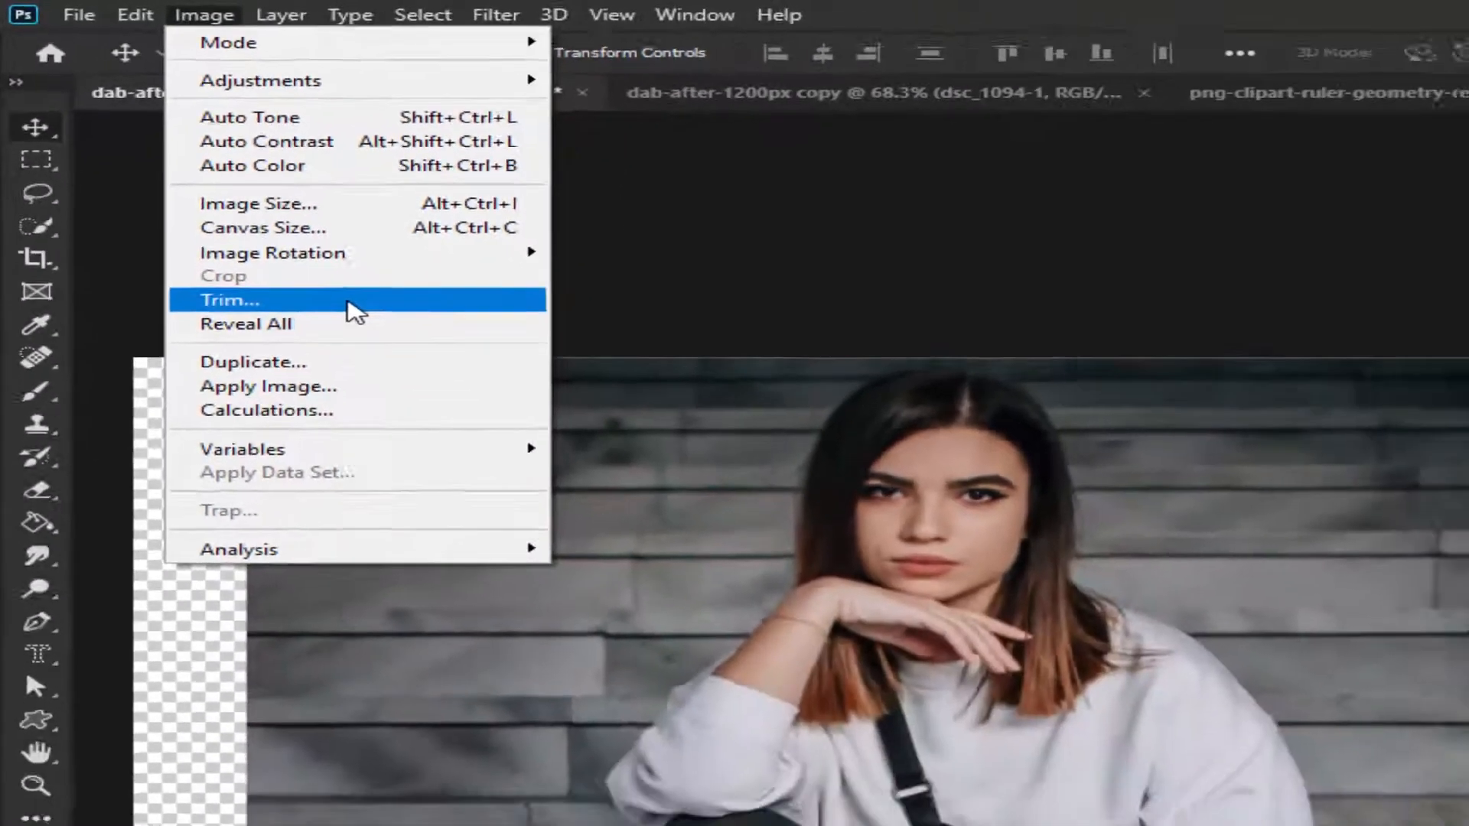
pyautogui.click(523, 459)
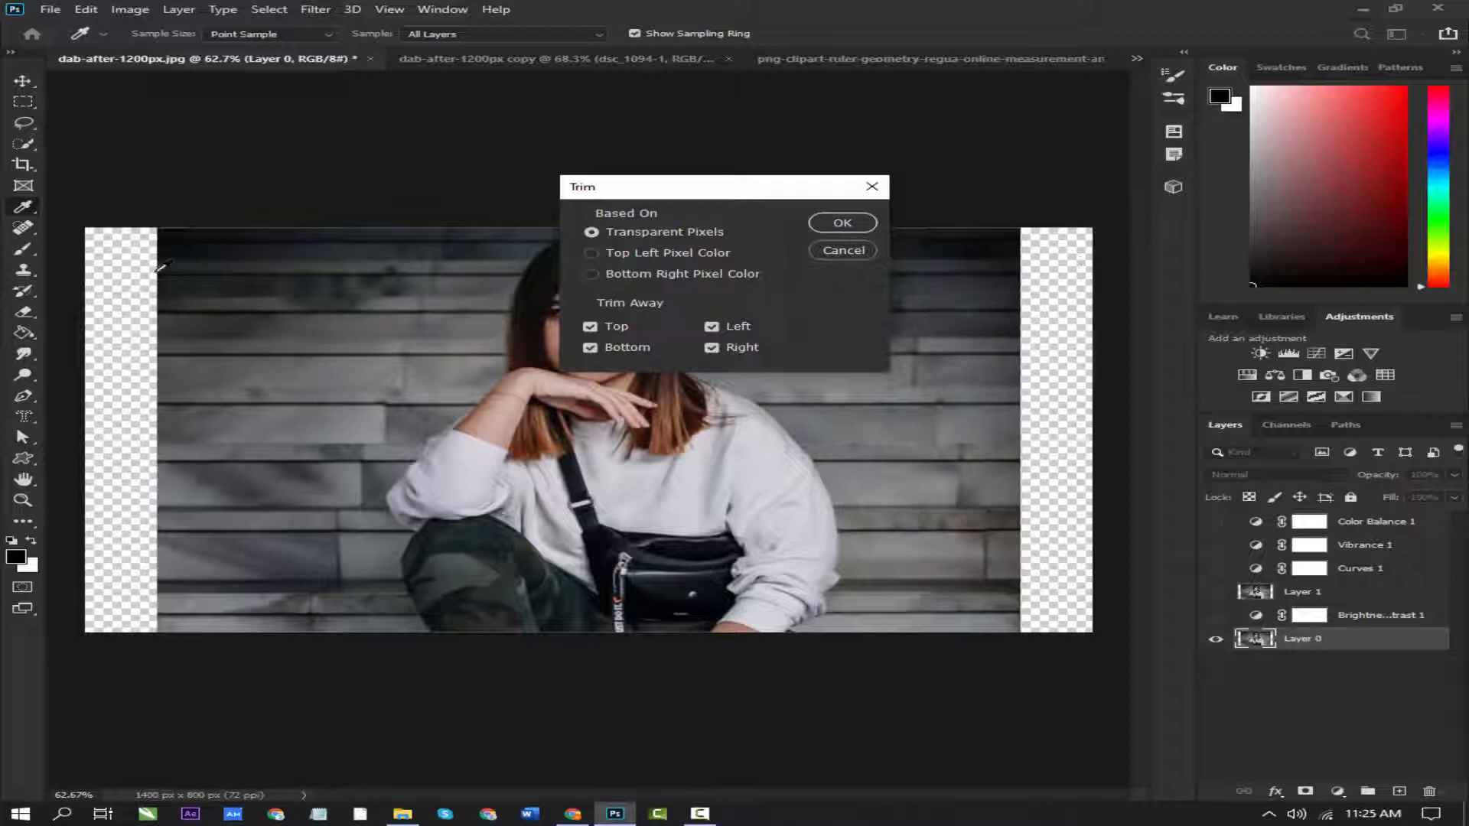
pyautogui.click(842, 223)
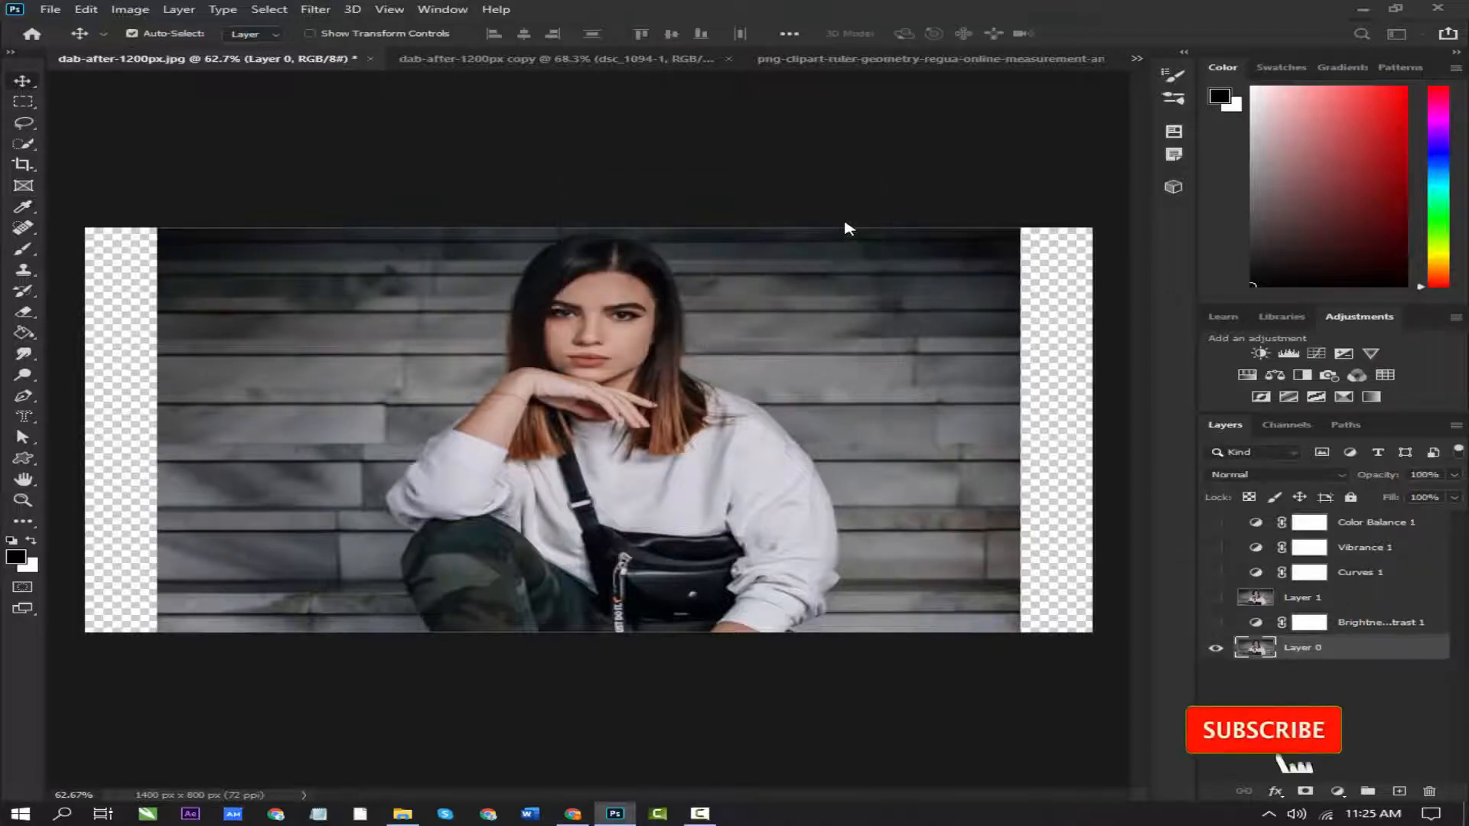
pyautogui.press('v')
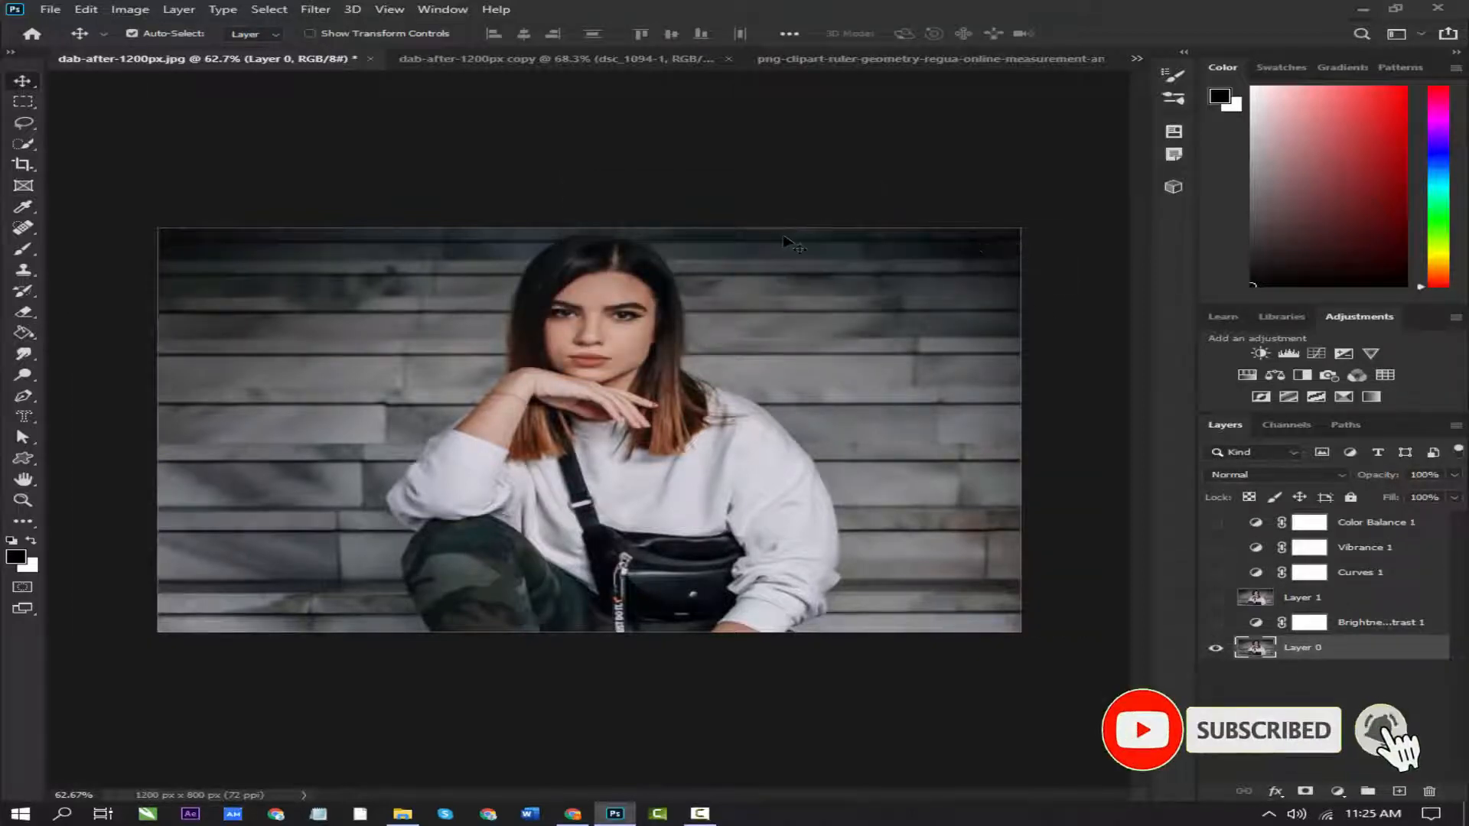
pyautogui.click(86, 10)
pyautogui.moveTo(130, 9)
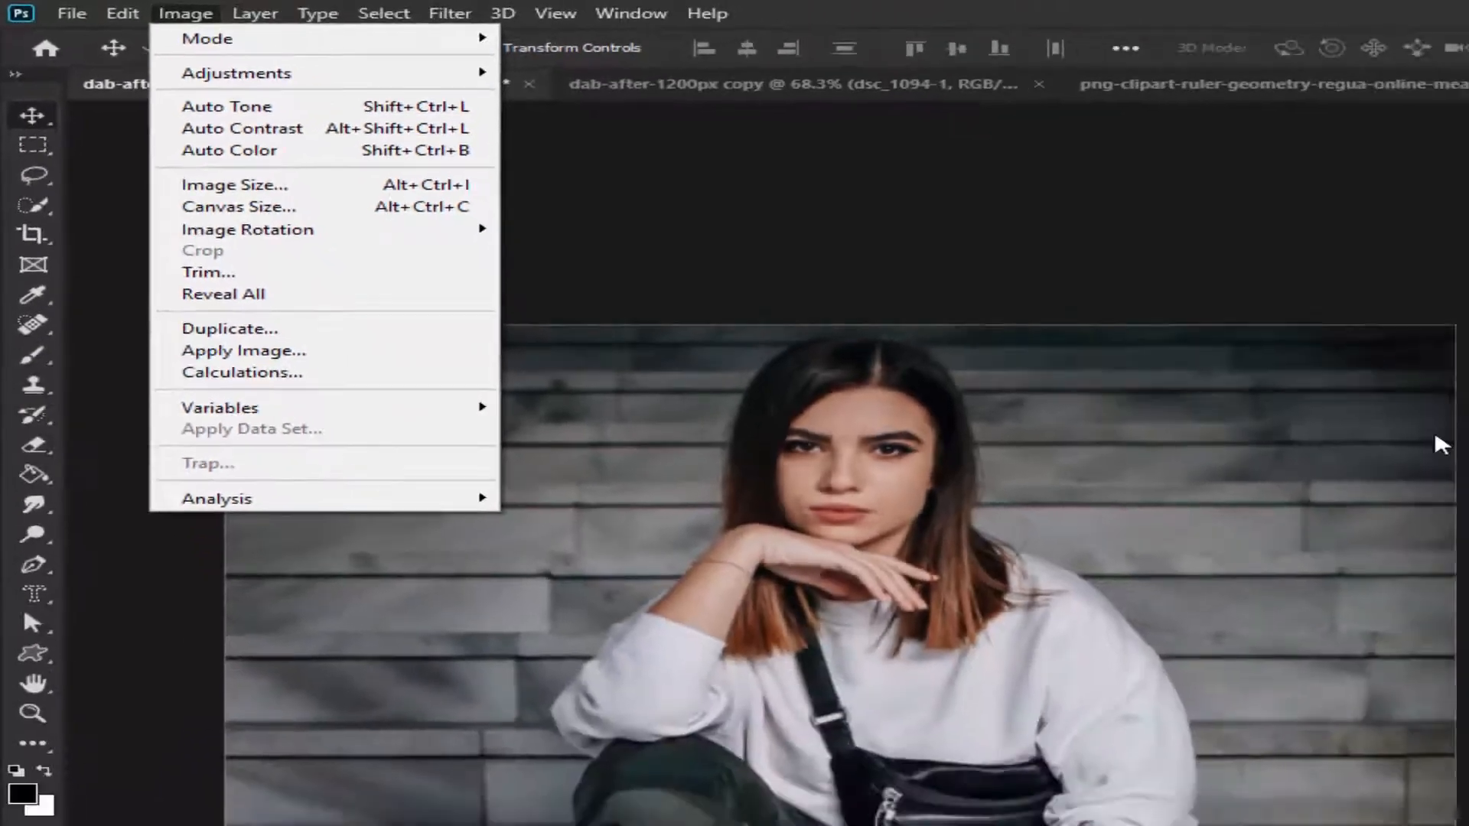
pyautogui.click(1435, 435)
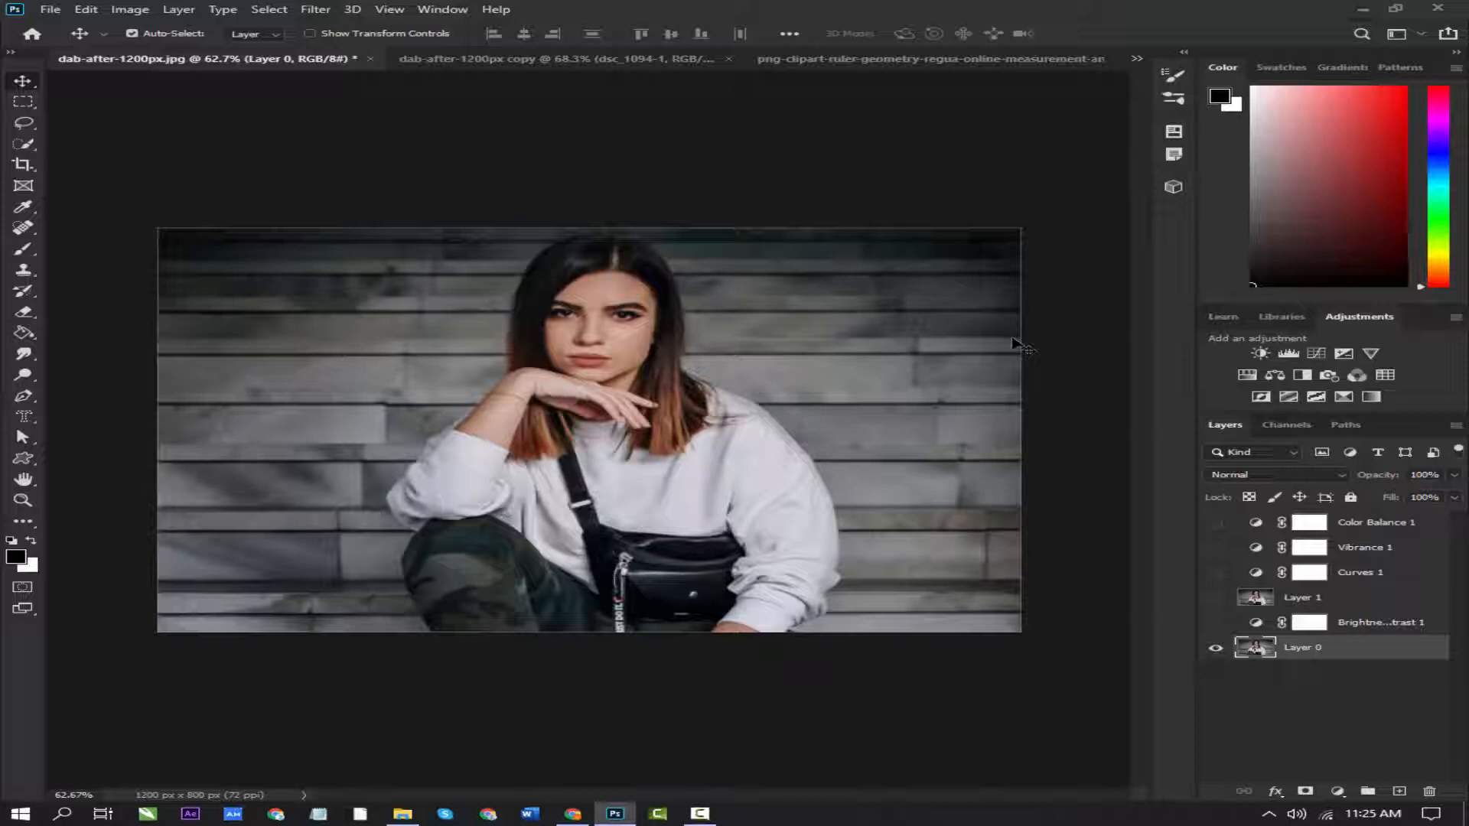
# Duplicate the portrait document as "dab-after-1200px copy 2", keeping merged layers only
pyautogui.click(128, 9)
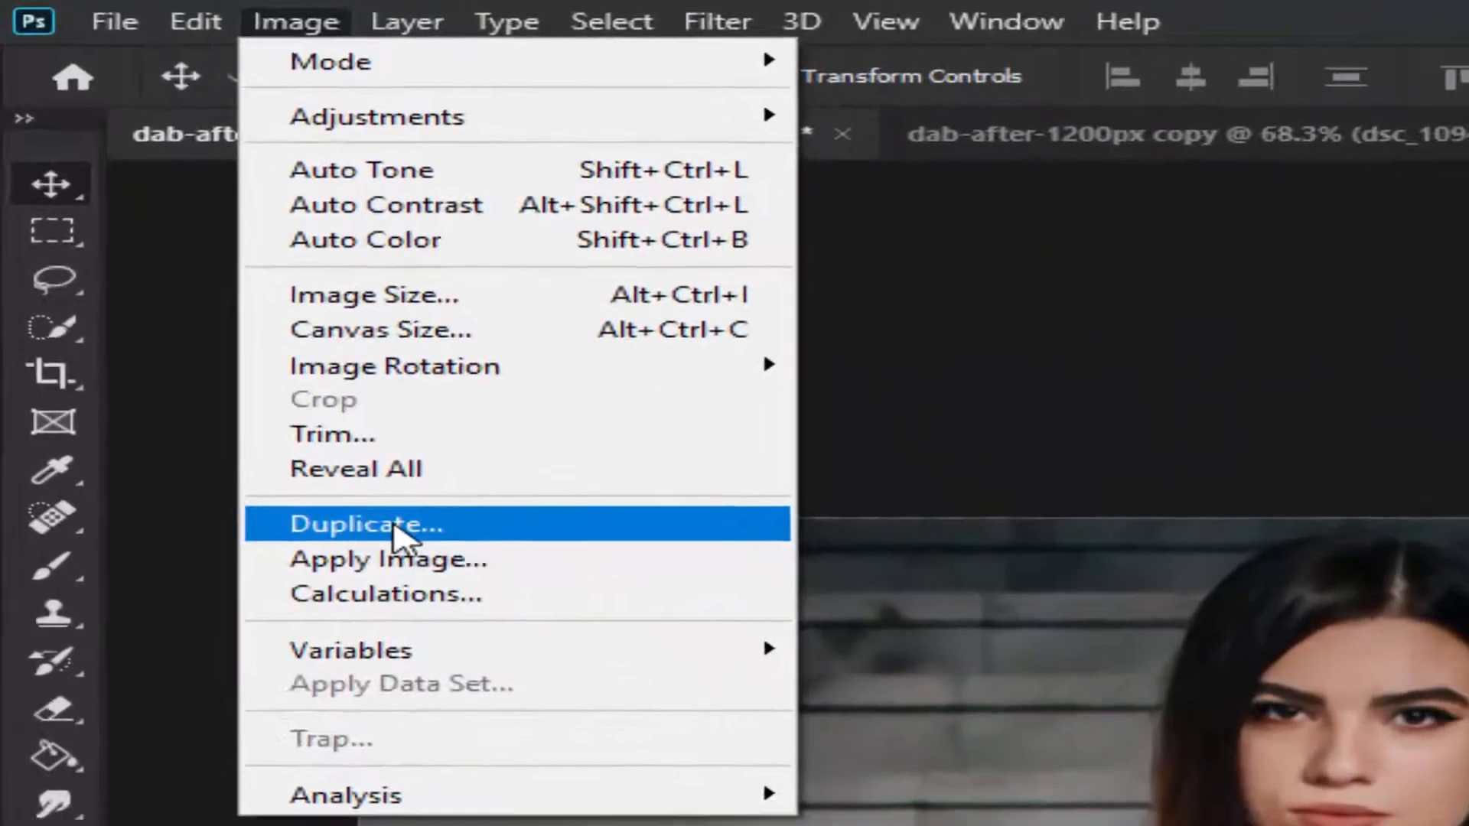
pyautogui.click(394, 524)
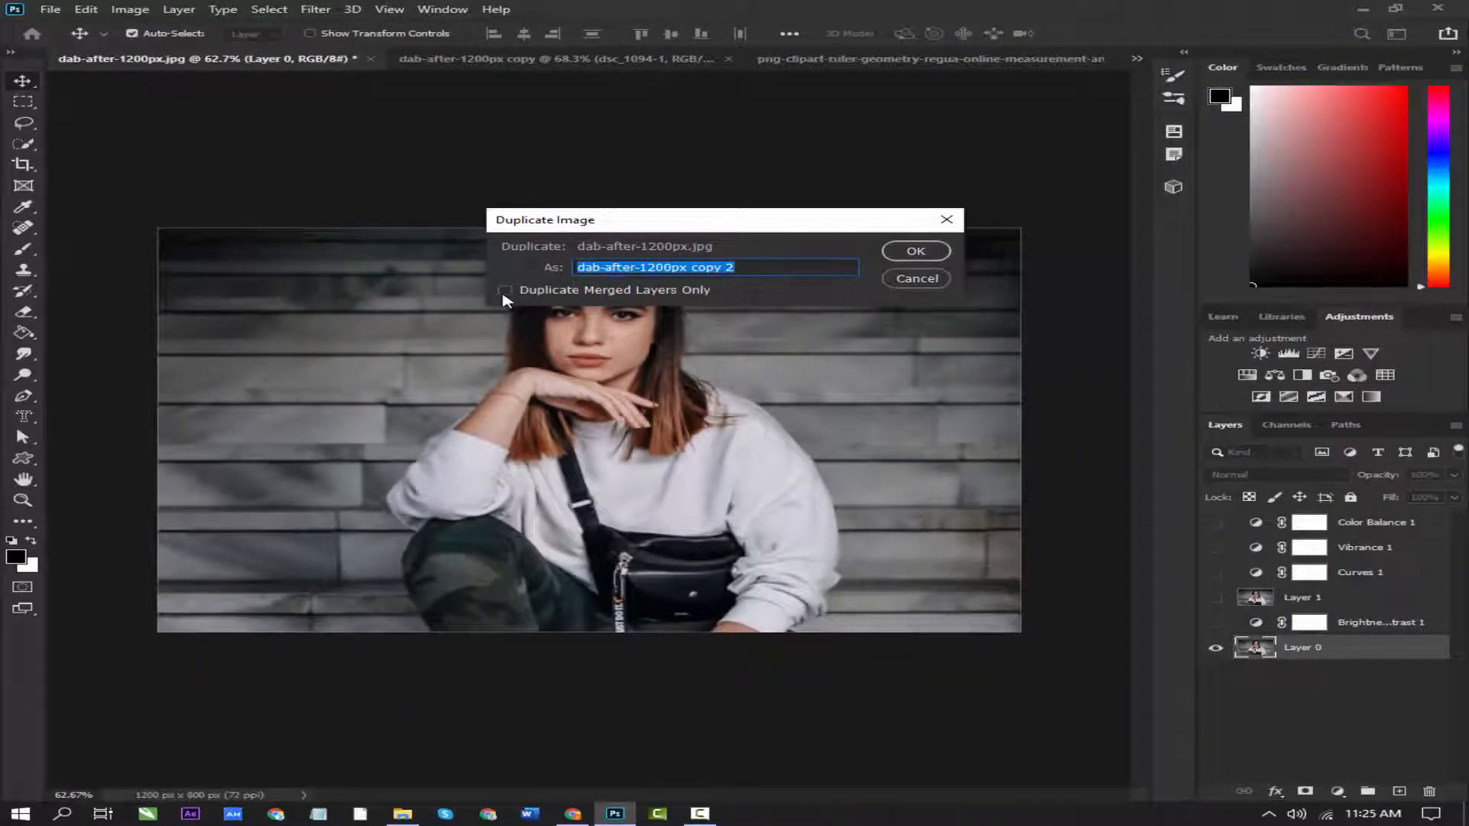
pyautogui.click(505, 291)
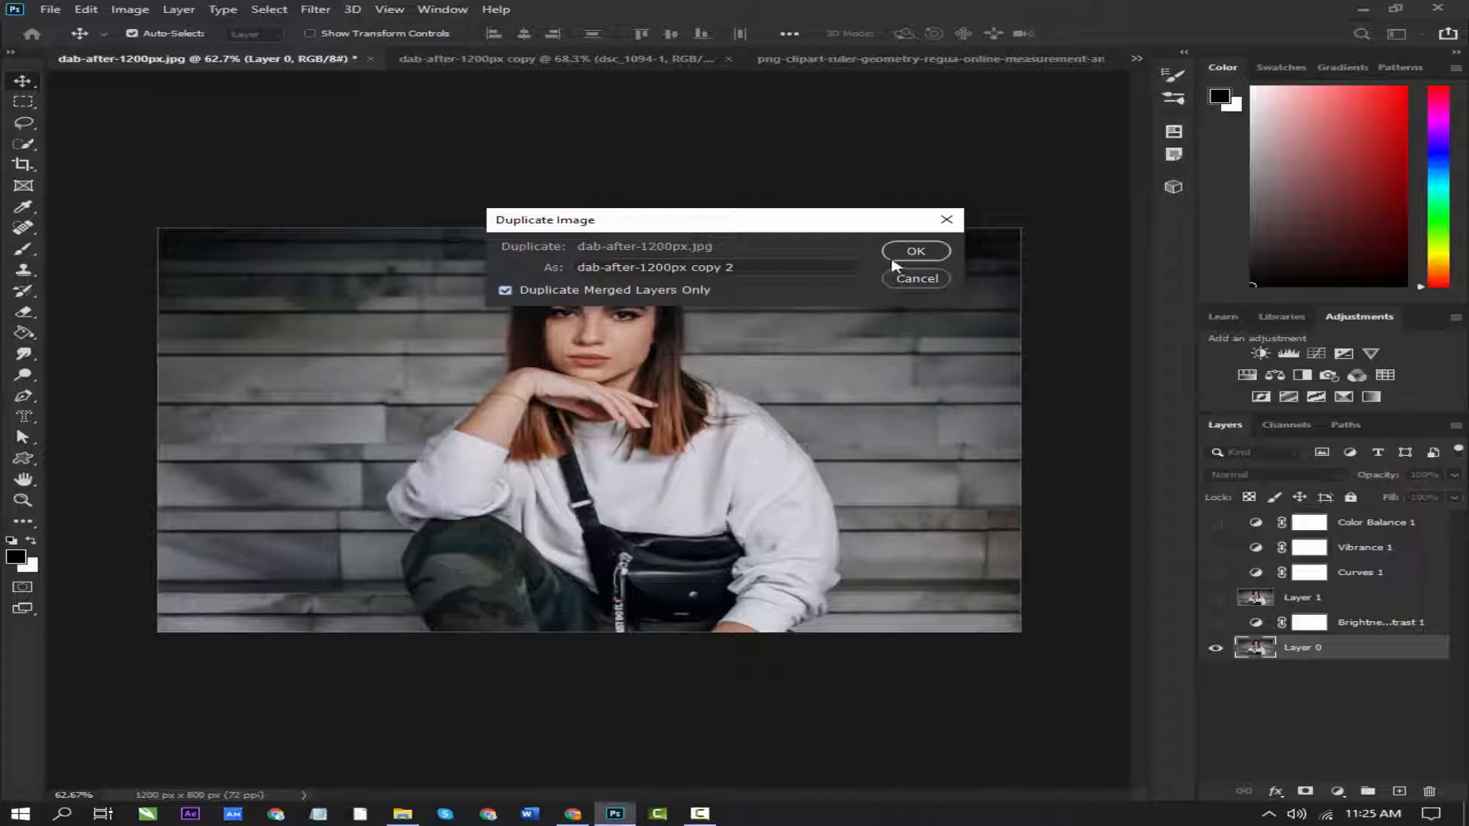
pyautogui.click(913, 249)
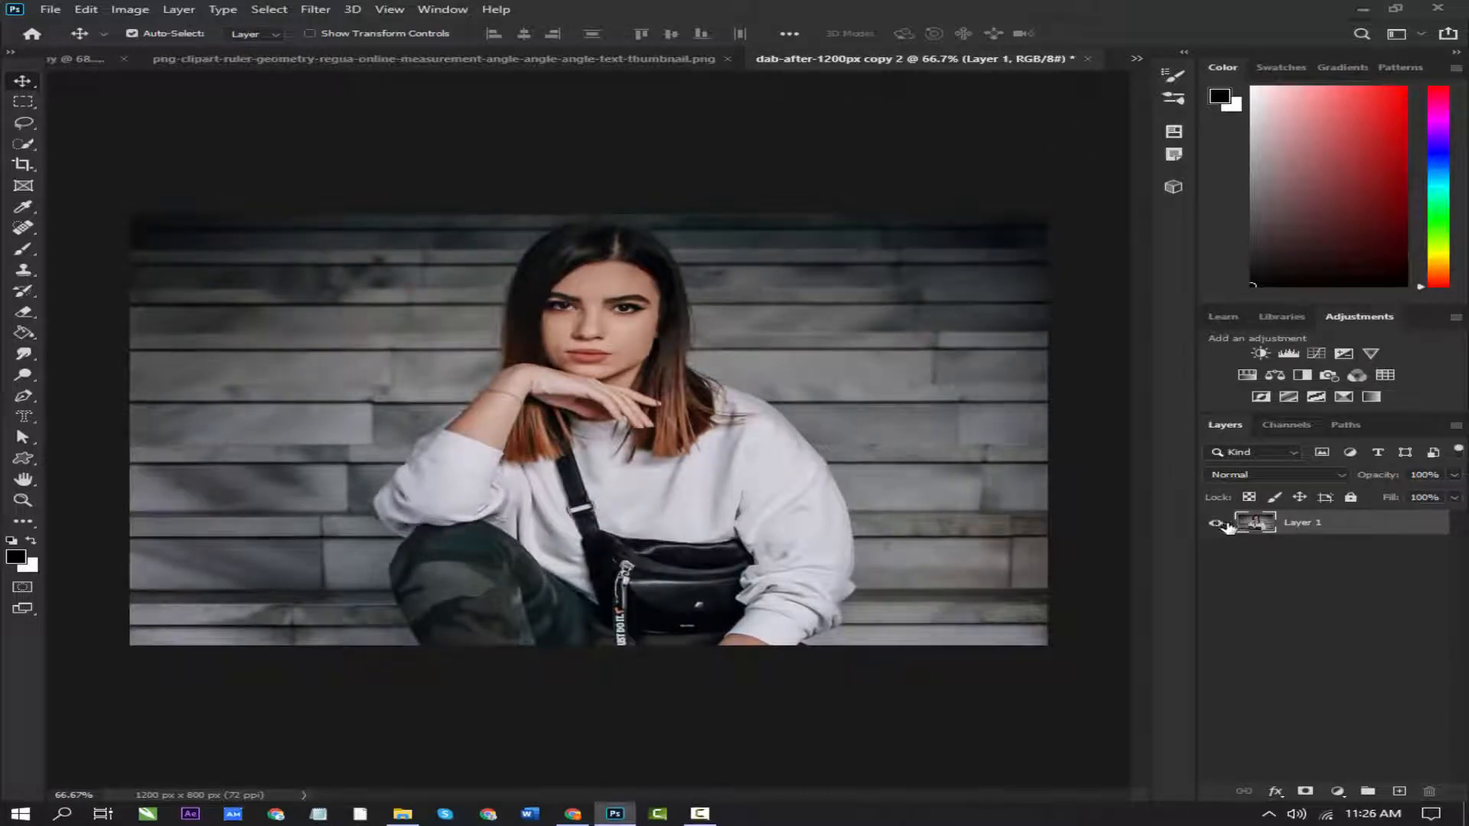
# Look through the open ruler and eagle documents and return to dab-after-1200px.jpg
pyautogui.click(405, 59)
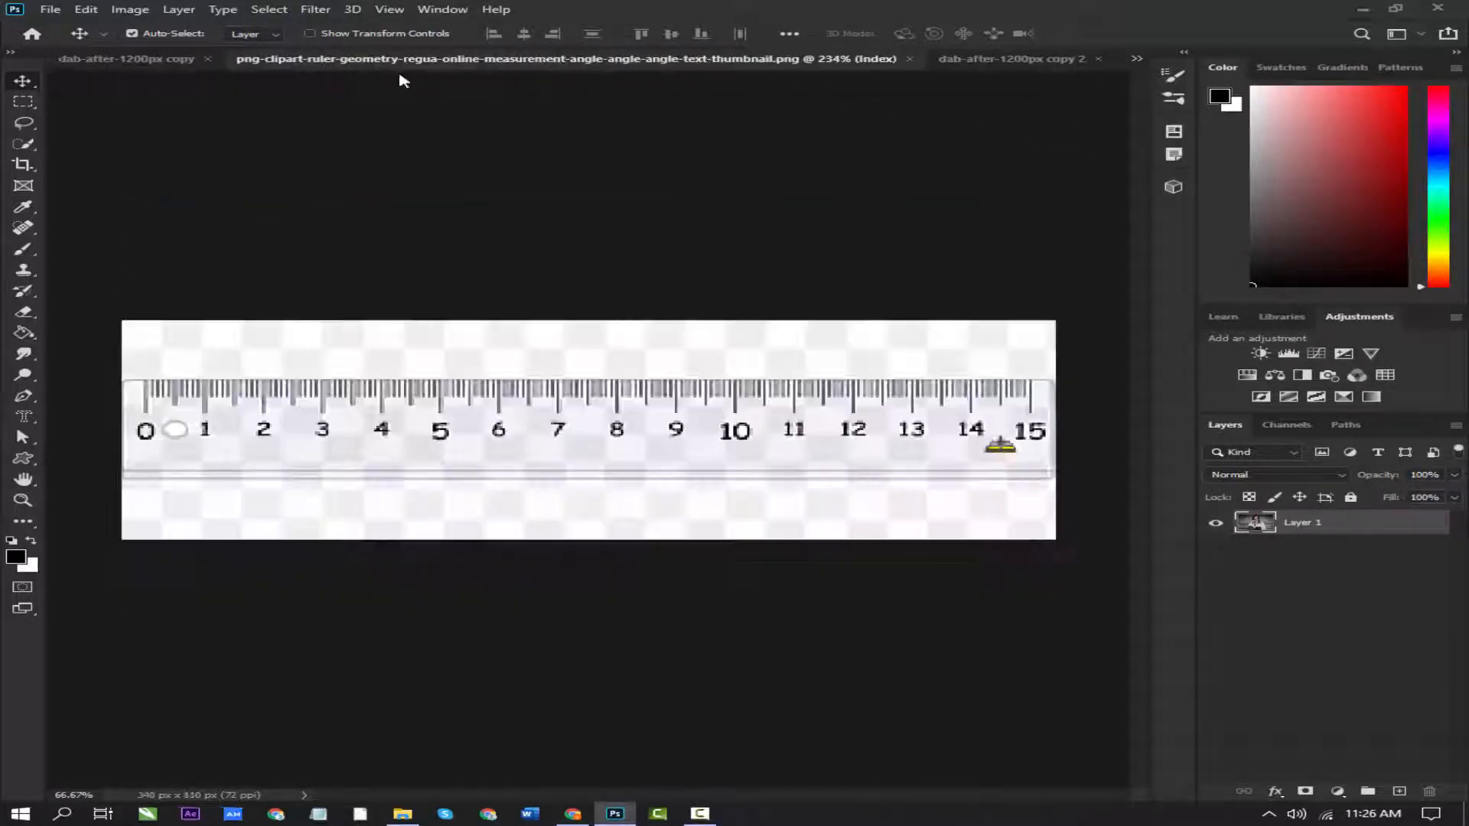
pyautogui.click(112, 60)
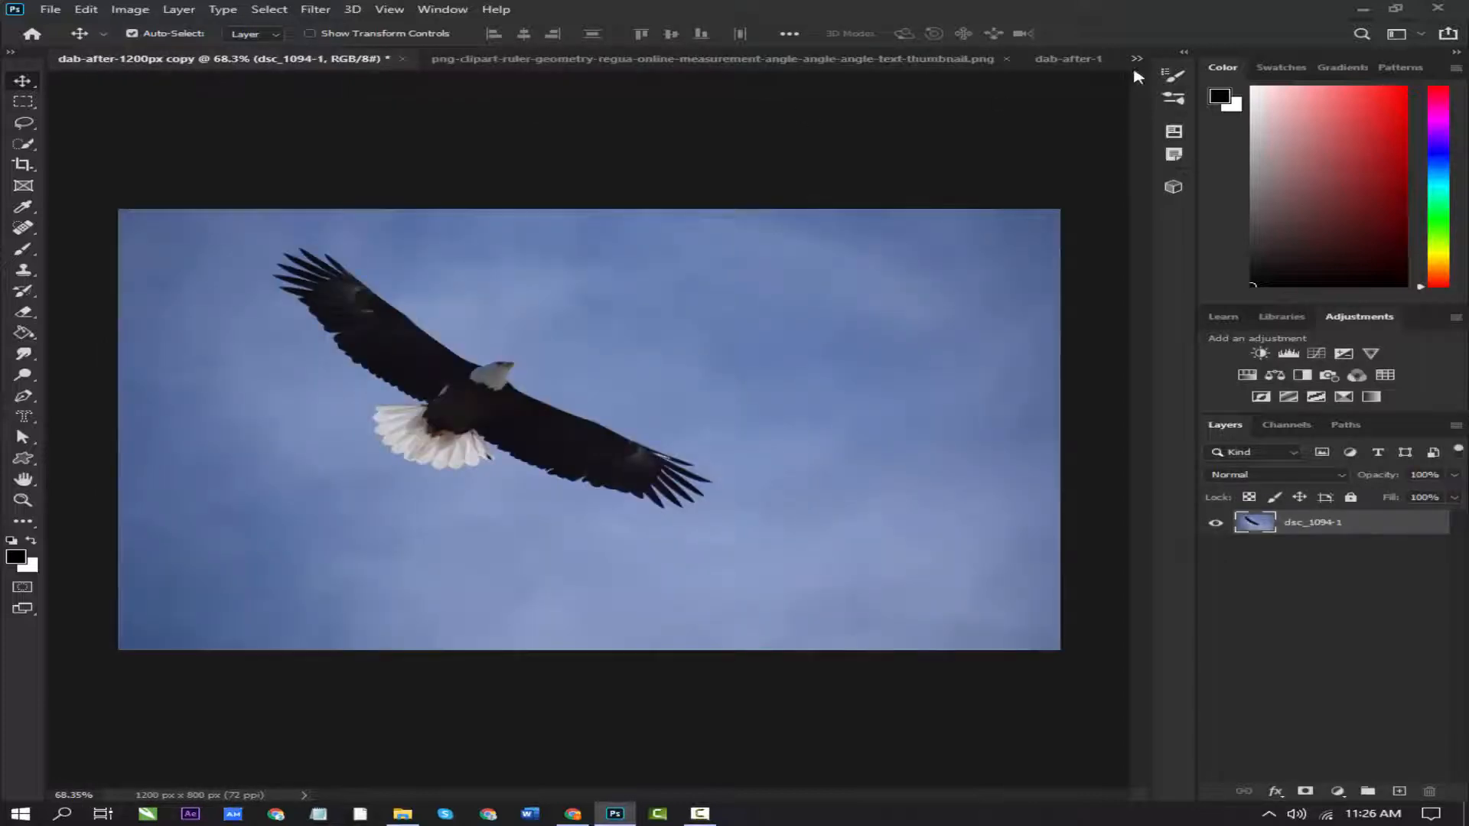
pyautogui.click(1139, 59)
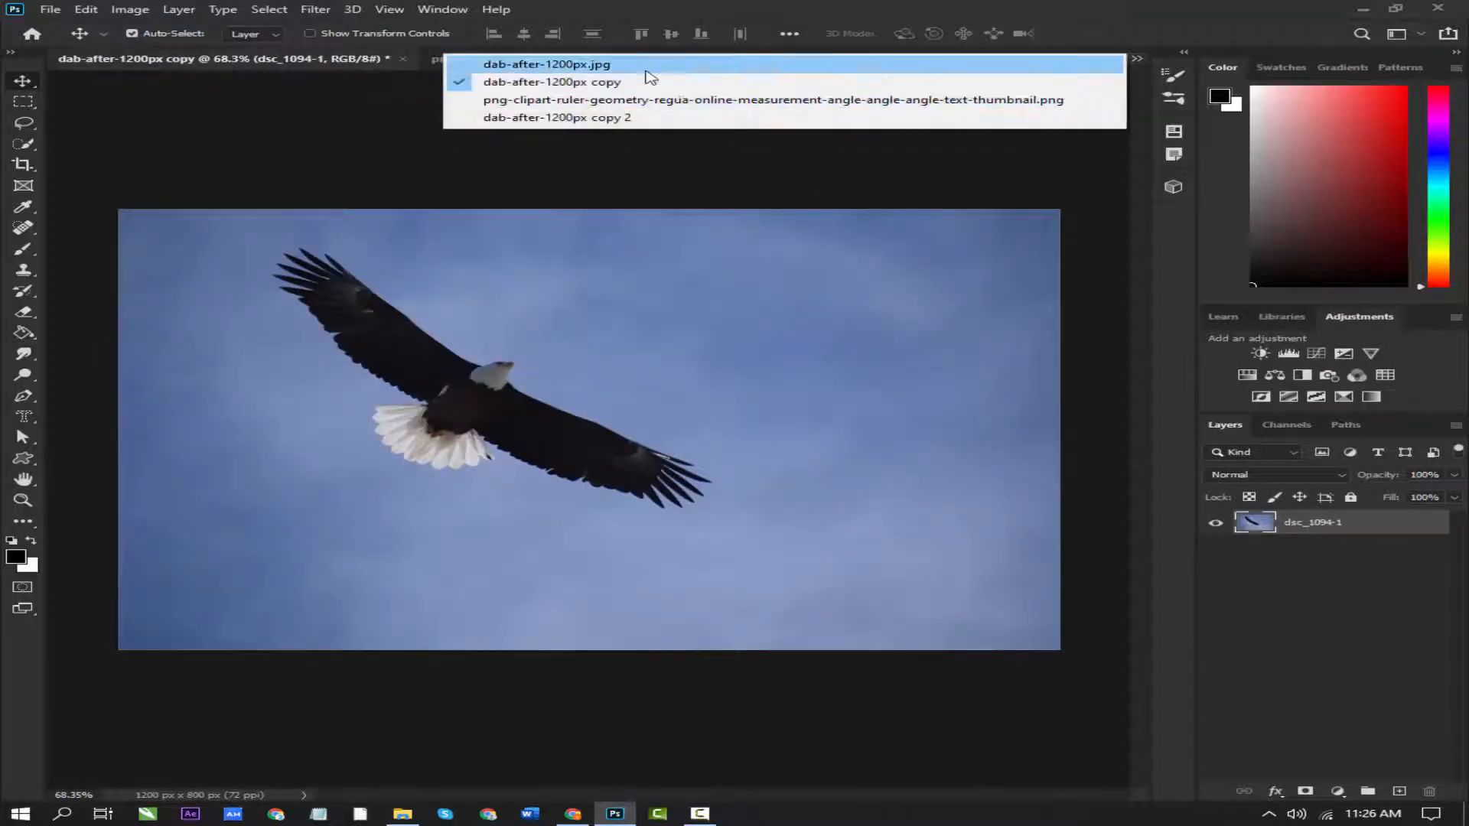
pyautogui.click(594, 70)
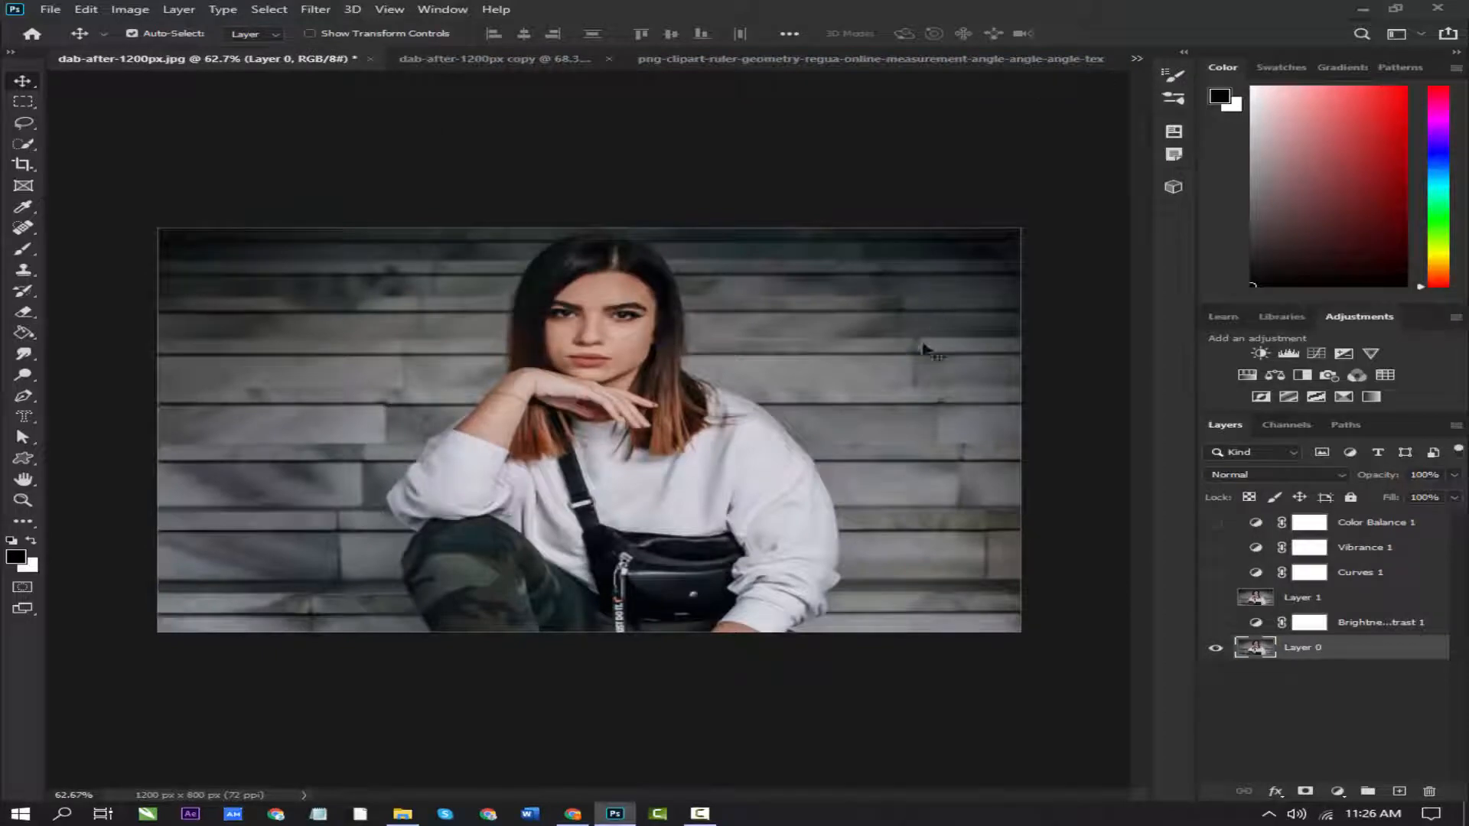
# Make the hidden Layer 1 and the Color Balance, Vibrance, Curves and Brightness/Contrast adjustment layers visible
pyautogui.click(86, 9)
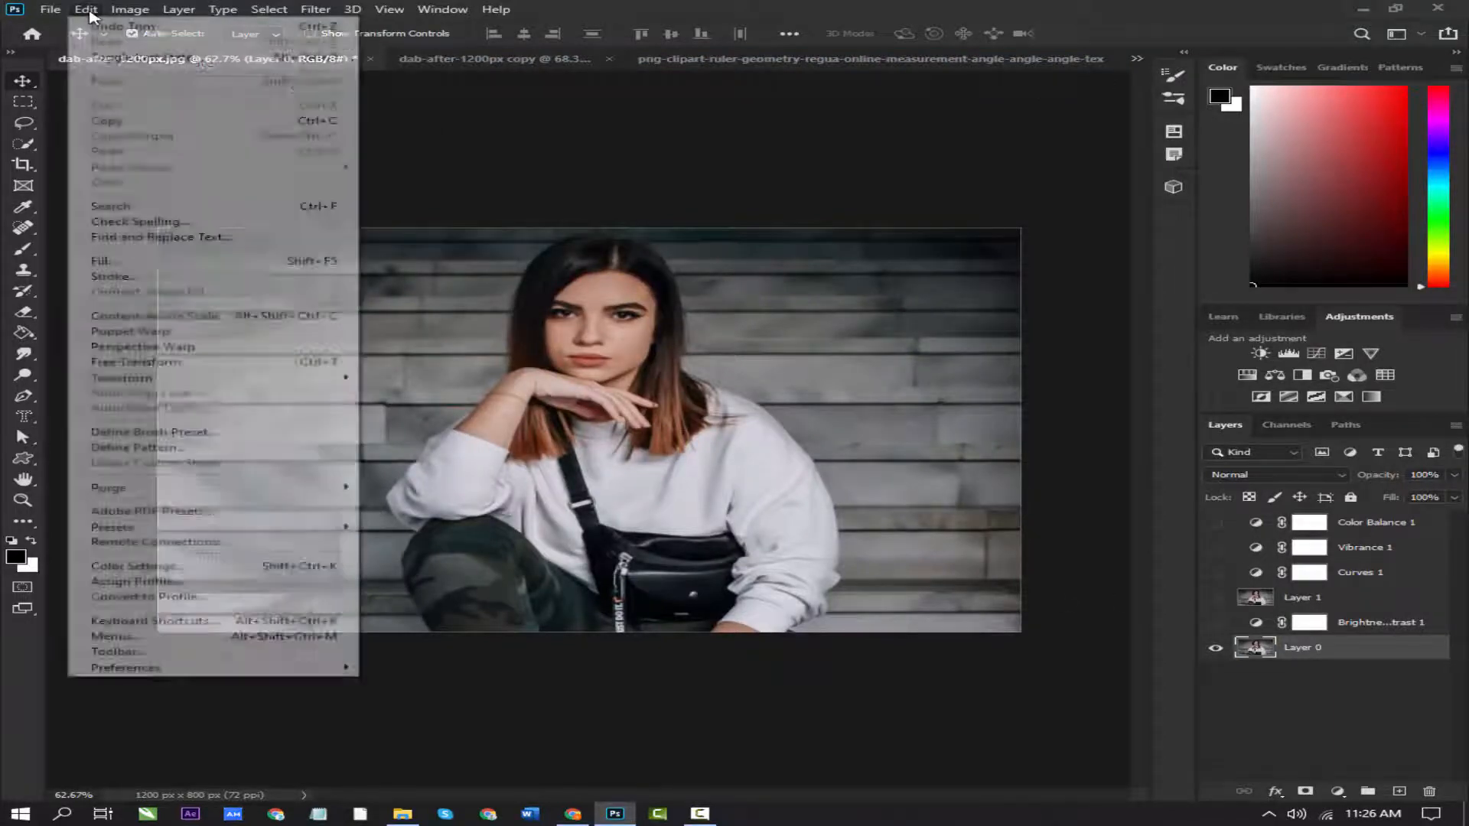
pyautogui.moveTo(130, 9)
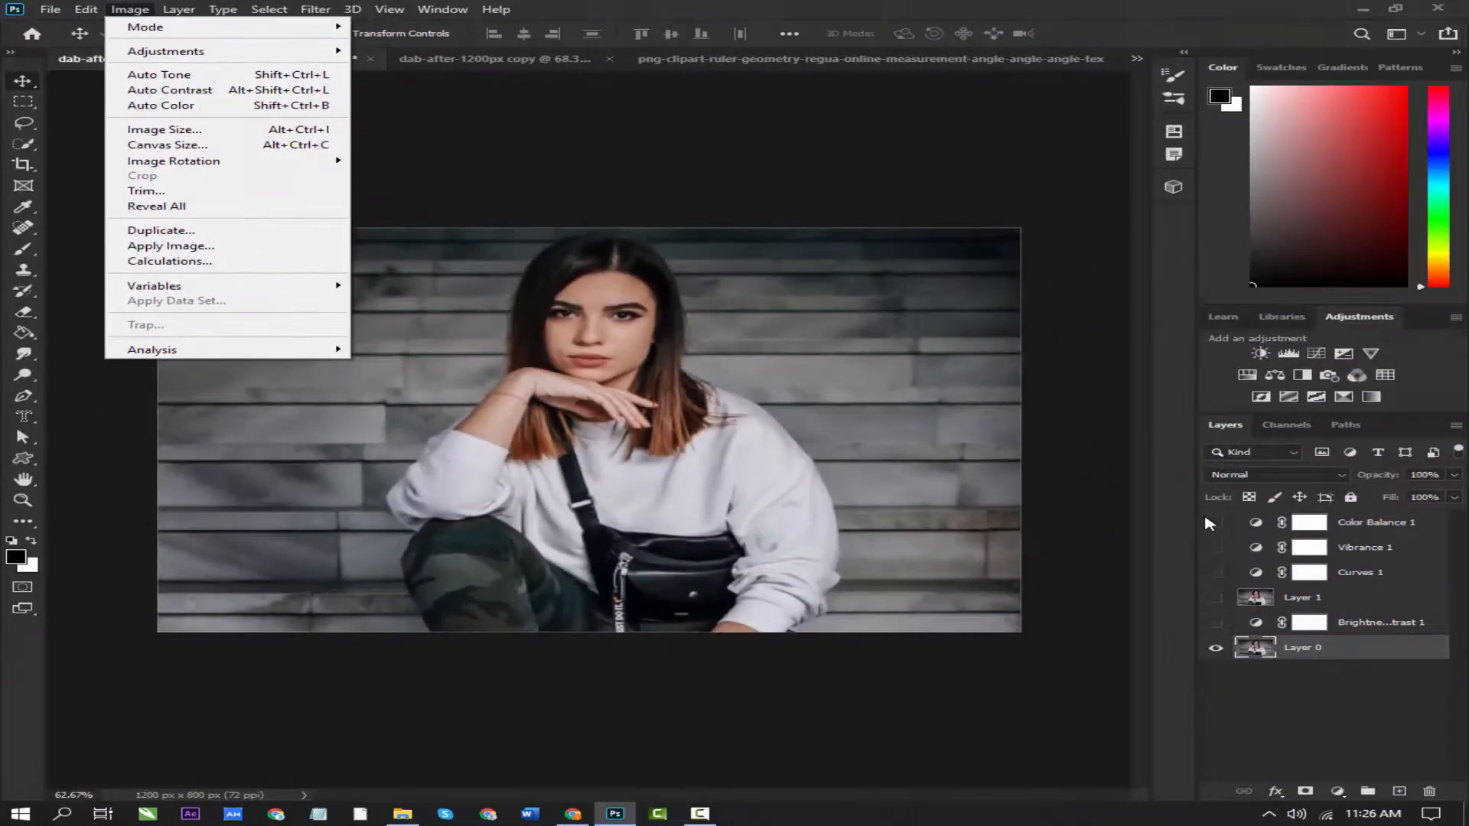
pyautogui.click(1344, 578)
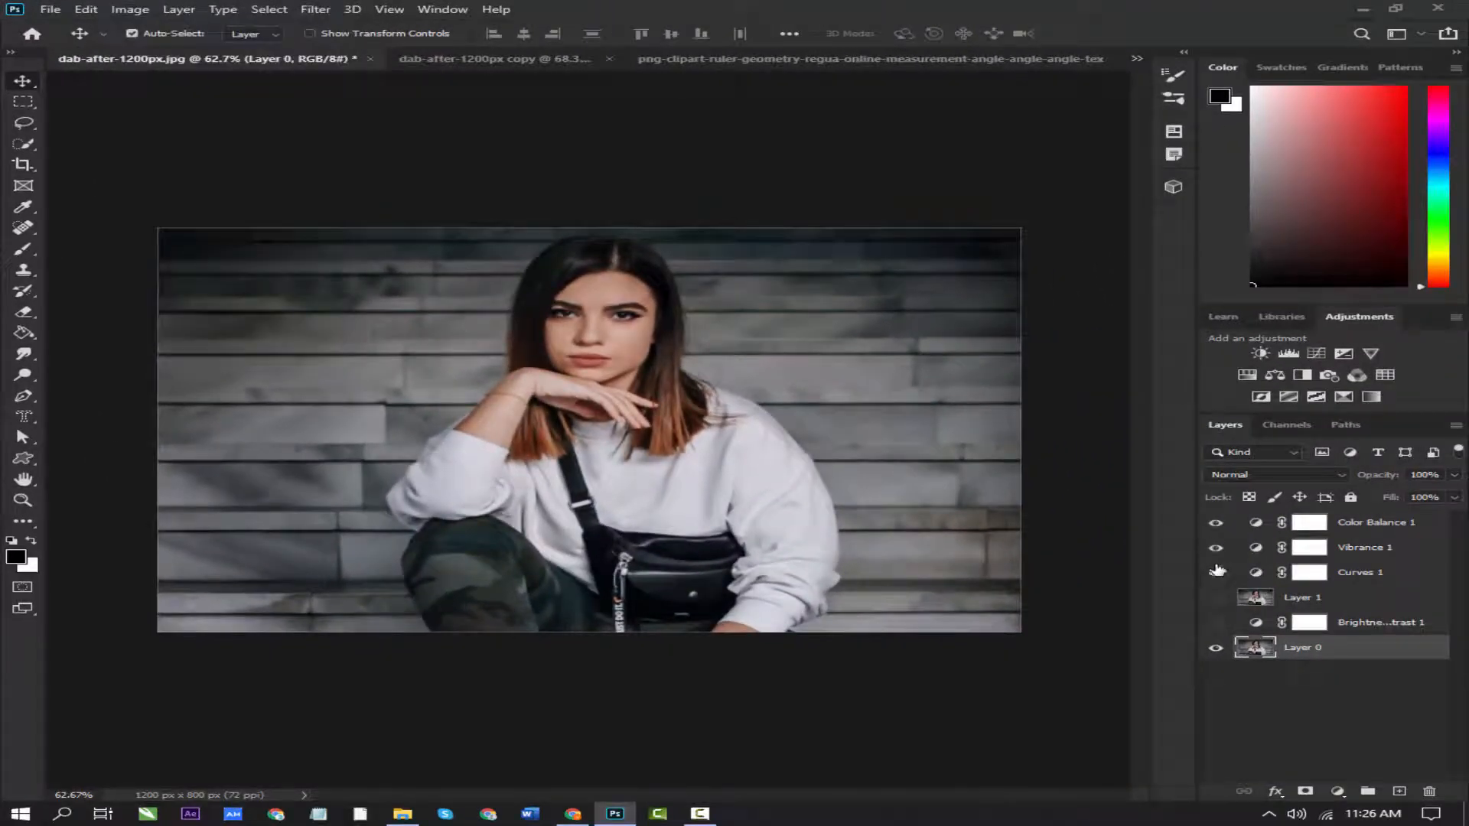
pyautogui.click(1216, 571)
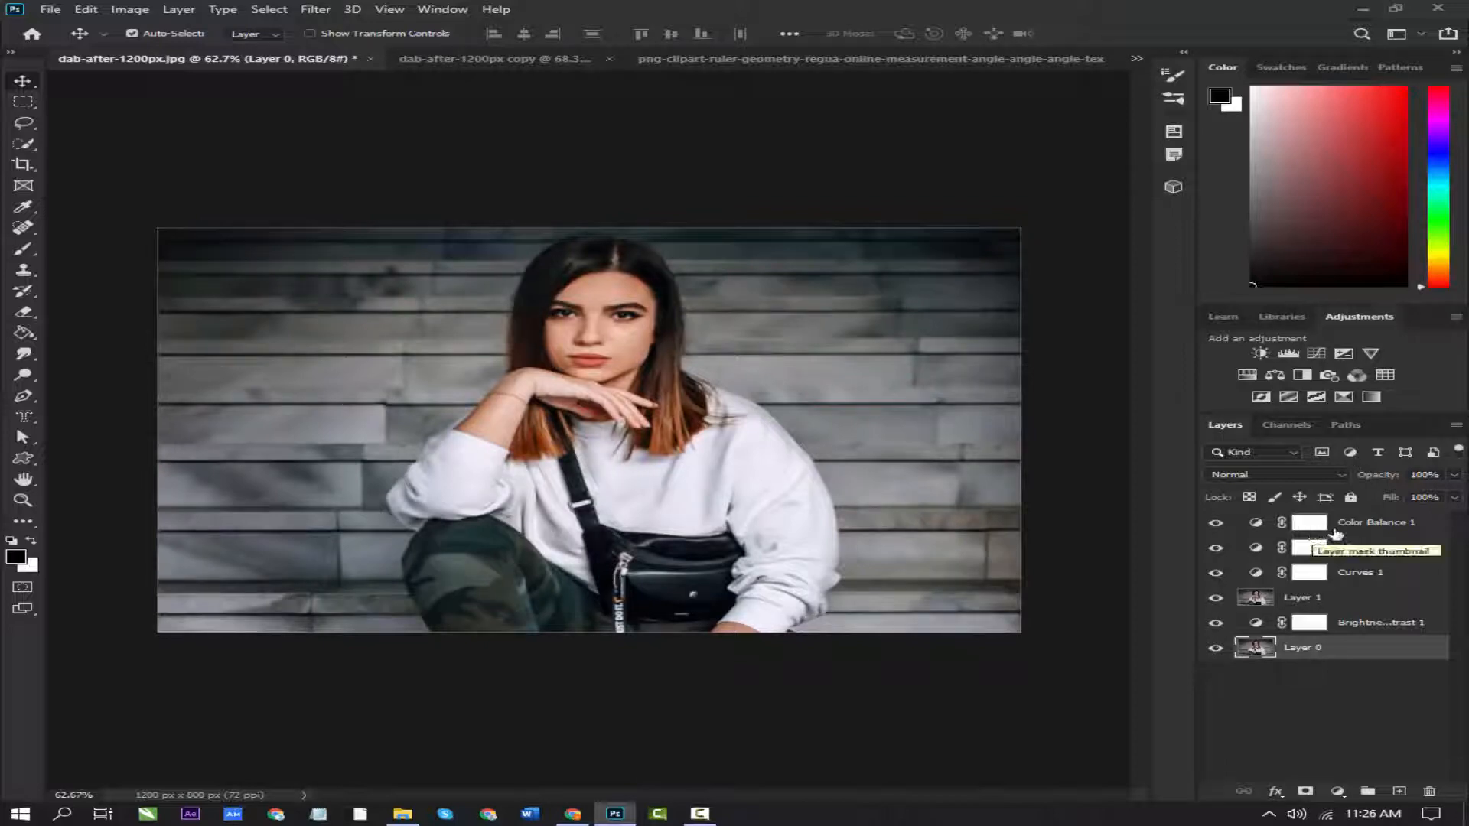
# Start Apply Image on Layer 0, try Color Balance 1 as the source layer and set it back to Merged
pyautogui.click(127, 9)
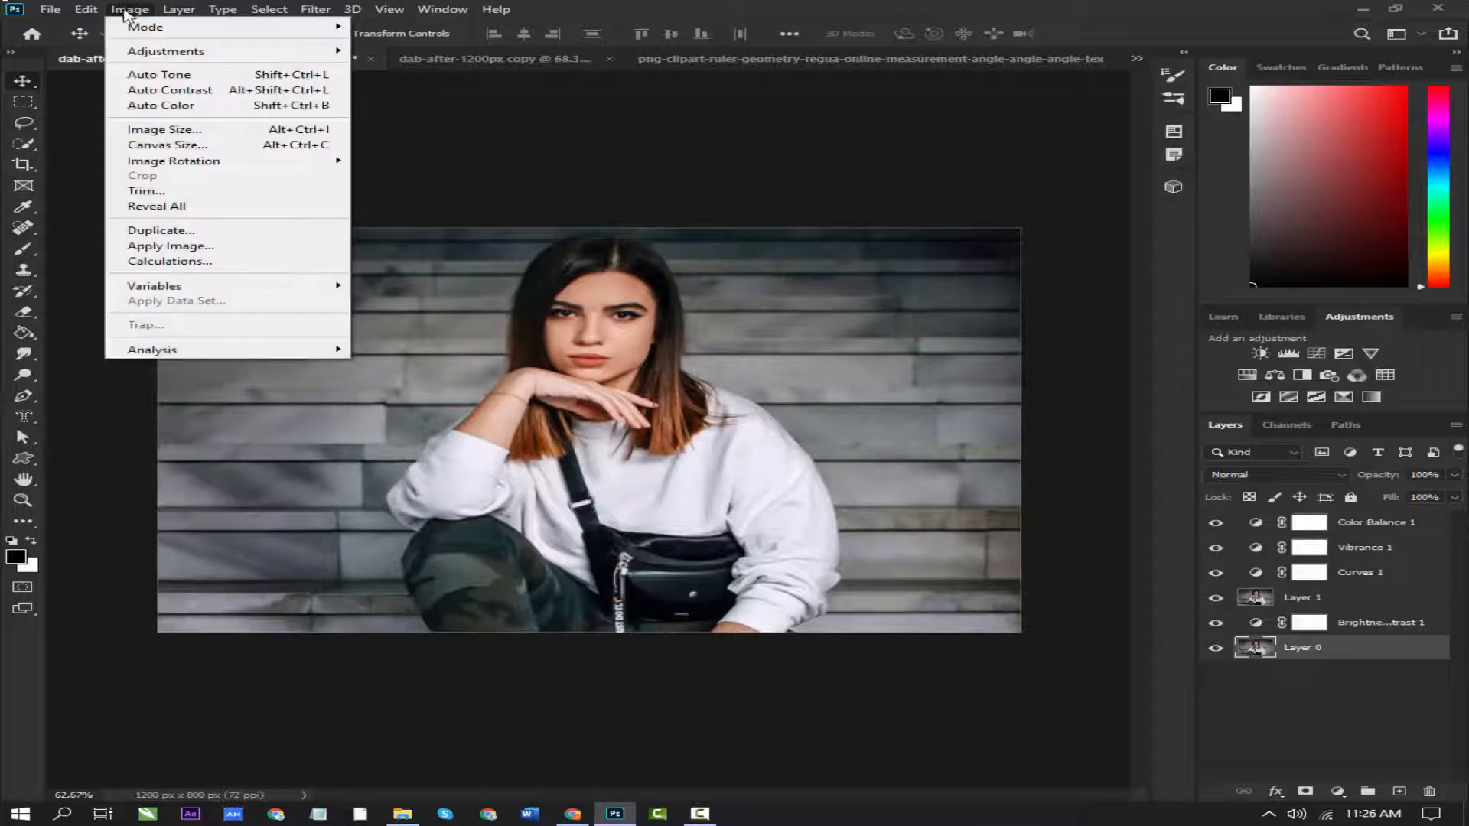
pyautogui.click(170, 246)
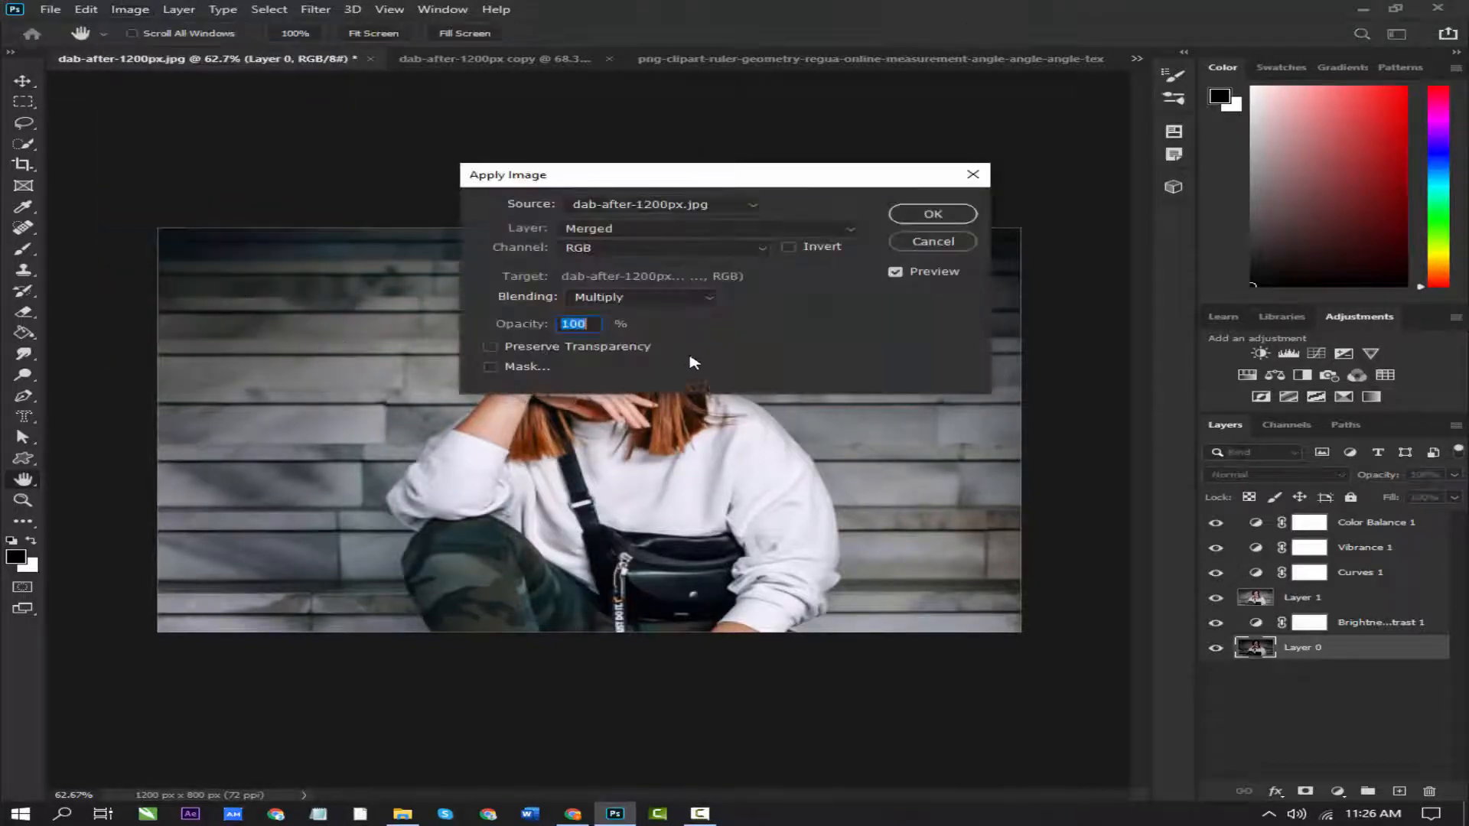
pyautogui.click(620, 230)
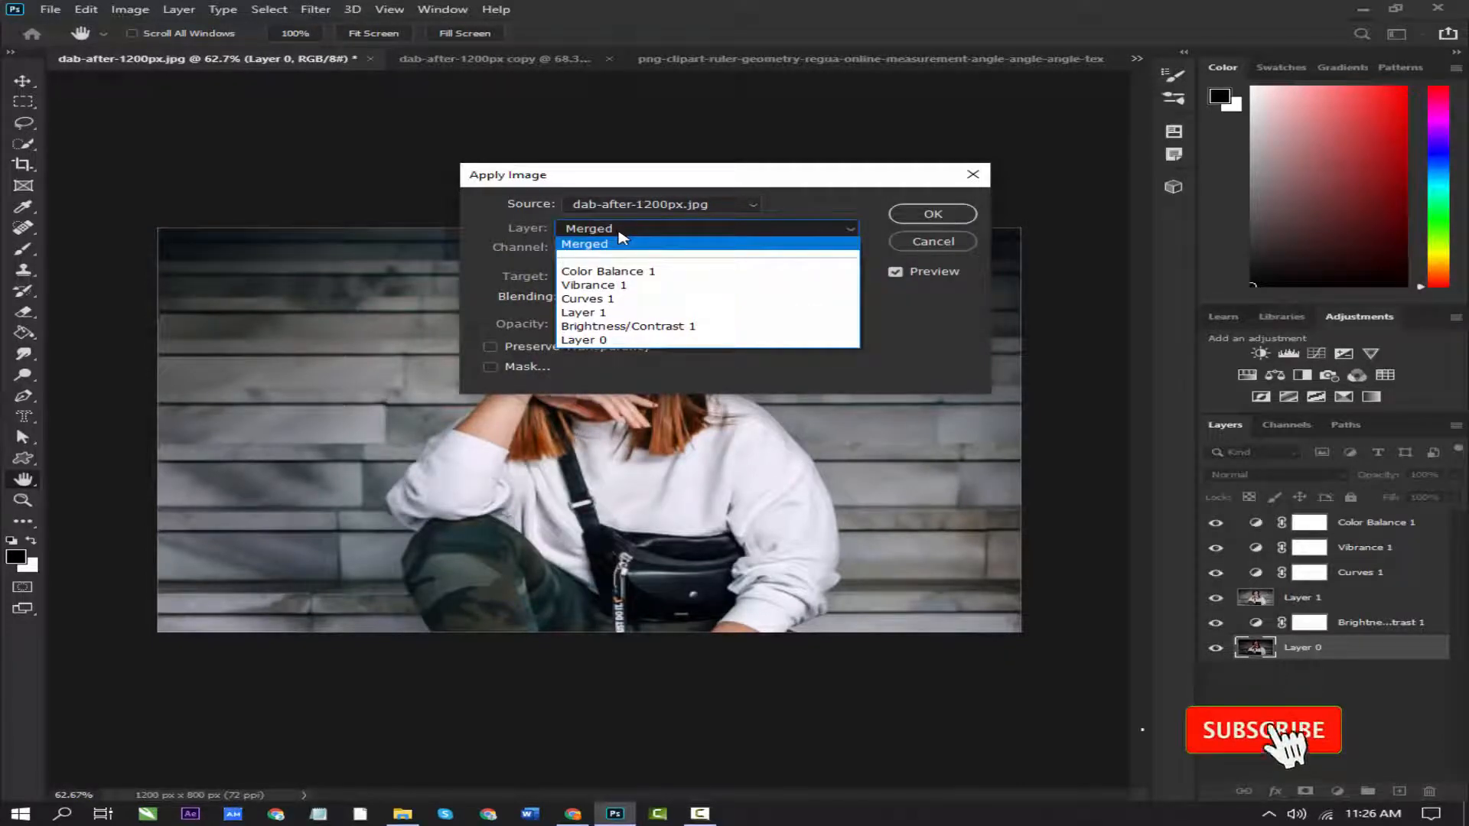
pyautogui.click(603, 272)
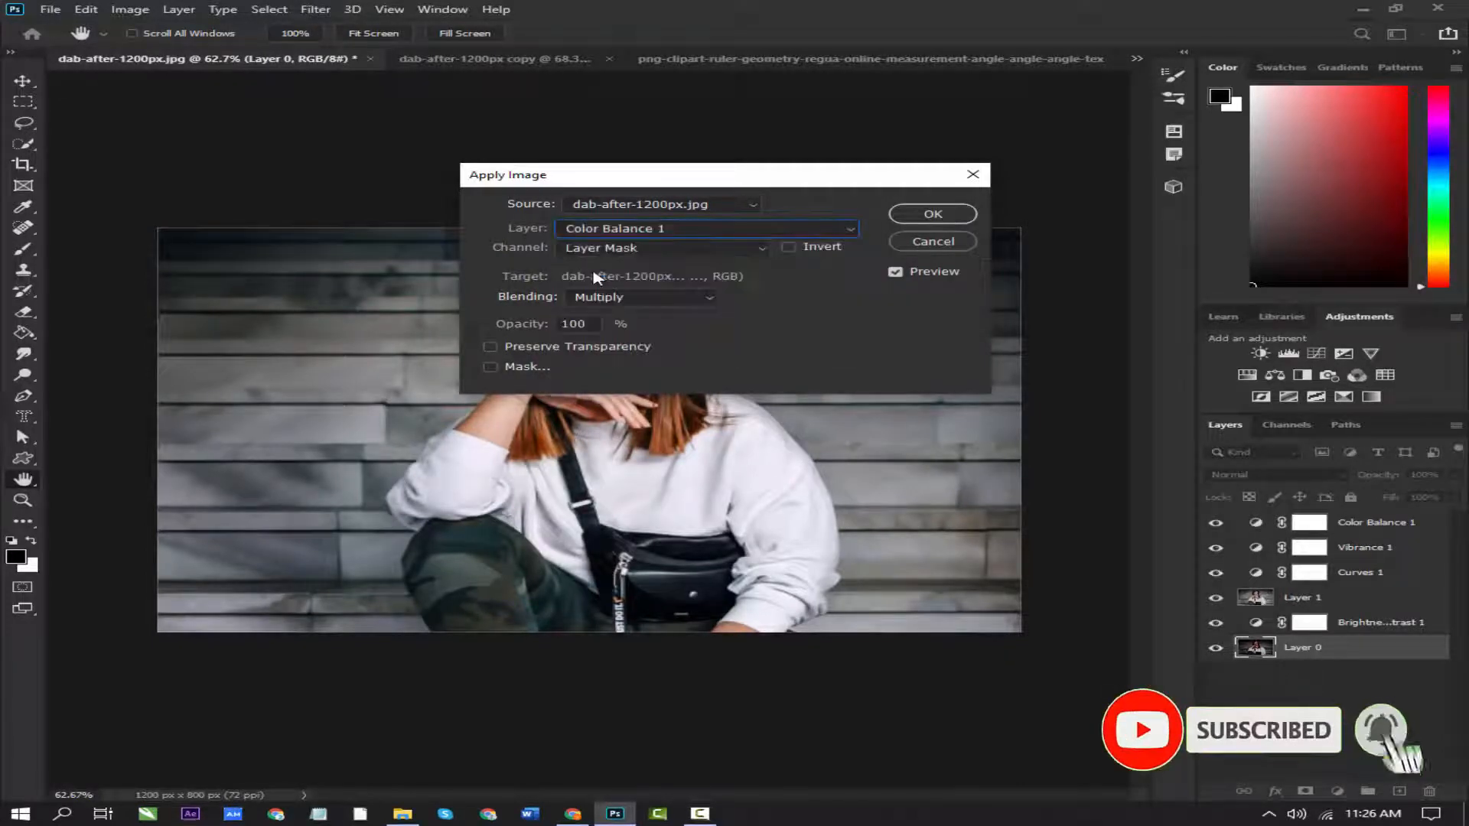
pyautogui.click(633, 233)
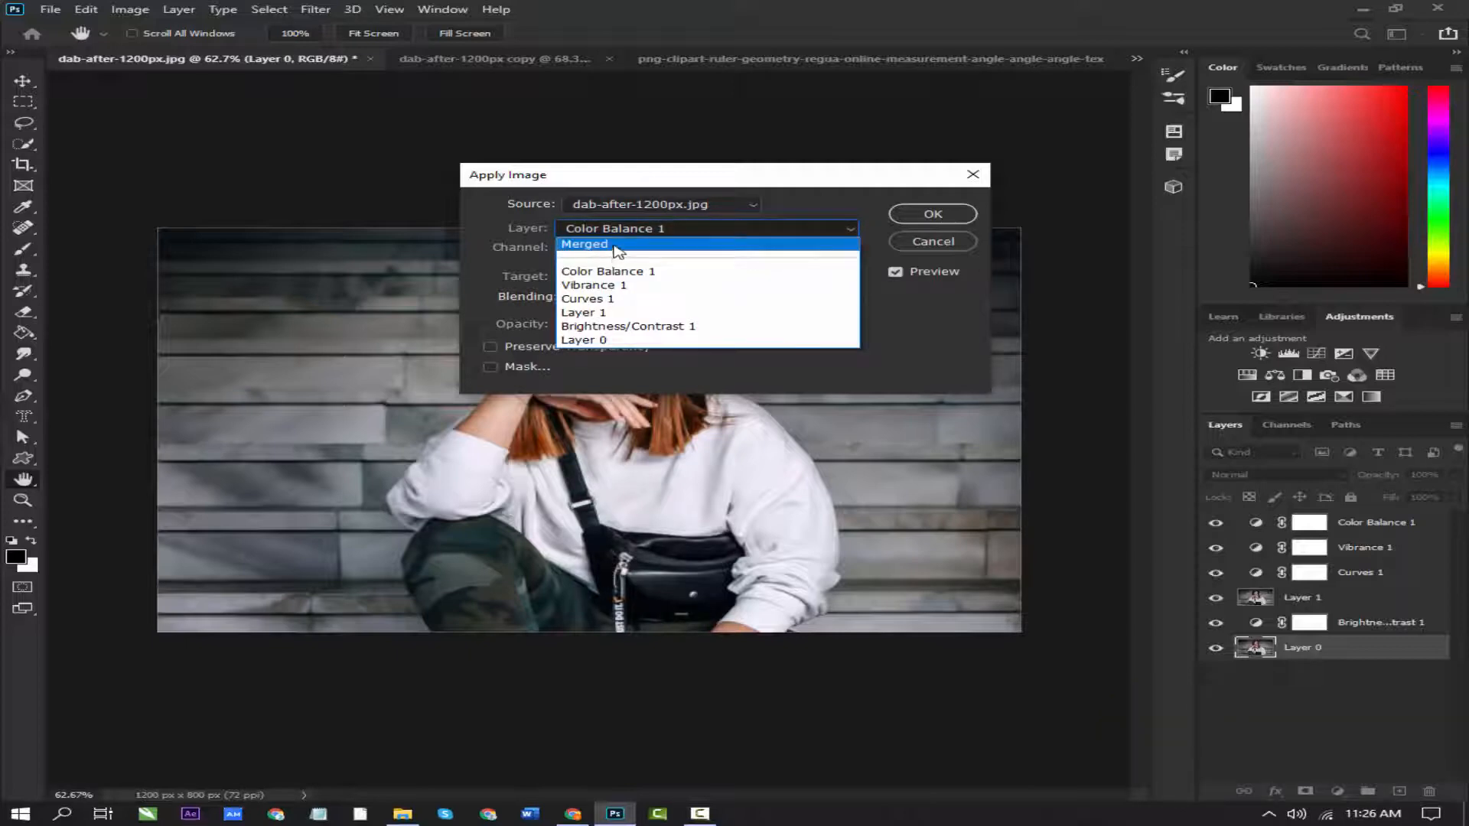
pyautogui.click(616, 246)
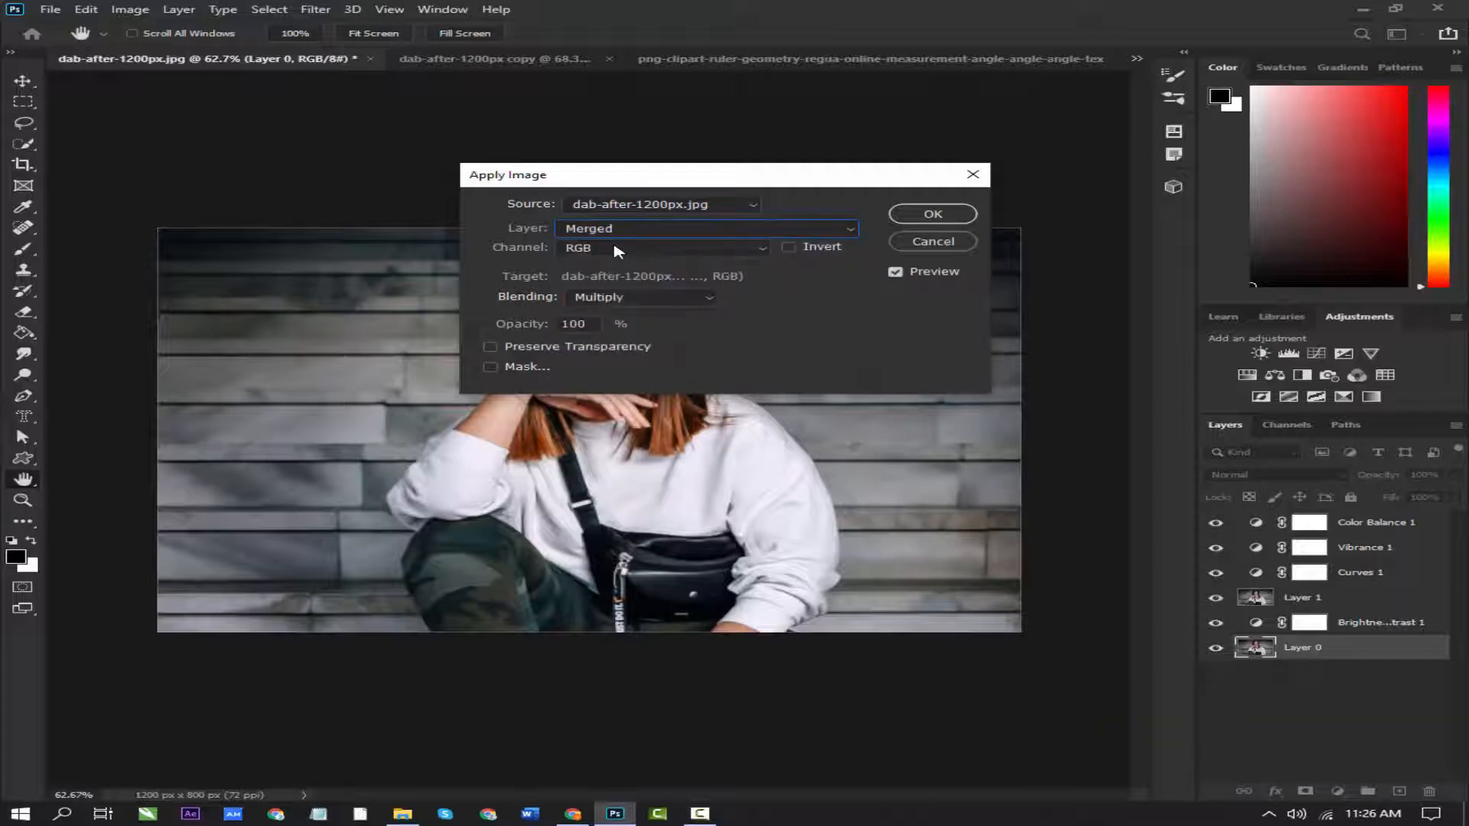
# Try the Red channel as the Apply Image source, restore RGB and test the Invert option
pyautogui.click(656, 252)
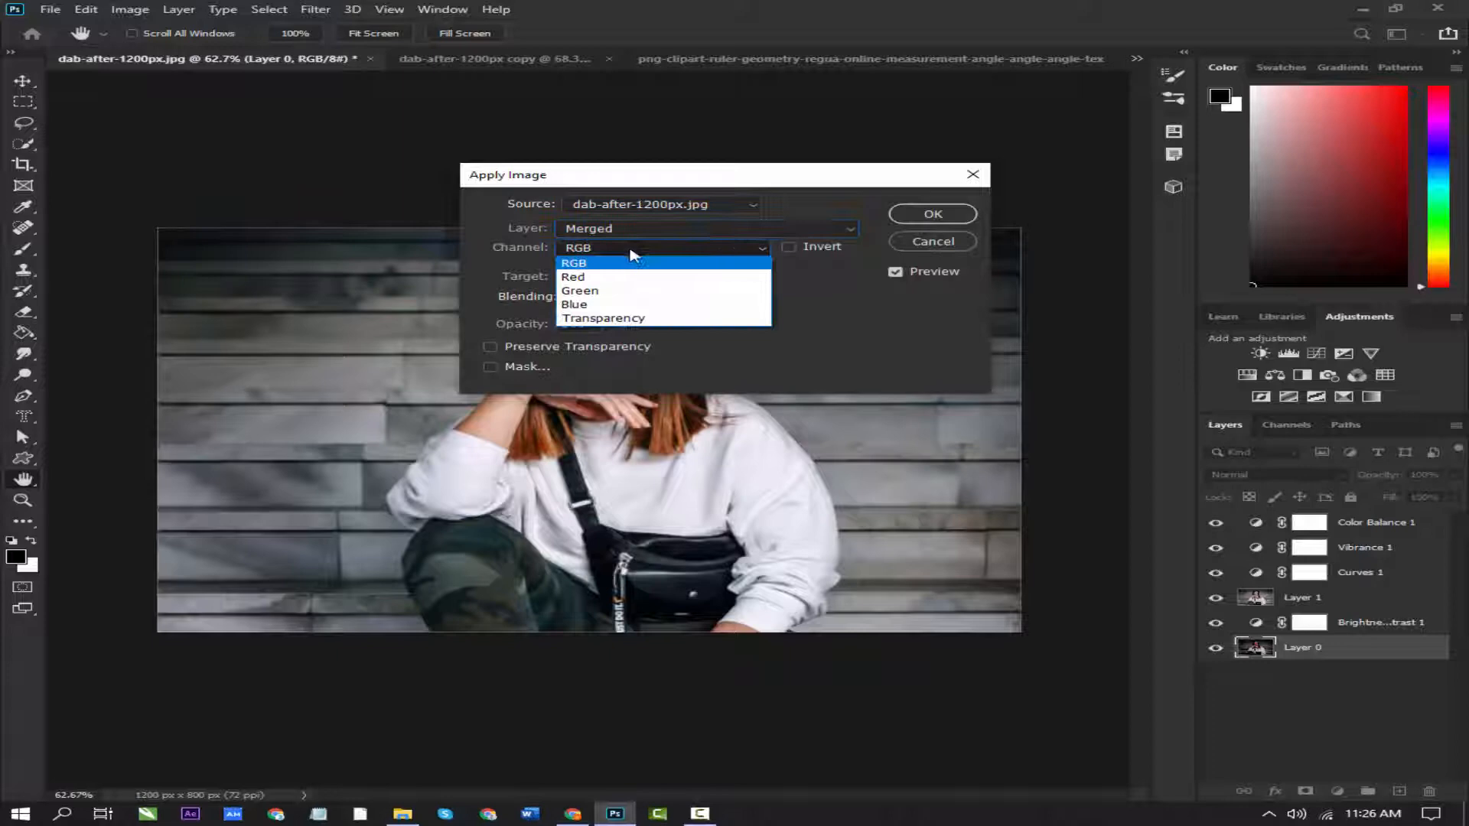
pyautogui.click(581, 278)
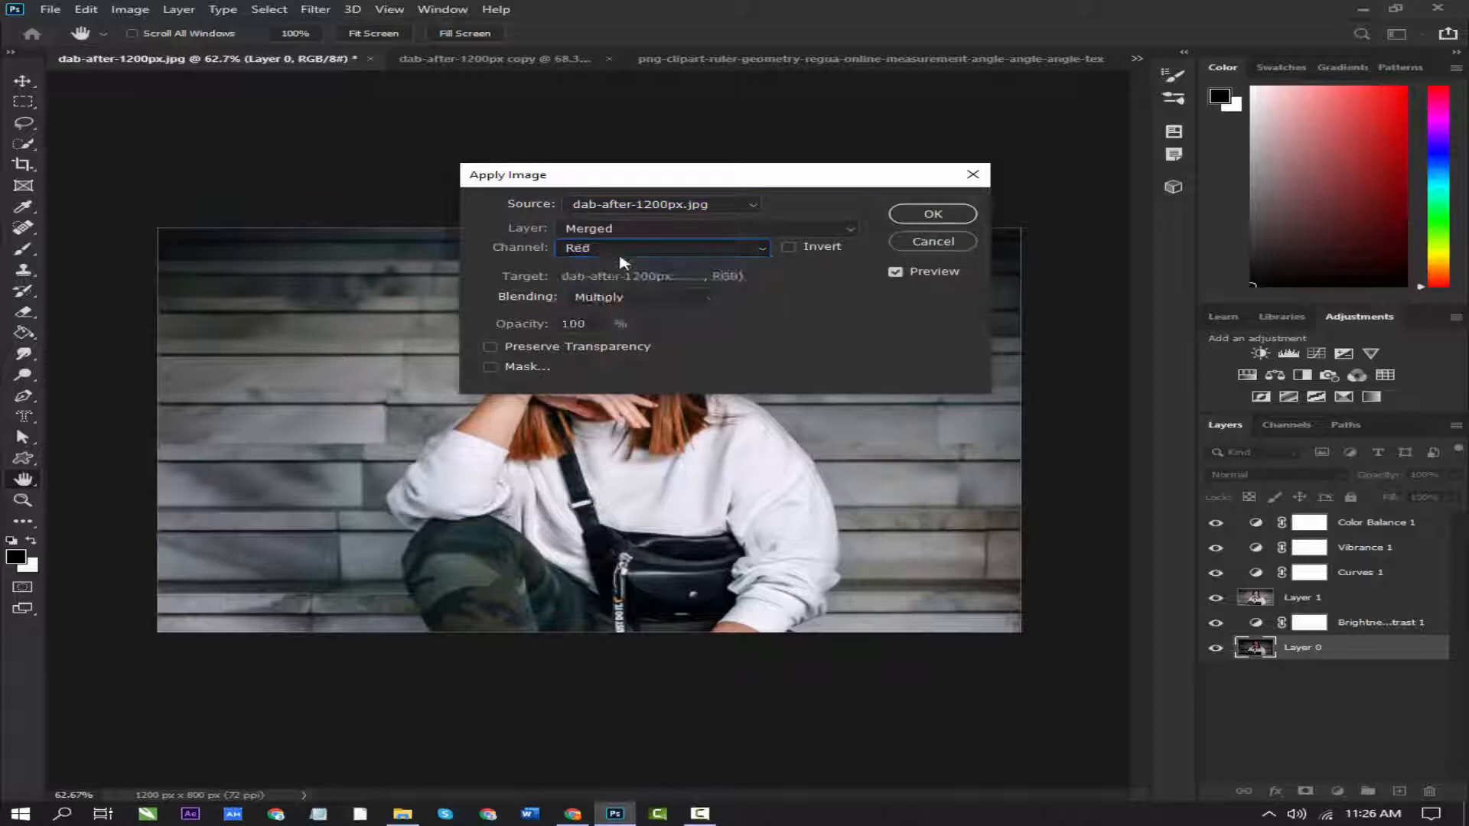
pyautogui.click(616, 252)
pyautogui.click(598, 264)
pyautogui.click(789, 247)
# Compare the blending modes, set blending to Normal and apply the merged RGB image to Layer 0 at 100% opacity
pyautogui.click(608, 296)
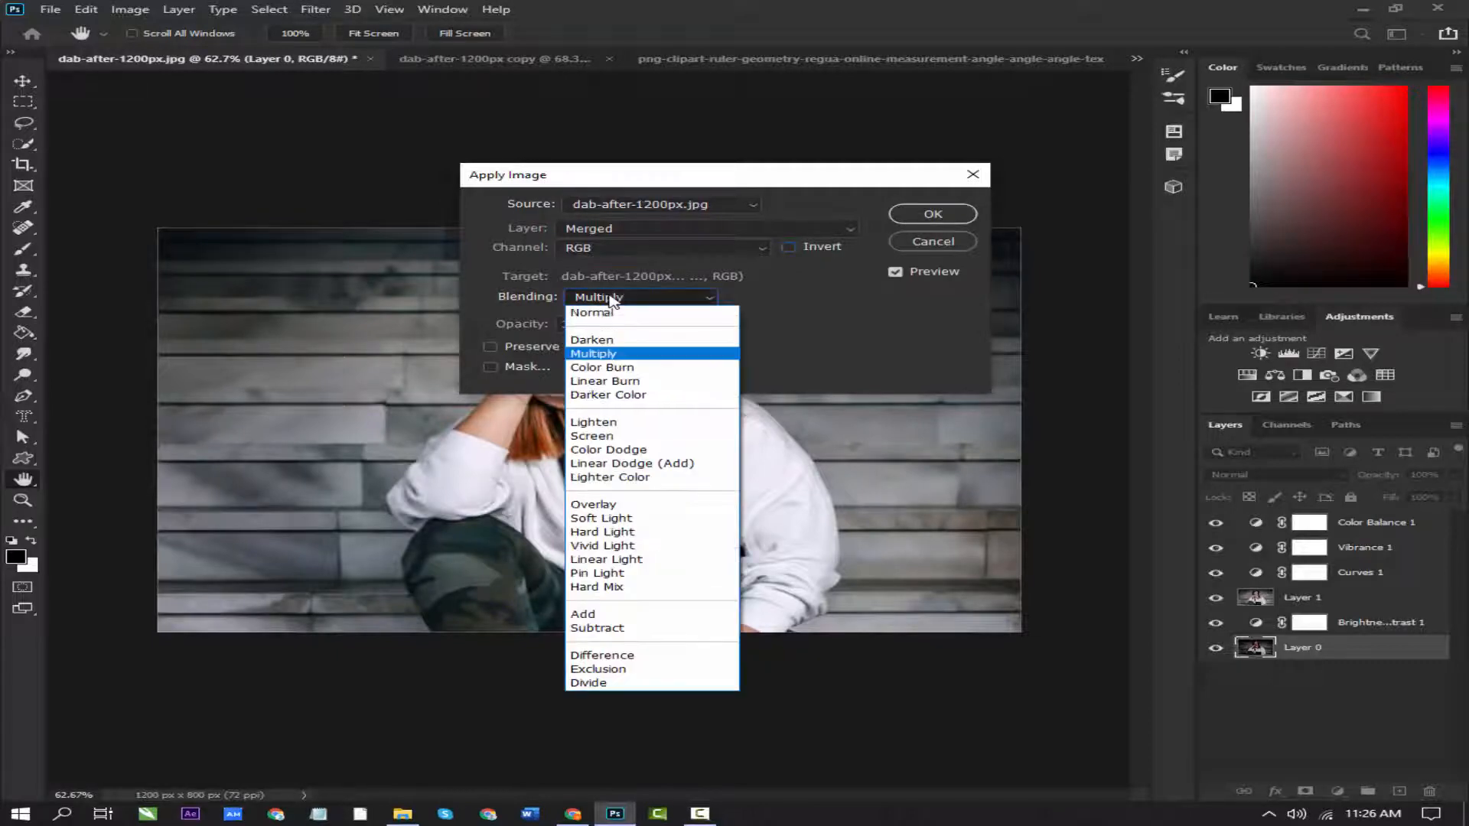
pyautogui.click(608, 314)
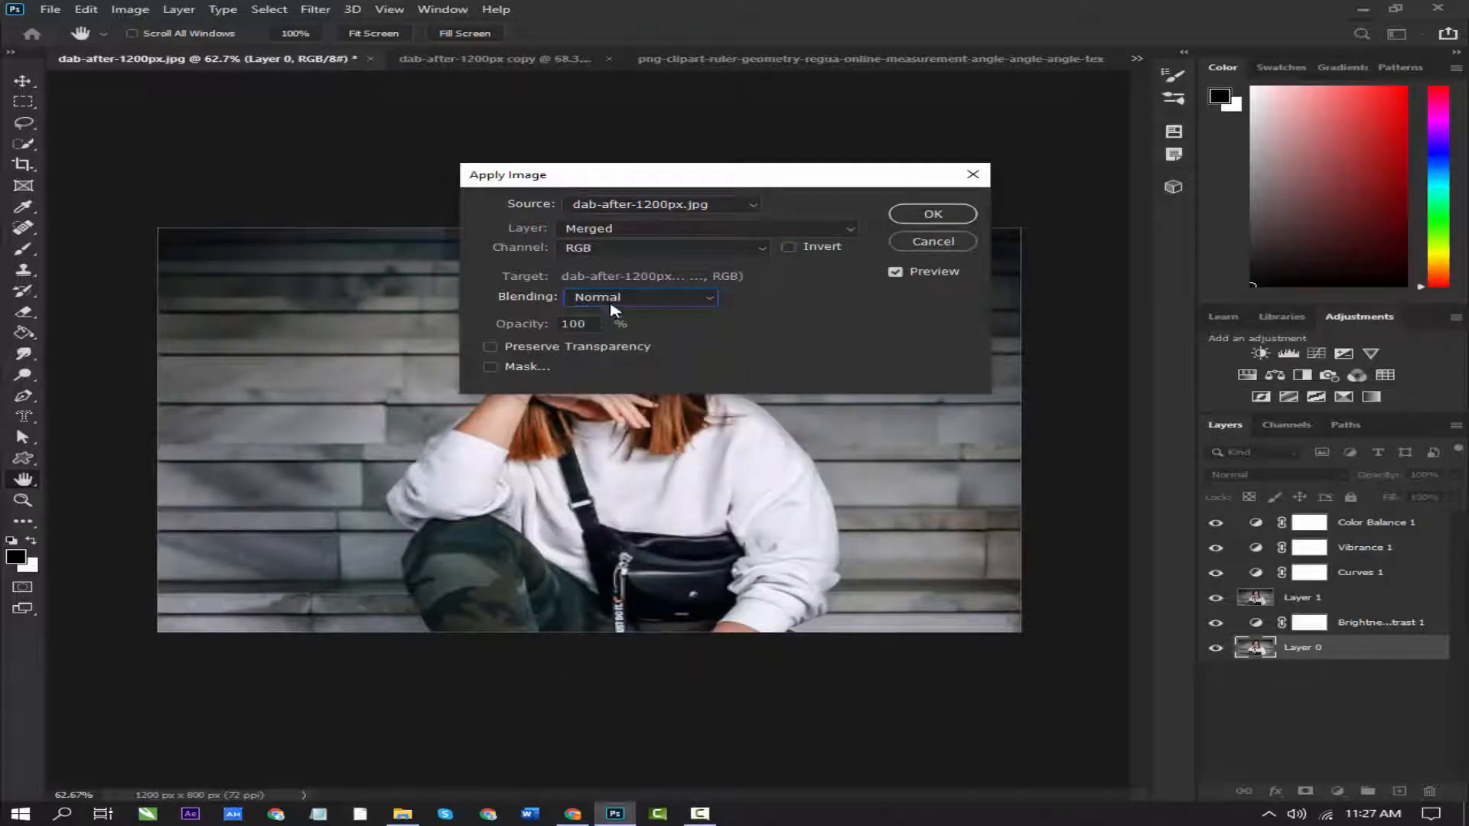
pyautogui.click(621, 294)
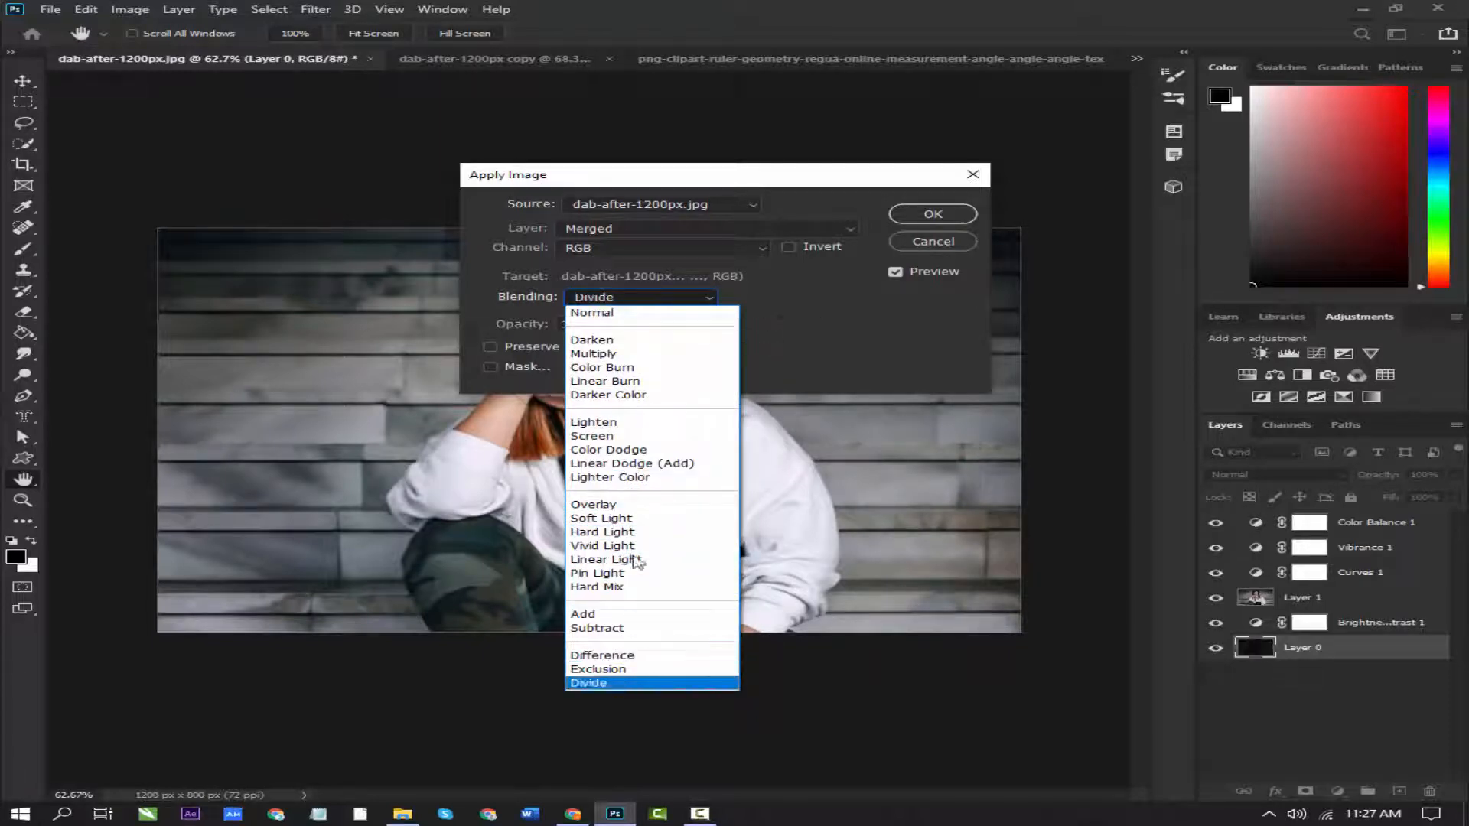
pyautogui.click(597, 313)
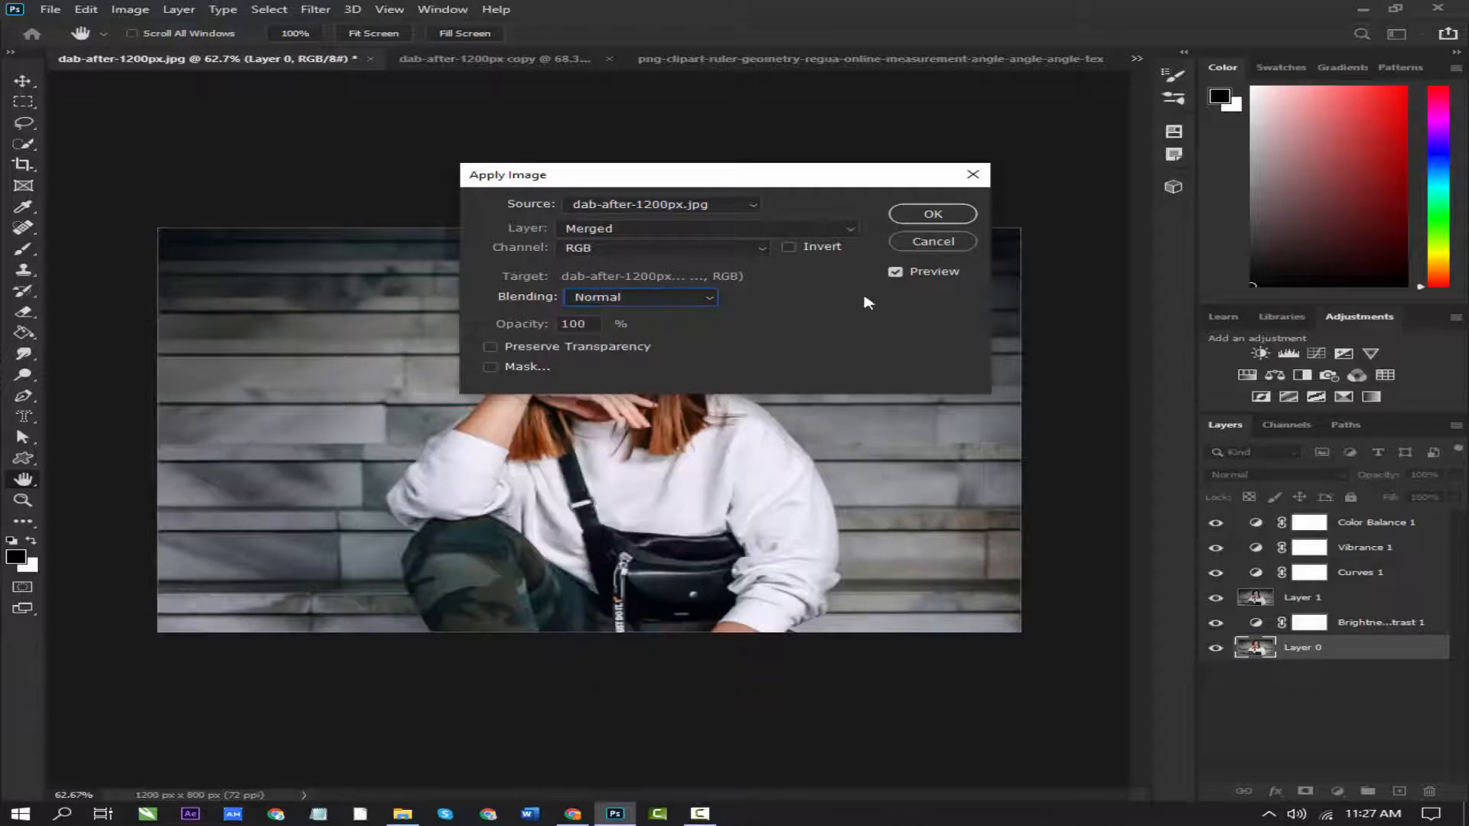
pyautogui.click(931, 214)
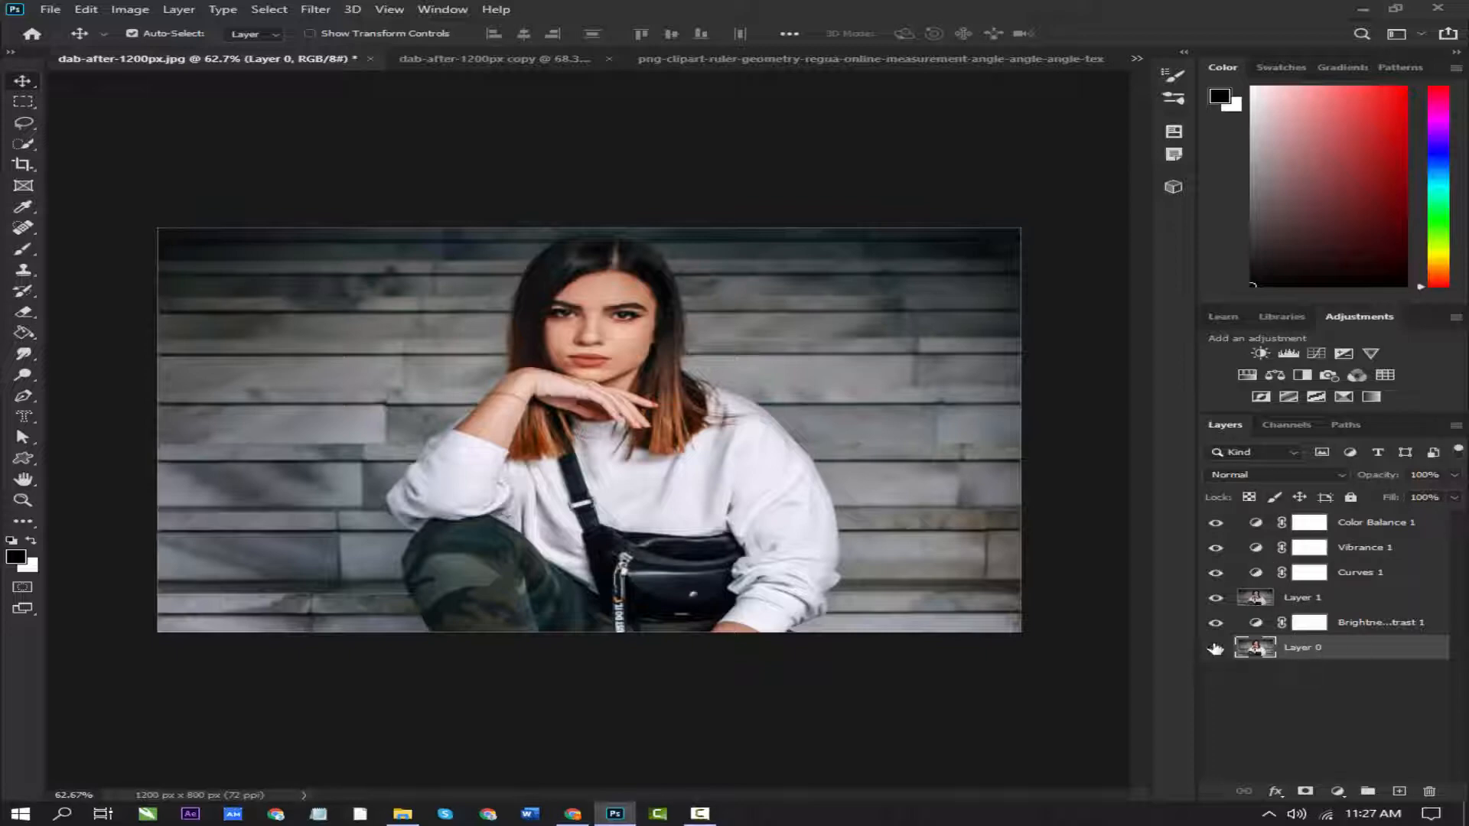
# Toggle Layer 1's visibility to compare the result, and hide all layers above Layer 0
pyautogui.click(1217, 597)
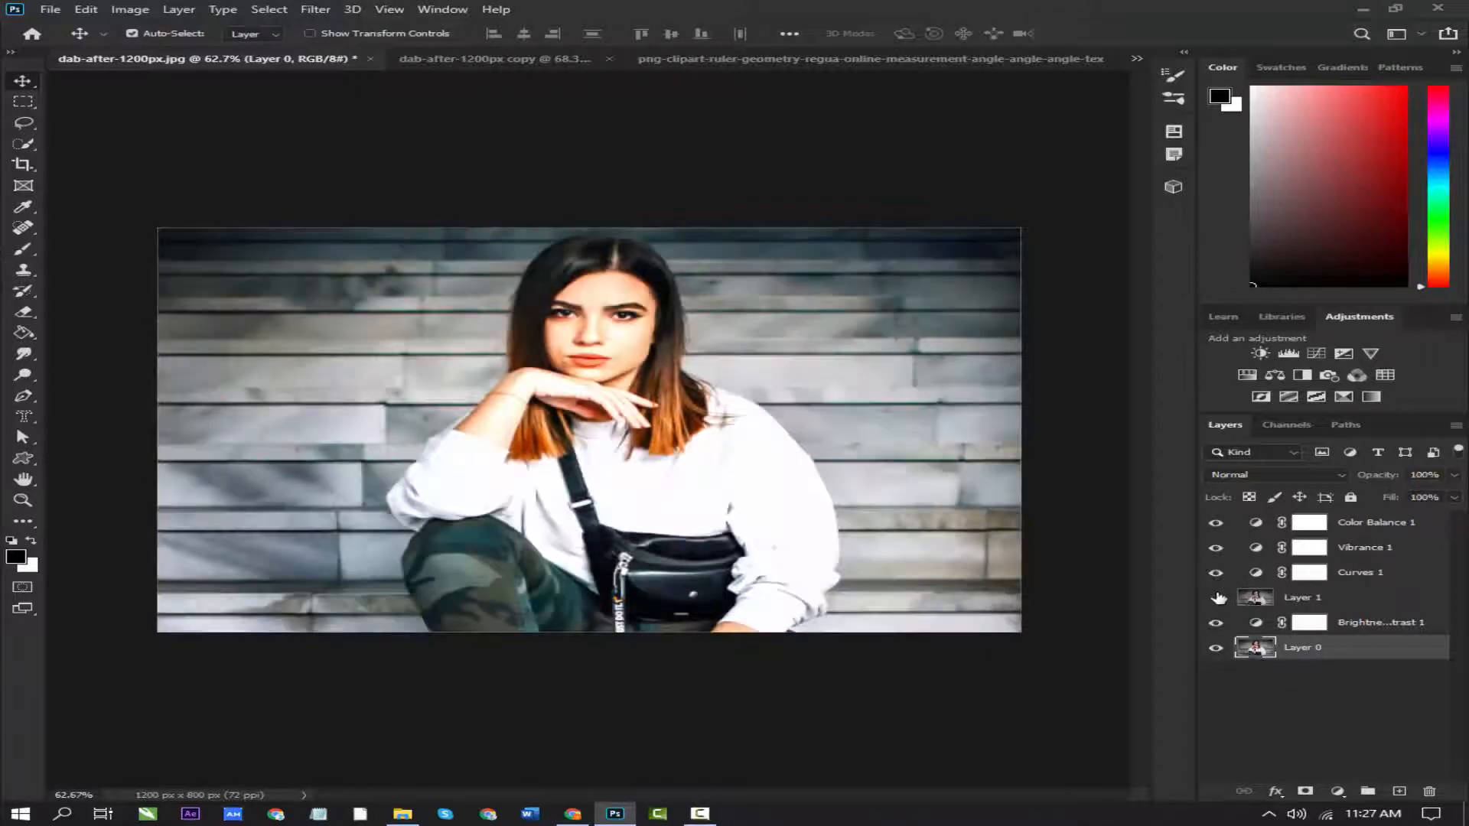
pyautogui.click(1217, 597)
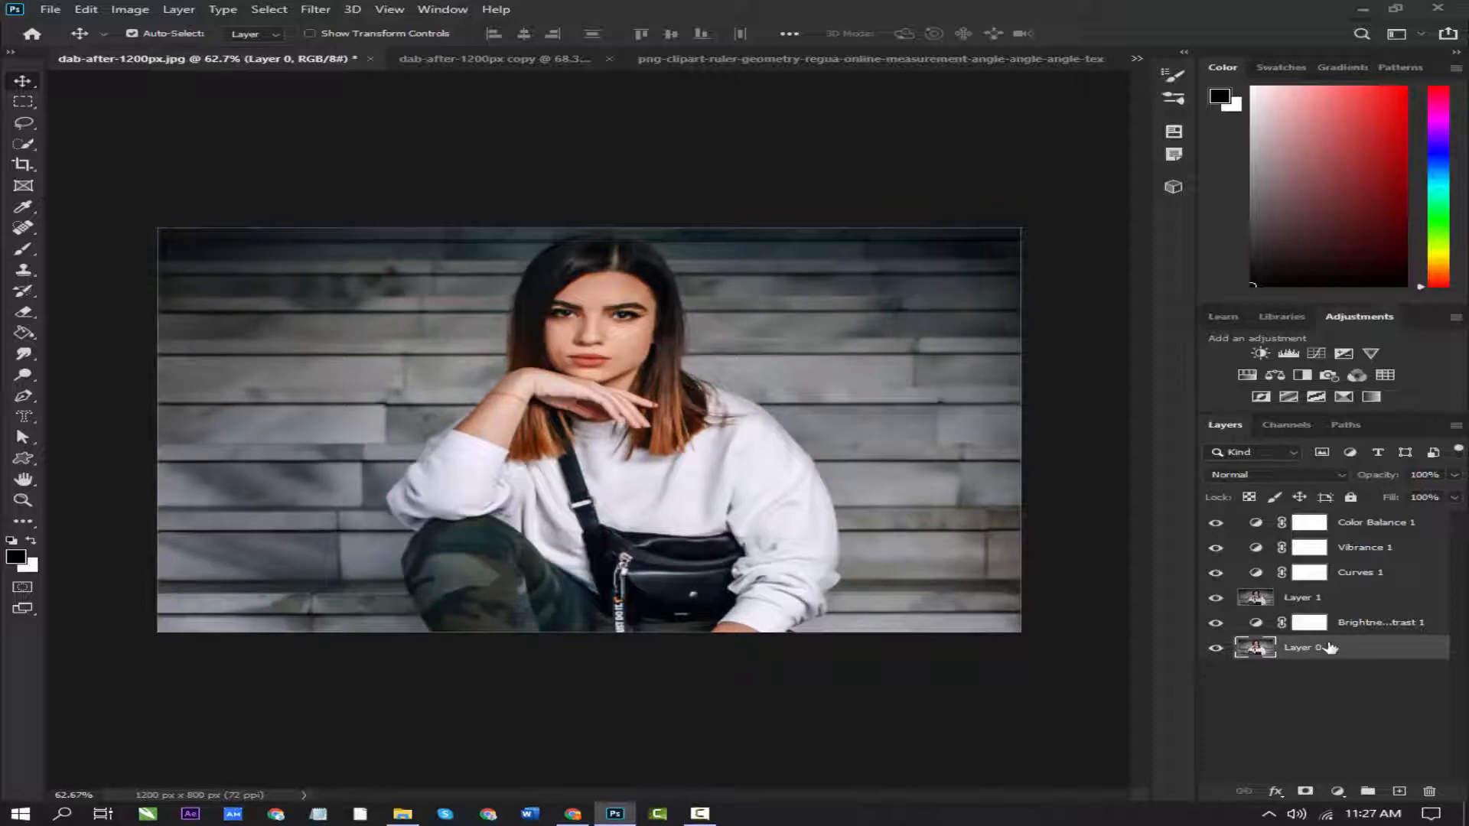
pyautogui.click(1216, 522)
pyautogui.moveTo(1213, 552); pyautogui.dragTo(1218, 630)
pyautogui.click(129, 9)
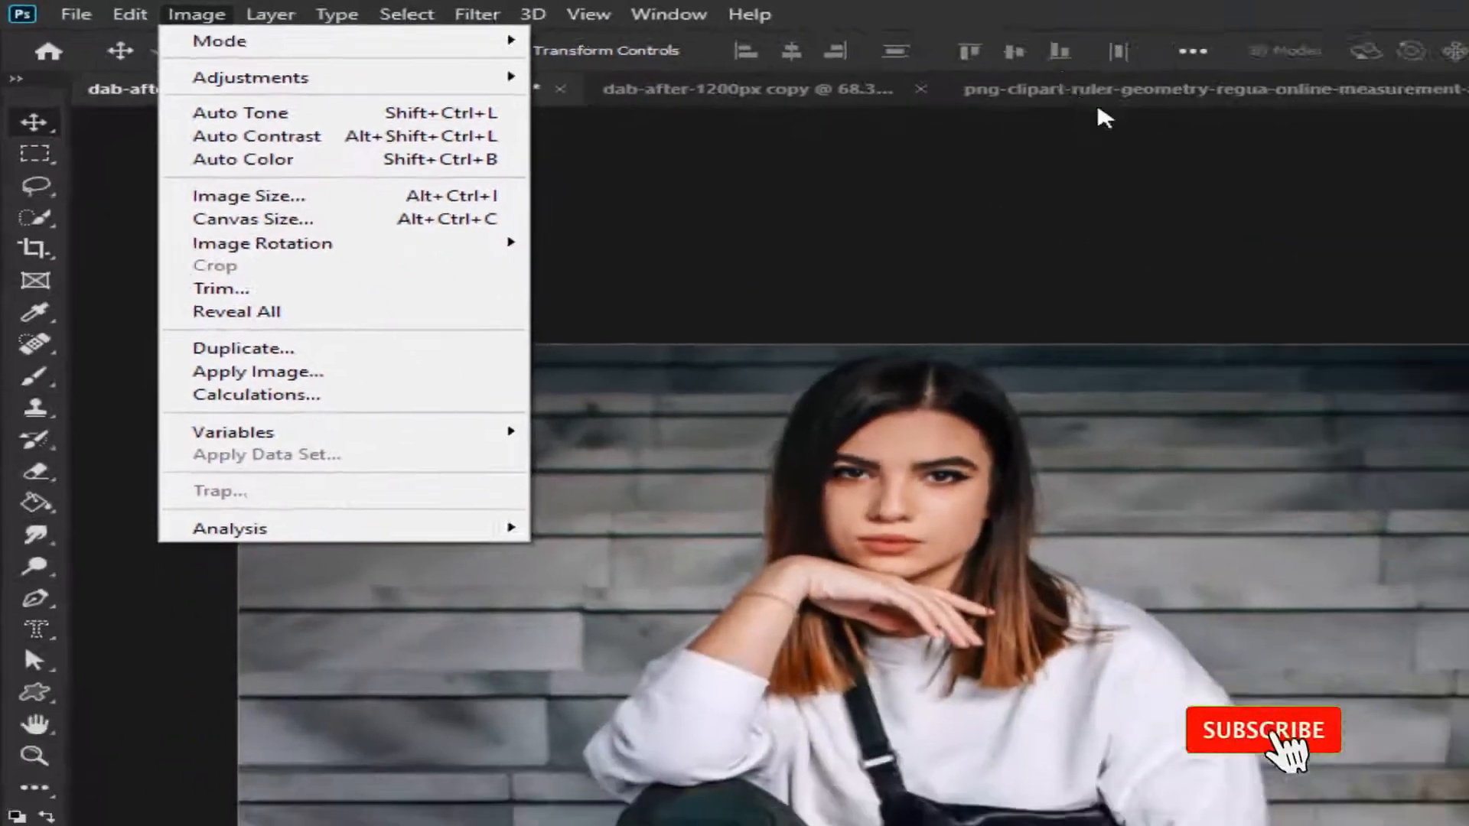
pyautogui.click(734, 63)
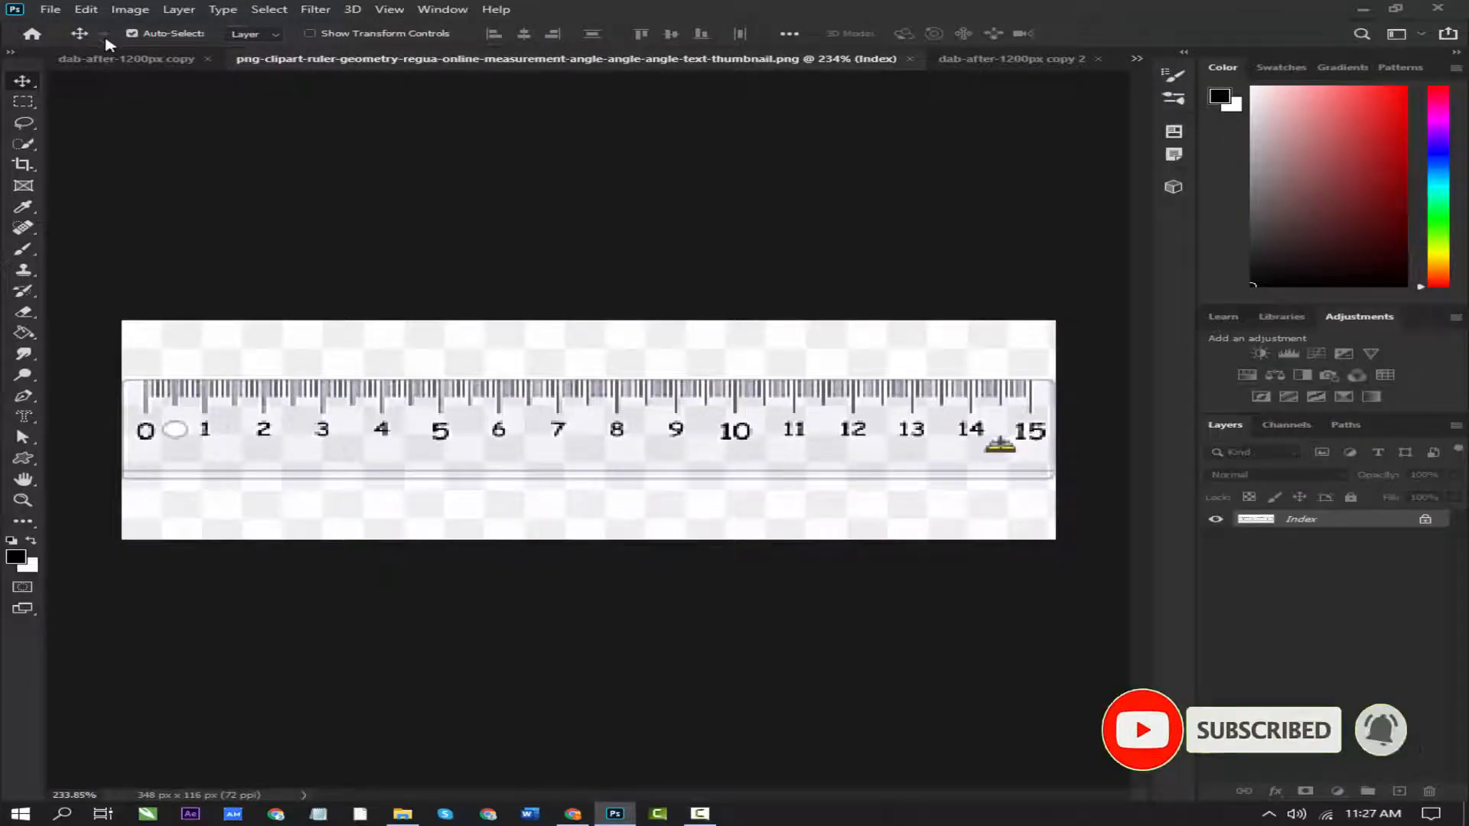
pyautogui.click(85, 10)
pyautogui.moveTo(130, 9)
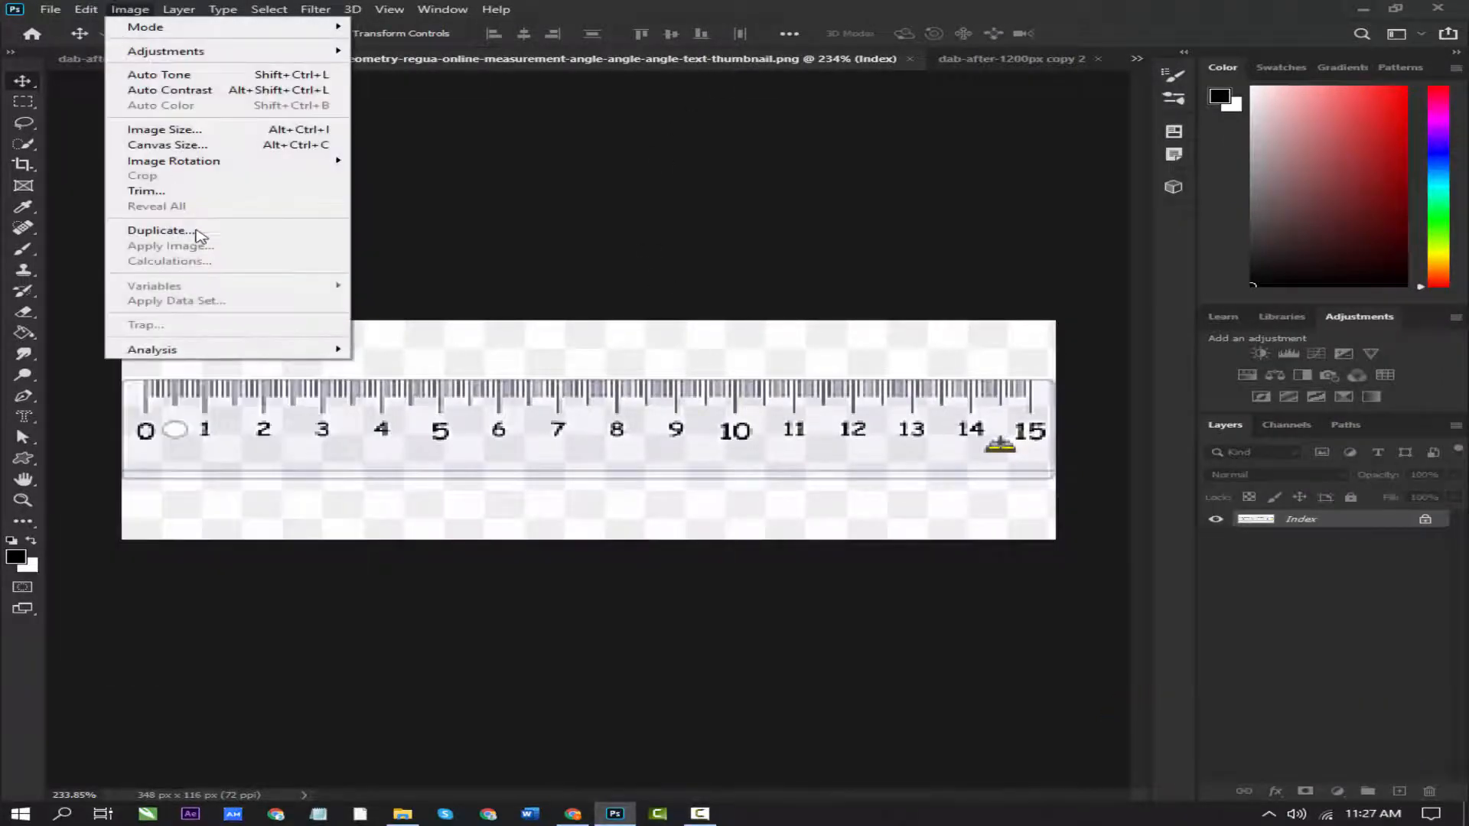
pyautogui.click(942, 478)
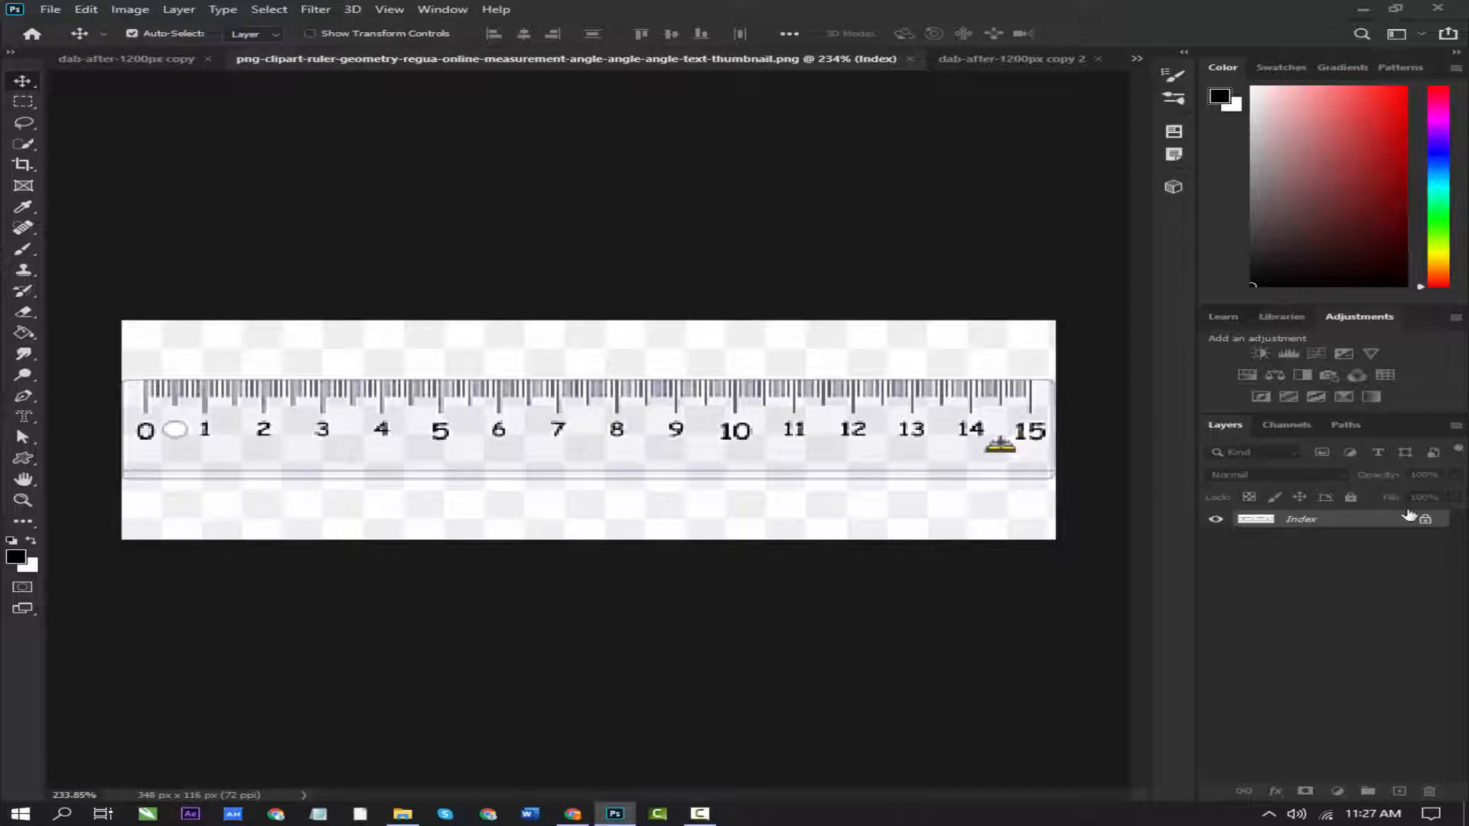
pyautogui.click(130, 9)
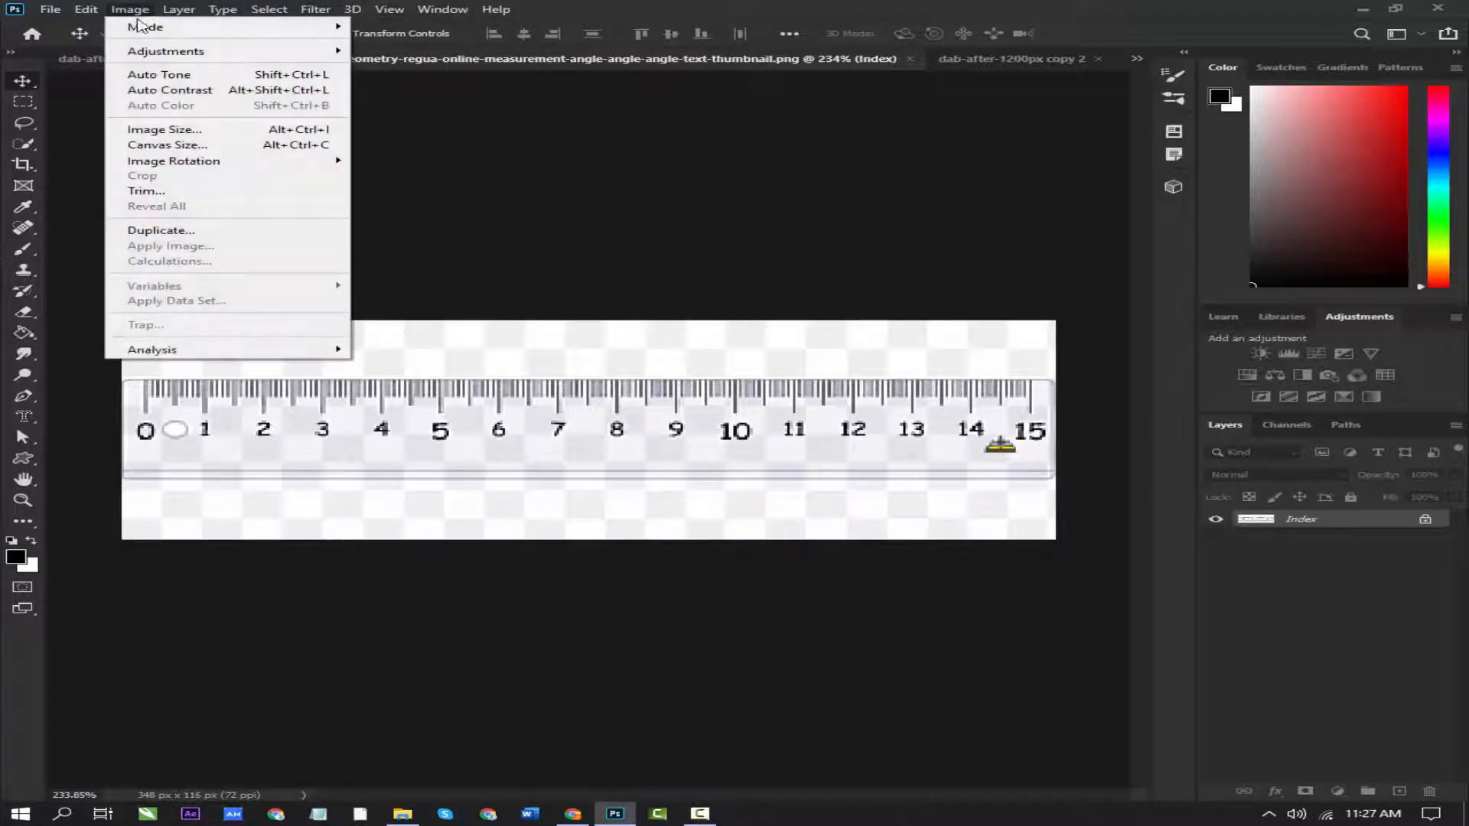
pyautogui.click(86, 9)
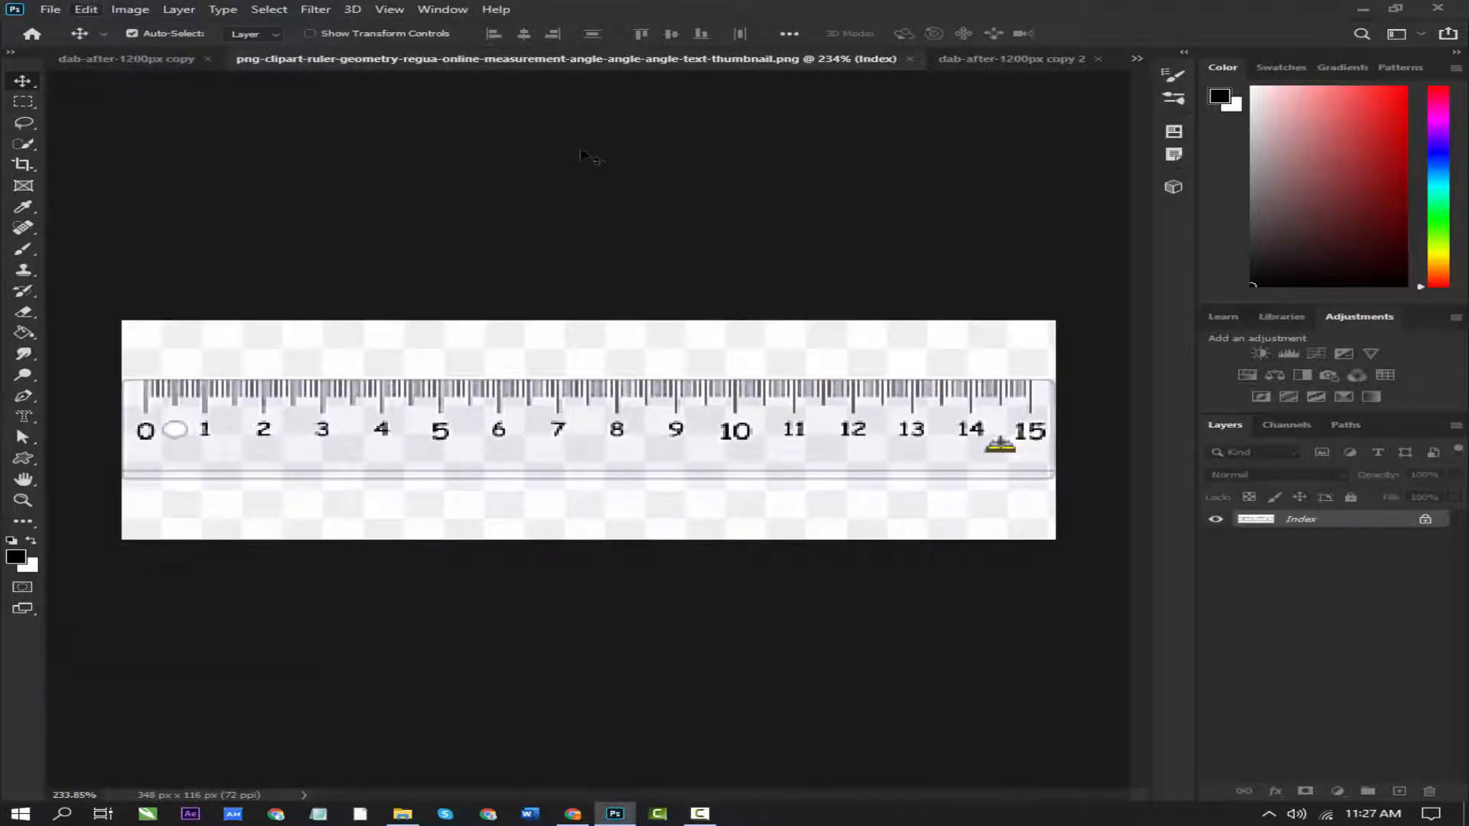
pyautogui.click(976, 59)
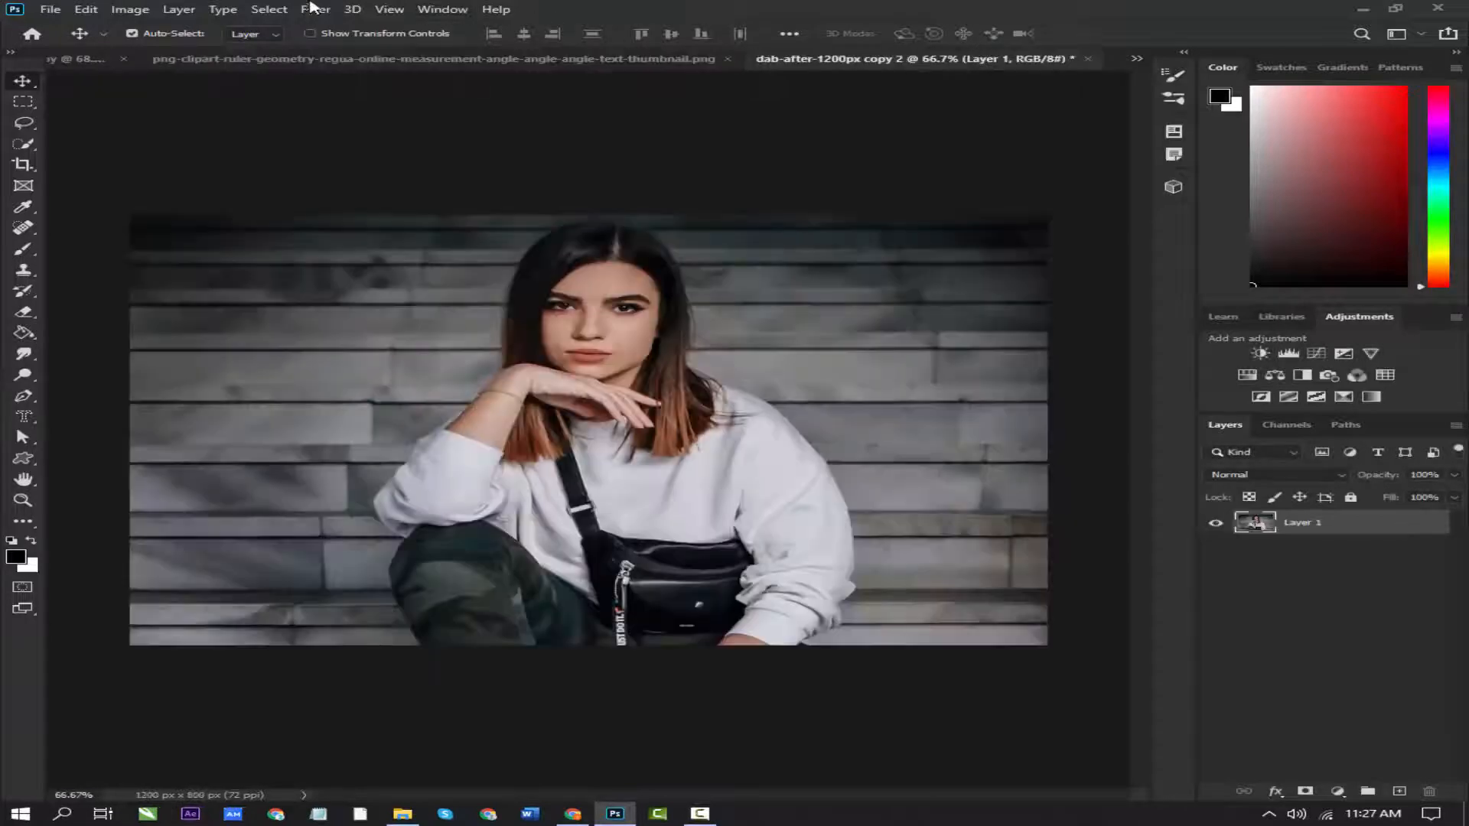
pyautogui.click(126, 9)
pyautogui.click(159, 264)
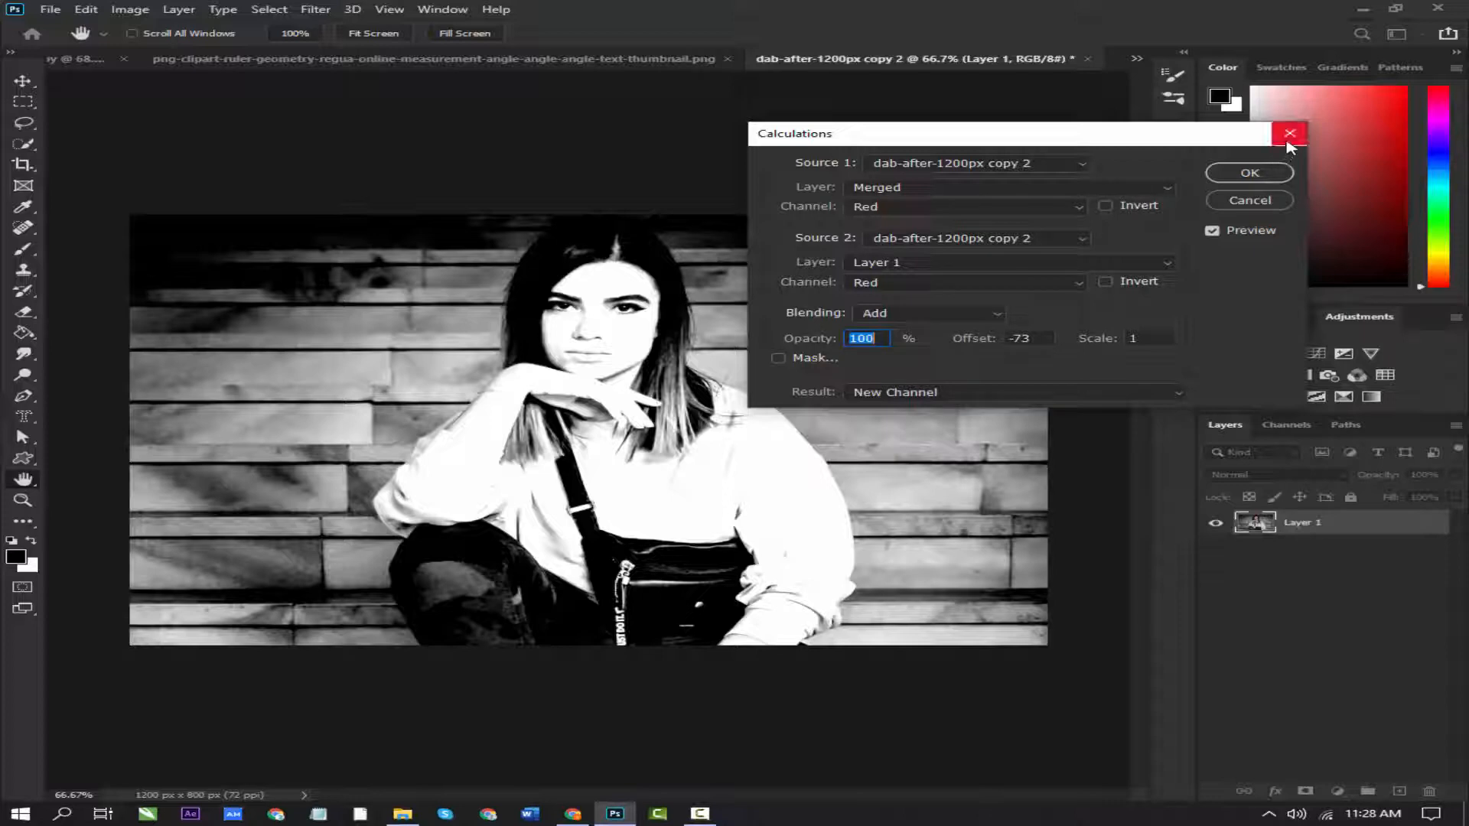
pyautogui.click(1250, 200)
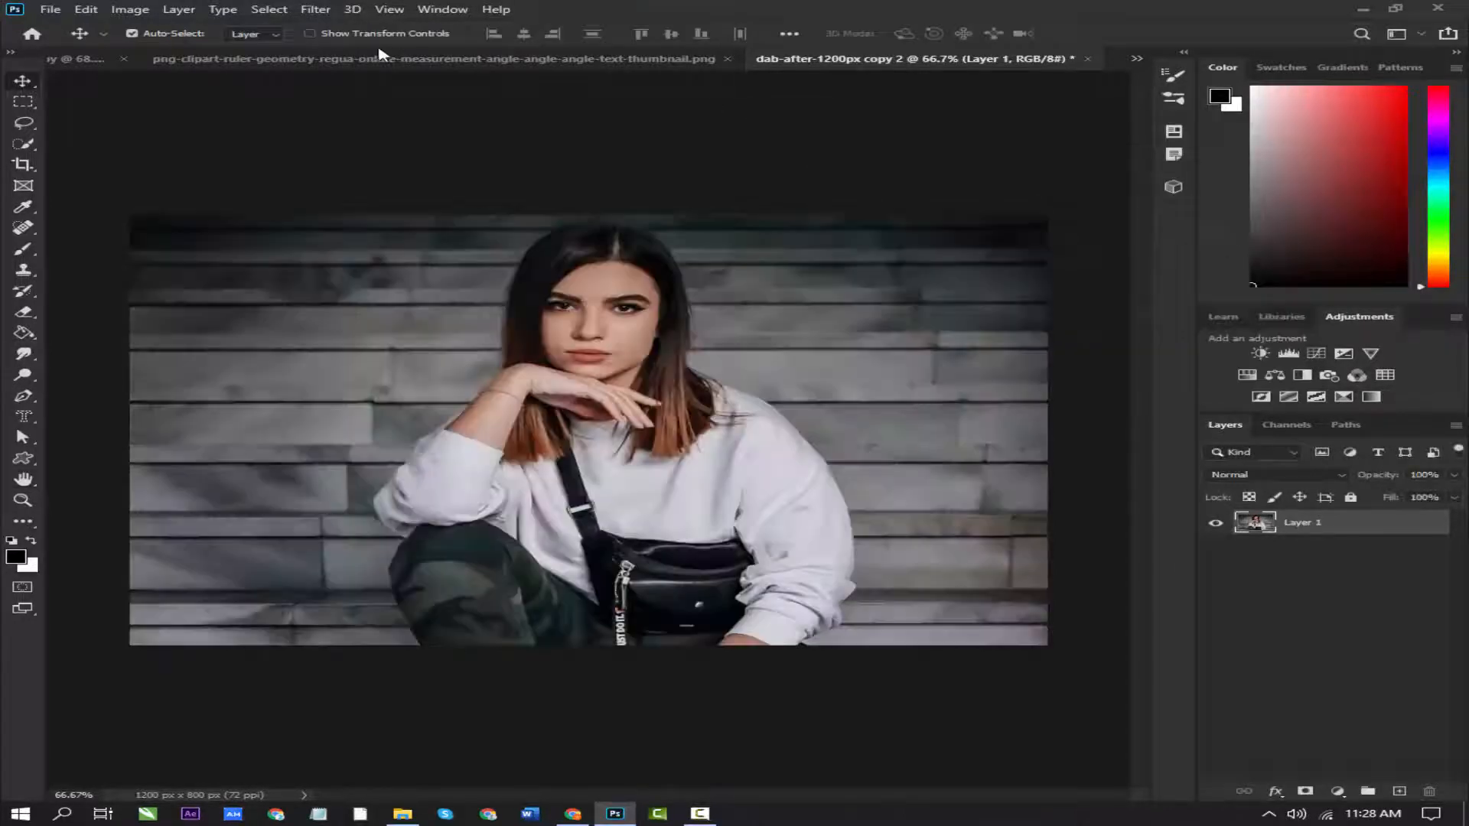
# Switch to the eagle document and preview Calculations with the Red channel of both sources, without applying it
pyautogui.click(153, 60)
pyautogui.click(115, 67)
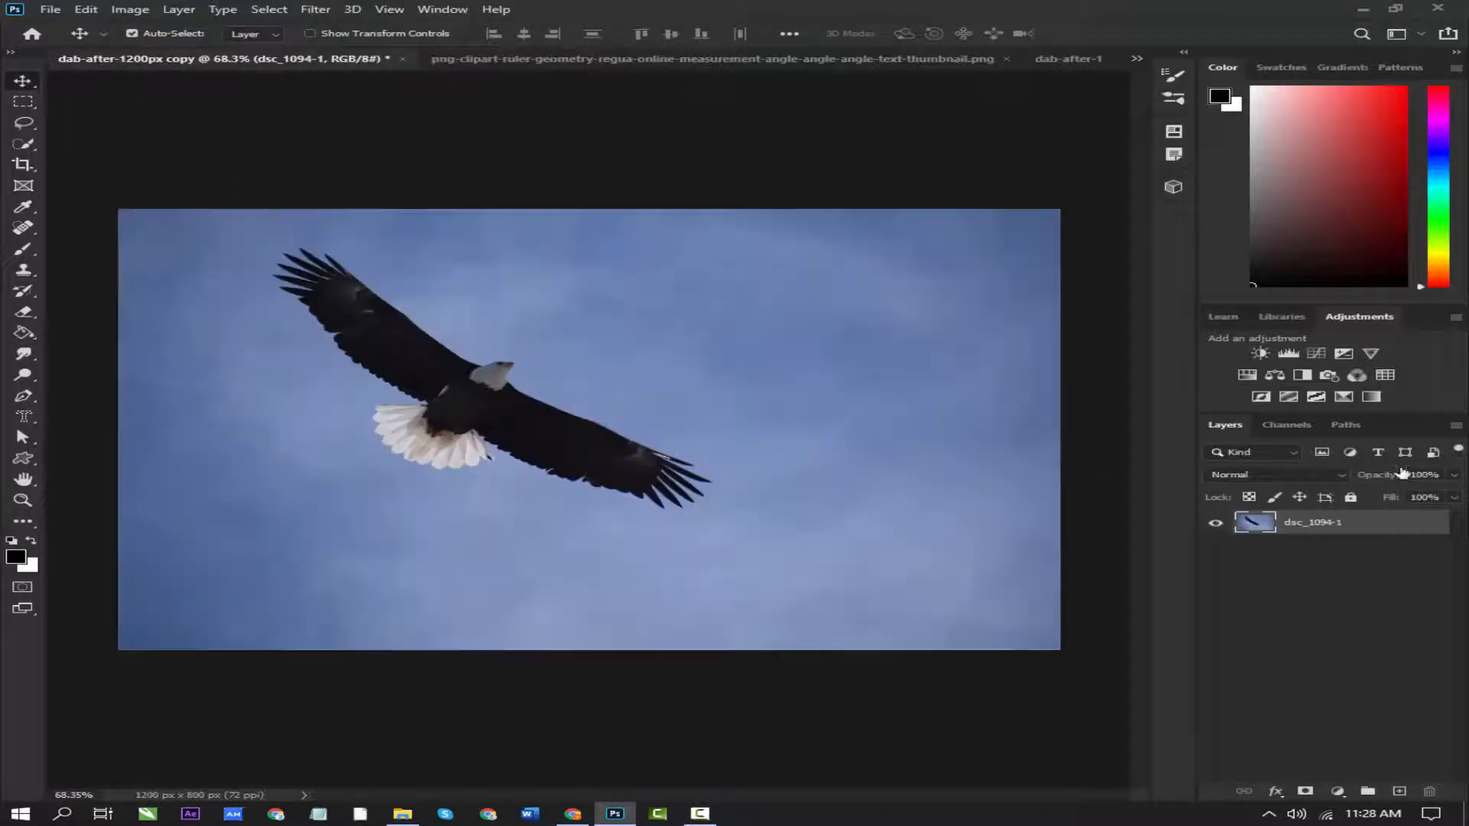
pyautogui.click(127, 11)
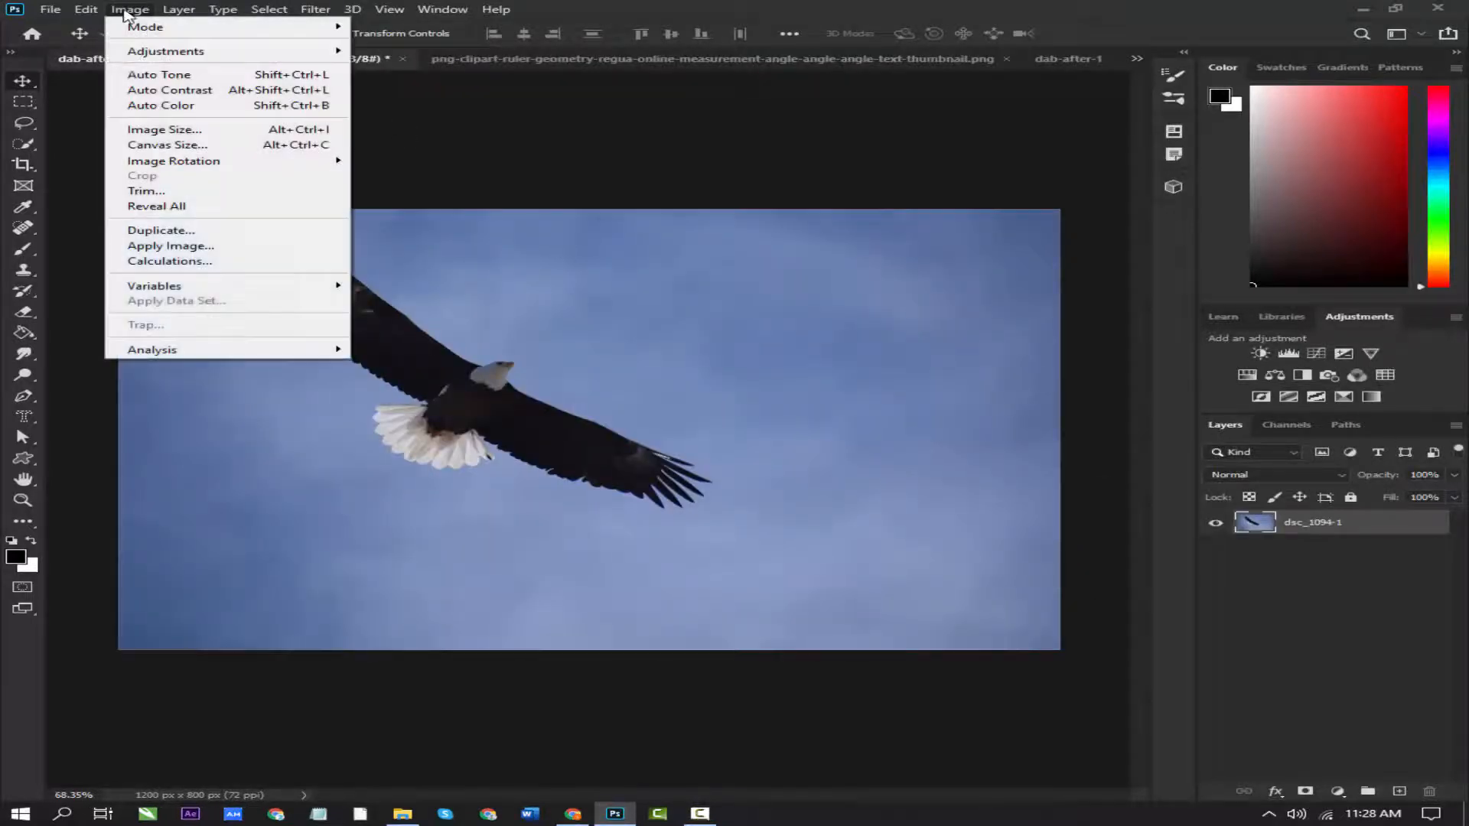
pyautogui.click(169, 263)
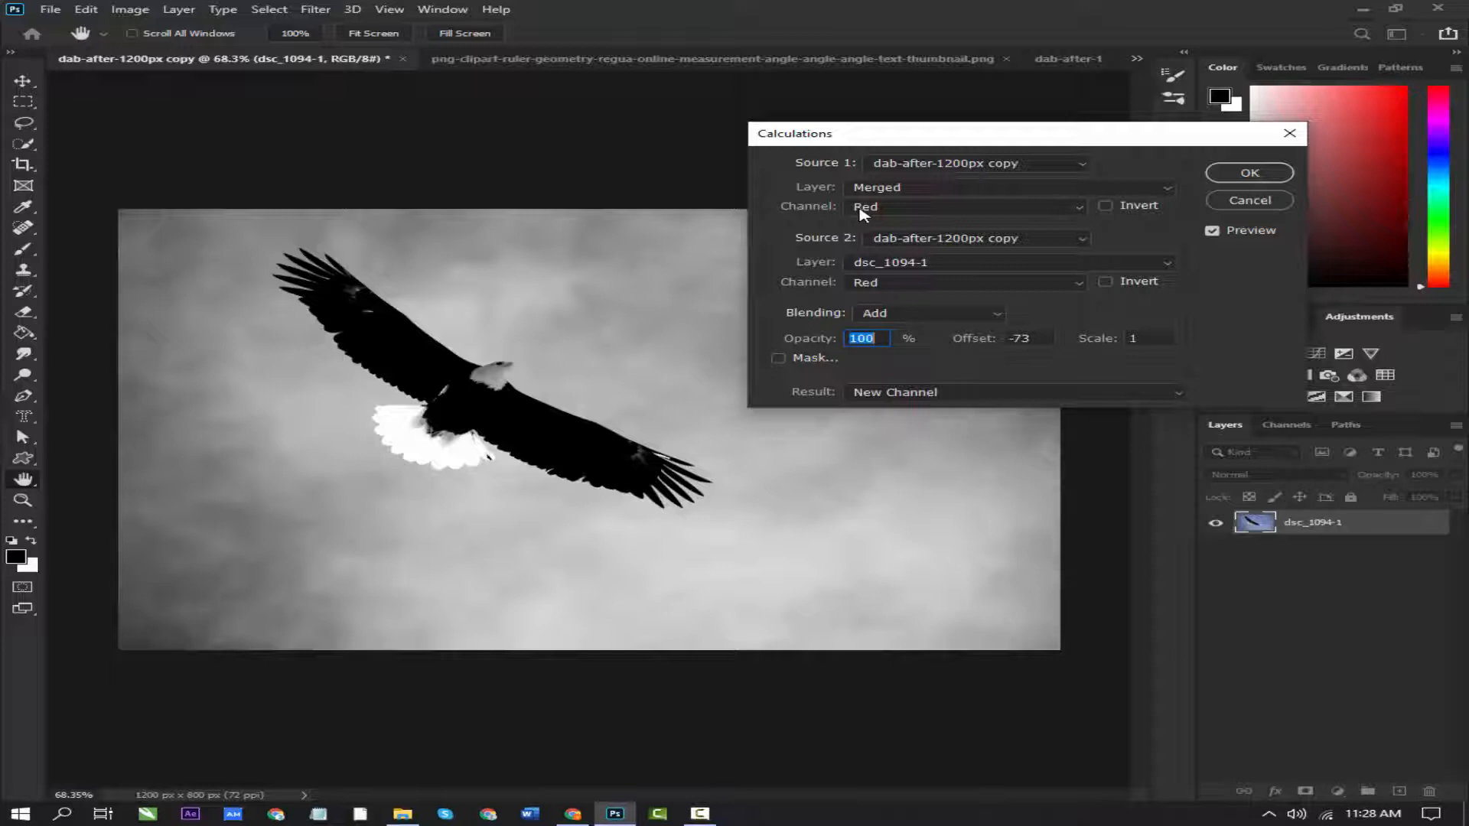
pyautogui.click(1271, 201)
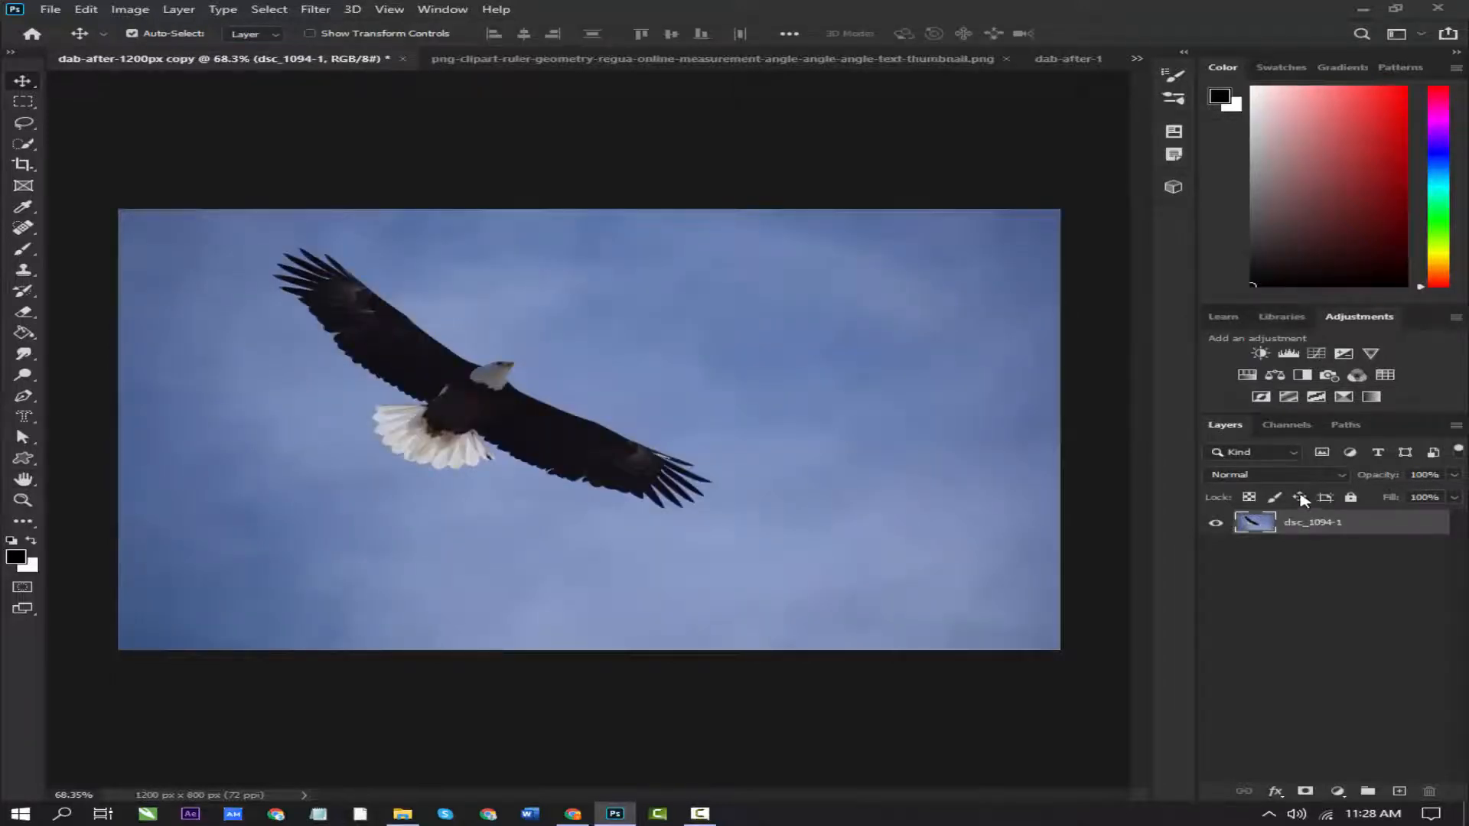
# Select only the eagle image's Blue channel and toggle Alpha 1's visibility to compare the two
pyautogui.click(1293, 427)
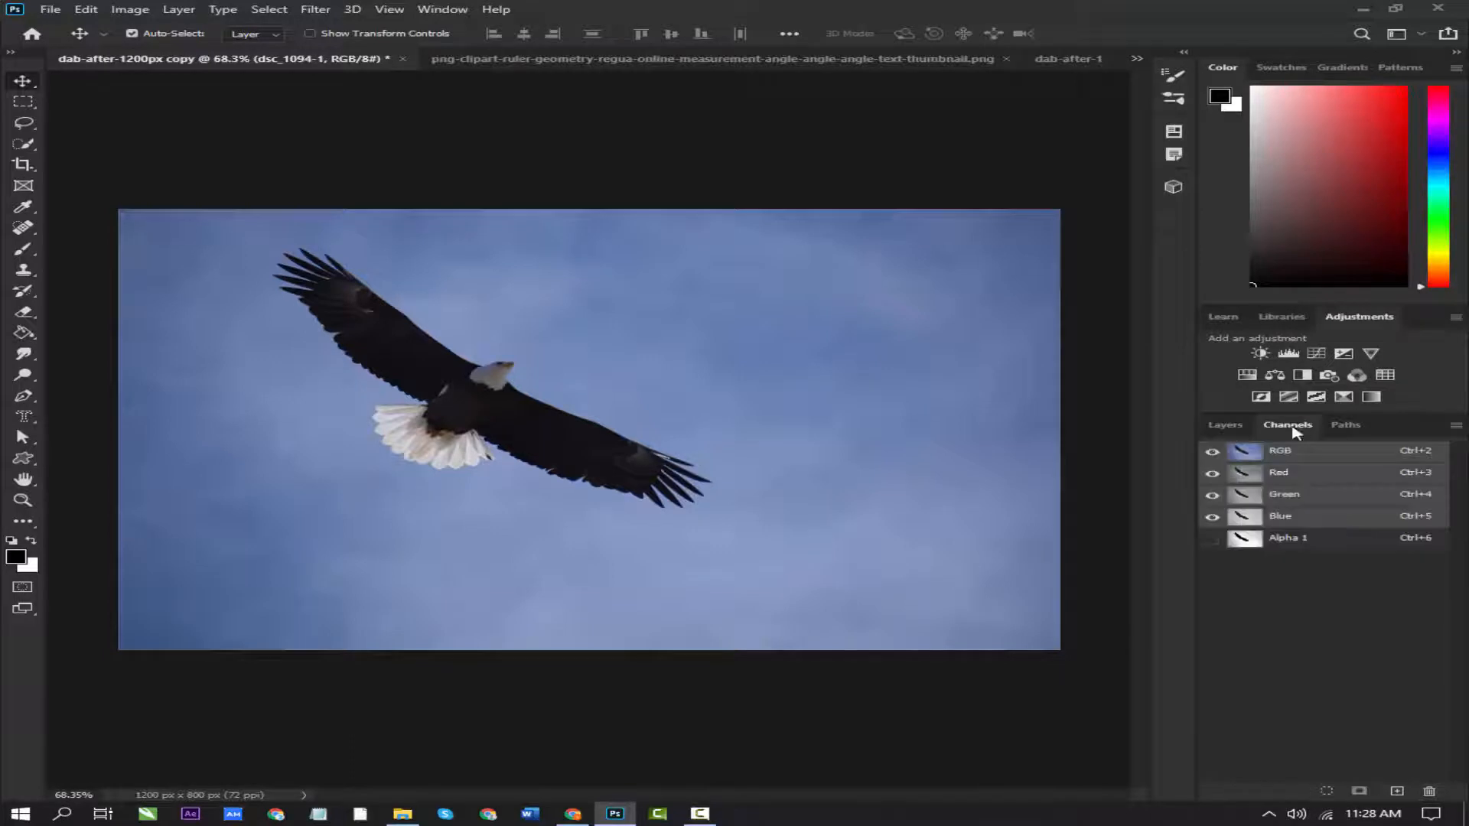
pyautogui.click(1300, 516)
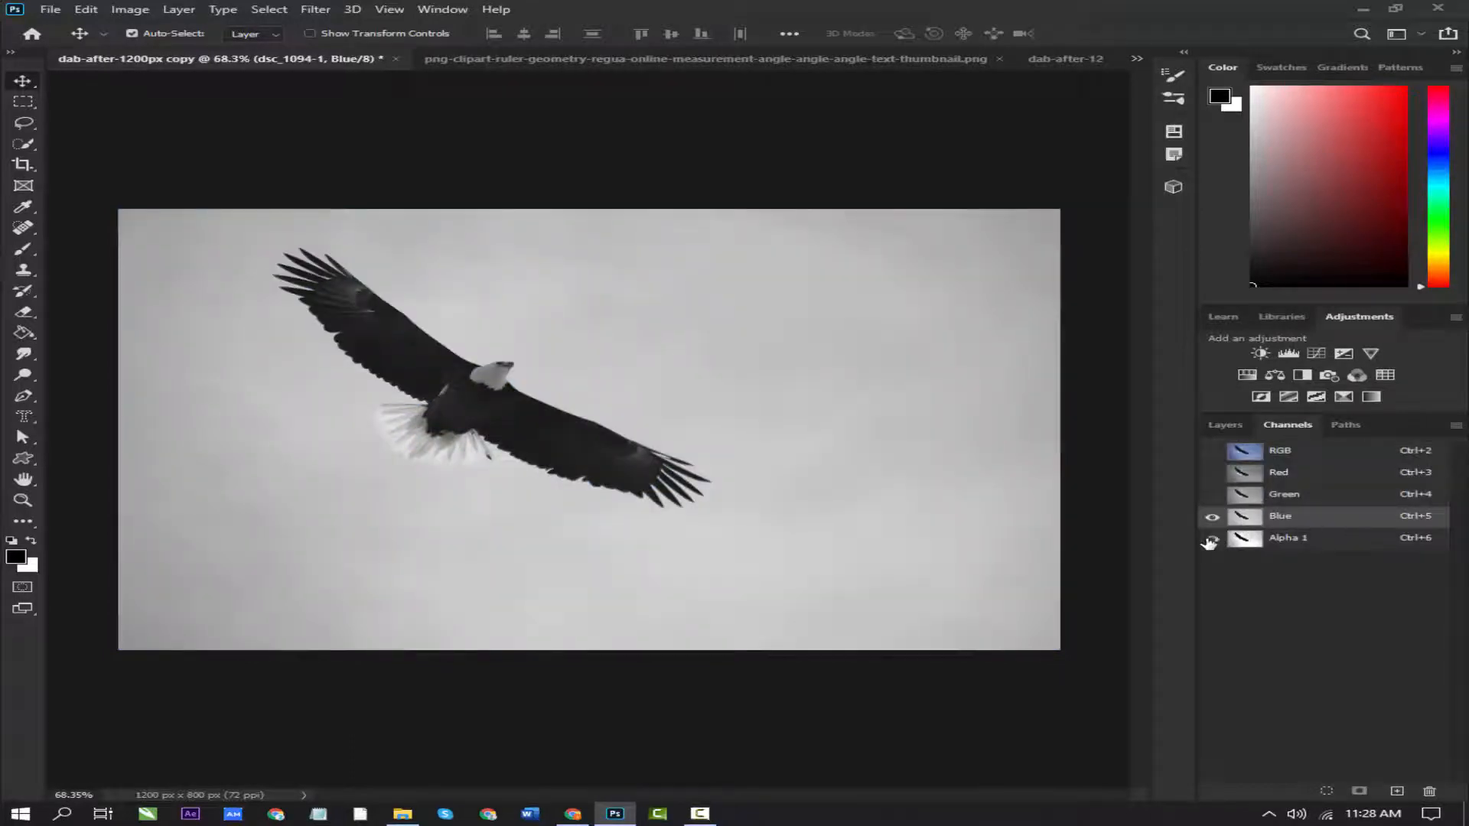
pyautogui.click(1211, 539)
pyautogui.click(1211, 517)
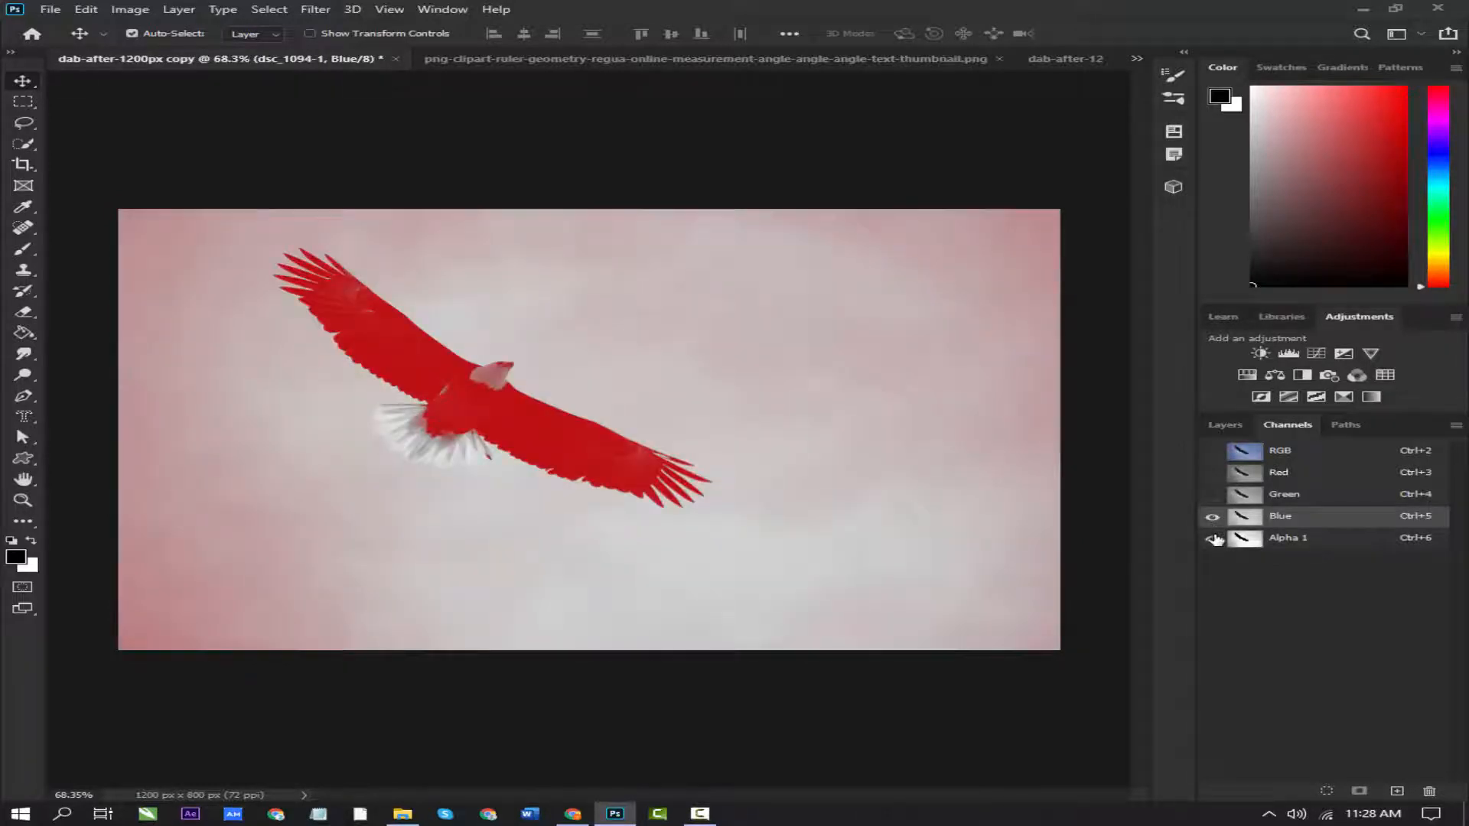
pyautogui.click(1212, 538)
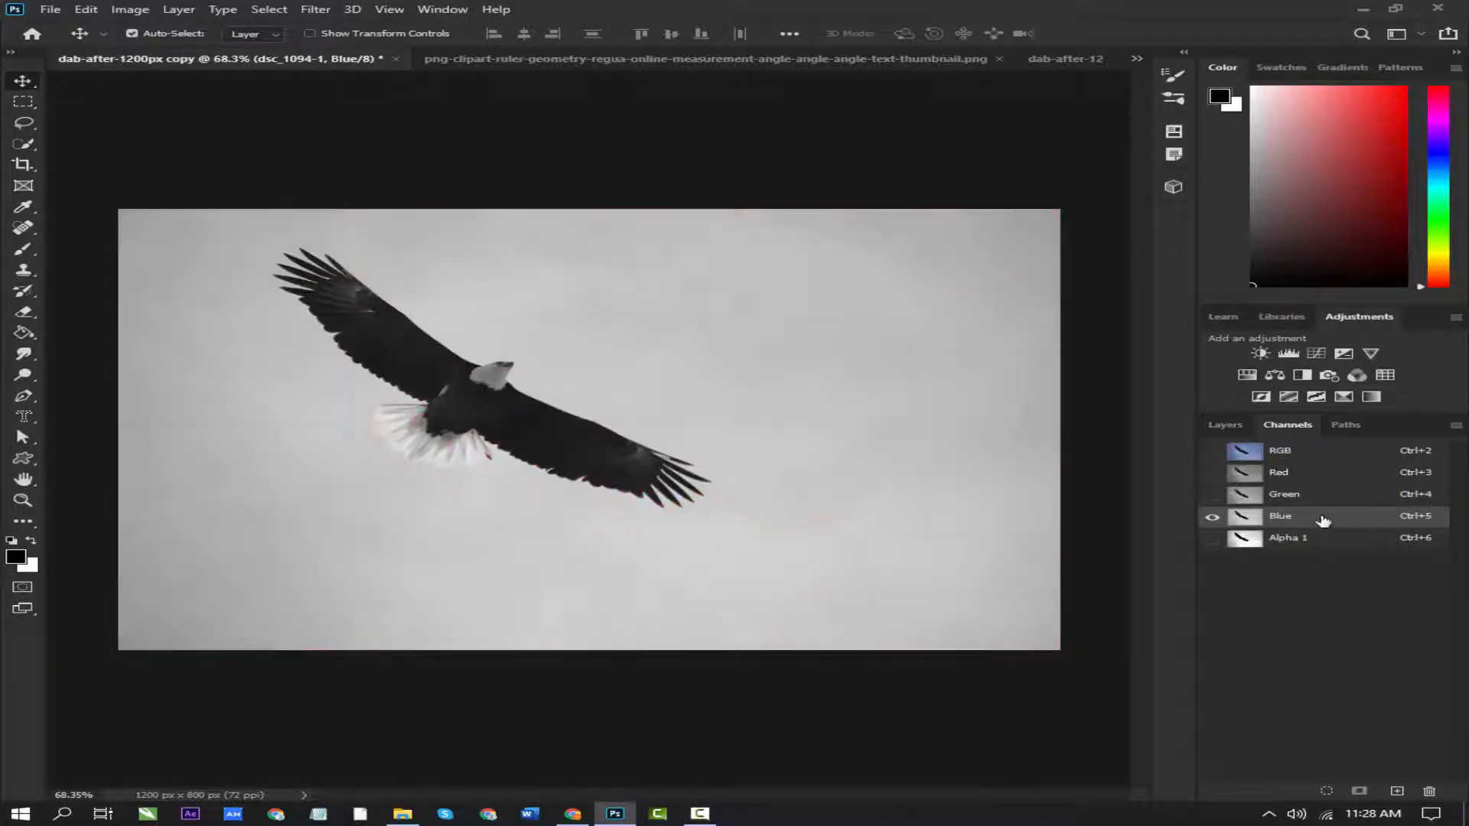
# Run Calculations on merged Blue and dsc_1094-1 Red with Add blending, 100% opacity, offset -73 and scale 1, outputting a new channel
pyautogui.click(129, 9)
pyautogui.click(183, 261)
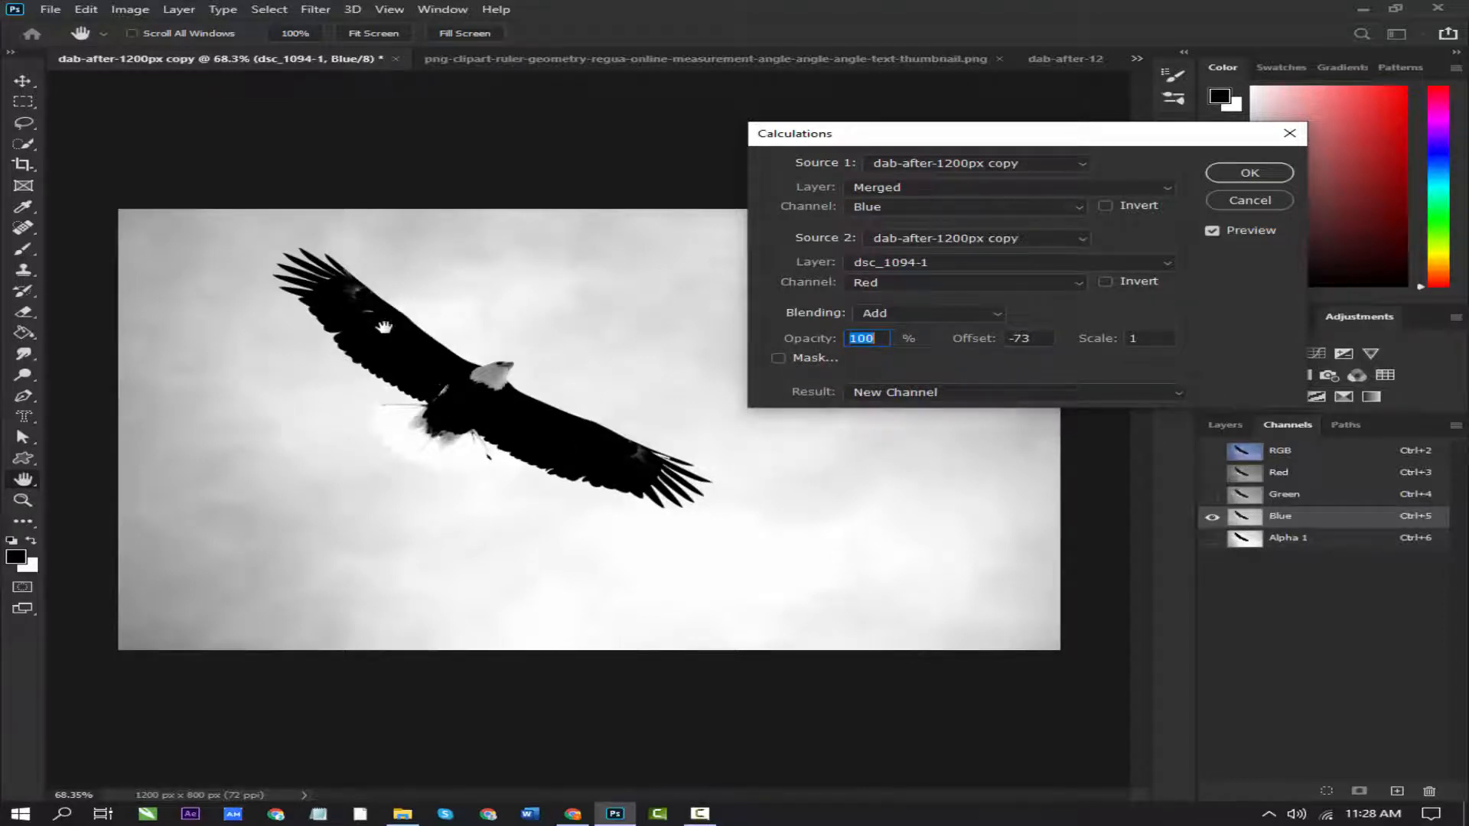
pyautogui.click(952, 189)
pyautogui.click(954, 191)
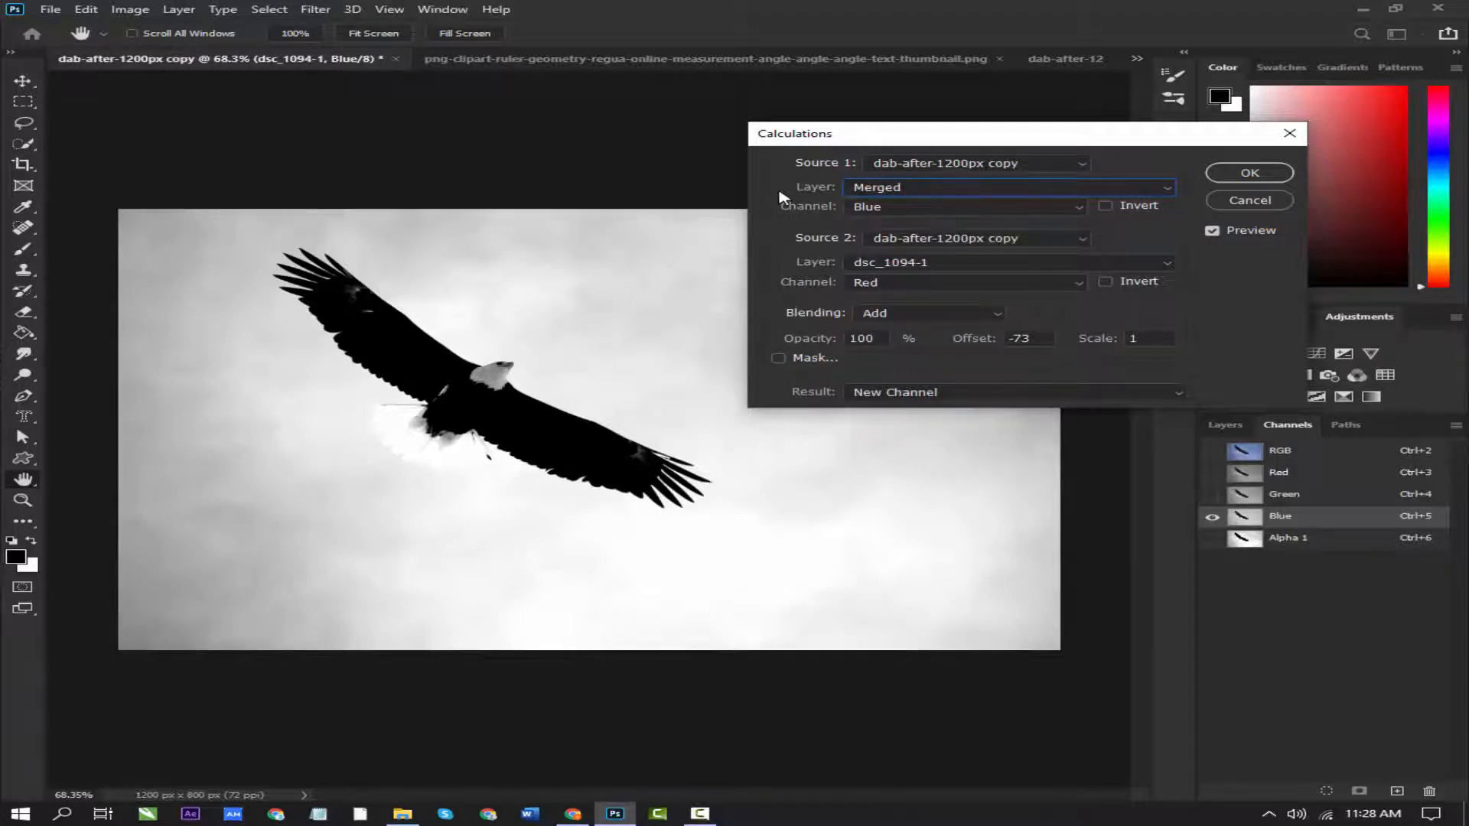
pyautogui.click(917, 320)
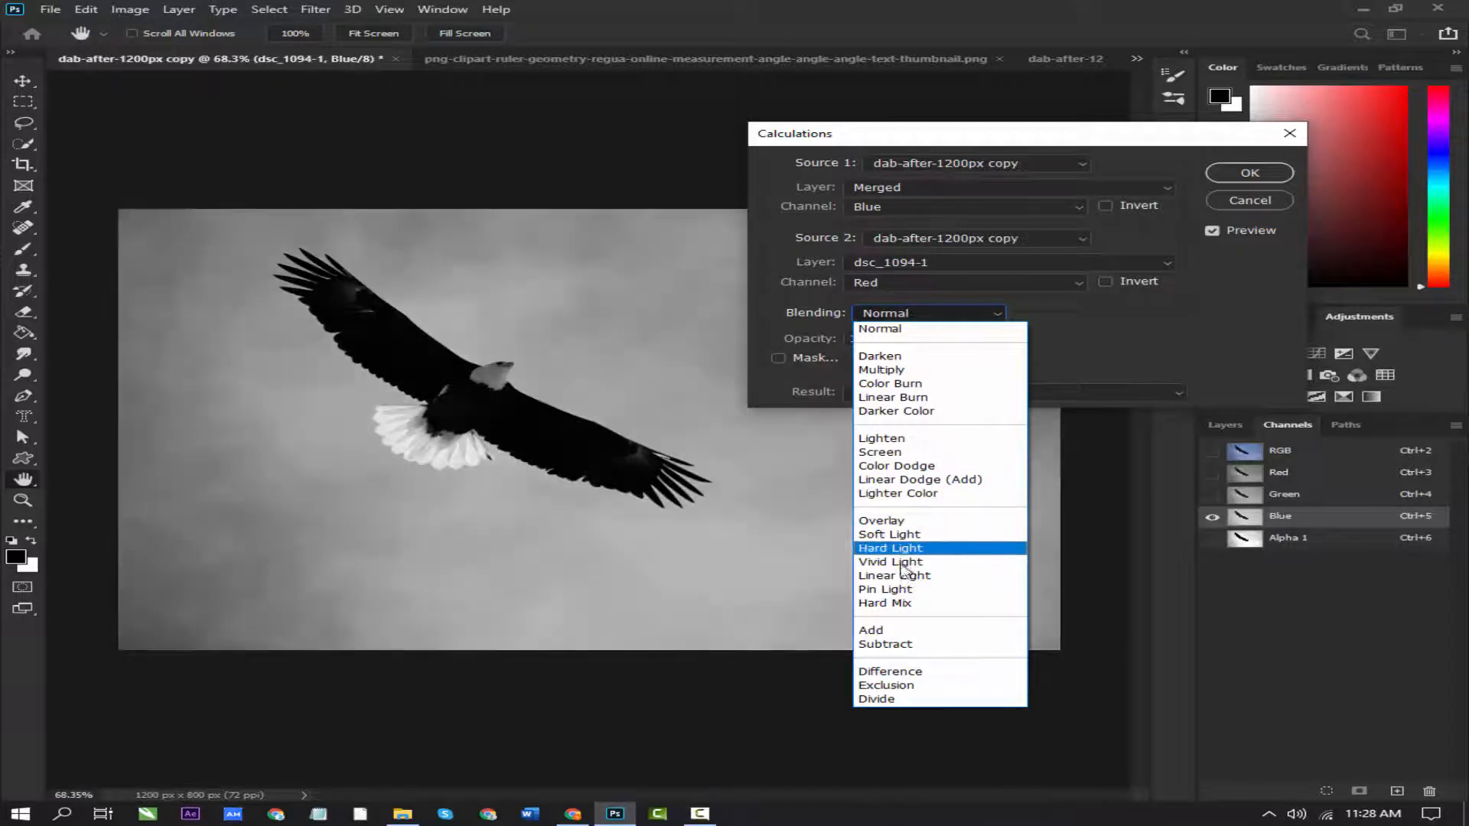
pyautogui.click(869, 631)
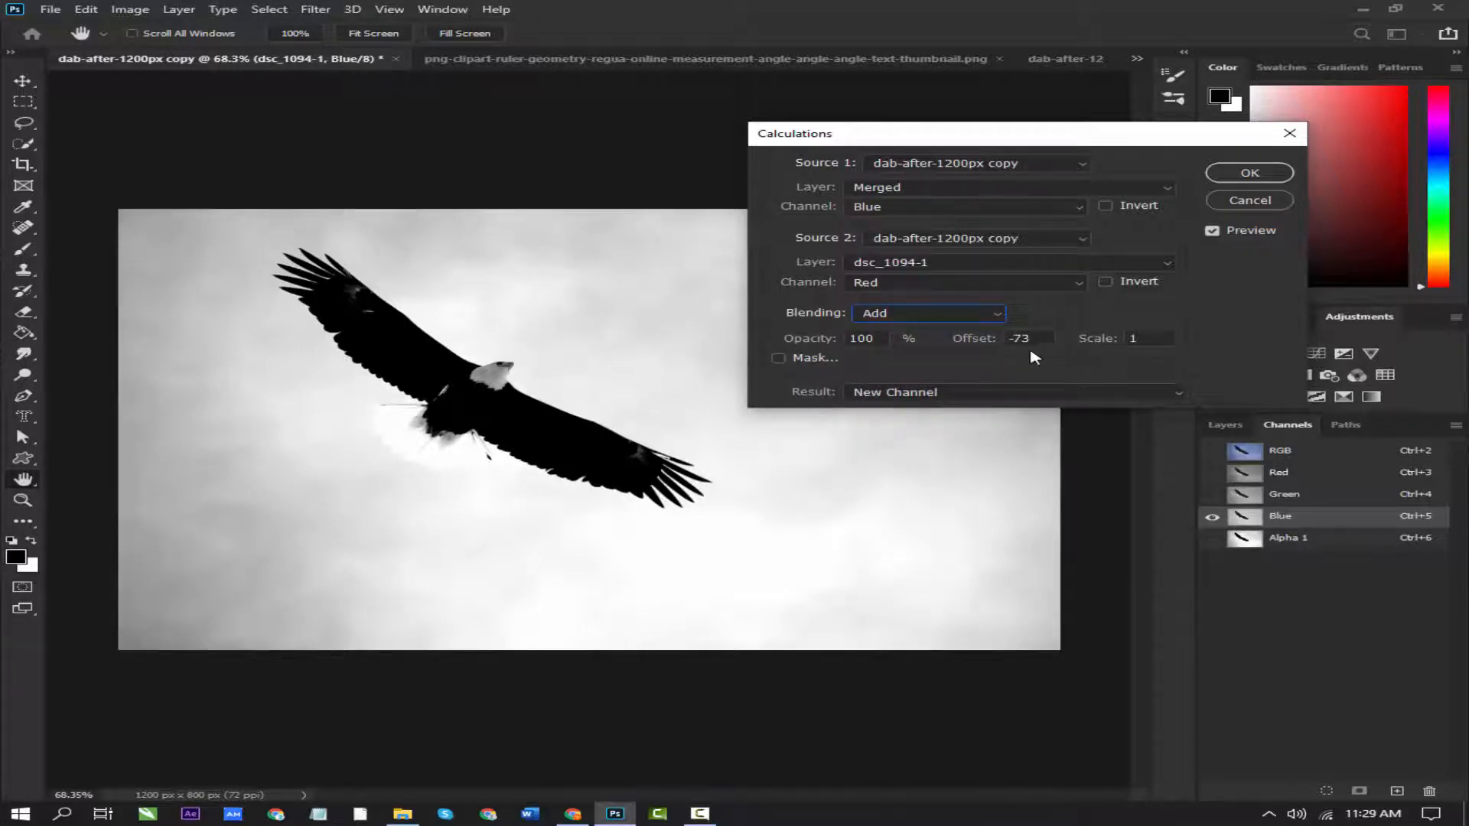
pyautogui.click(1240, 176)
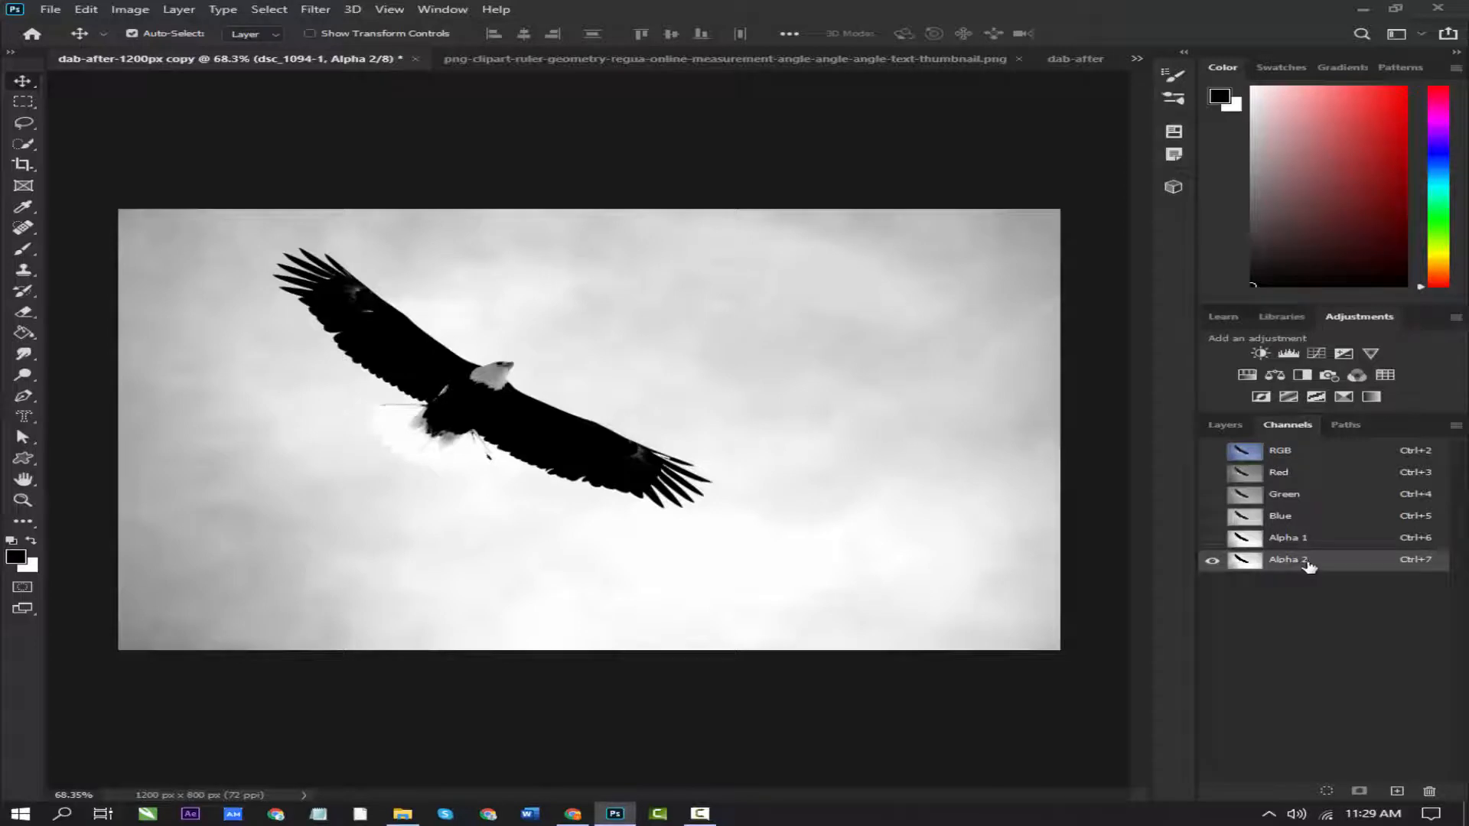
# Load the Alpha 2 channel as a selection, return to the layers and inspect the selection around the eagle's head
pyautogui.click(1326, 791)
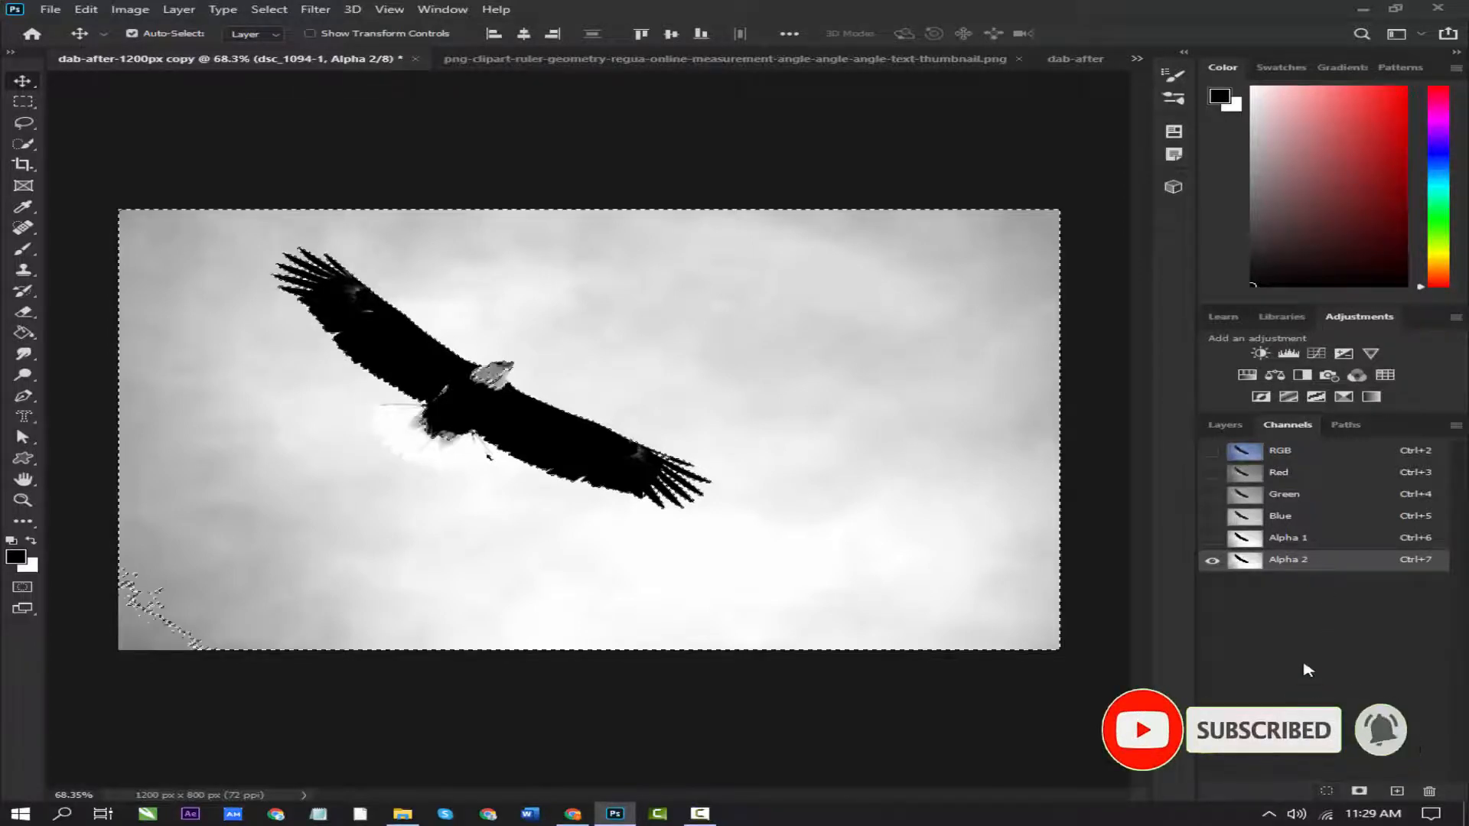
pyautogui.click(1222, 424)
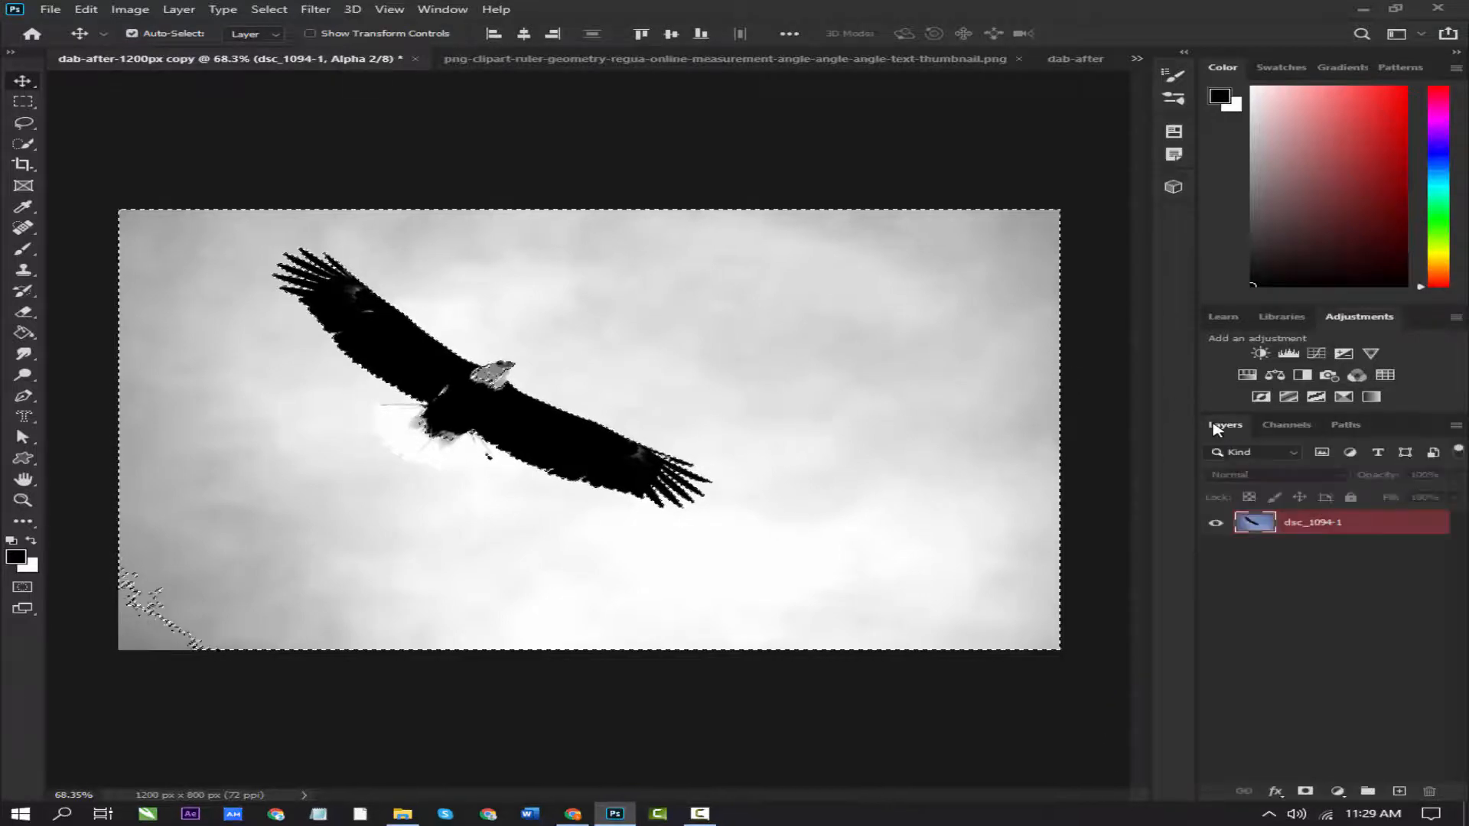
pyautogui.scroll(8, 514, 391)
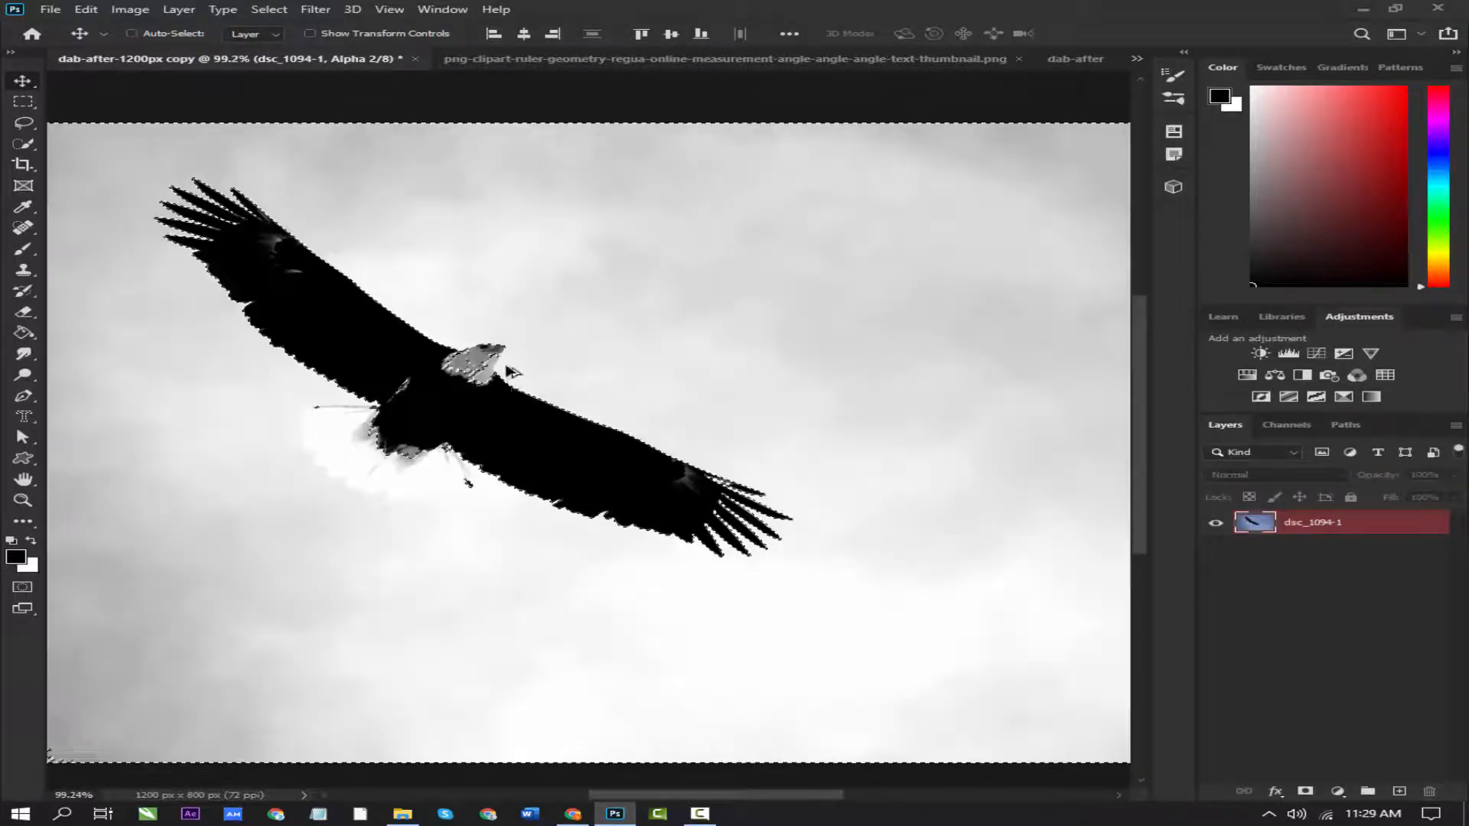
pyautogui.scroll(-3, 496, 354)
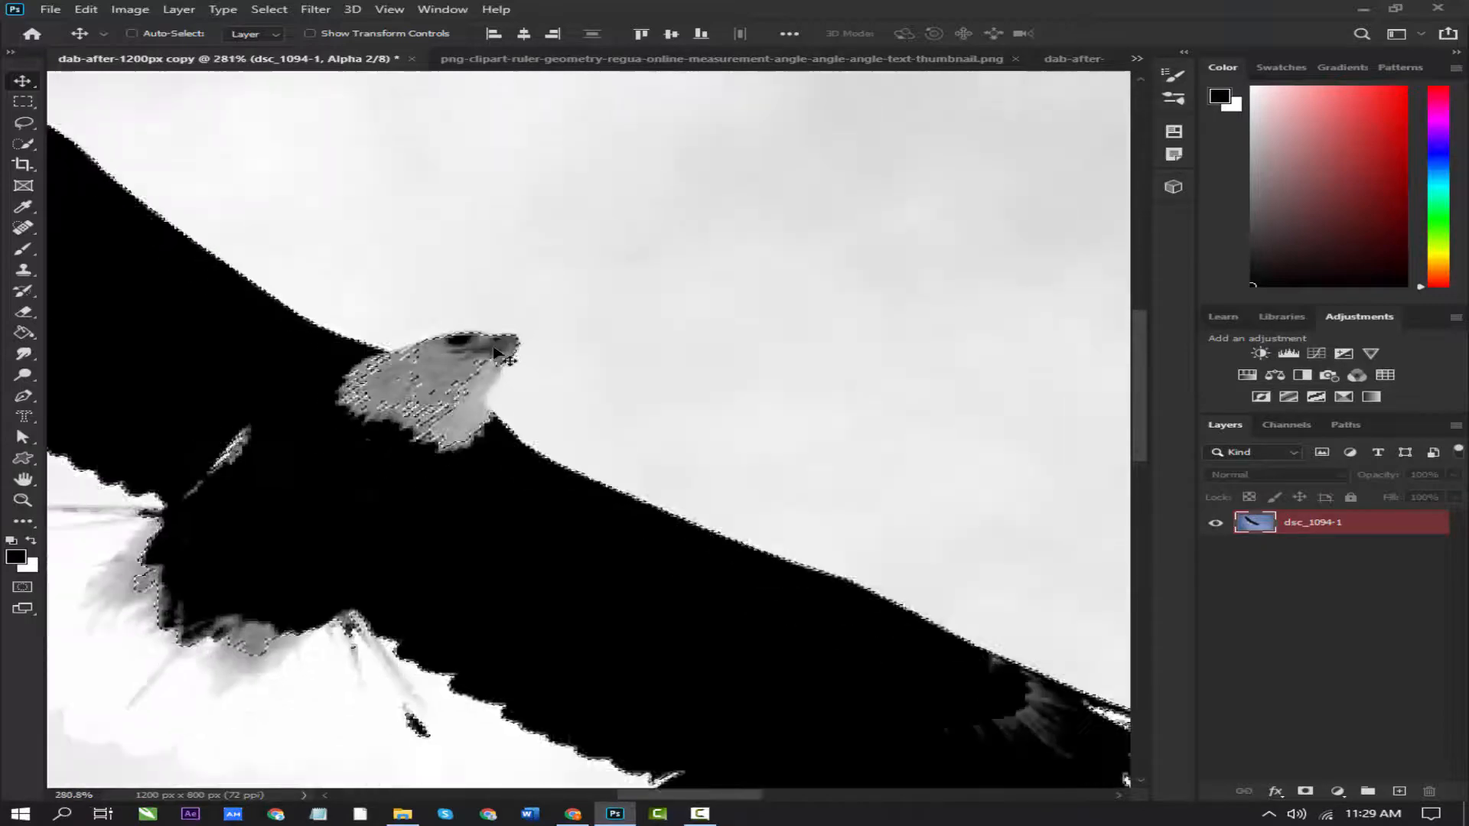
# Subtract the eagle's head from the selection with the Quick Selection tool
pyautogui.click(23, 144)
pyautogui.hotkey('shift', 'w')
pyautogui.scroll(1, 538, 362)
pyautogui.scroll(2, 541, 366)
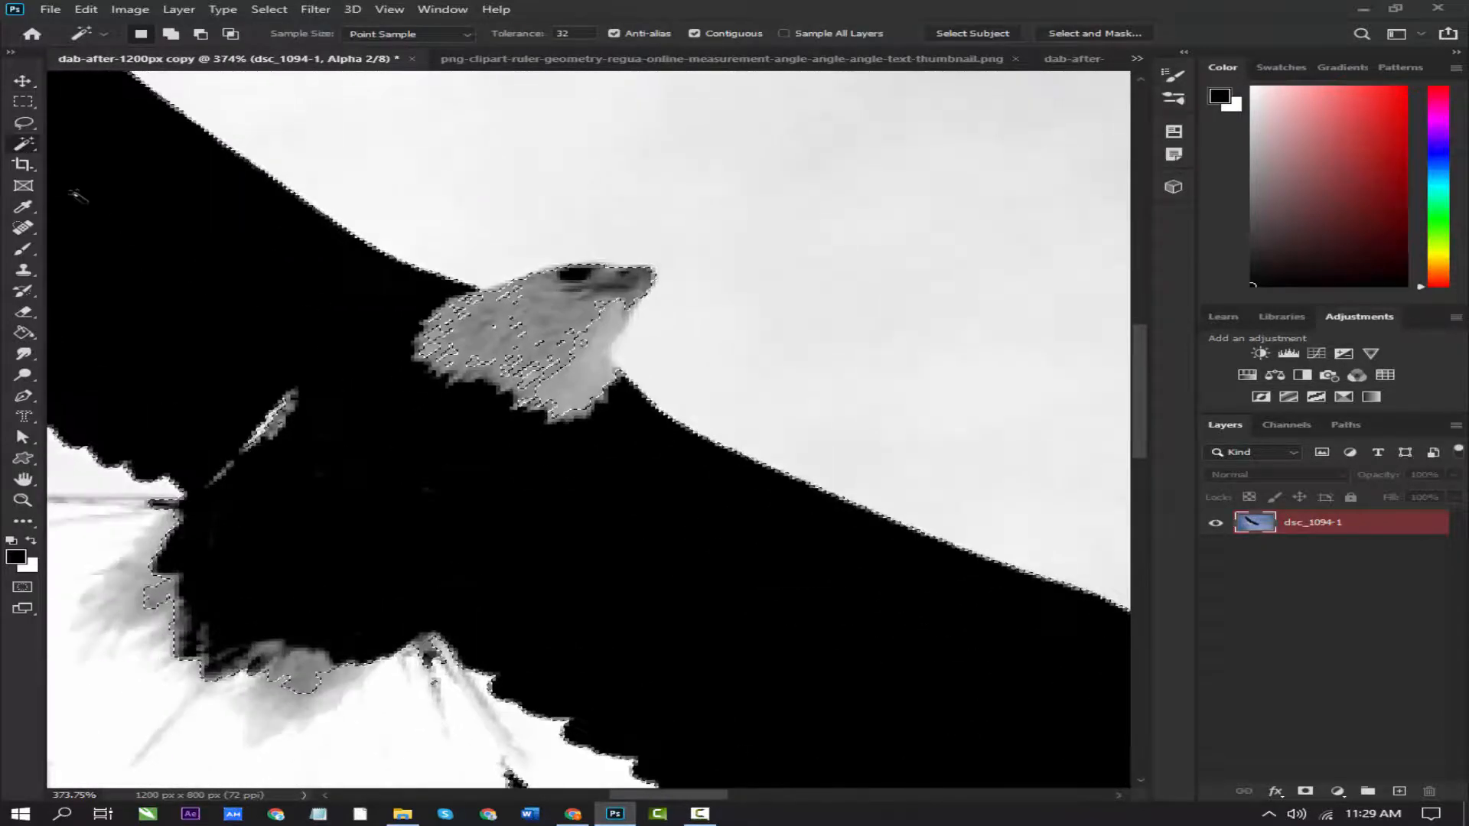
pyautogui.rightClick(23, 144)
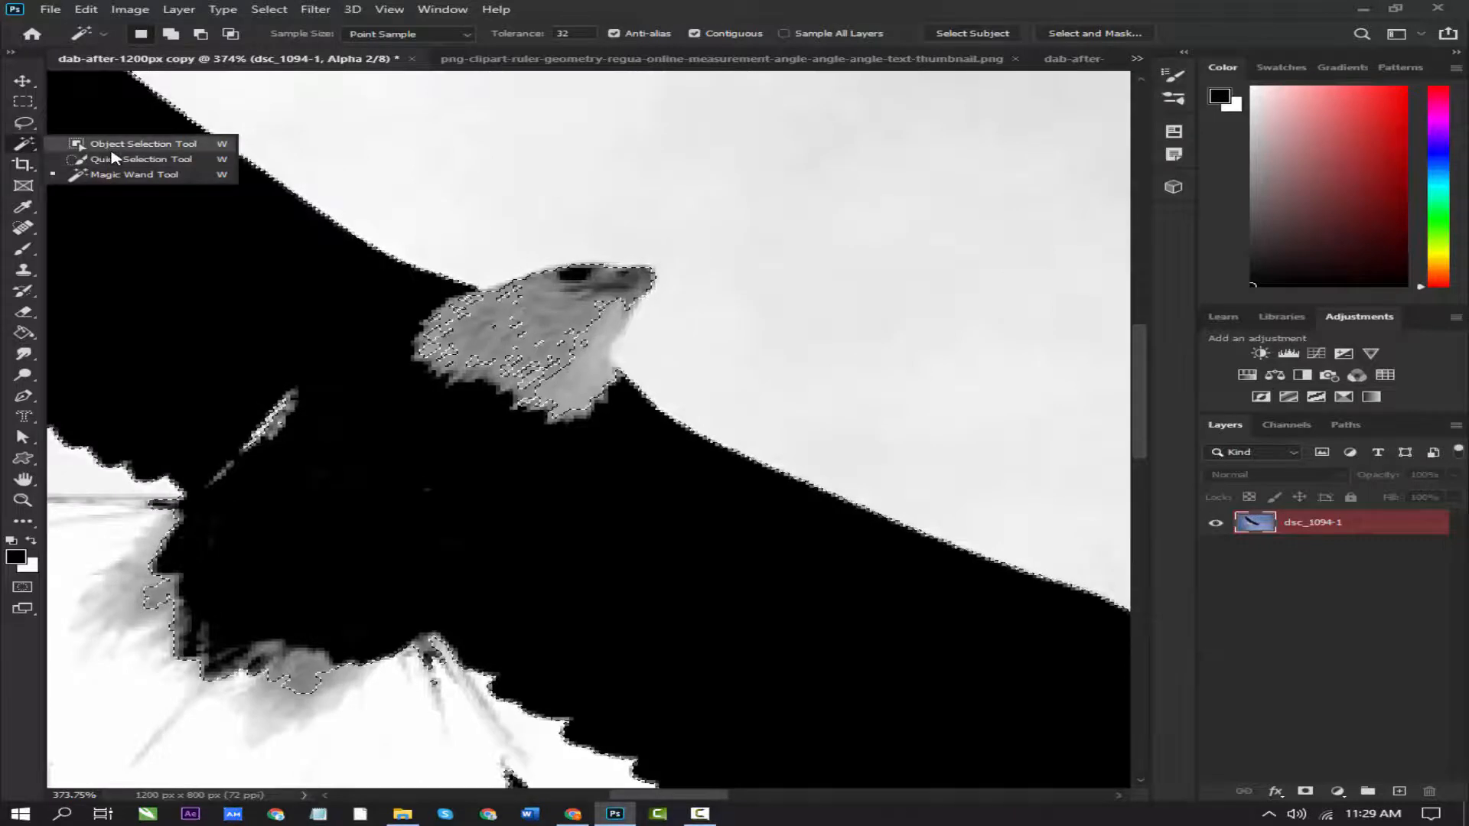
pyautogui.click(107, 159)
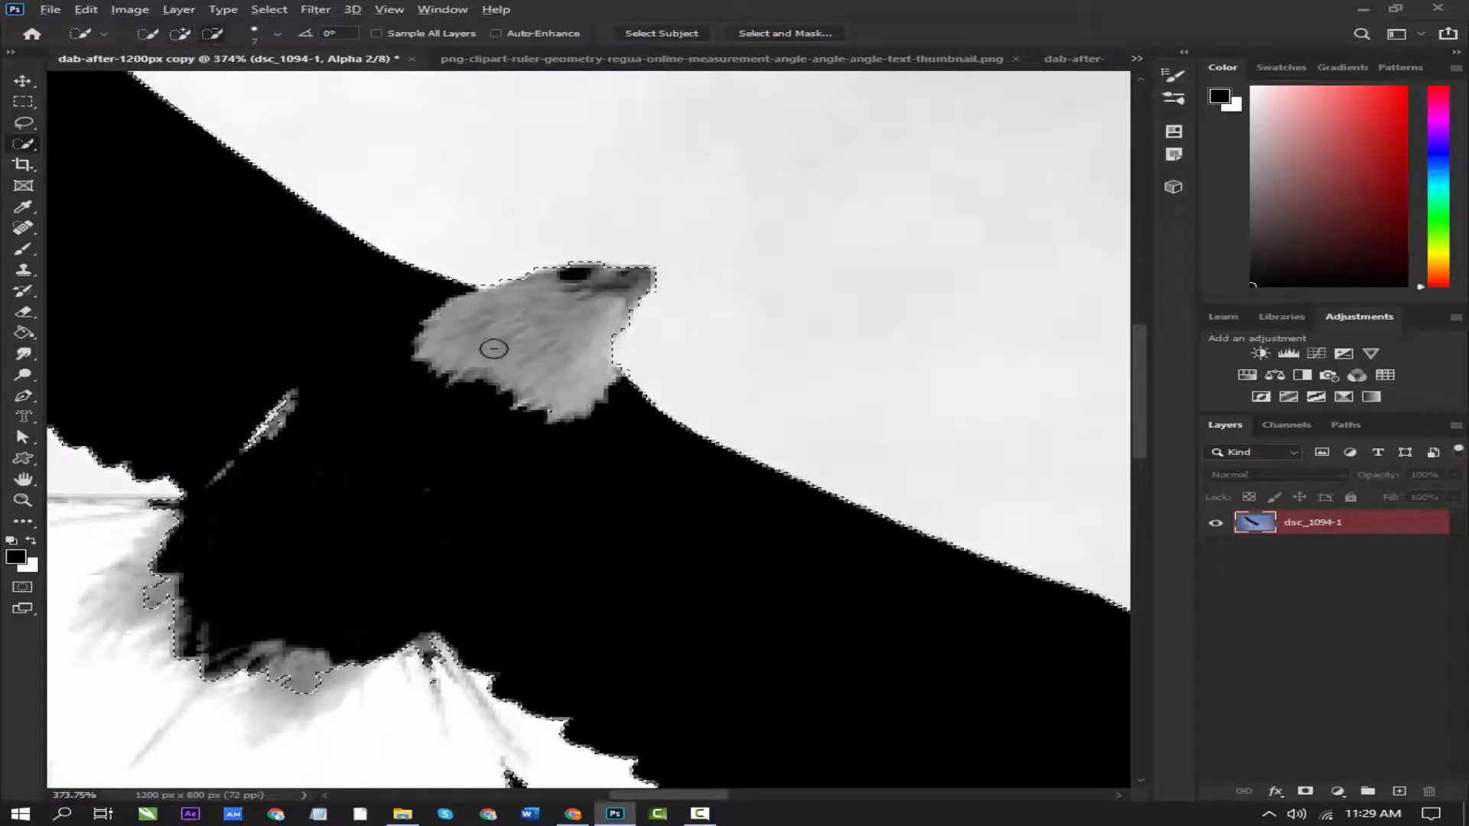
# Subtract the eagle's tail feathers and the light patch beside the wing from the selection with Quick Selection
pyautogui.moveTo(508, 479); pyautogui.dragTo(650, 230)
pyautogui.moveTo(420, 257)
pyautogui.mouseDown()
pyautogui.moveTo(171, 293)
pyautogui.moveTo(138, 329)
pyautogui.moveTo(165, 372)
pyautogui.moveTo(271, 423)
pyautogui.moveTo(472, 479)
pyautogui.moveTo(637, 504)
pyautogui.moveTo(682, 495)
pyautogui.moveTo(663, 515)
pyautogui.moveTo(740, 513)
pyautogui.moveTo(771, 487)
pyautogui.moveTo(773, 510)
pyautogui.mouseUp()
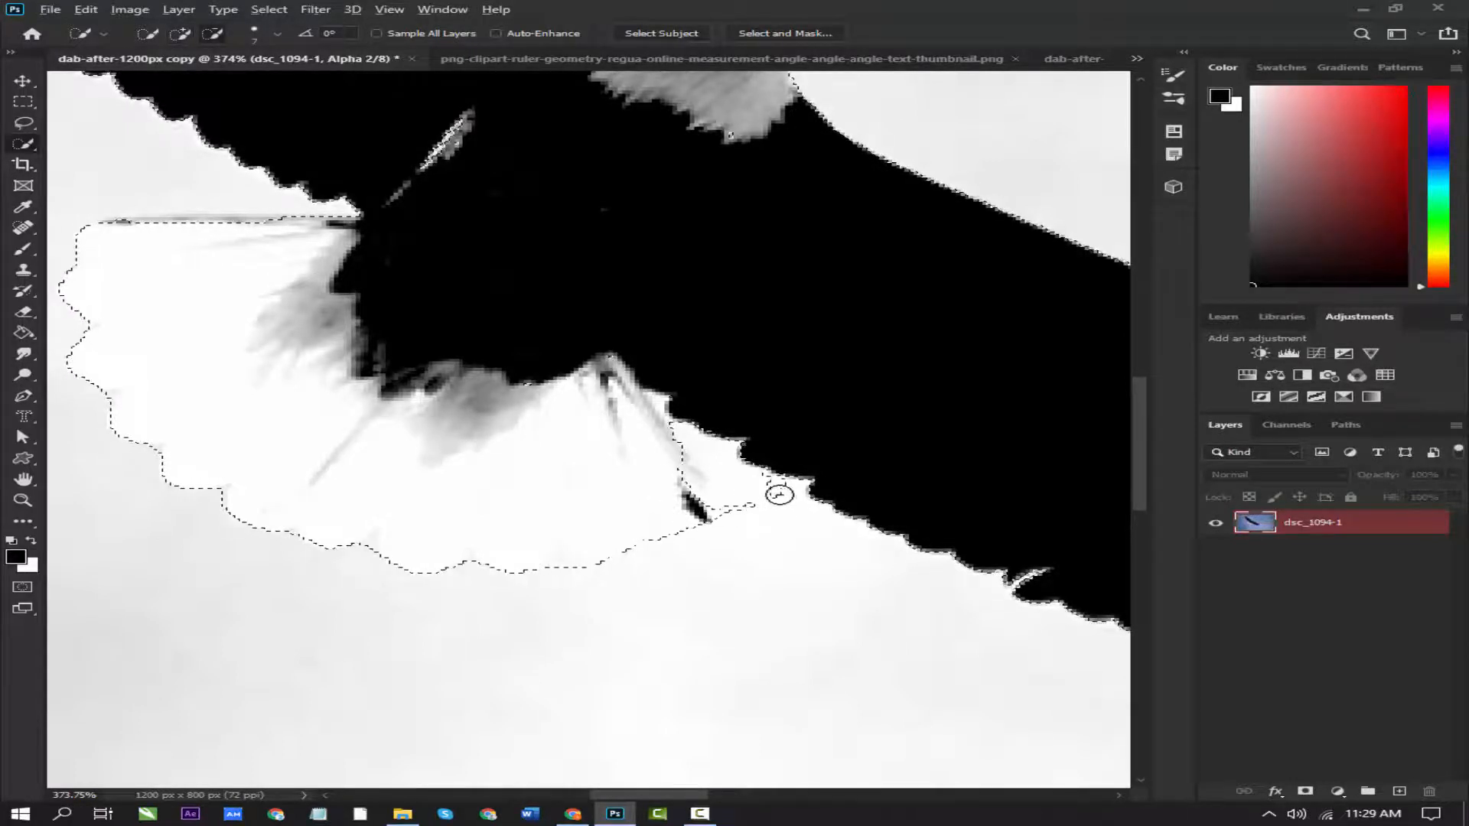
pyautogui.keyDown('alt'); pyautogui.click(778, 492); pyautogui.keyUp('alt')
pyautogui.keyDown('alt'); pyautogui.click(736, 511); pyautogui.keyUp('alt')
pyautogui.scroll(-10, 575, 527)
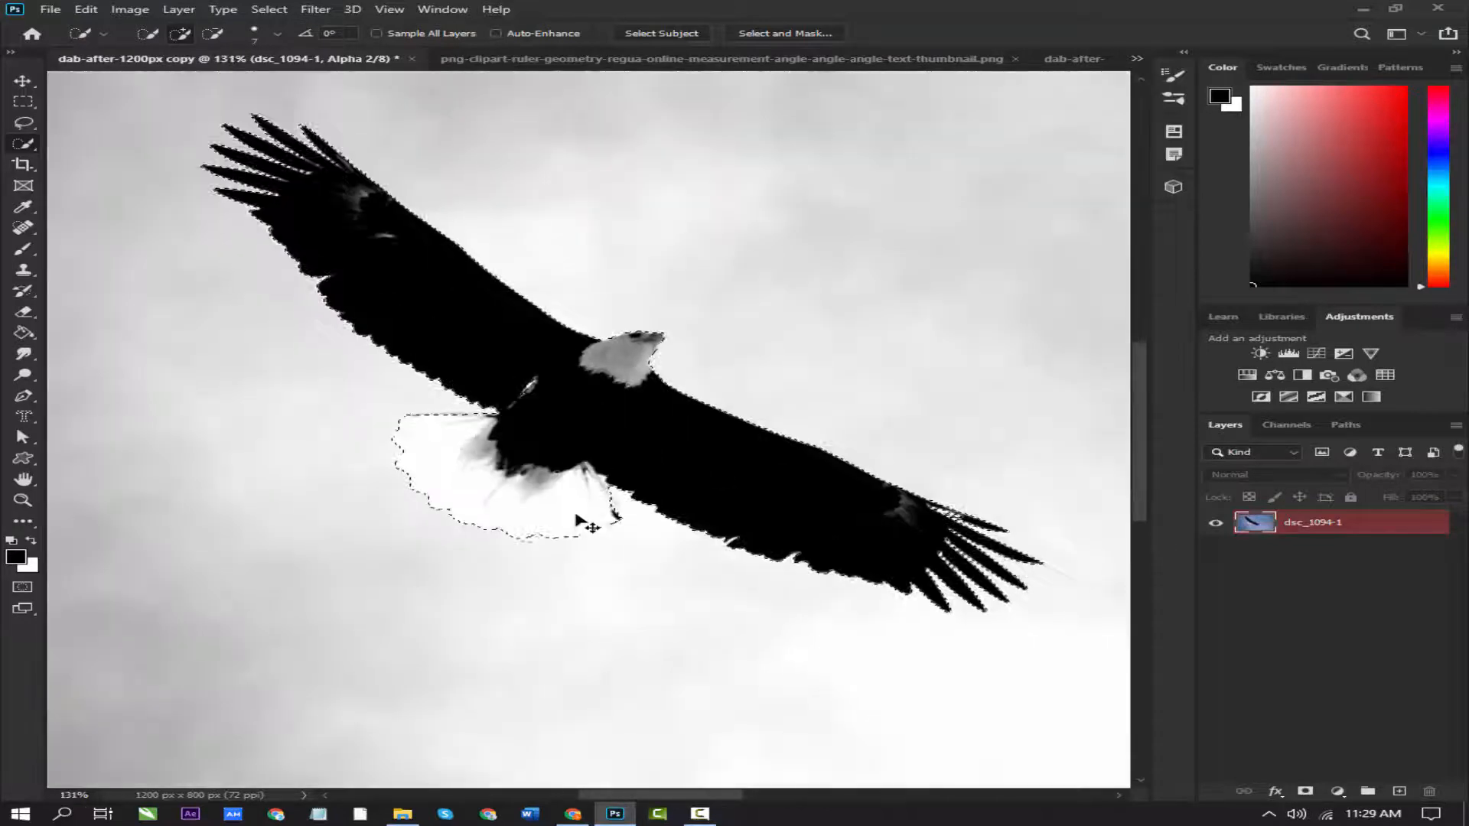
pyautogui.scroll(8, 559, 409)
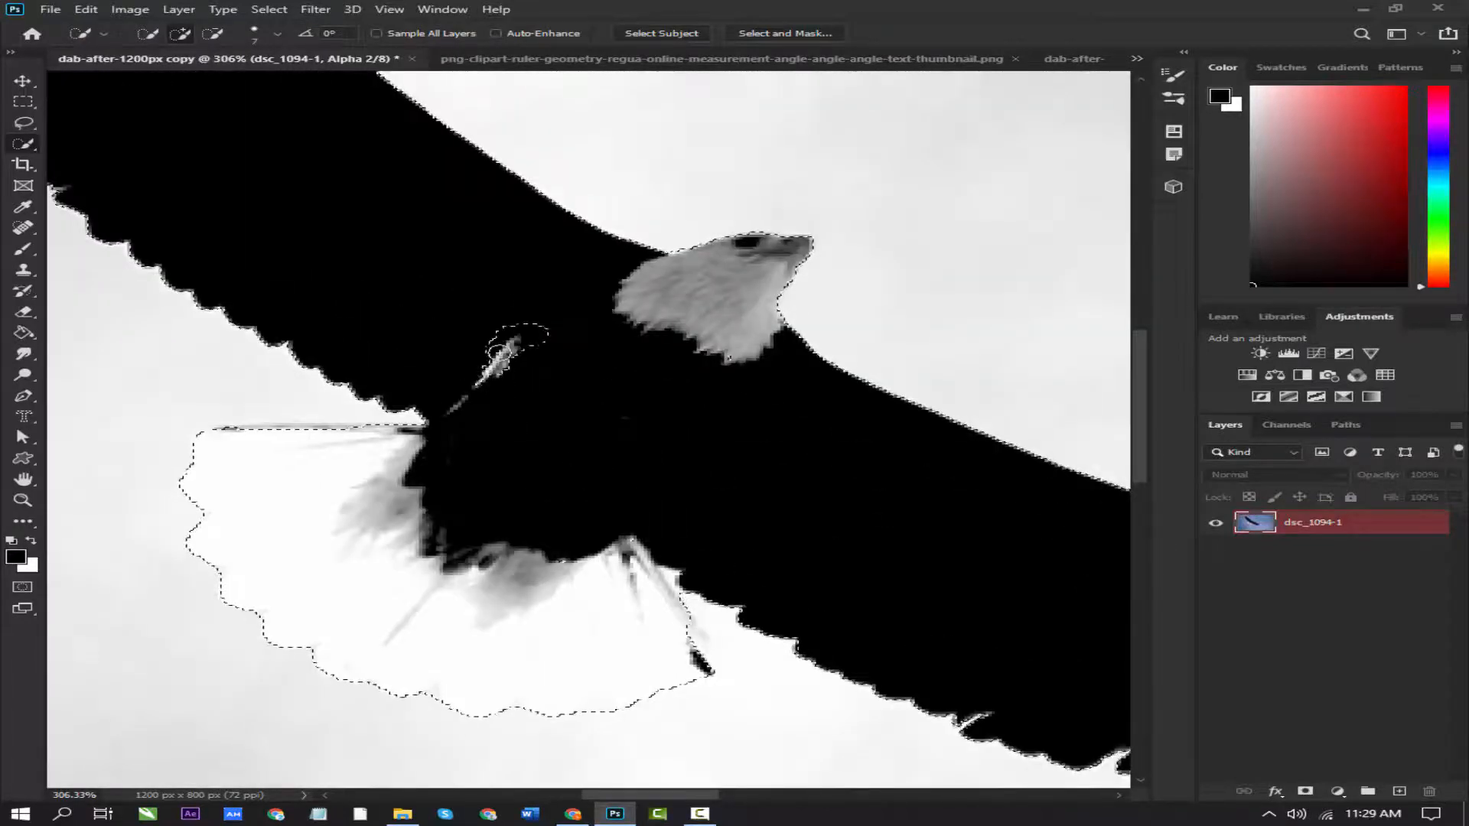
pyautogui.moveTo(517, 341); pyautogui.dragTo(497, 367)
pyautogui.scroll(-8, 501, 377)
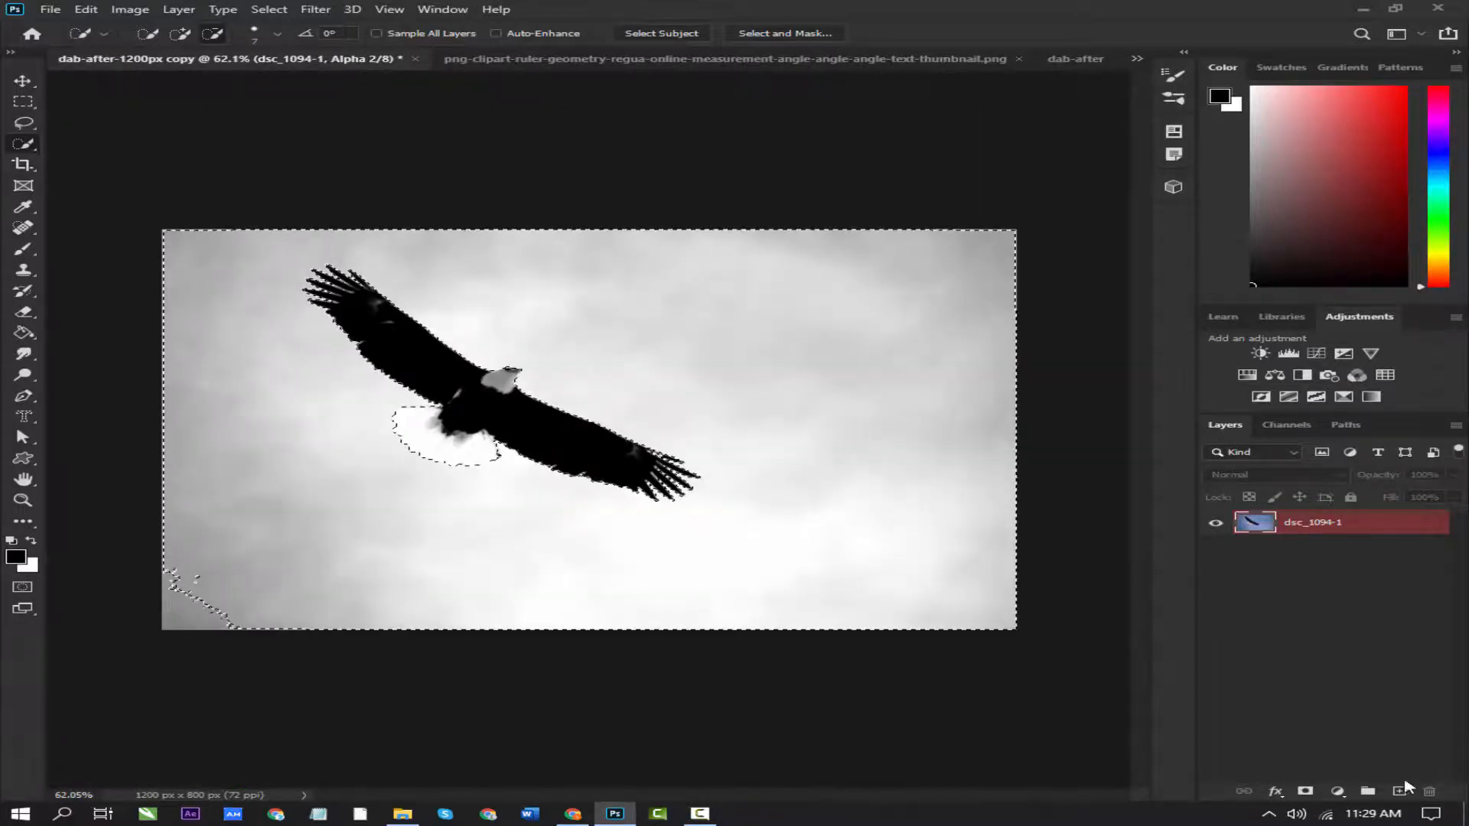
# Add a layer mask to dsc_1094-1 from the selection and display the mask on the canvas
pyautogui.click(1306, 791)
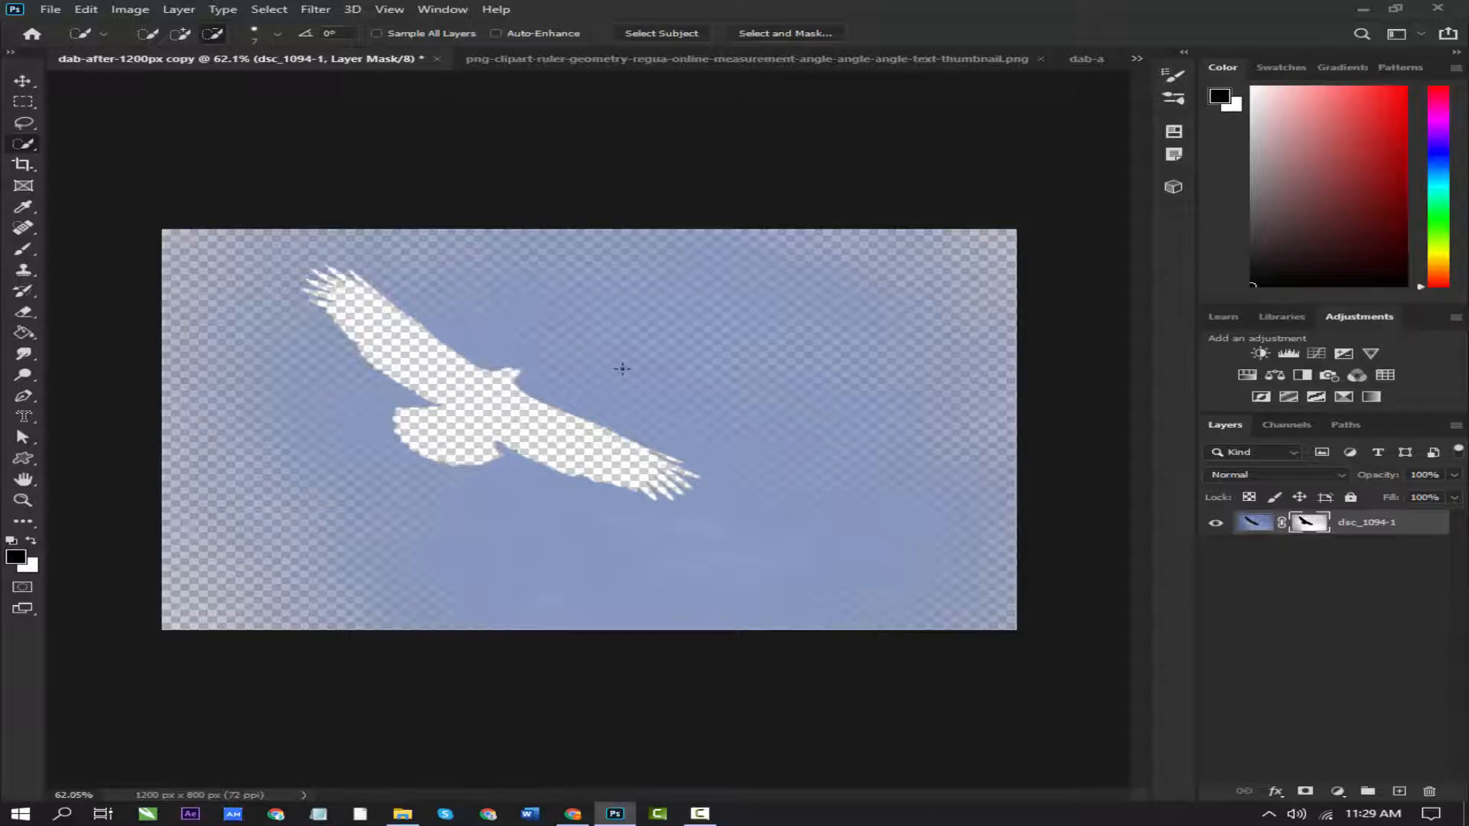
pyautogui.keyDown('alt'); pyautogui.click(1310, 523); pyautogui.keyUp('alt')
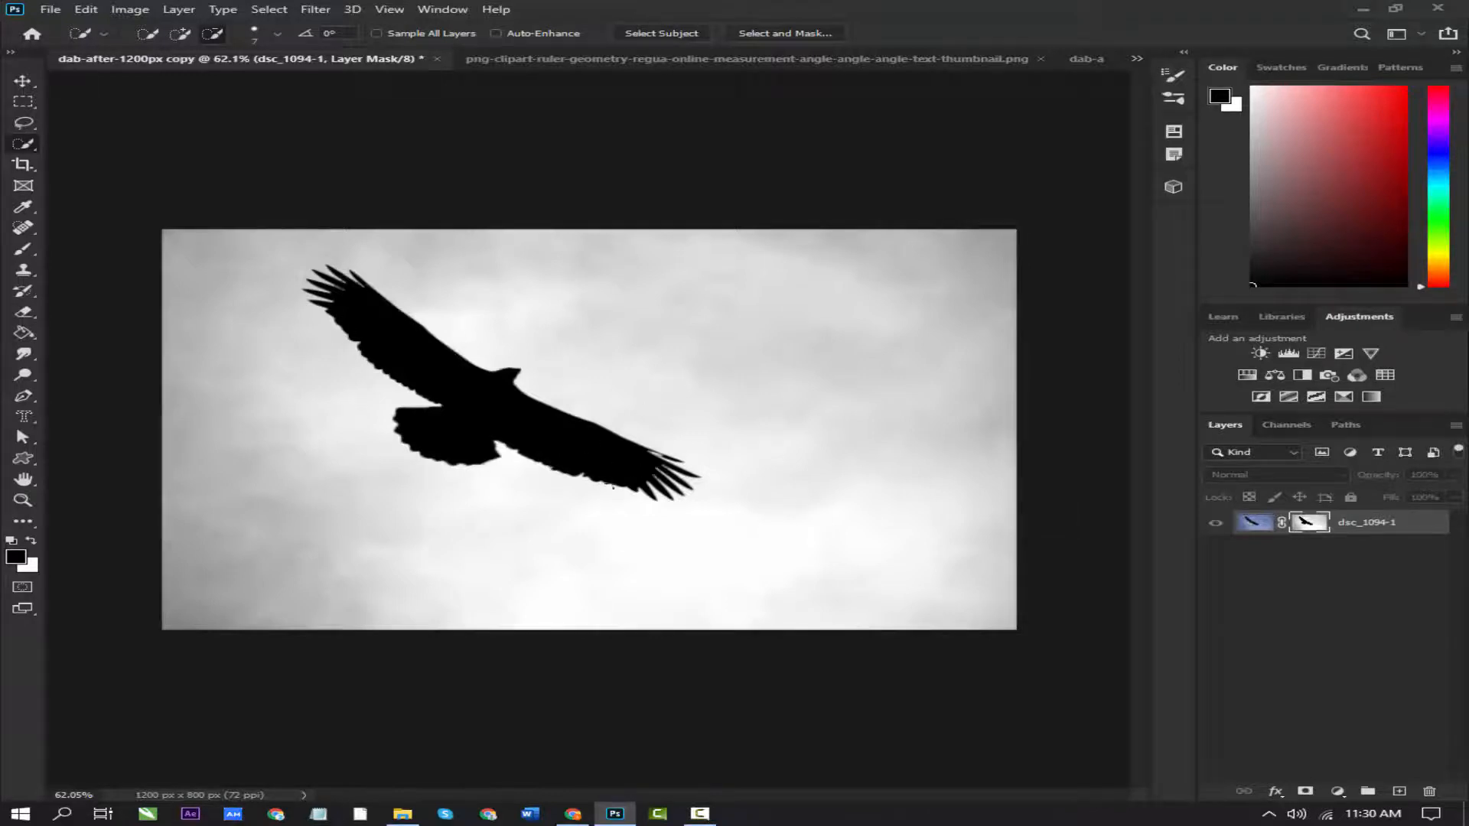
# Examine the layer mask's edges around the eagle's wing-tip feathers, head and tail
pyautogui.scroll(3, 662, 462)
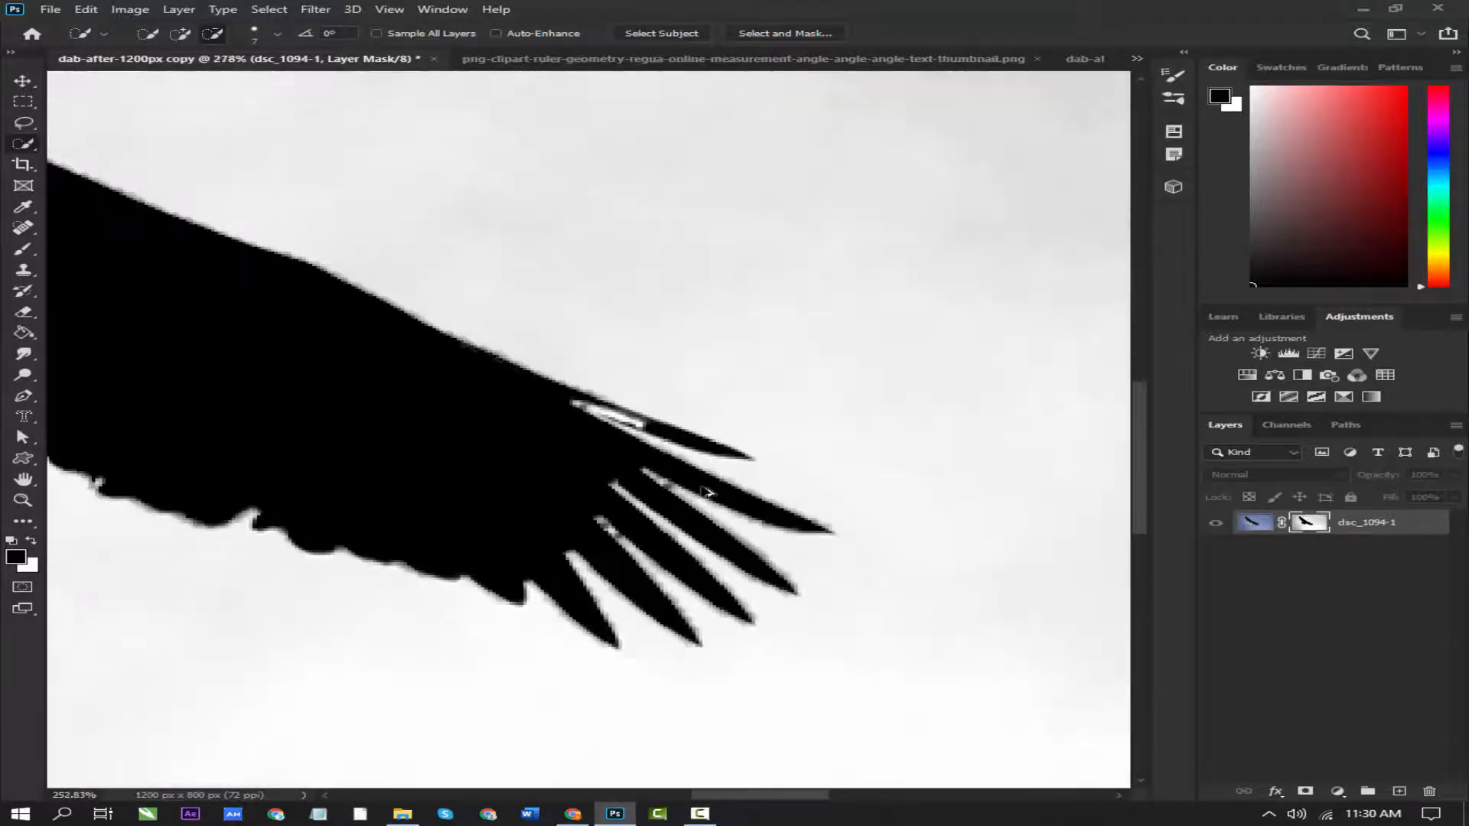
pyautogui.scroll(-3, 708, 491)
pyautogui.scroll(-2, 708, 492)
pyautogui.scroll(3, 268, 243)
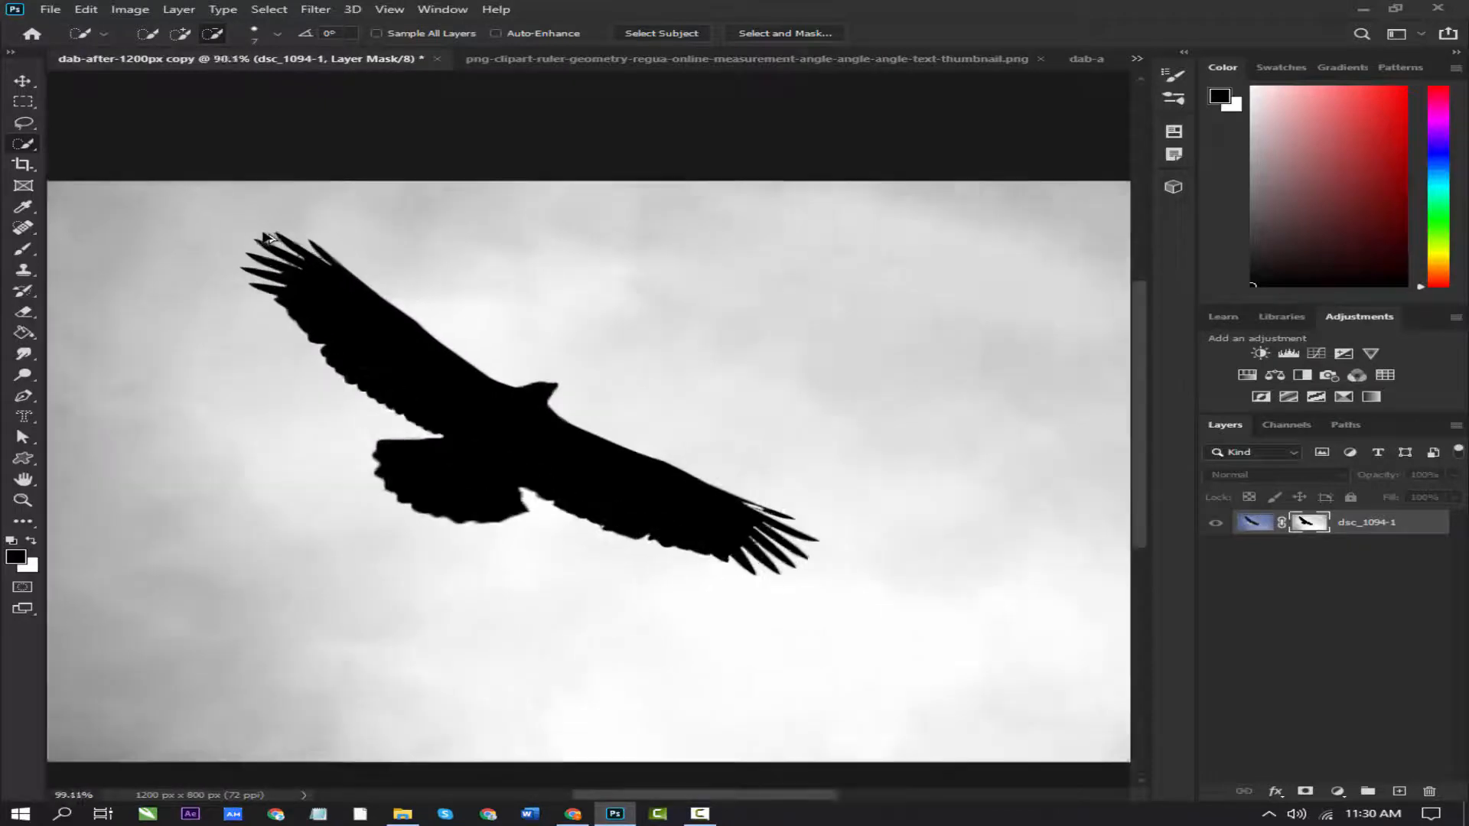
pyautogui.scroll(-2, 268, 239)
pyautogui.scroll(-1, 269, 240)
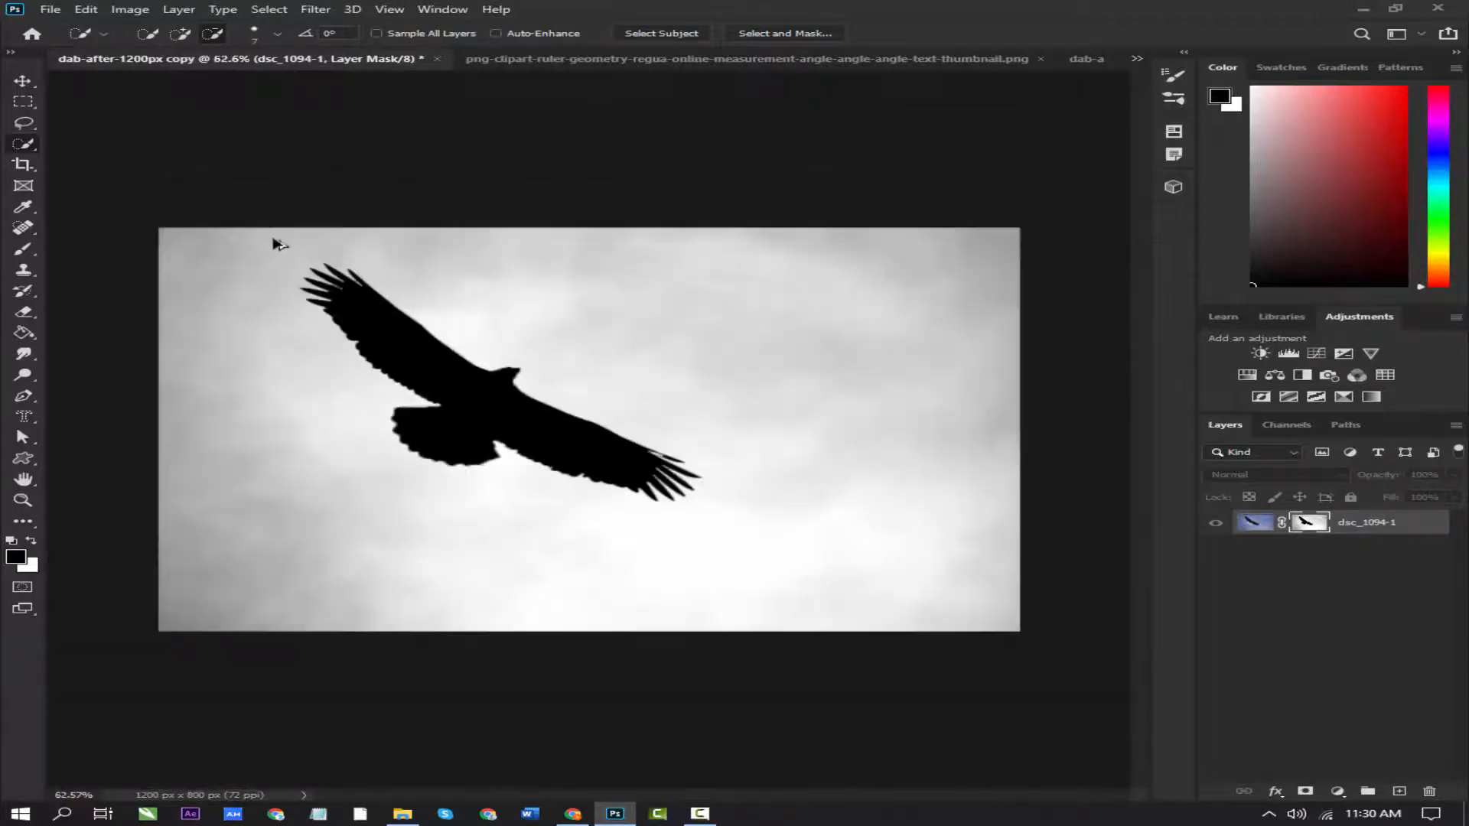
pyautogui.scroll(4, 264, 230)
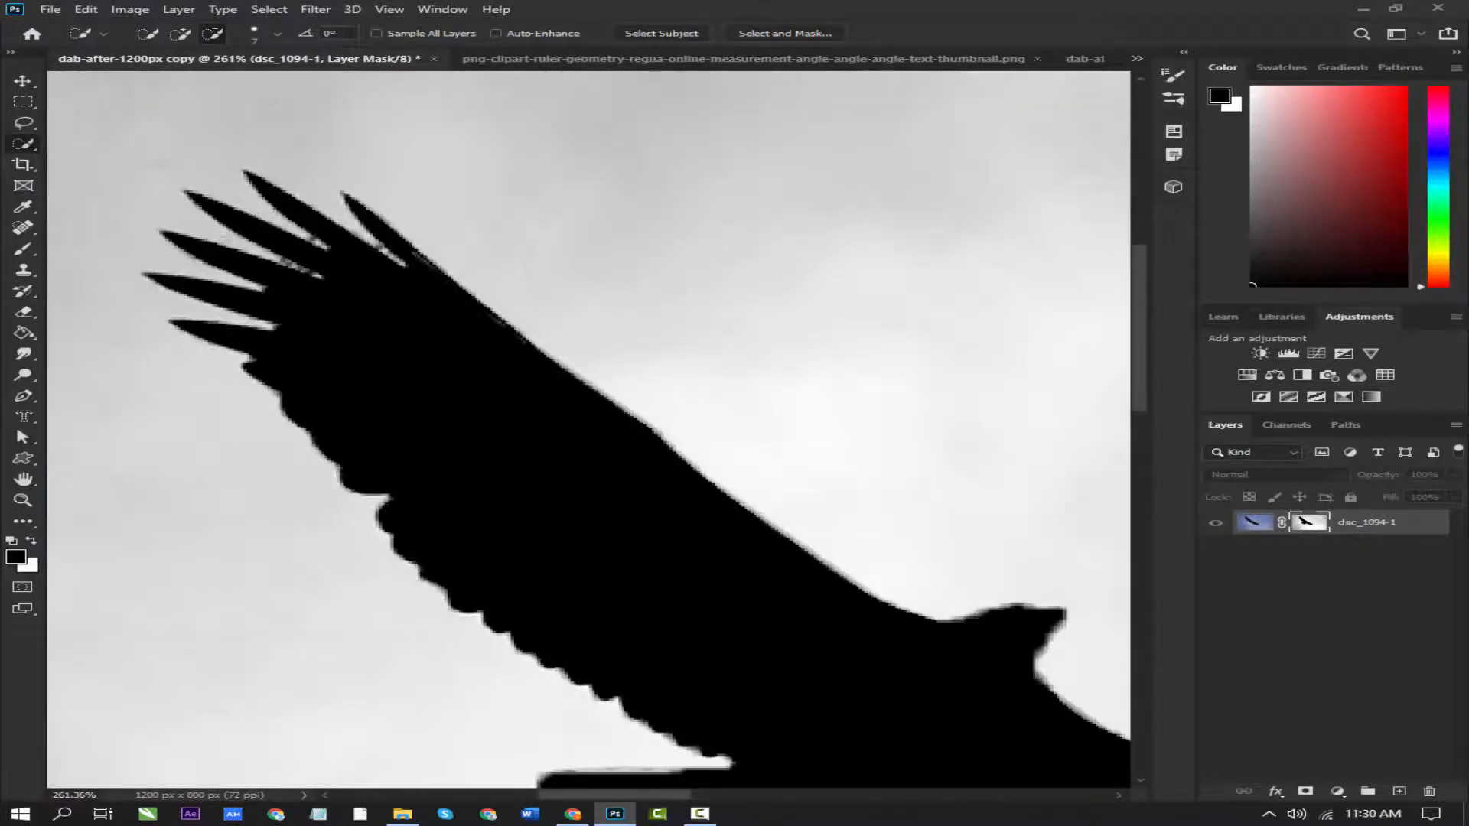
pyautogui.scroll(-5, 382, 387)
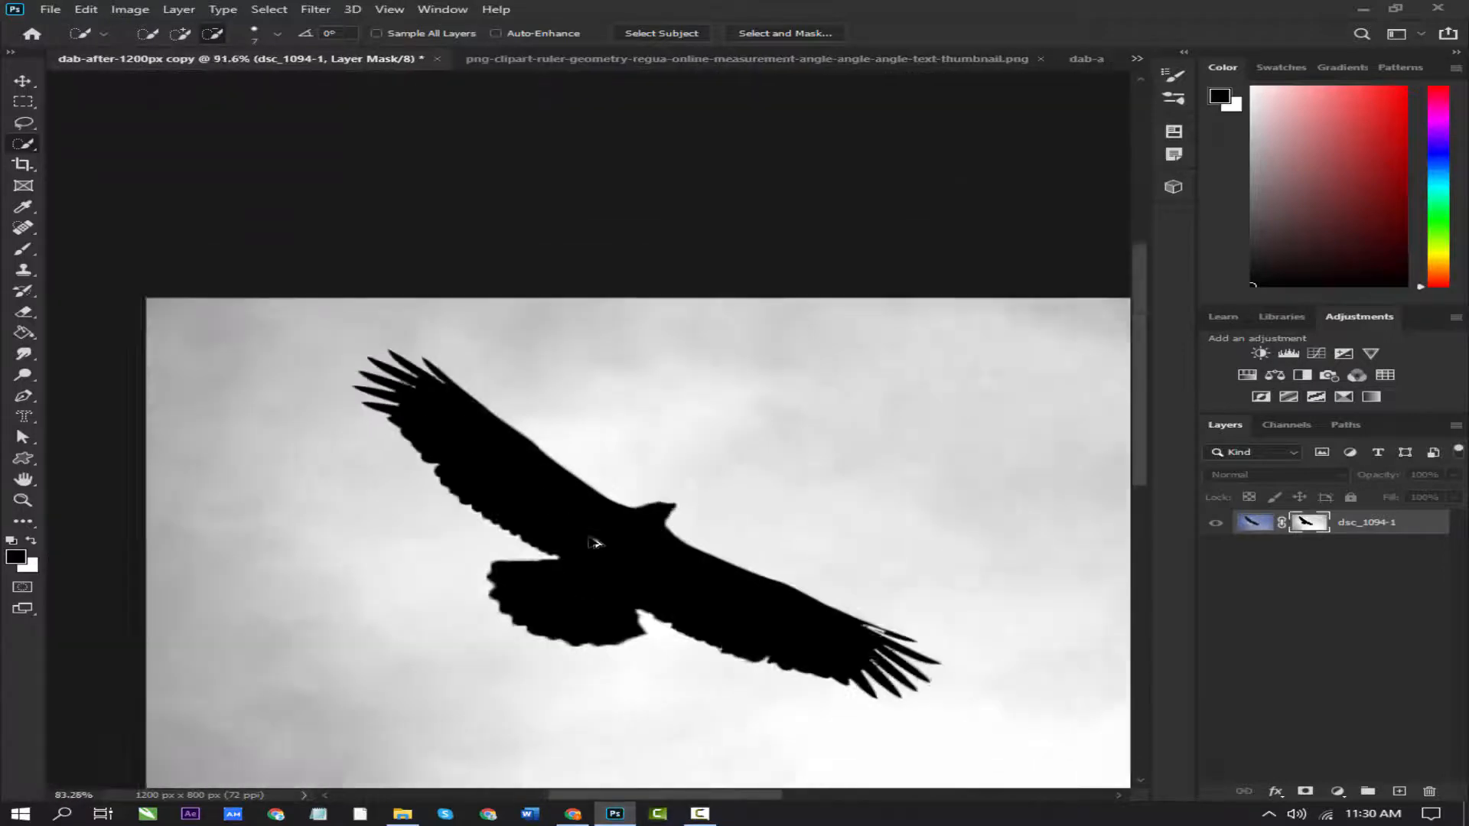
pyautogui.scroll(3, 802, 674)
pyautogui.scroll(-3, 696, 586)
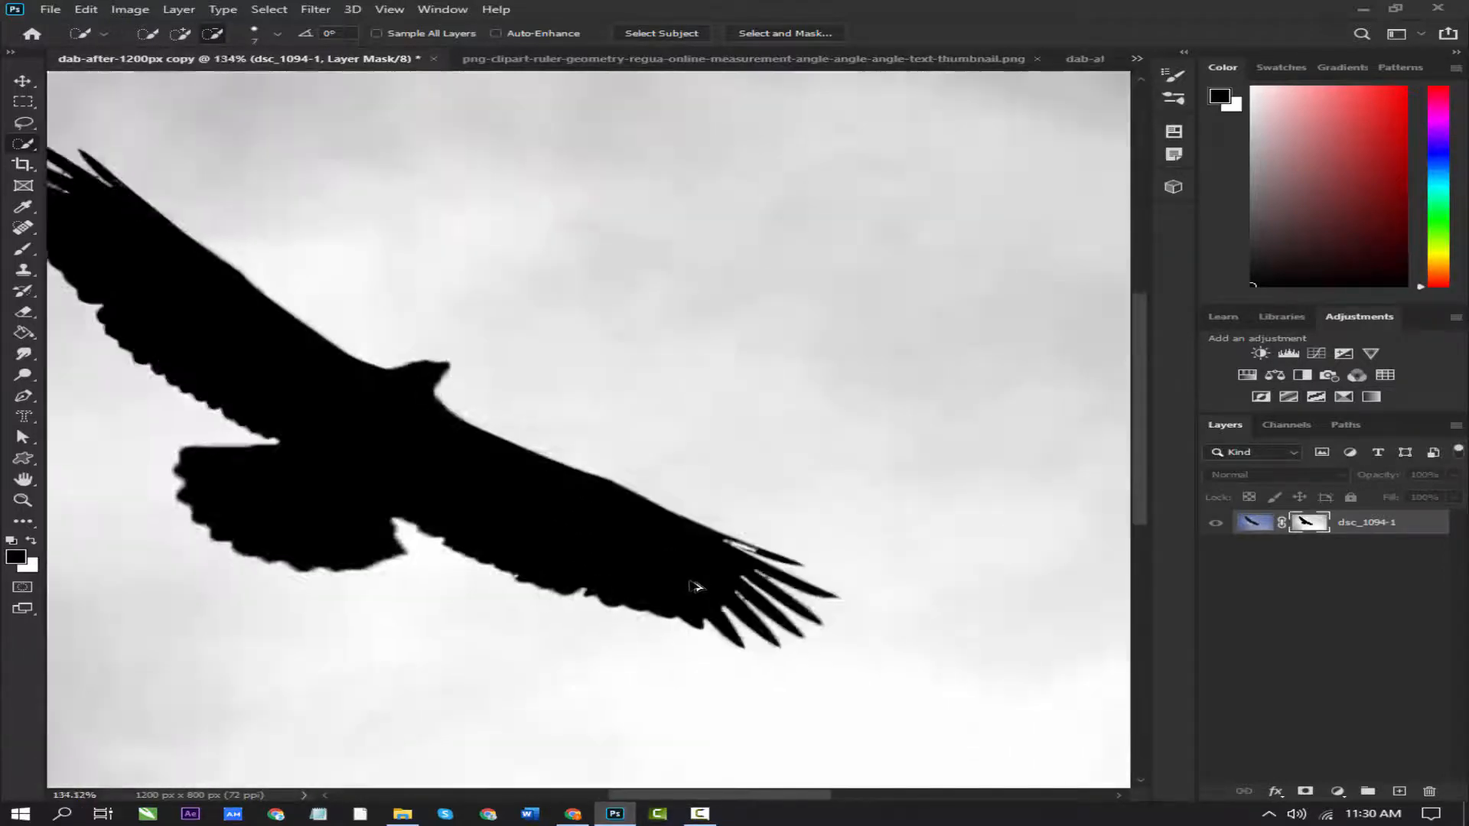
pyautogui.scroll(-2, 693, 586)
pyautogui.scroll(3, 419, 365)
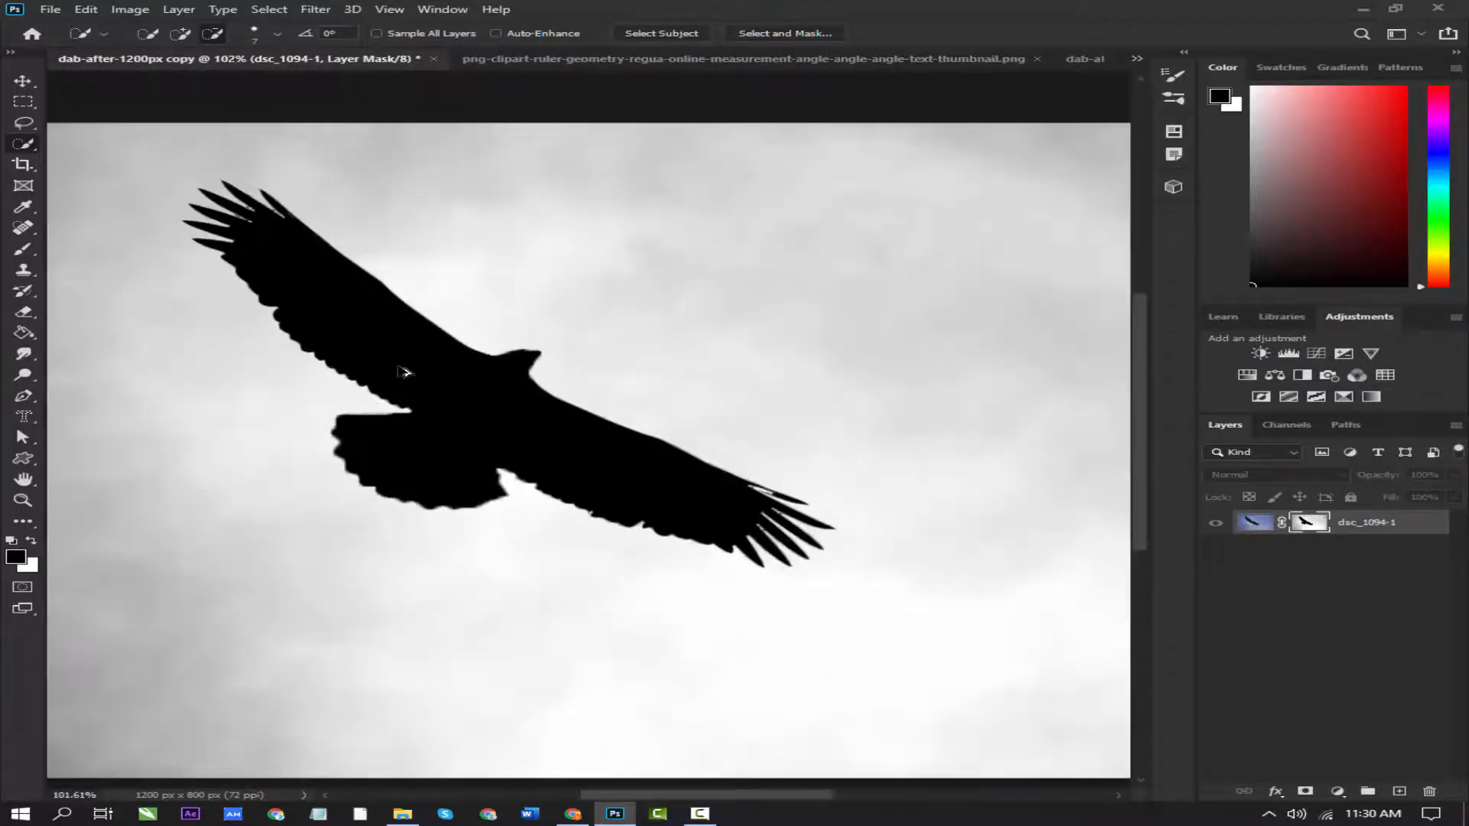
pyautogui.scroll(-2, 403, 373)
pyautogui.scroll(-1, 403, 373)
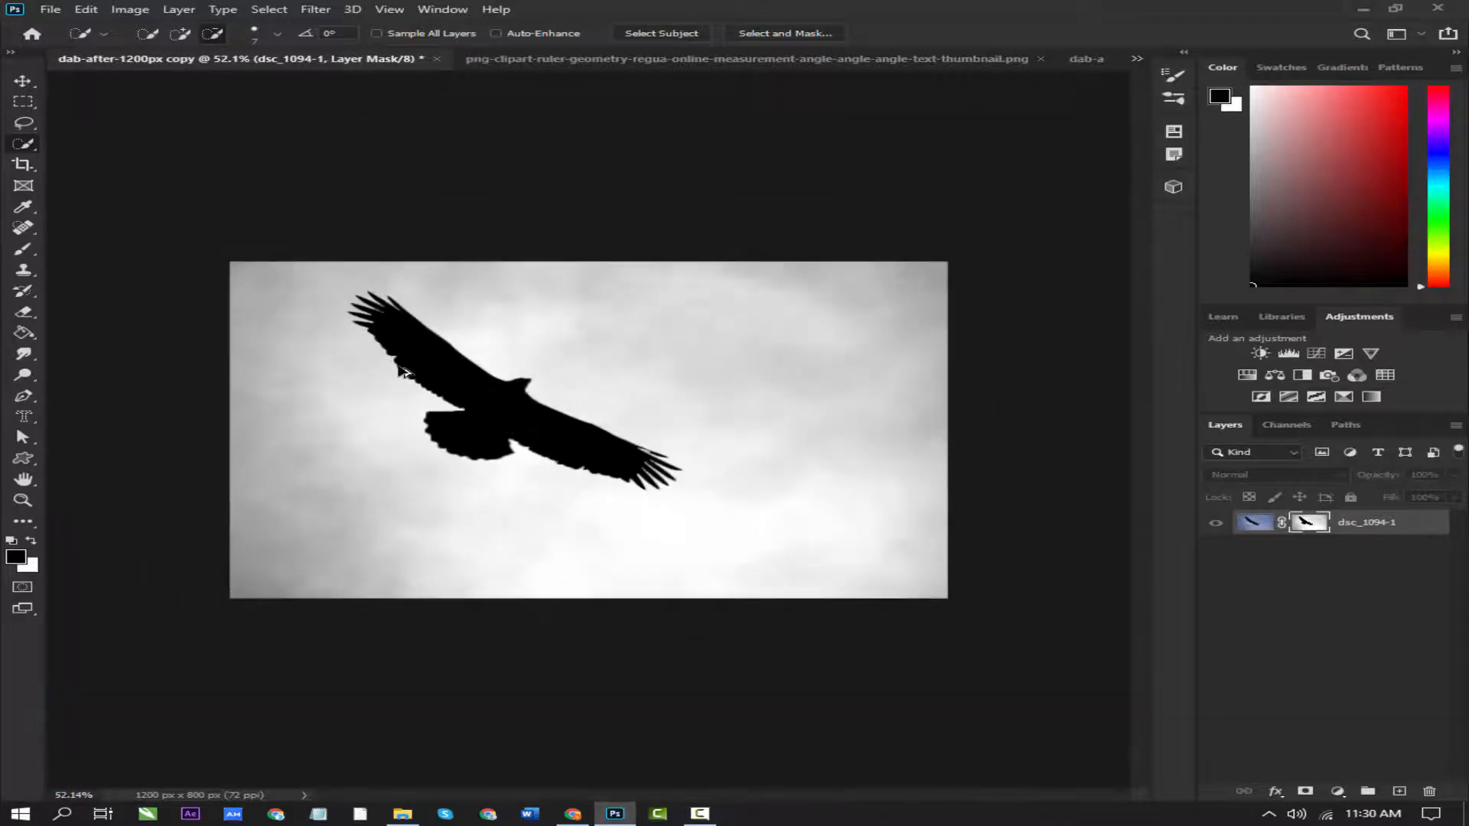
# Switch to the ruler image and, for a custom measurement scale, set the pixel length to 23 by measuring from mark 0 to mark 1
pyautogui.click(594, 61)
pyautogui.click(120, 9)
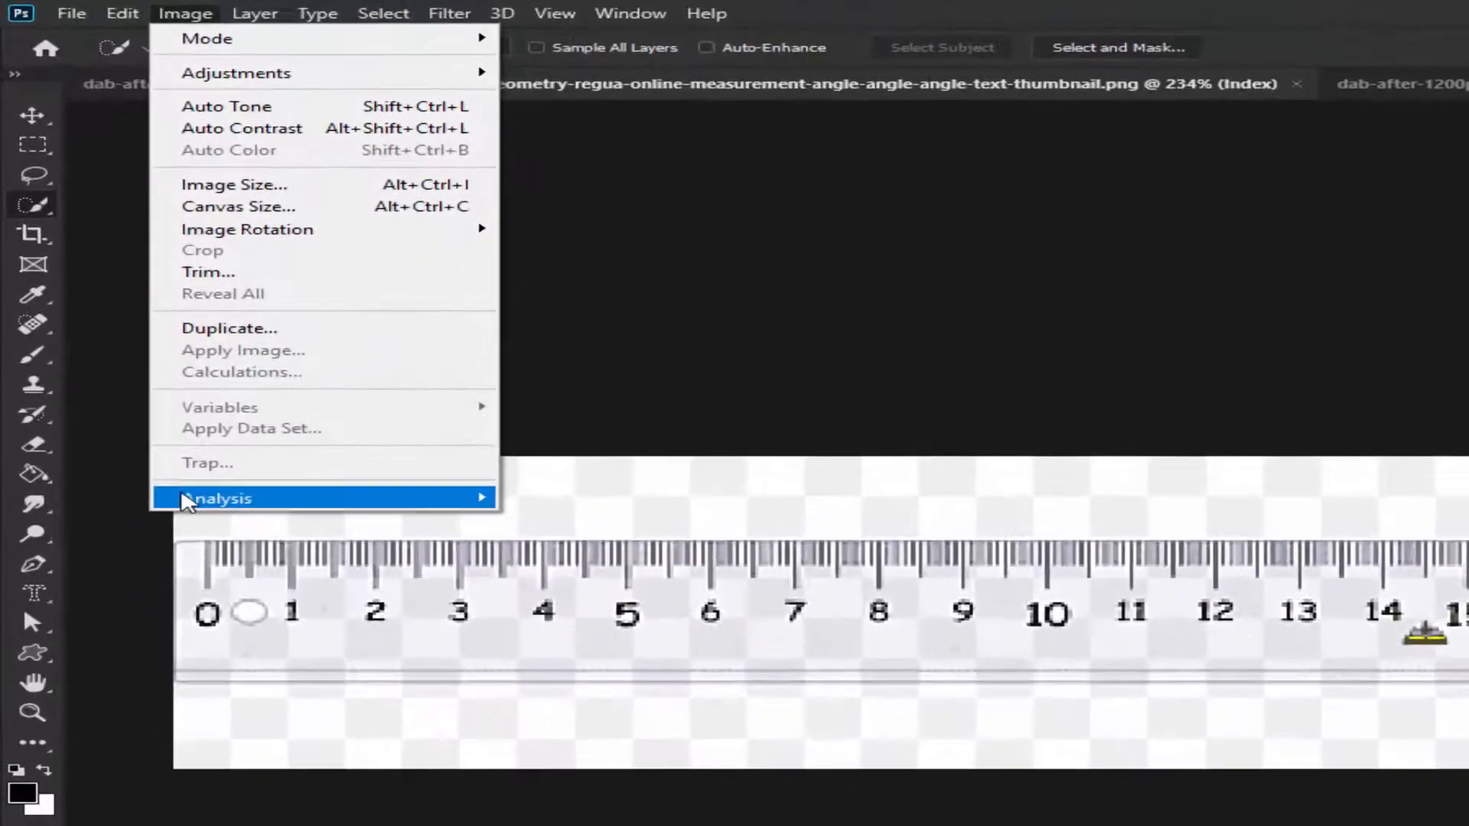
pyautogui.moveTo(142, 350)
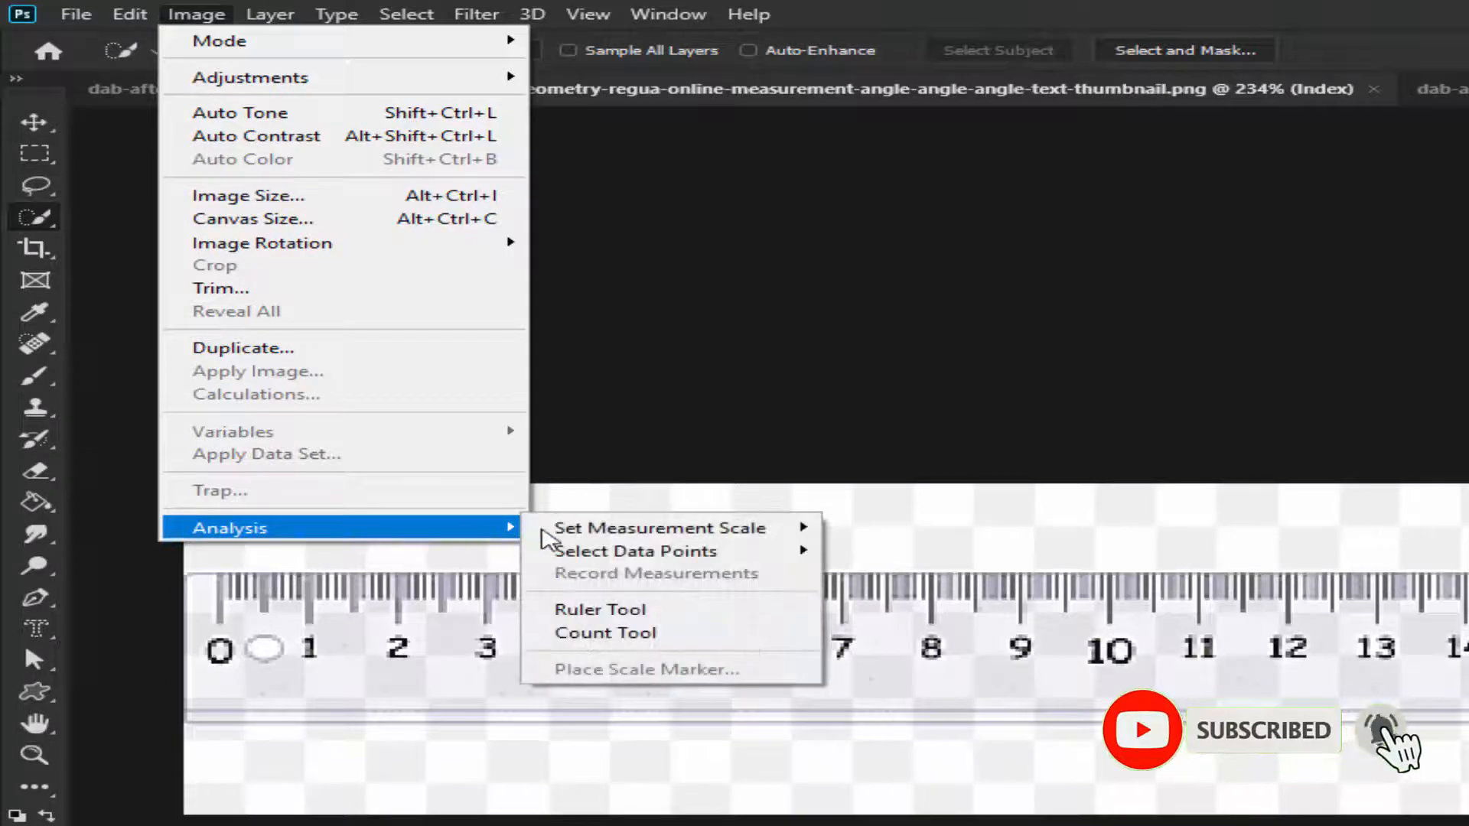
pyautogui.moveTo(581, 526)
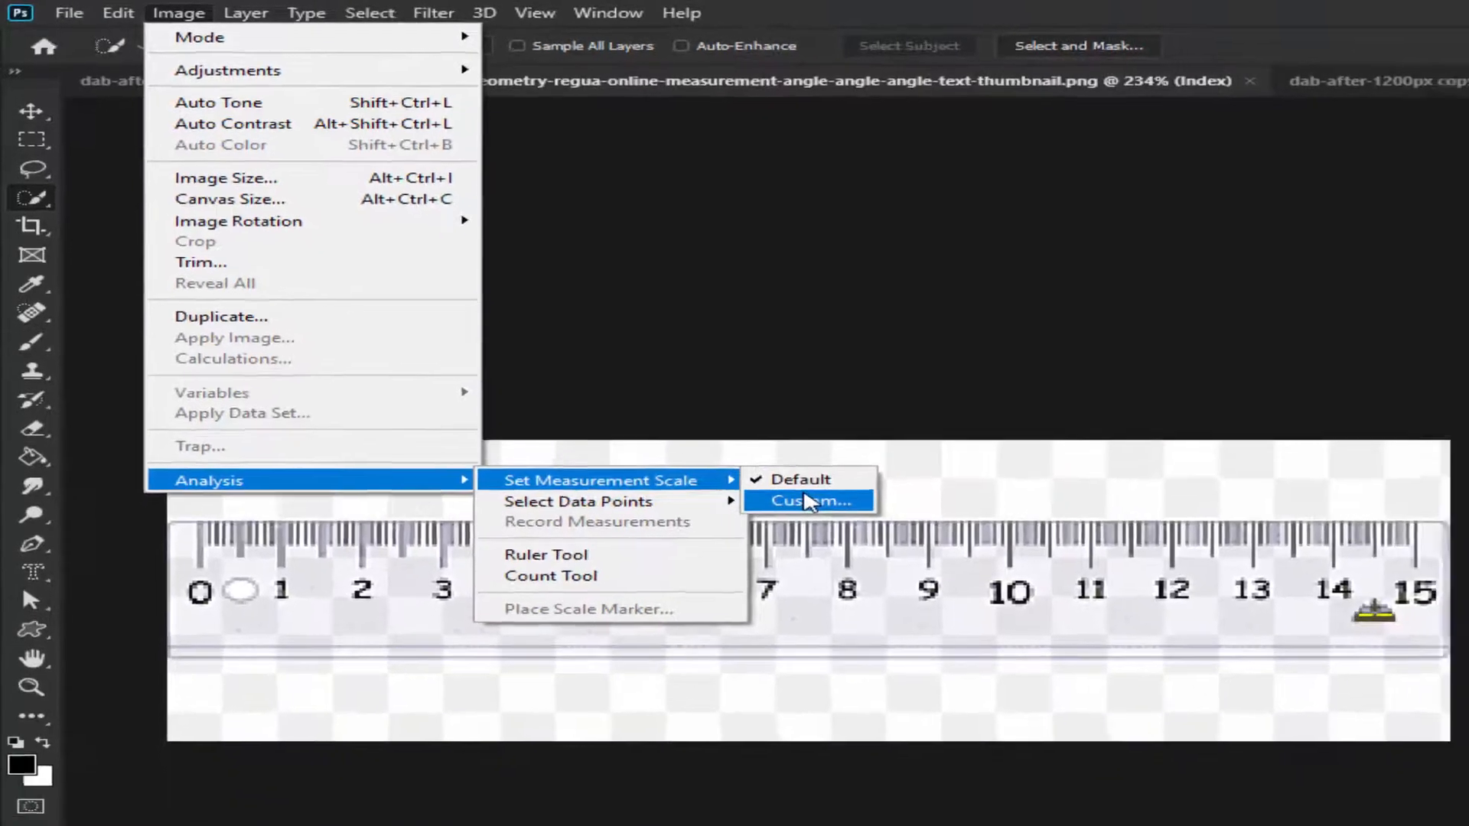
pyautogui.click(891, 550)
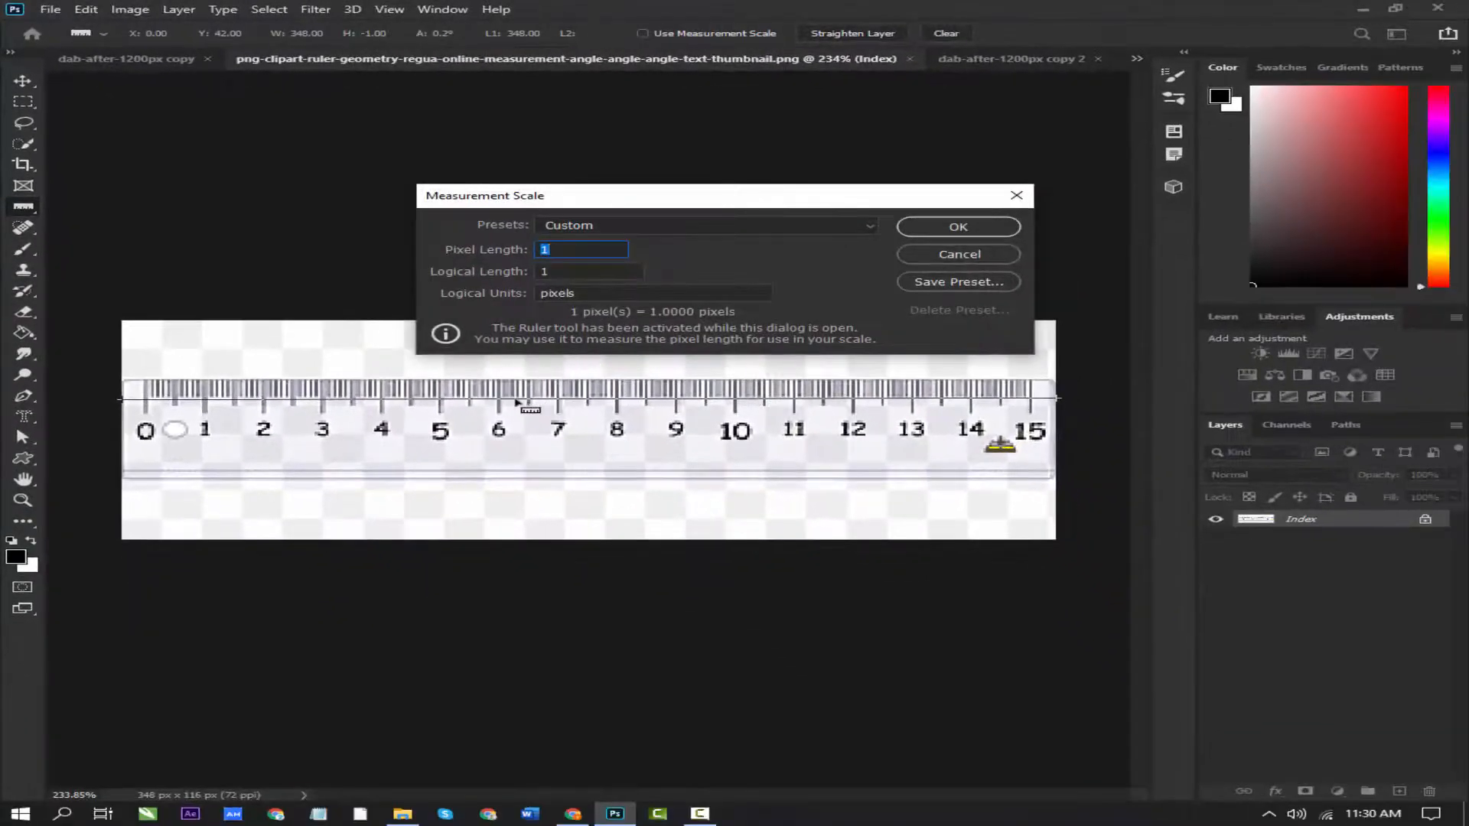
pyautogui.moveTo(511, 403)
pyautogui.mouseDown()
pyautogui.moveTo(548, 416)
pyautogui.moveTo(498, 429)
pyautogui.moveTo(524, 414)
pyautogui.moveTo(501, 403)
pyautogui.moveTo(526, 404)
pyautogui.mouseUp()
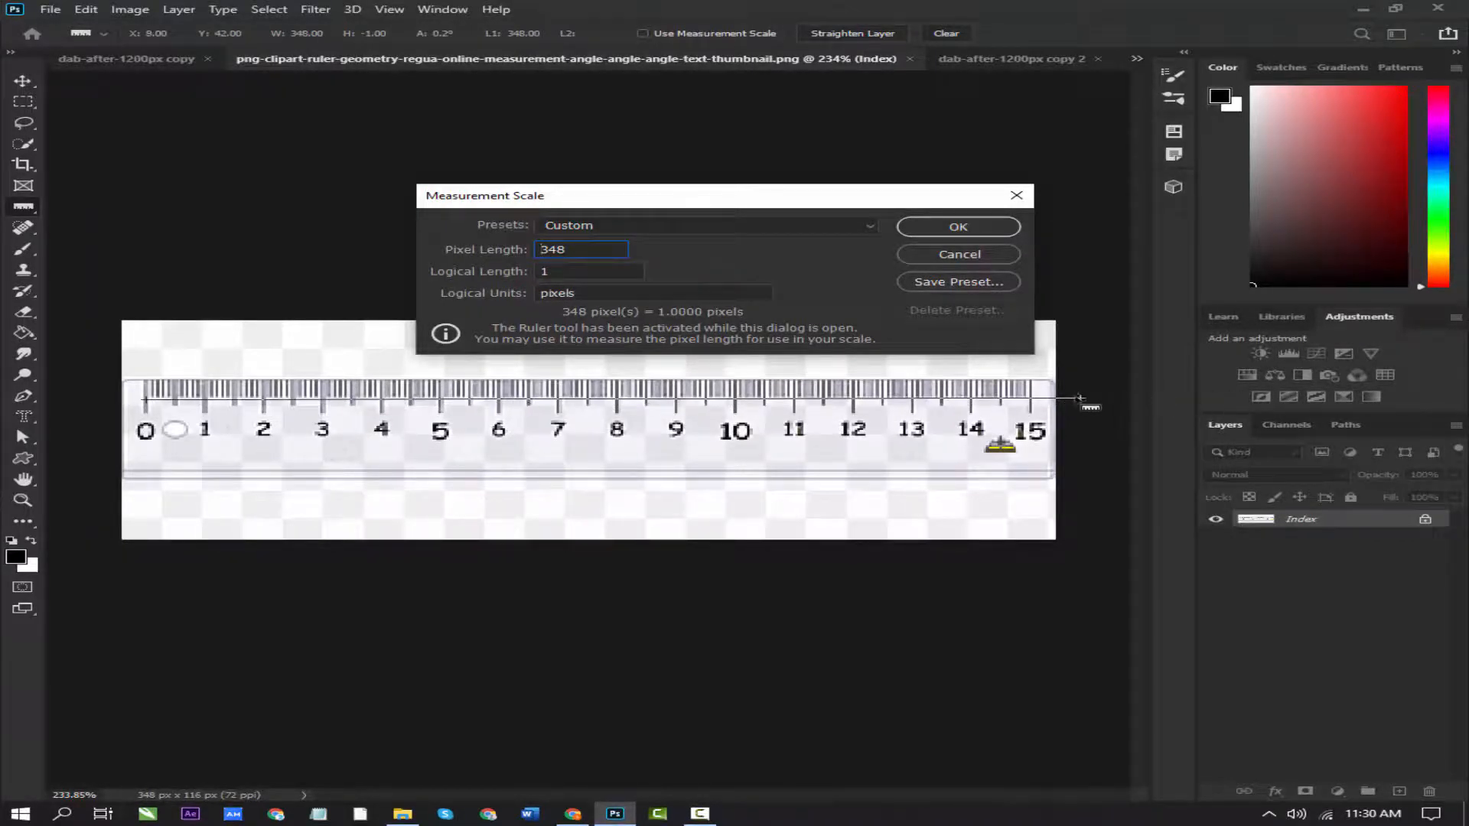
pyautogui.moveTo(1081, 399); pyautogui.dragTo(213, 403)
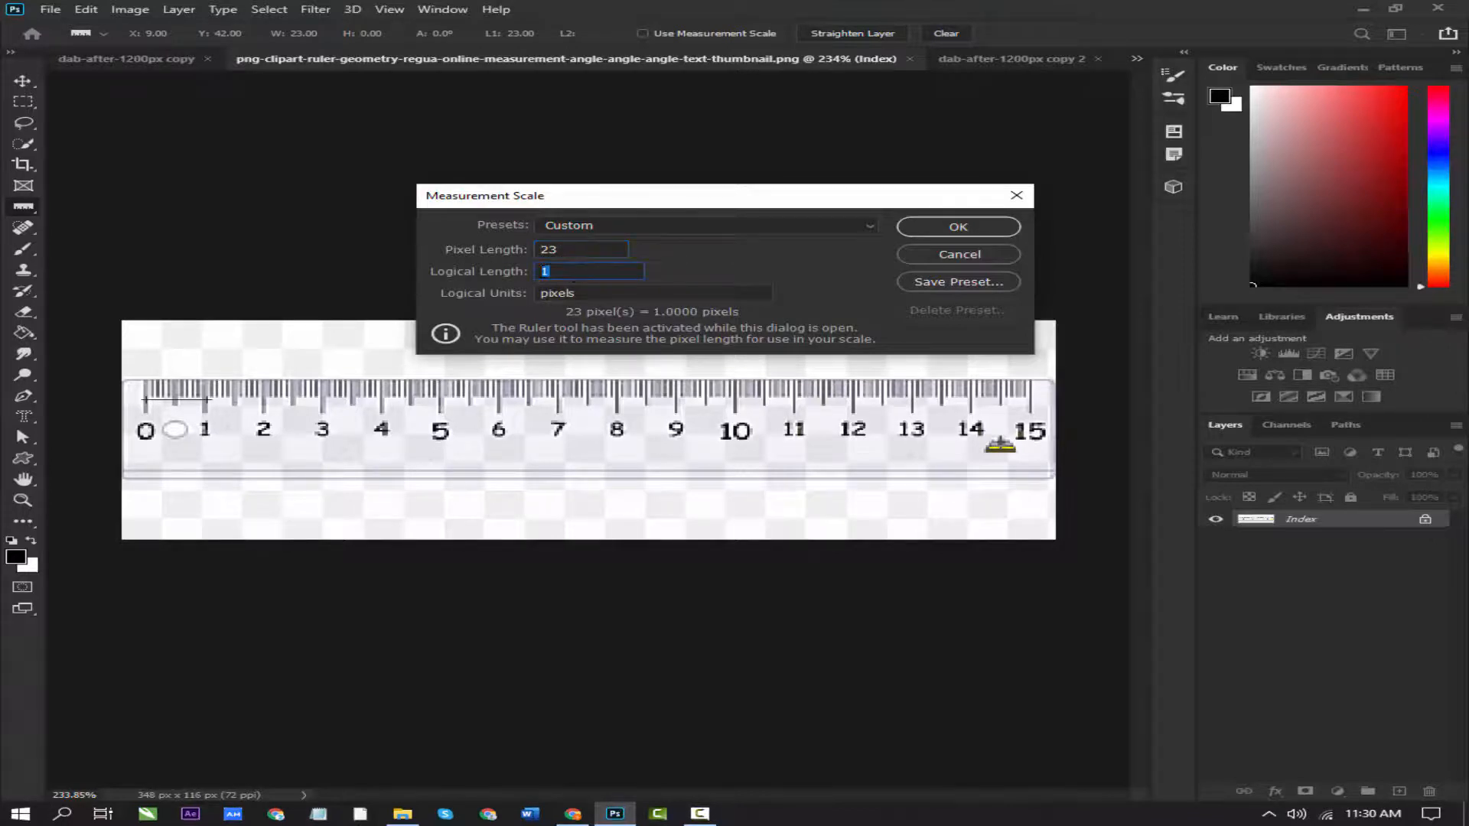
# Set the measurement scale's logical units to centimeter and close the dialog without applying the scale
pyautogui.press('Tab')
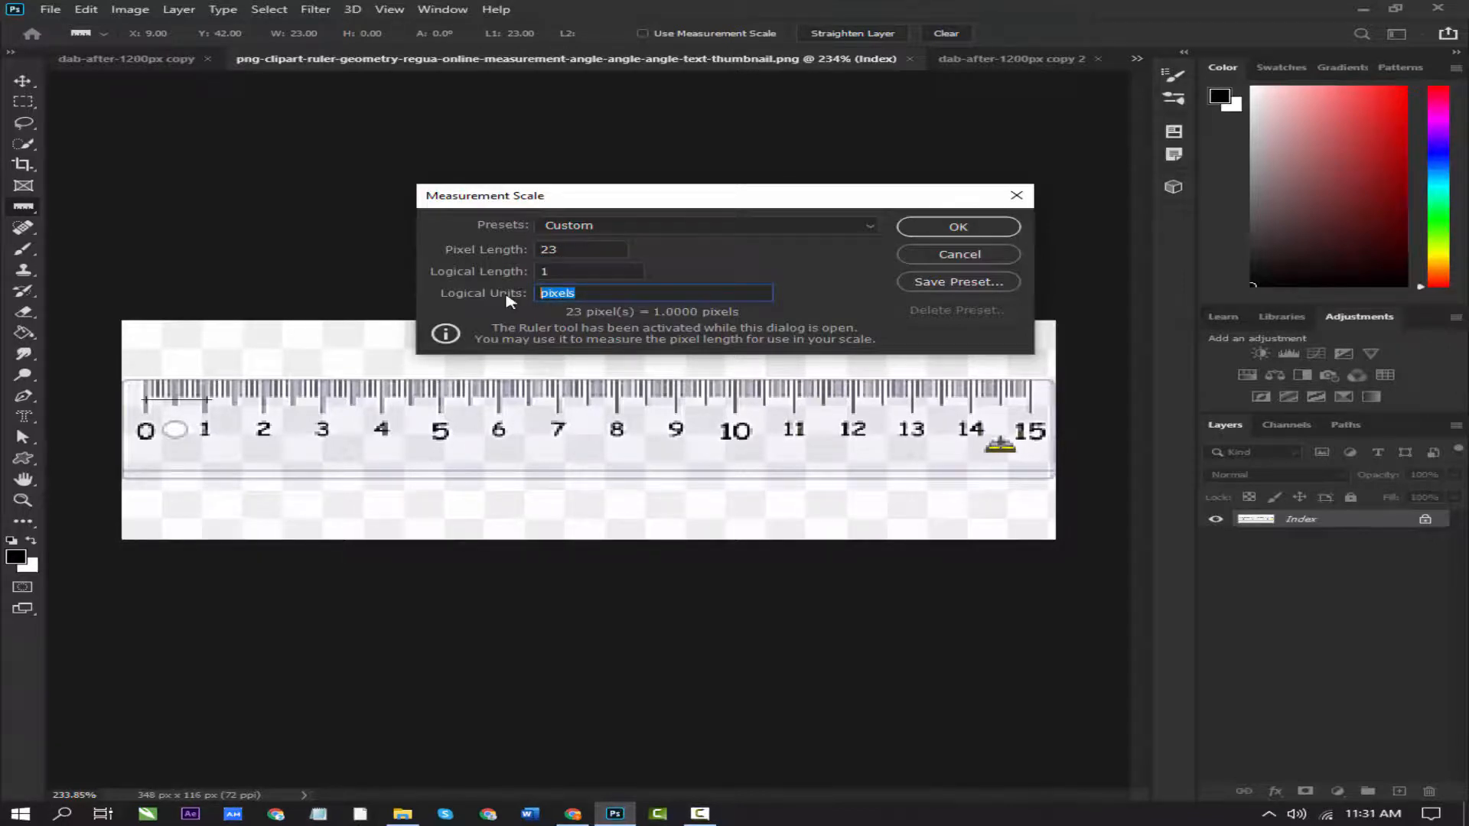
pyautogui.write('centimeter')
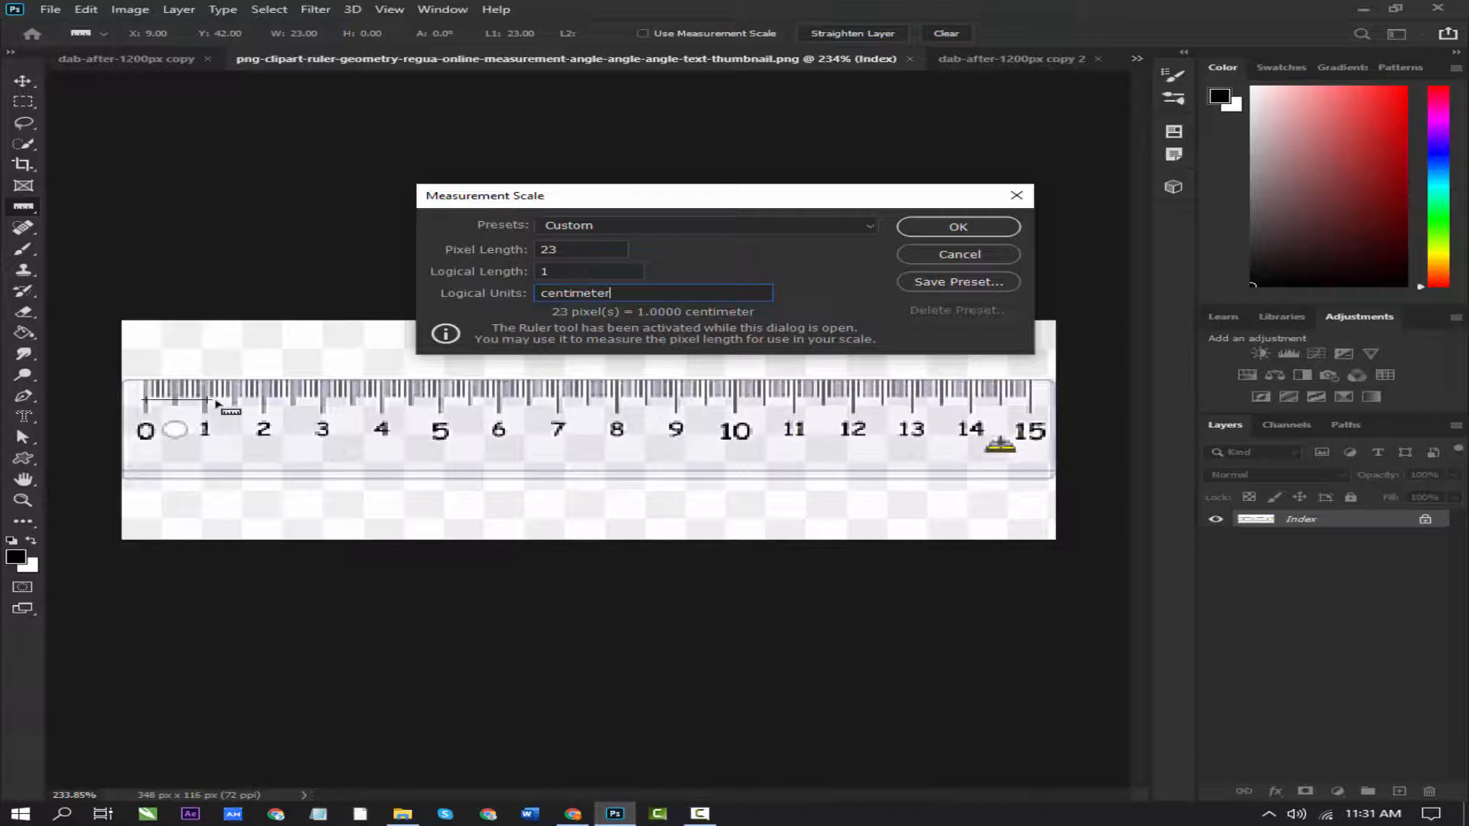
pyautogui.moveTo(208, 401); pyautogui.dragTo(206, 403)
pyautogui.click(1016, 196)
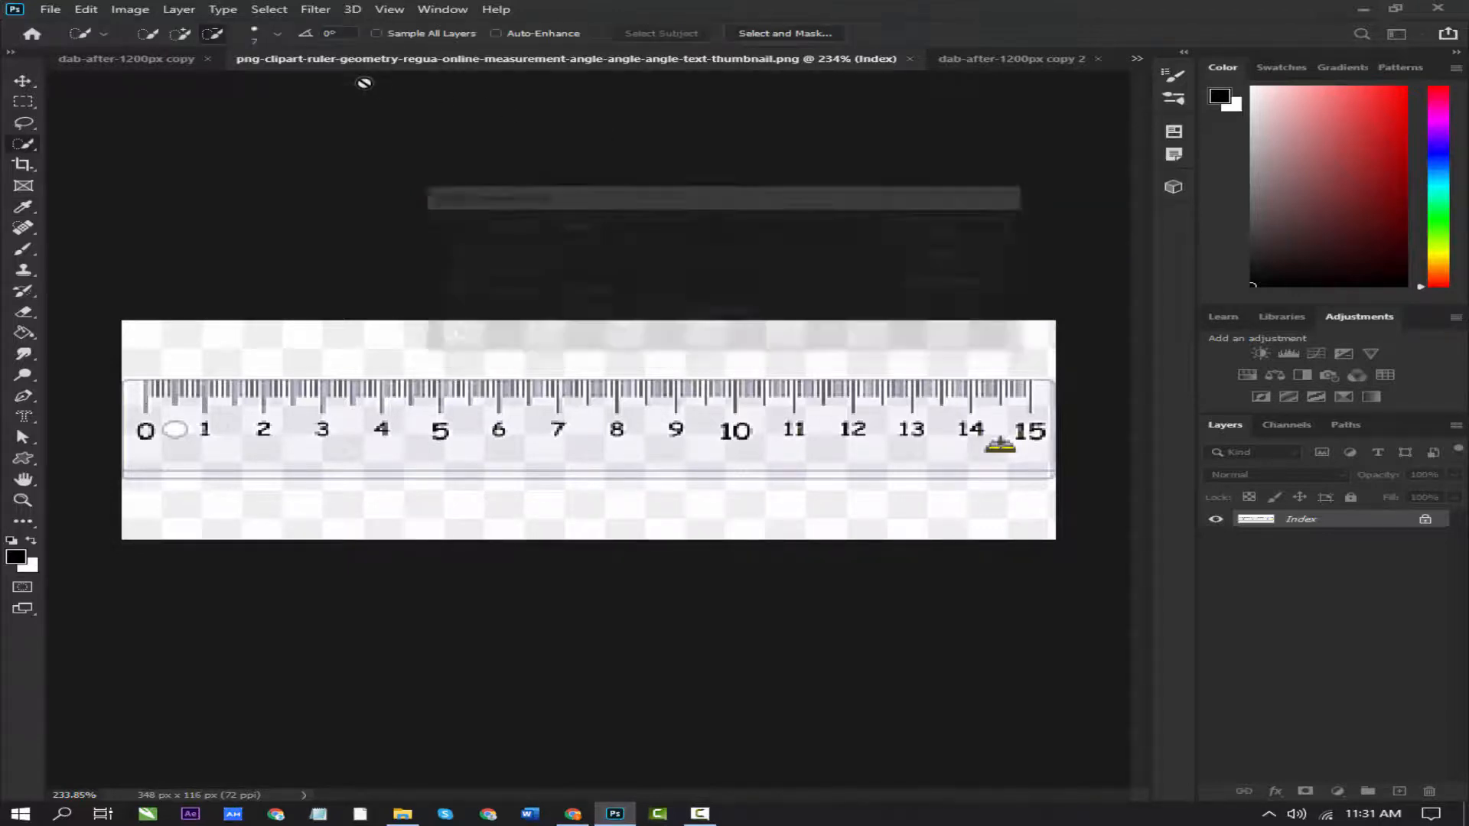
# Measure the full width of the ruler image with the Ruler tool
pyautogui.click(86, 9)
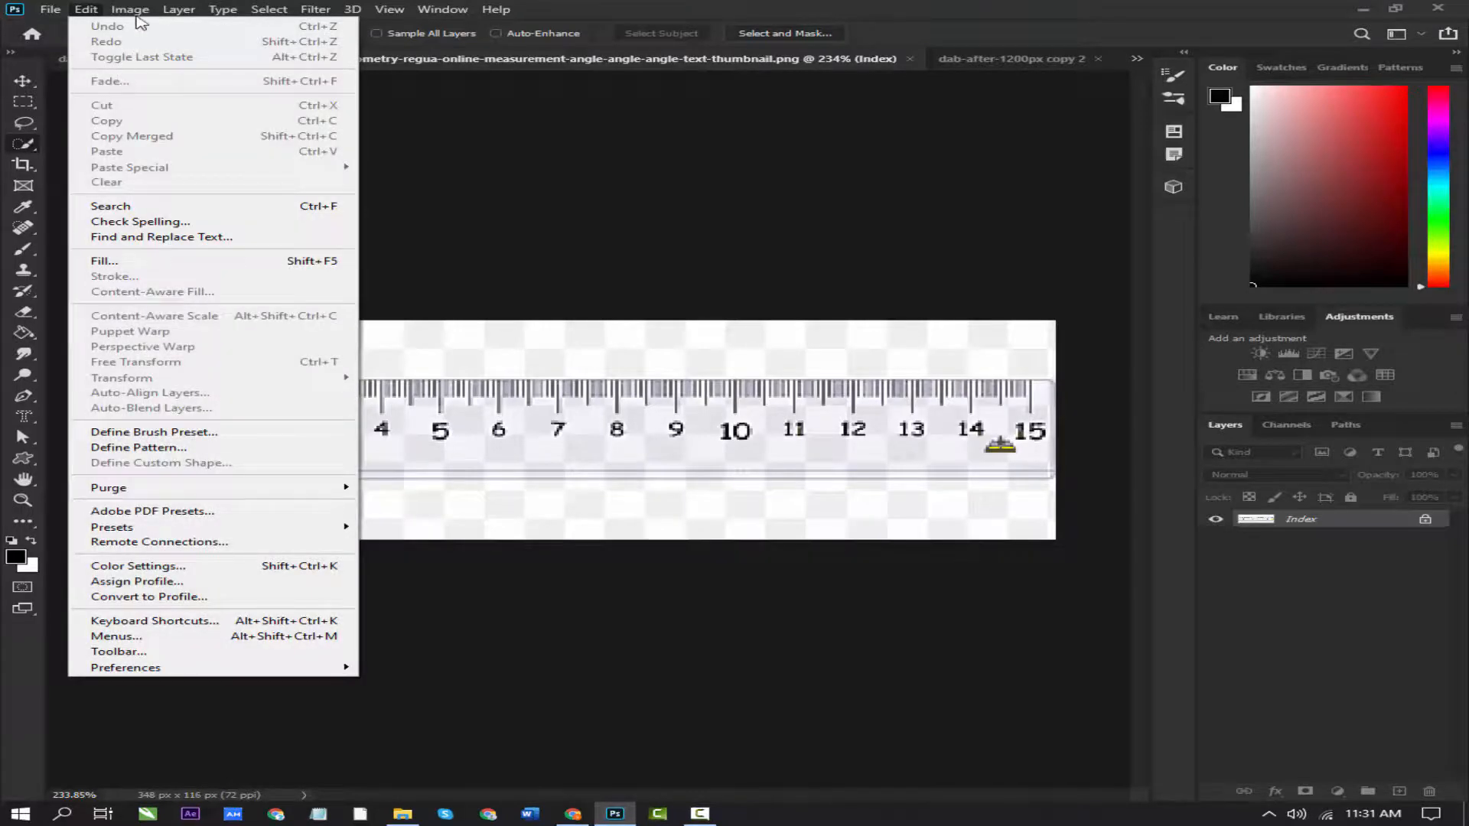
pyautogui.moveTo(132, 10)
pyautogui.moveTo(153, 350)
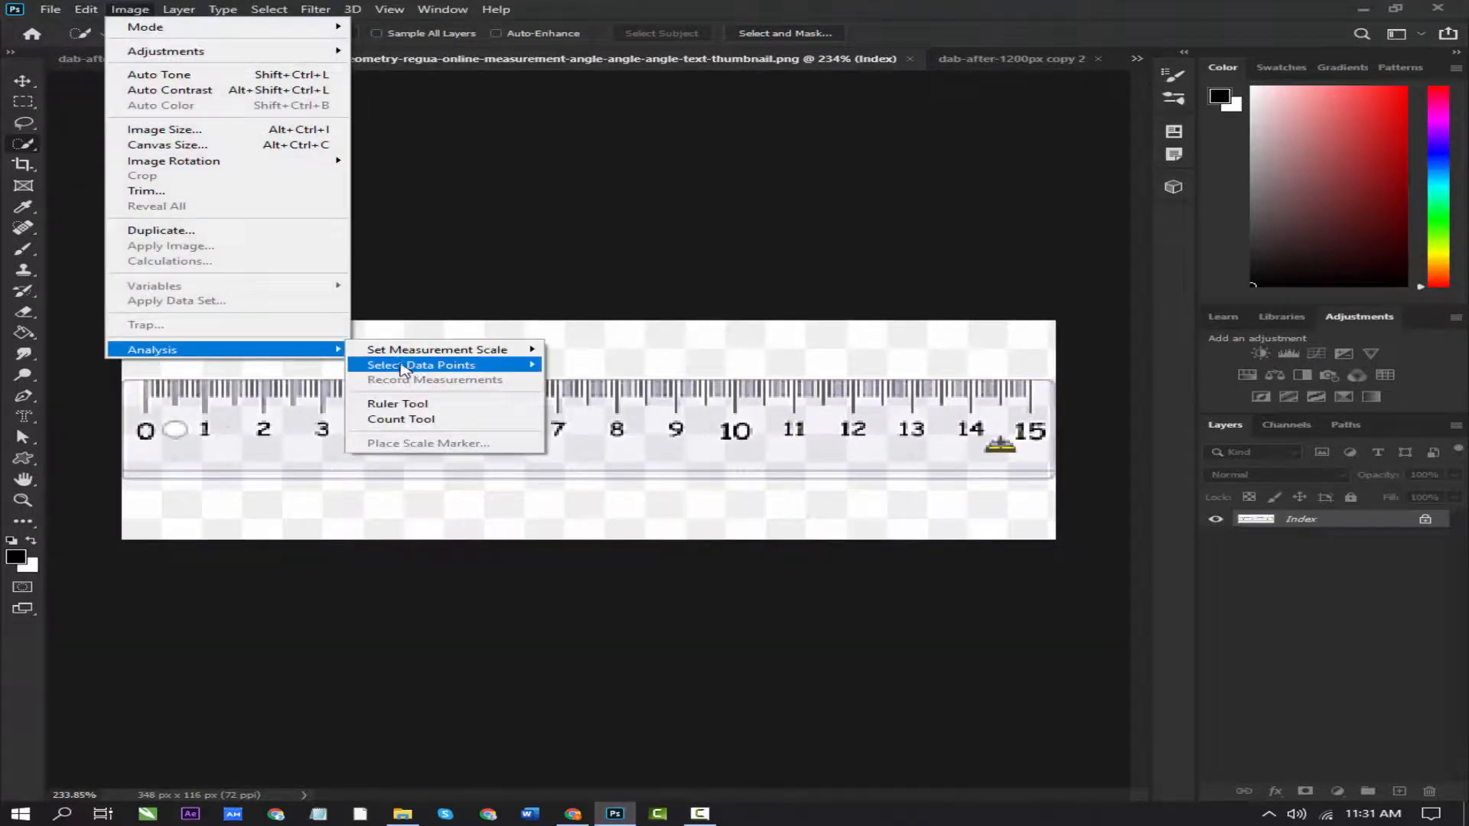
pyautogui.moveTo(410, 374)
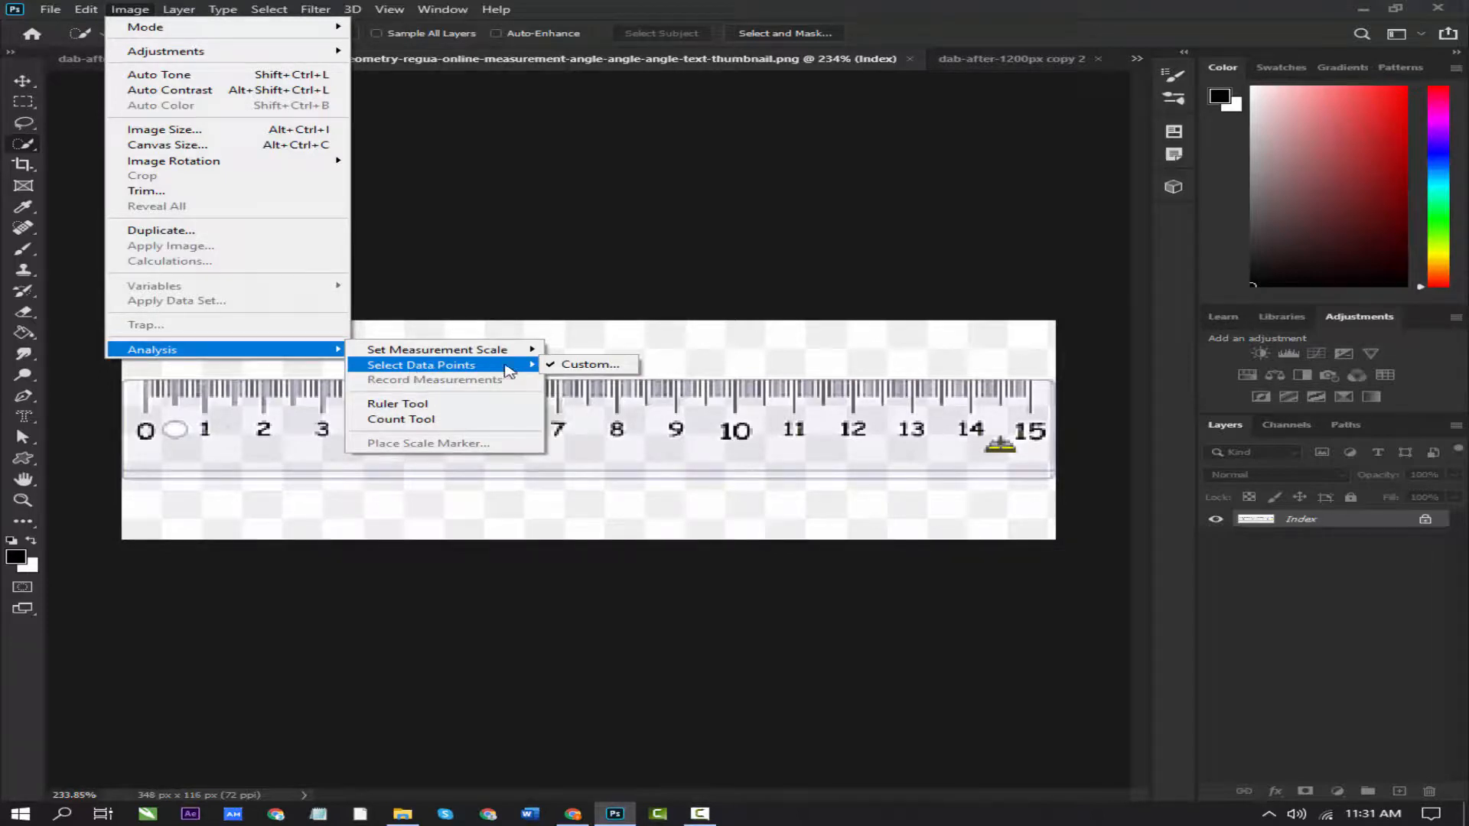
pyautogui.click(447, 405)
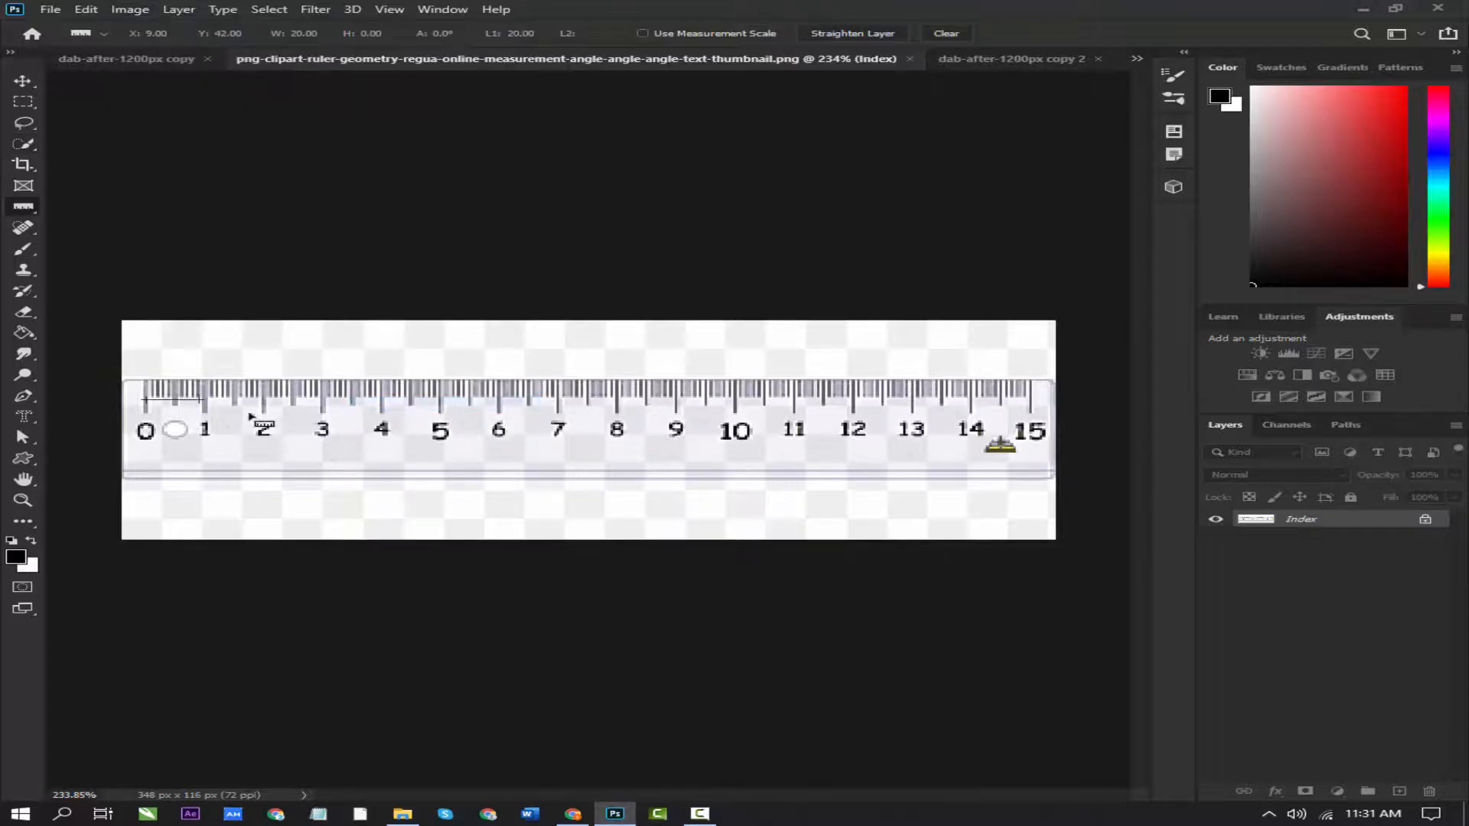
pyautogui.moveTo(145, 399); pyautogui.dragTo(1056, 430)
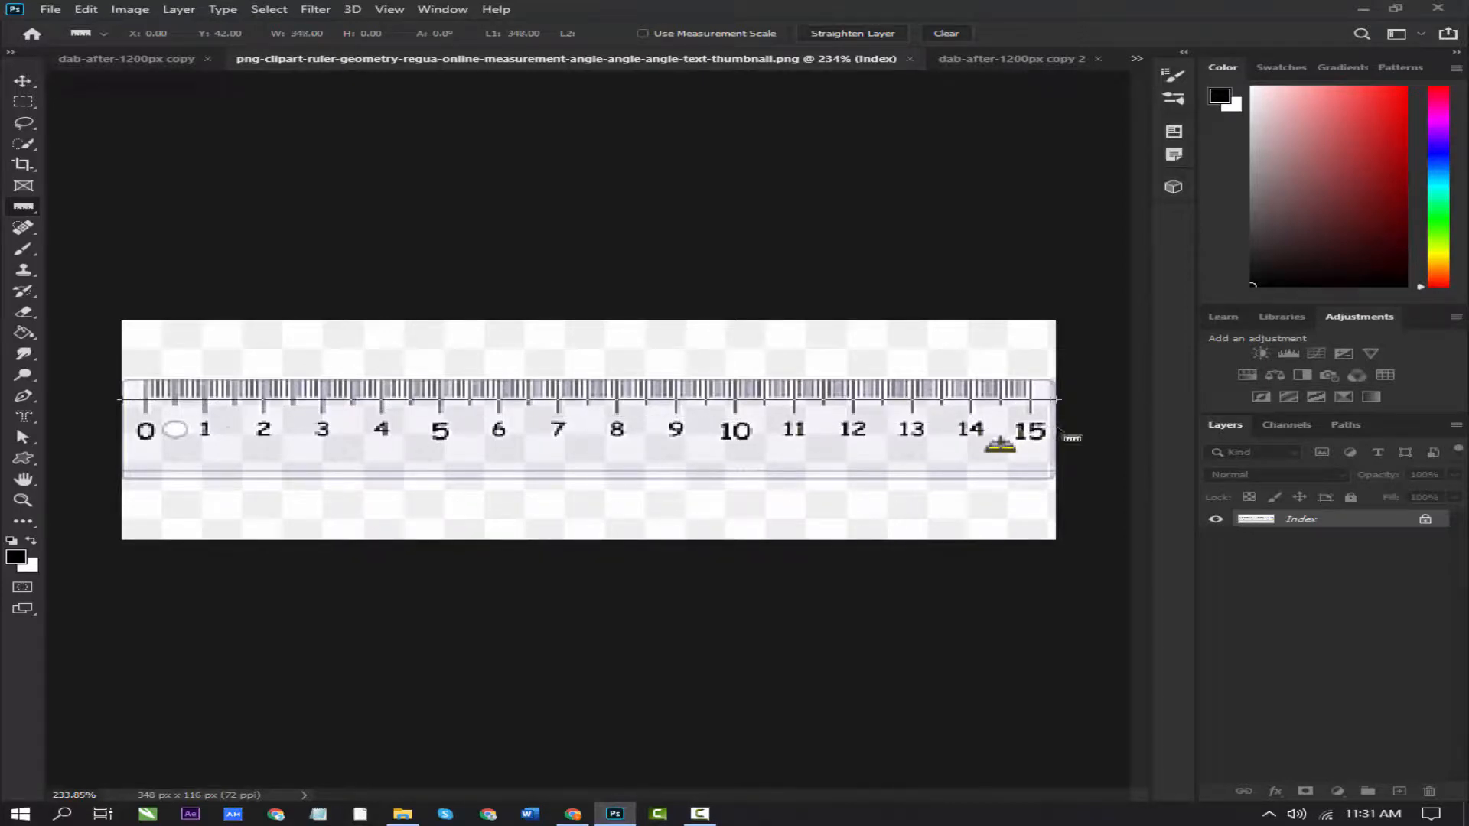
# Show the measurement info and measure the ruler image's full height near its centre, closing the info when done
pyautogui.press('F8')
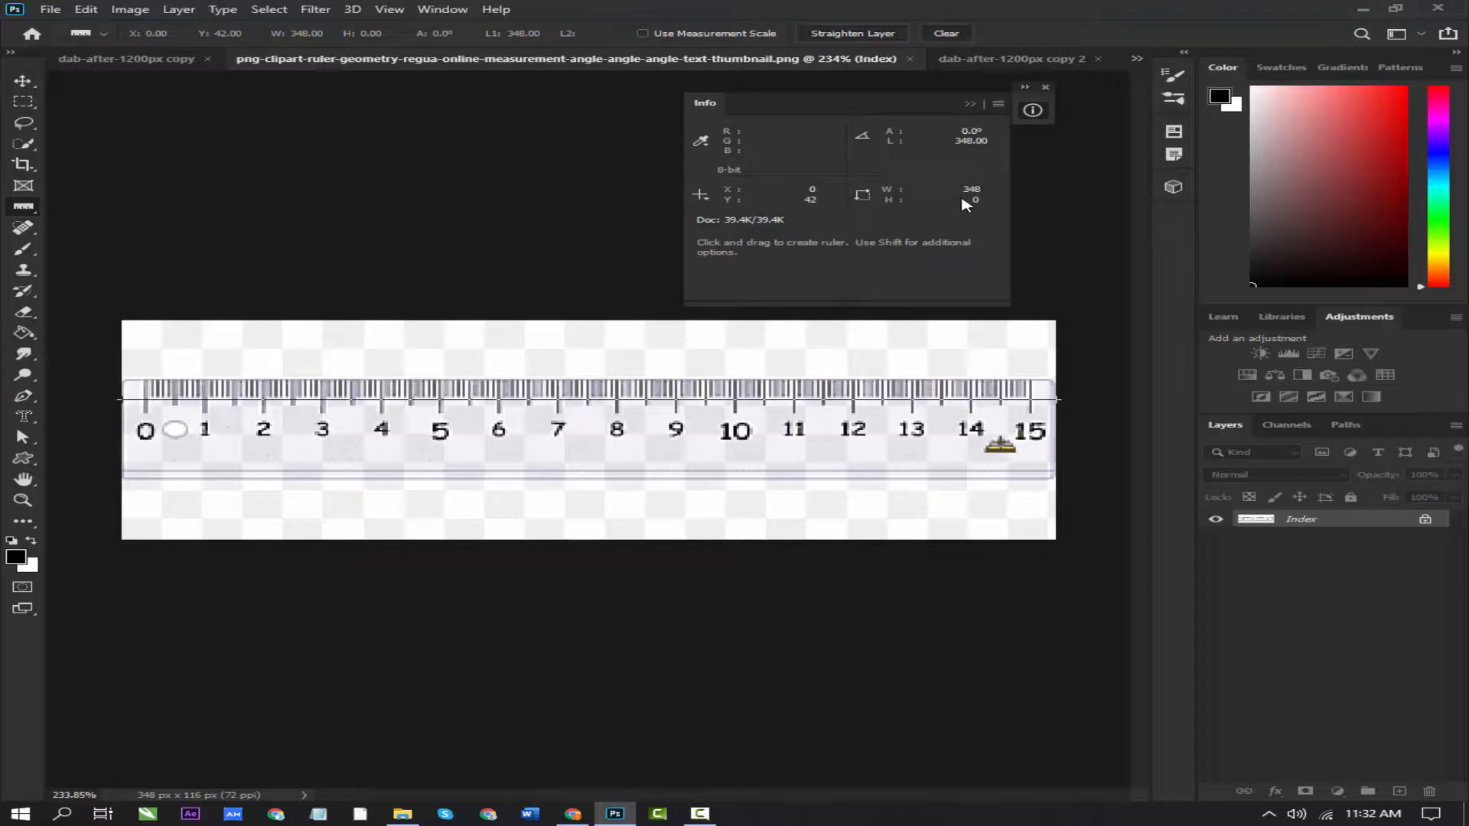
pyautogui.moveTo(1017, 88); pyautogui.dragTo(1301, 88)
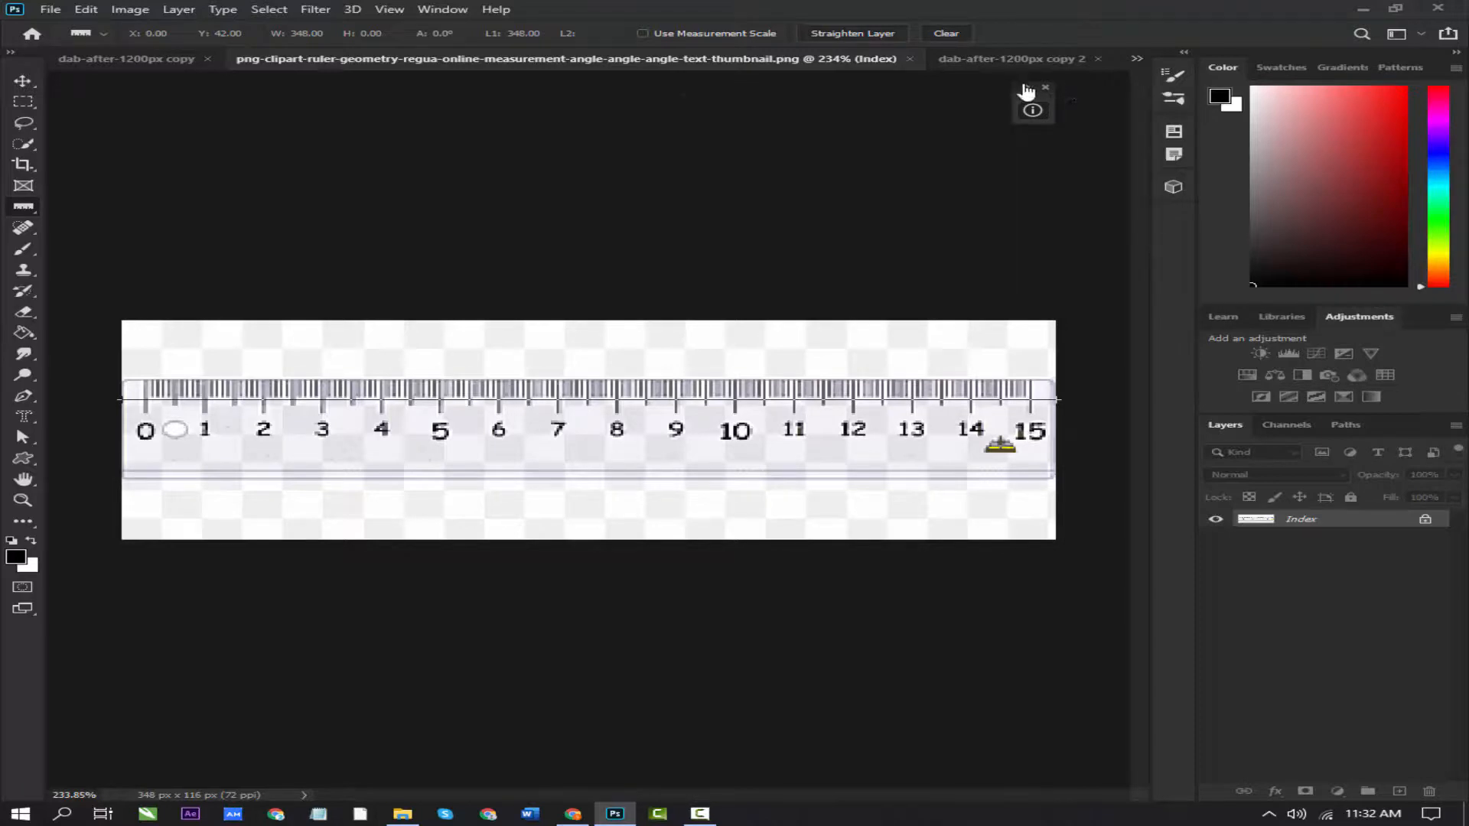
pyautogui.moveTo(581, 320); pyautogui.dragTo(582, 541)
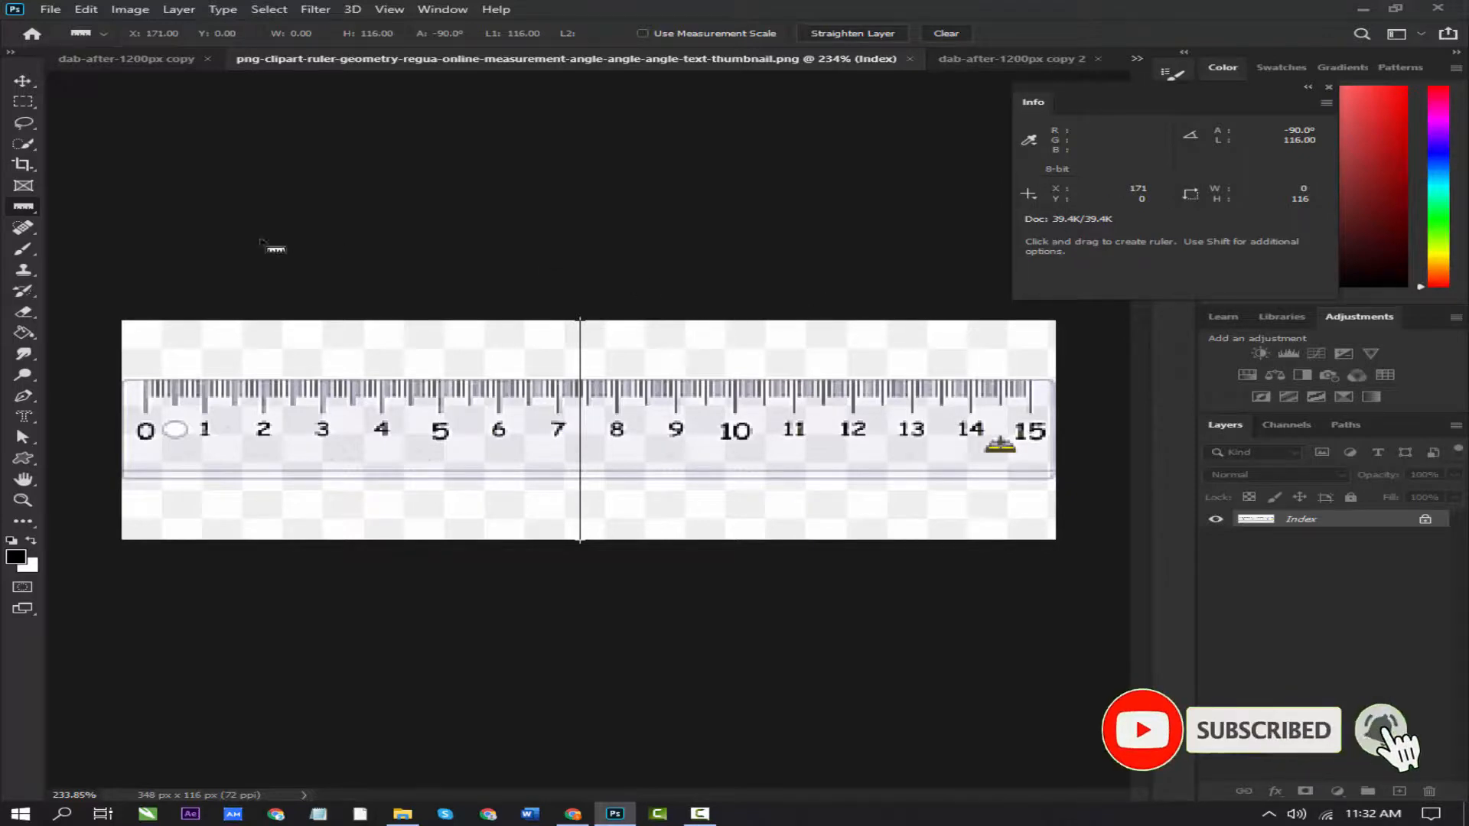
pyautogui.click(1327, 89)
# In dab-after-1200px copy 2, place six Count tool markers on the woman's hairline, the wall, her bag, her knee and both eyes
pyautogui.click(127, 9)
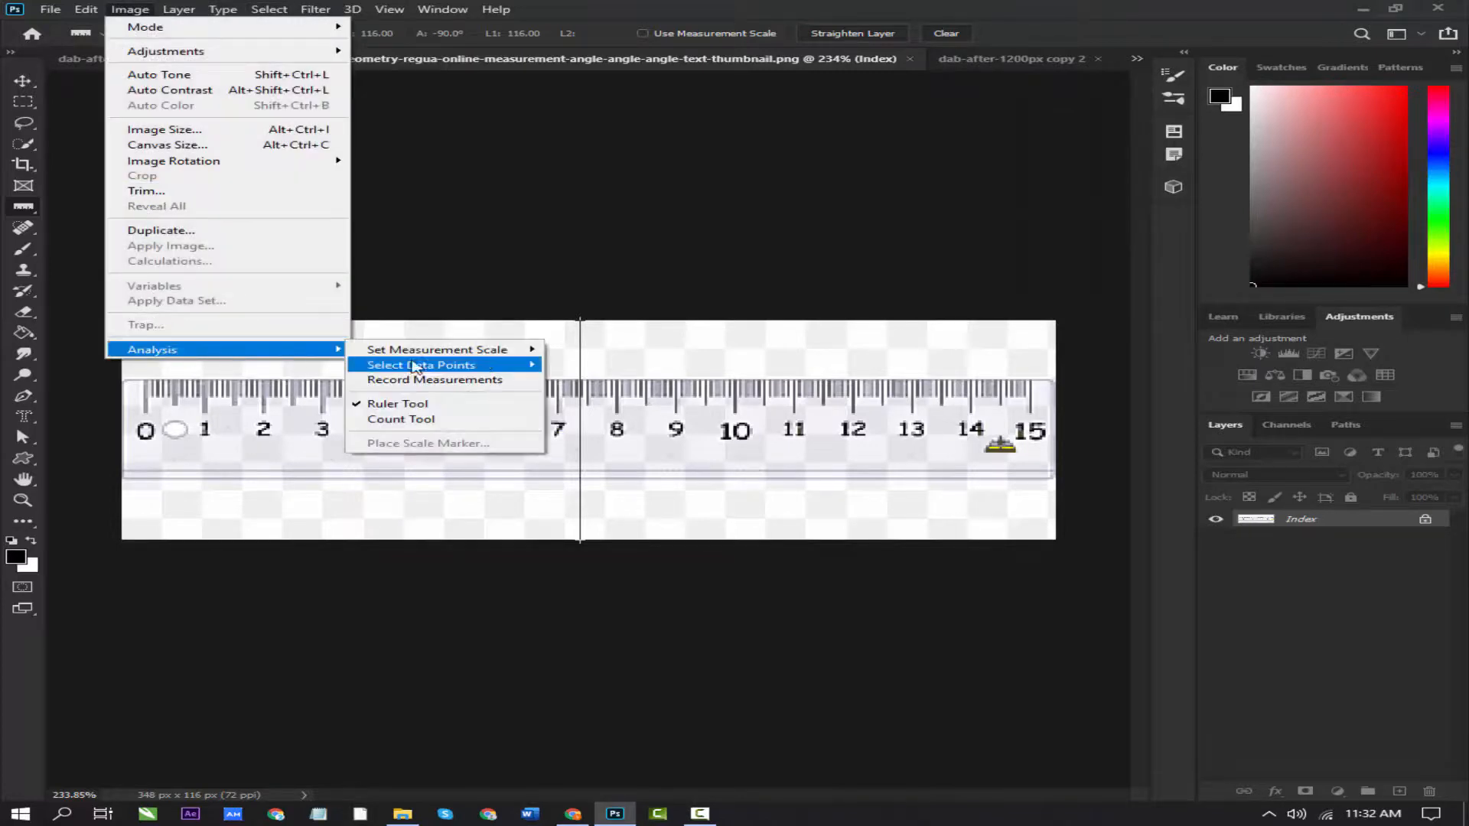
pyautogui.click(437, 420)
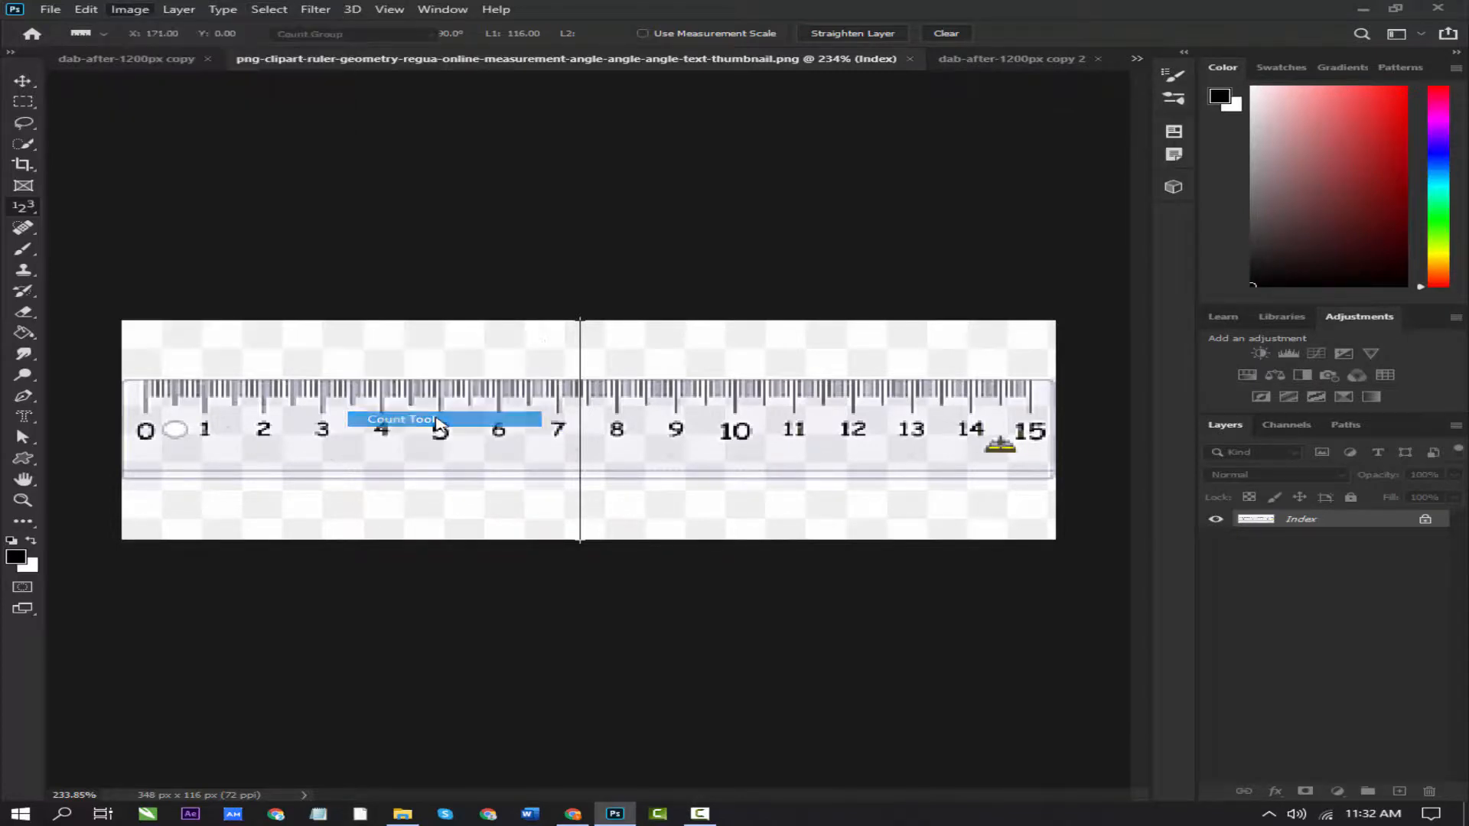
pyautogui.click(145, 59)
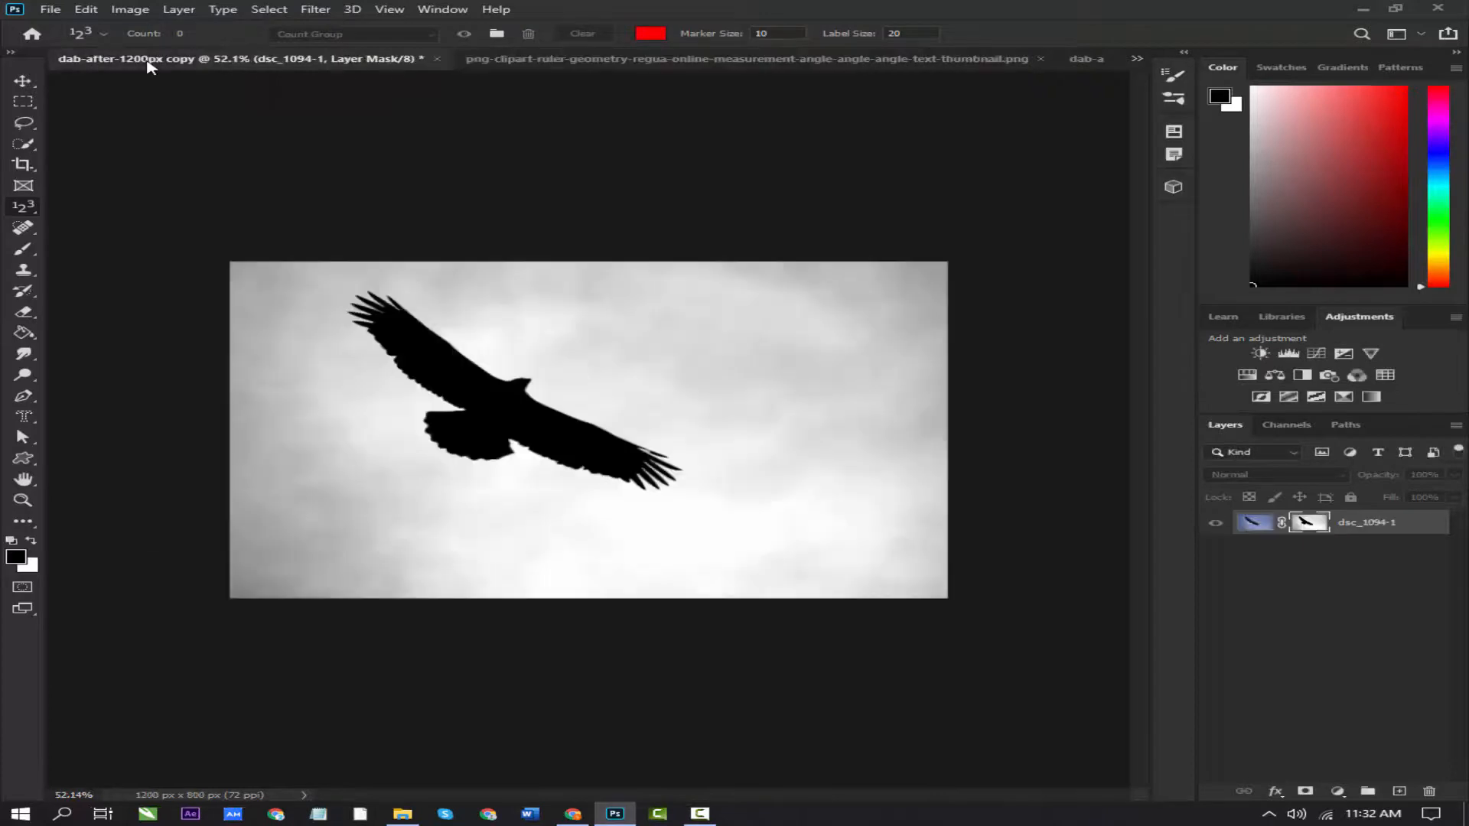
pyautogui.click(1137, 59)
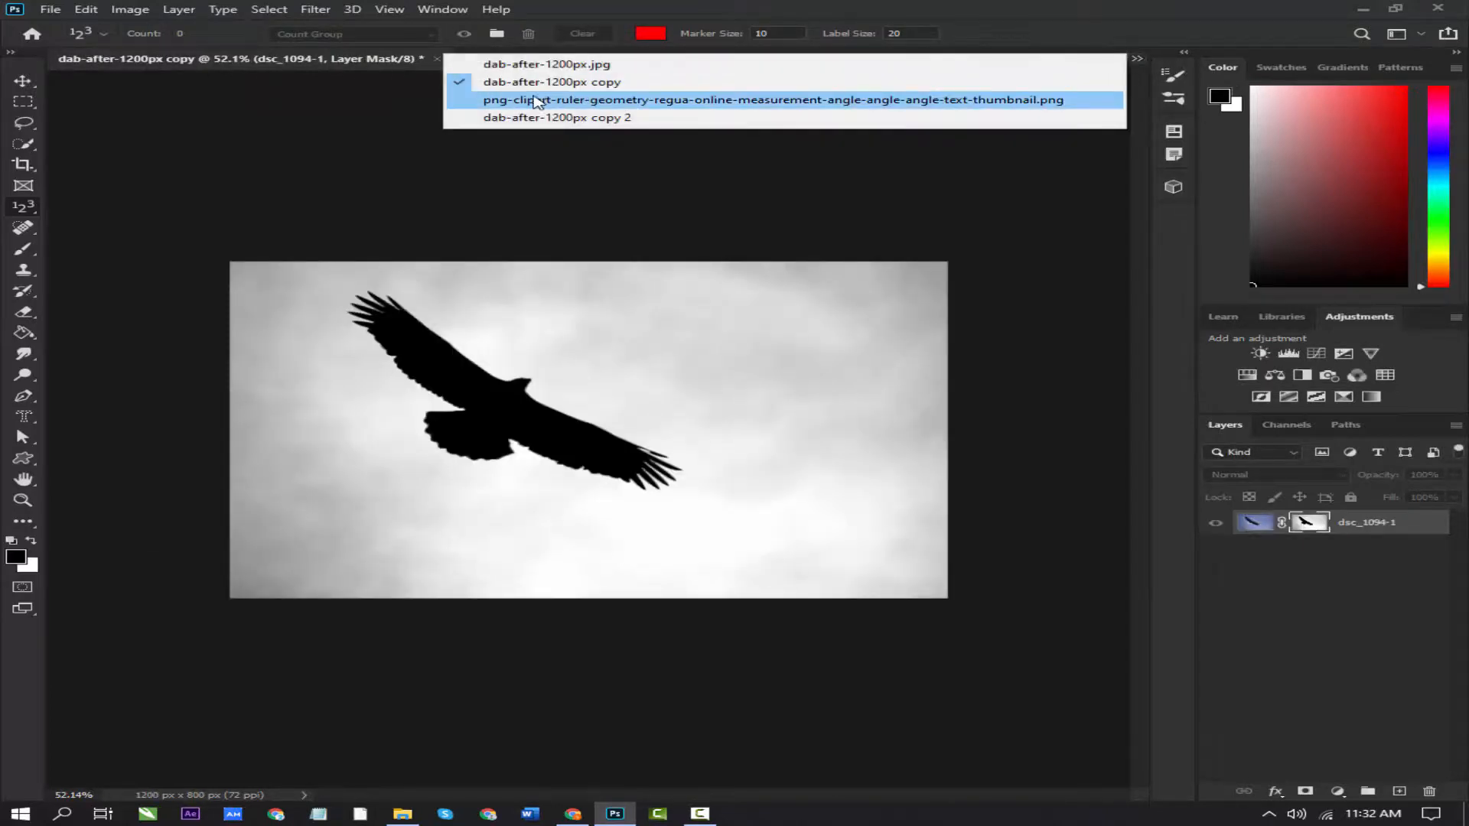
pyautogui.click(515, 117)
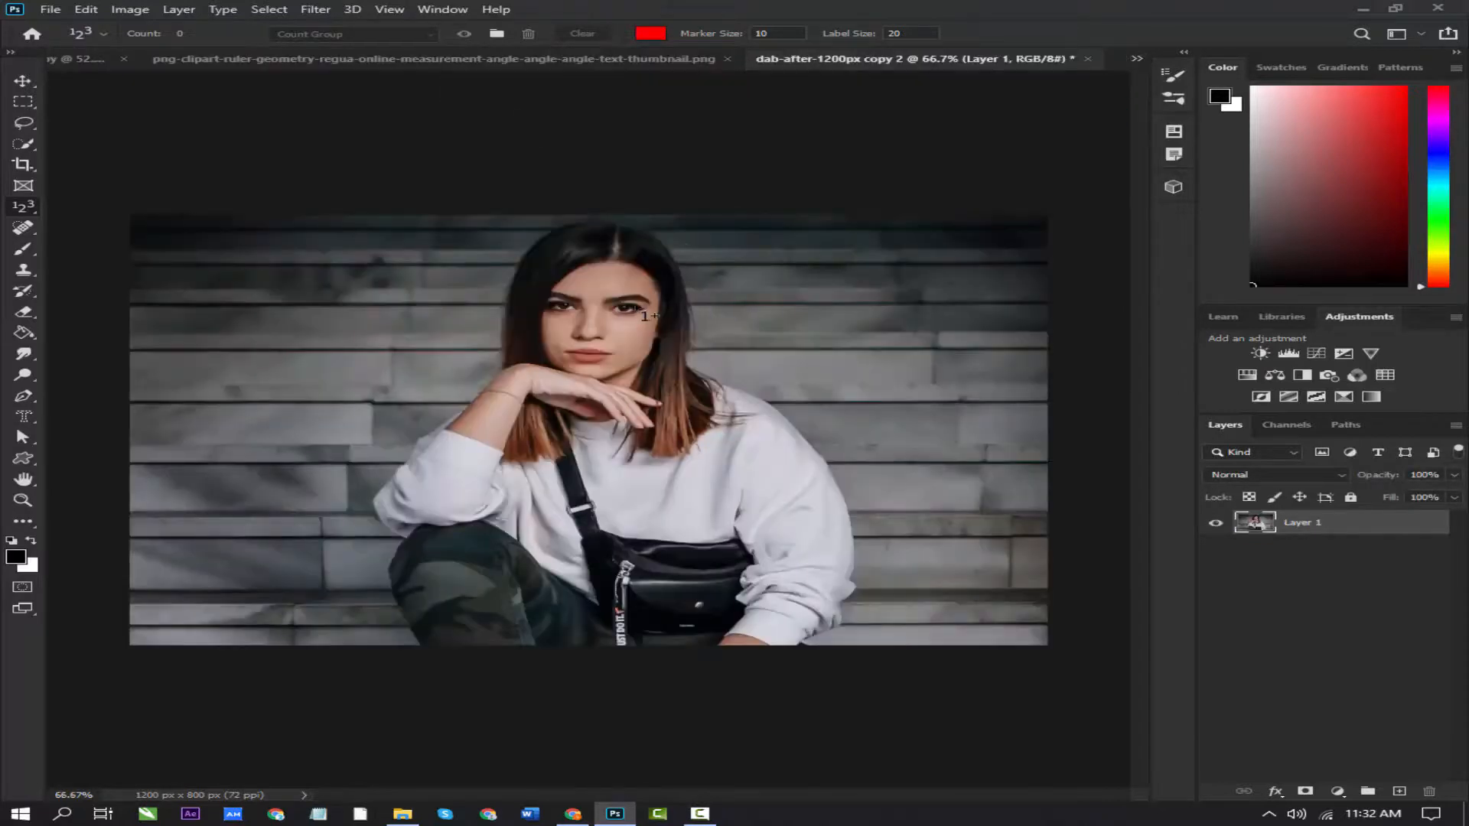
pyautogui.click(600, 253)
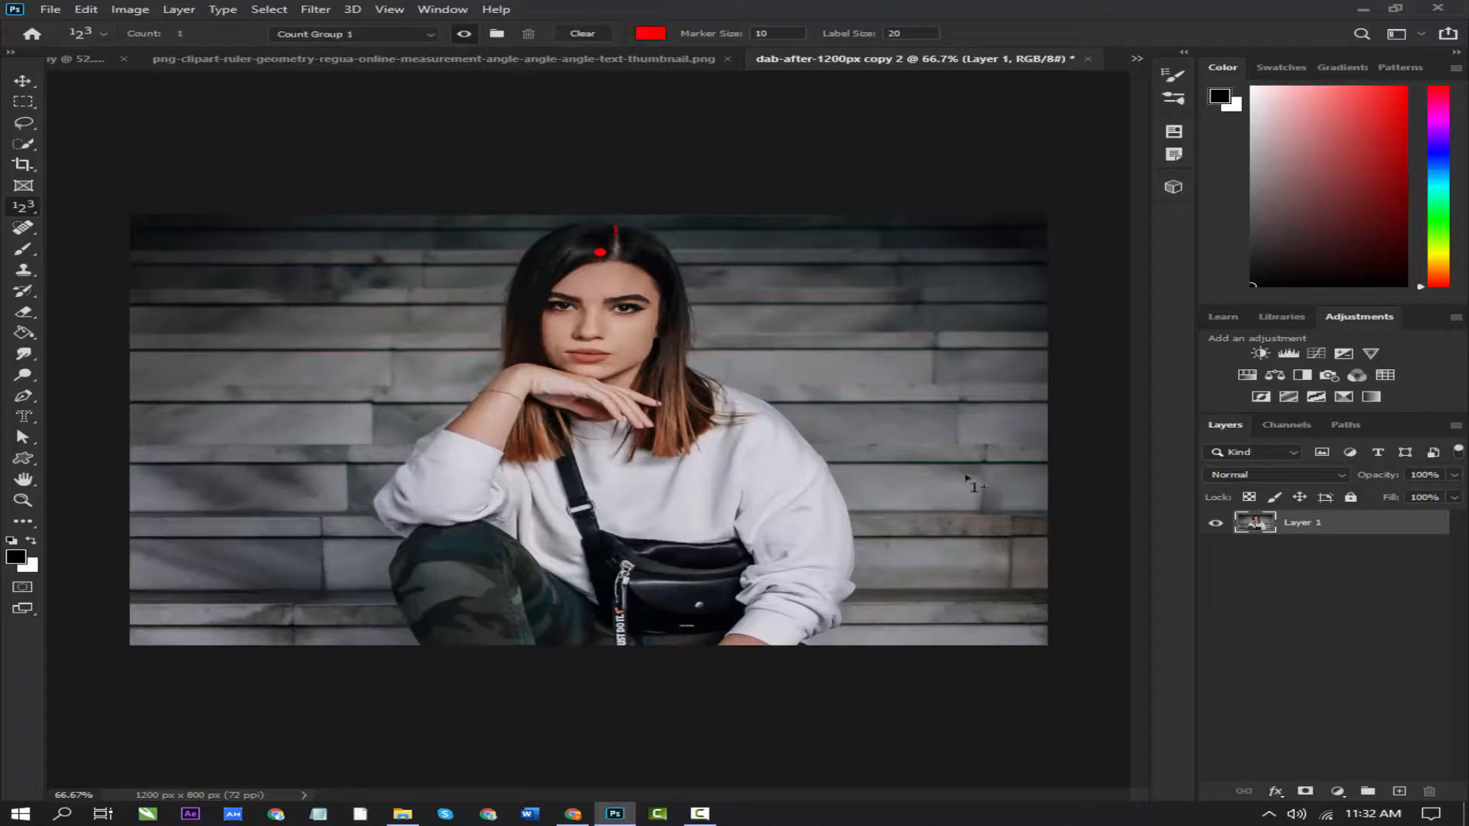
pyautogui.click(950, 432)
pyautogui.click(670, 608)
pyautogui.click(458, 567)
pyautogui.click(565, 307)
pyautogui.click(620, 310)
# Inspect the numbered count markers across the woman's photo
pyautogui.hotkey('ctrl', '+')
pyautogui.scroll(4, 761, 539)
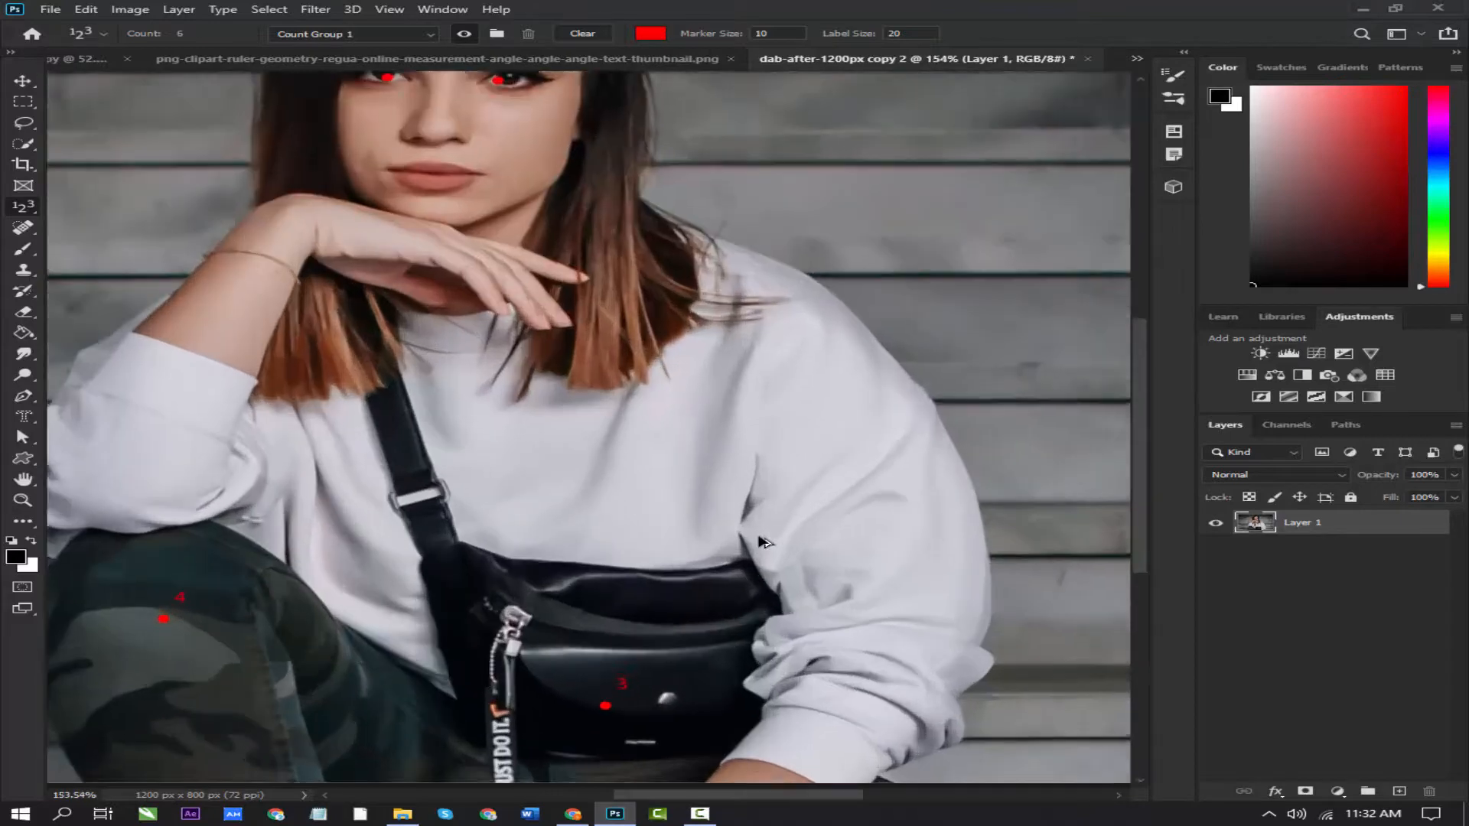
pyautogui.scroll(-7, 762, 539)
pyautogui.scroll(2, 930, 461)
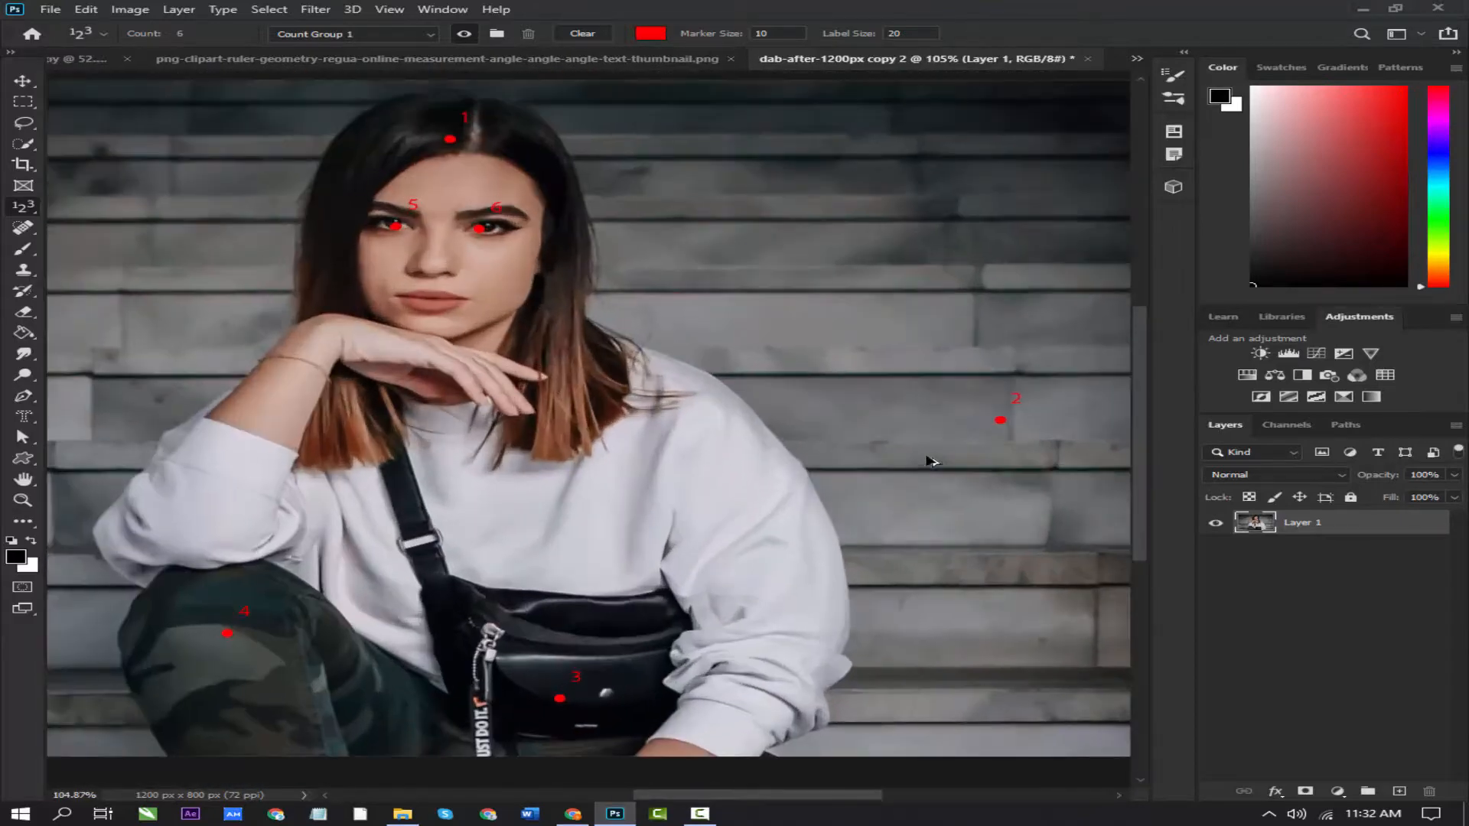
pyautogui.scroll(-2, 930, 460)
pyautogui.scroll(1, 930, 461)
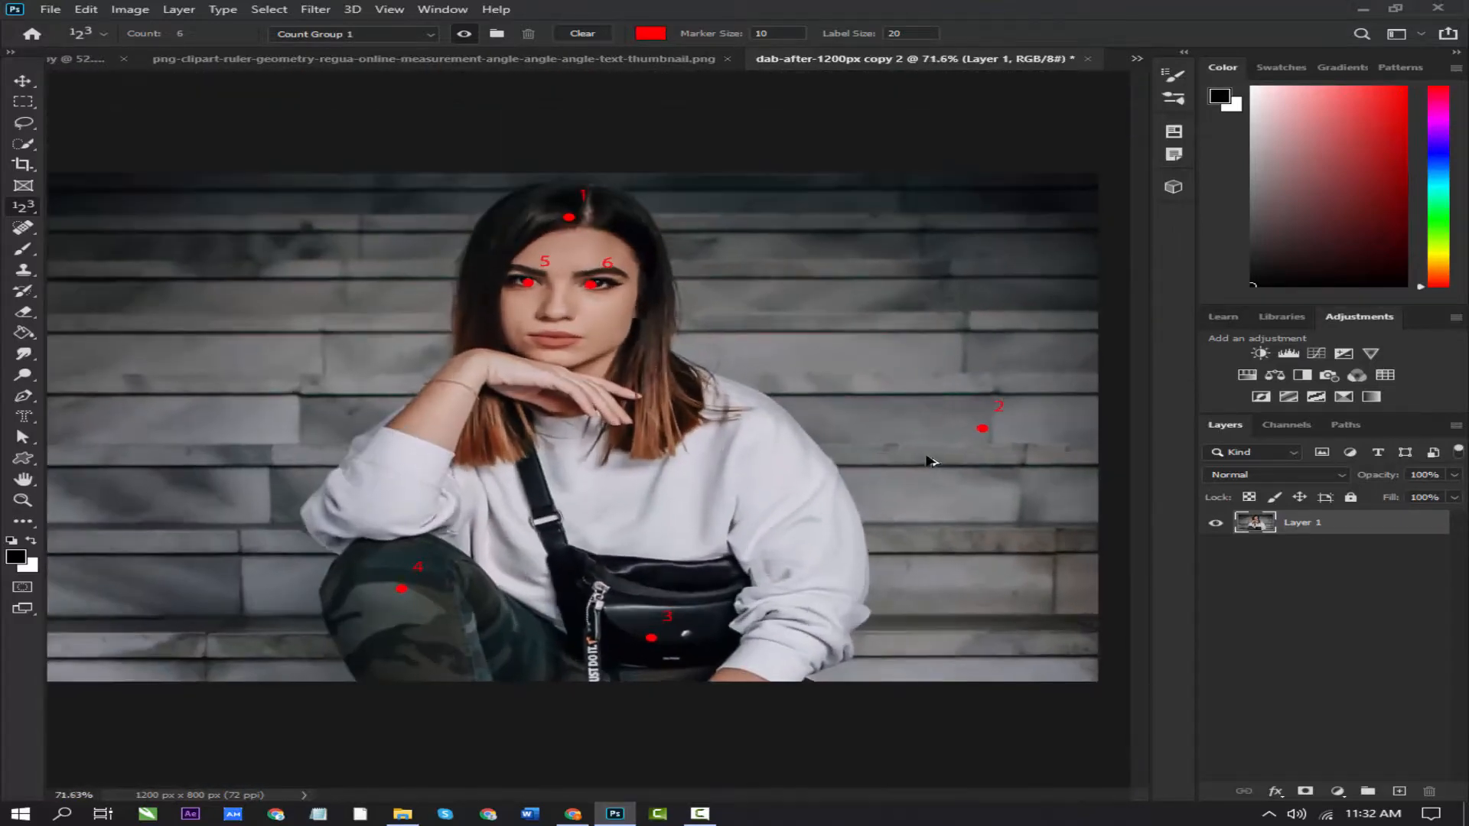
pyautogui.scroll(-1, 930, 461)
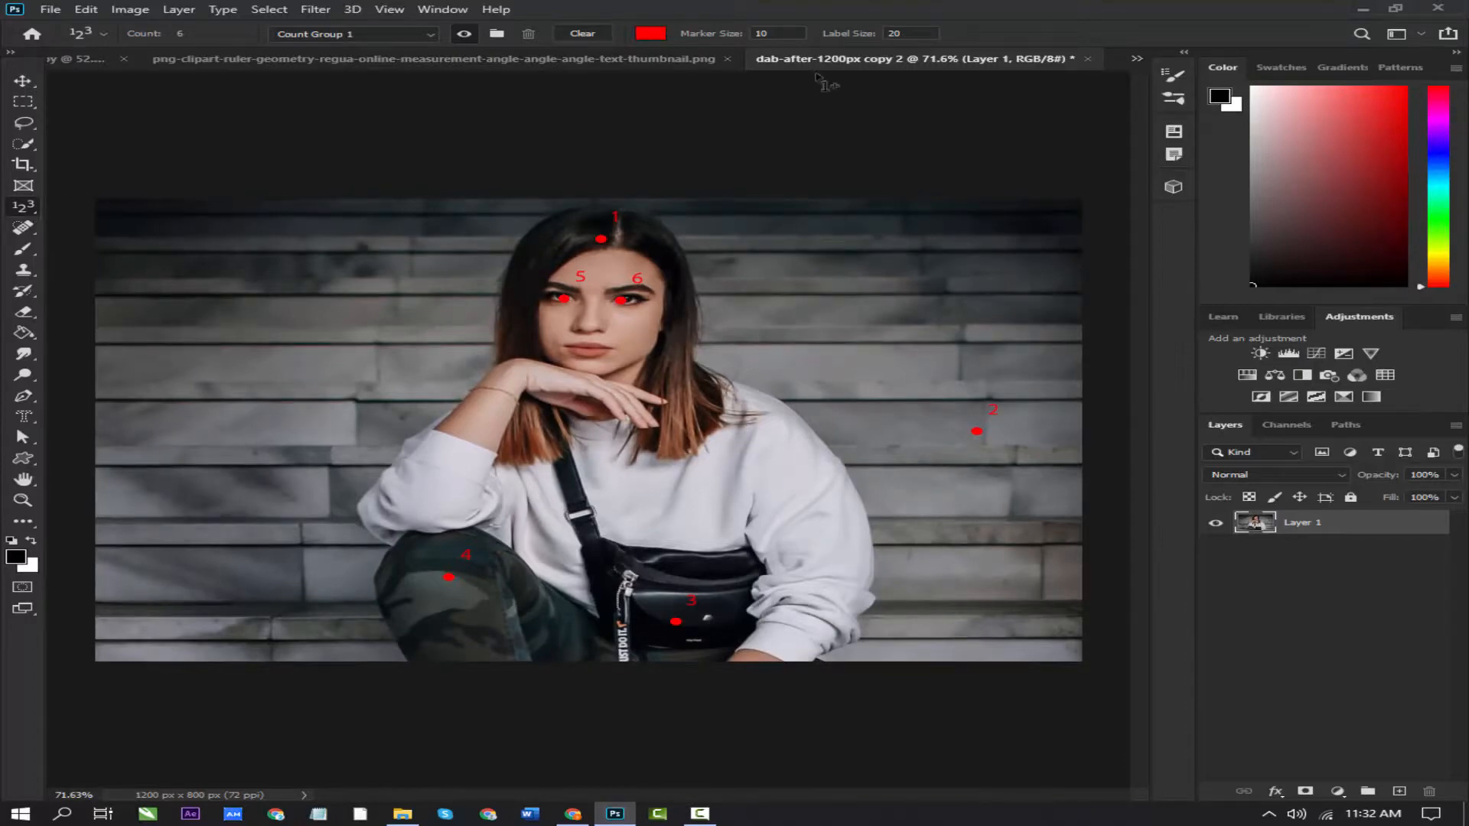
# Change the count markers' colour to white (ffffff) and set their label size to 45
pyautogui.click(650, 34)
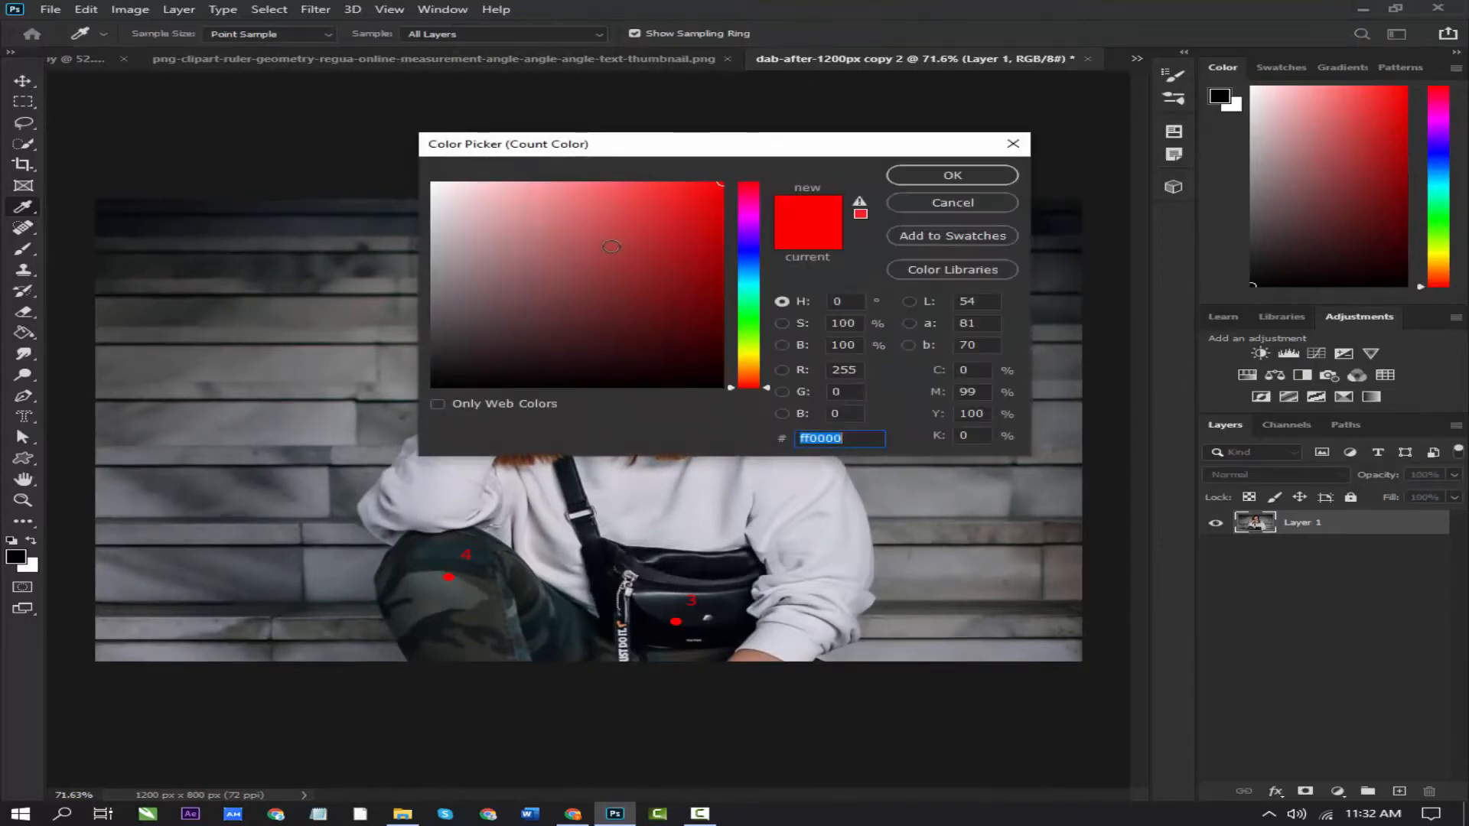
pyautogui.moveTo(654, 182); pyautogui.dragTo(433, 184)
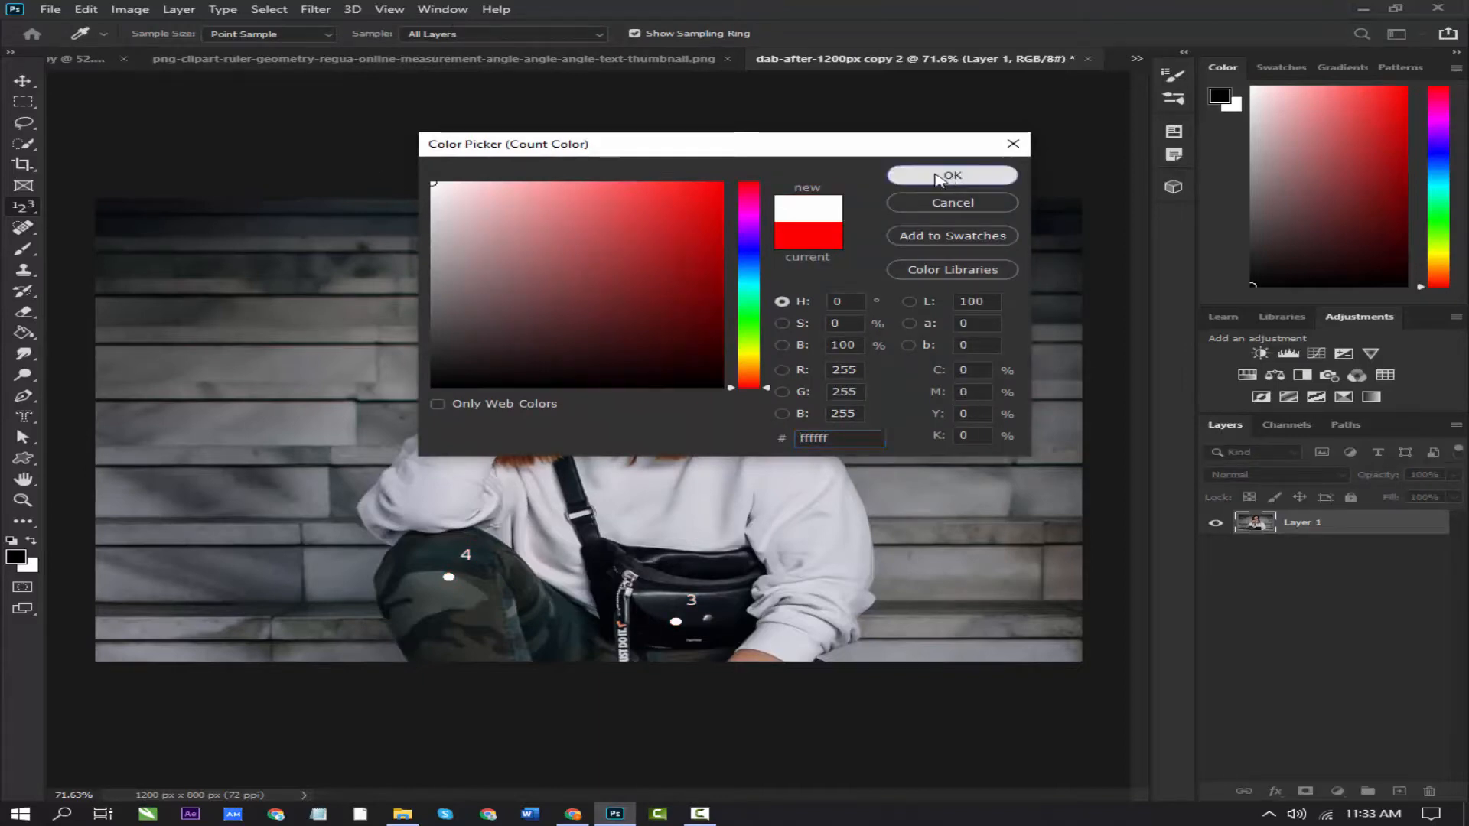
pyautogui.click(952, 176)
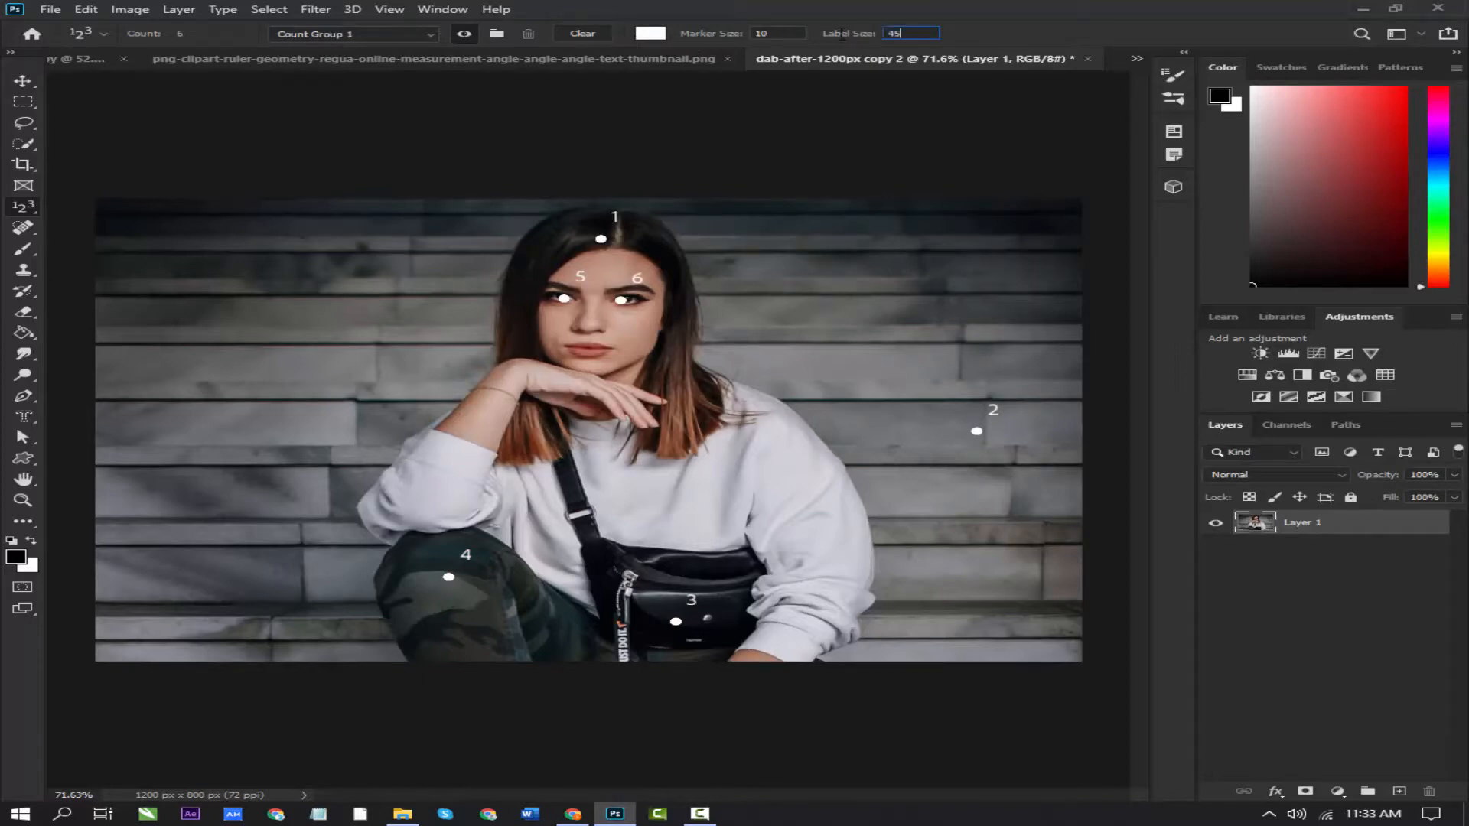
pyautogui.press('Return')
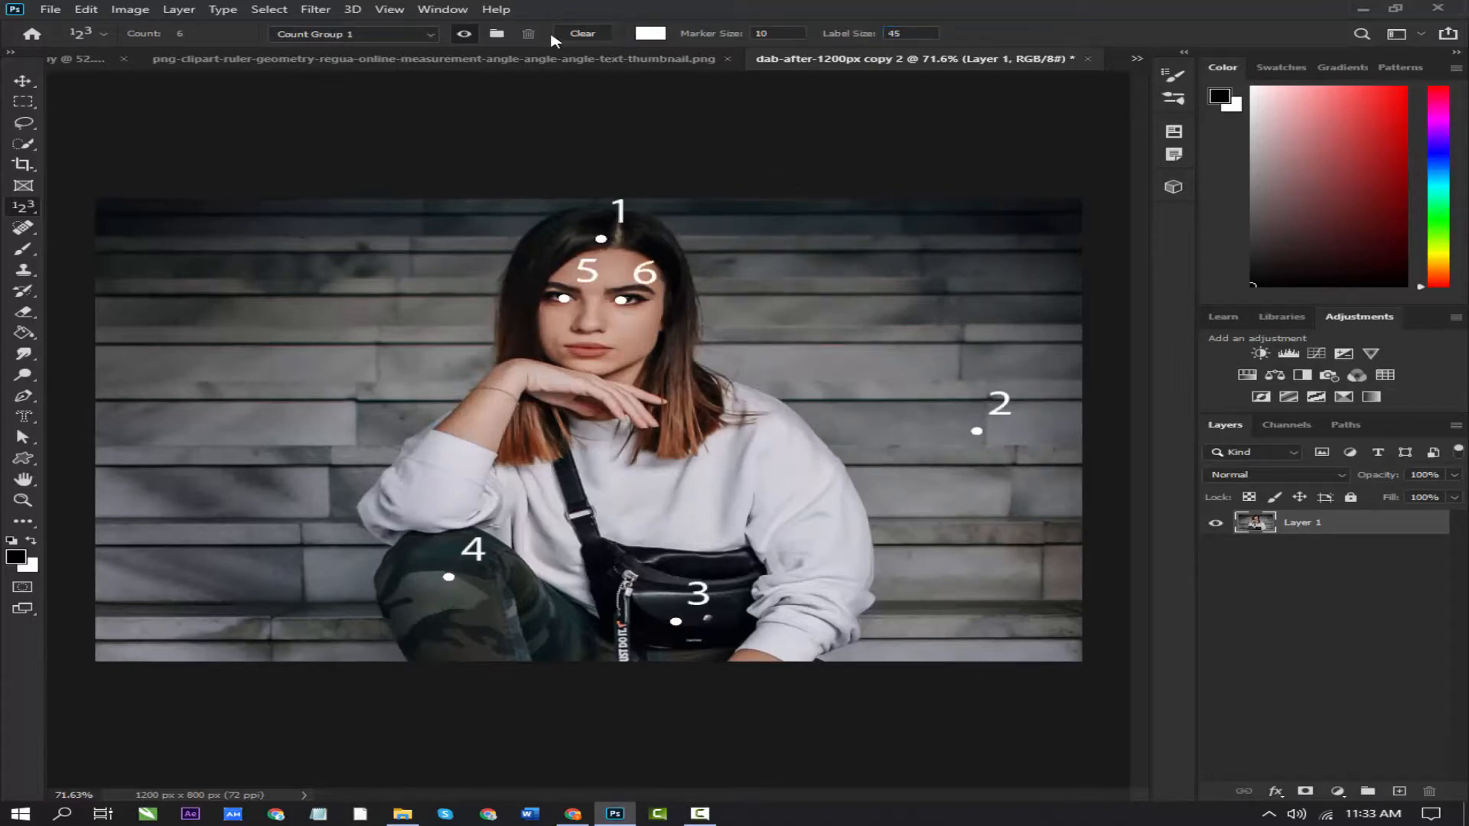
# Clear all the count markers from the woman's photo
pyautogui.click(584, 33)
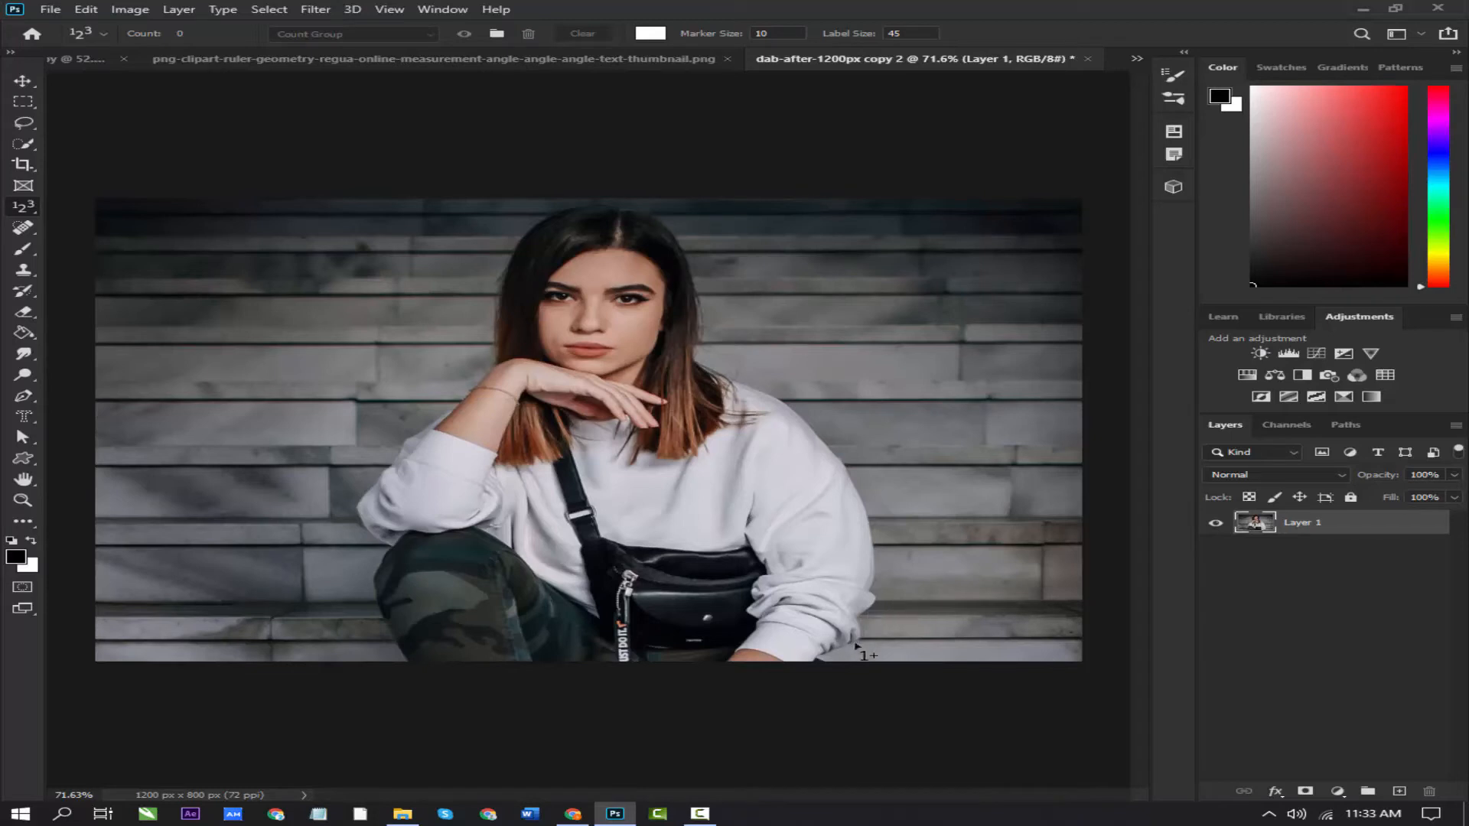
pyautogui.click(698, 817)
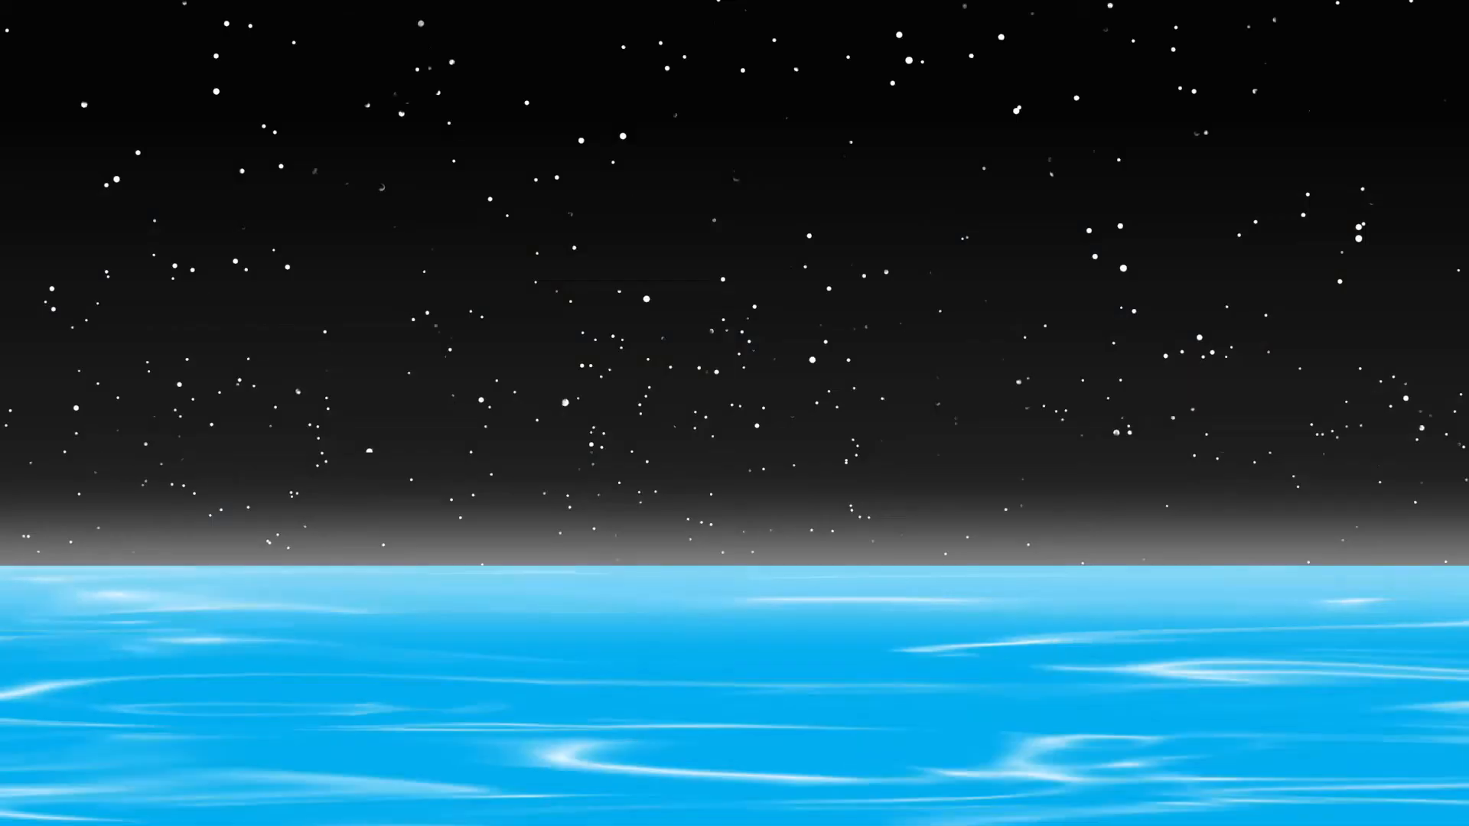